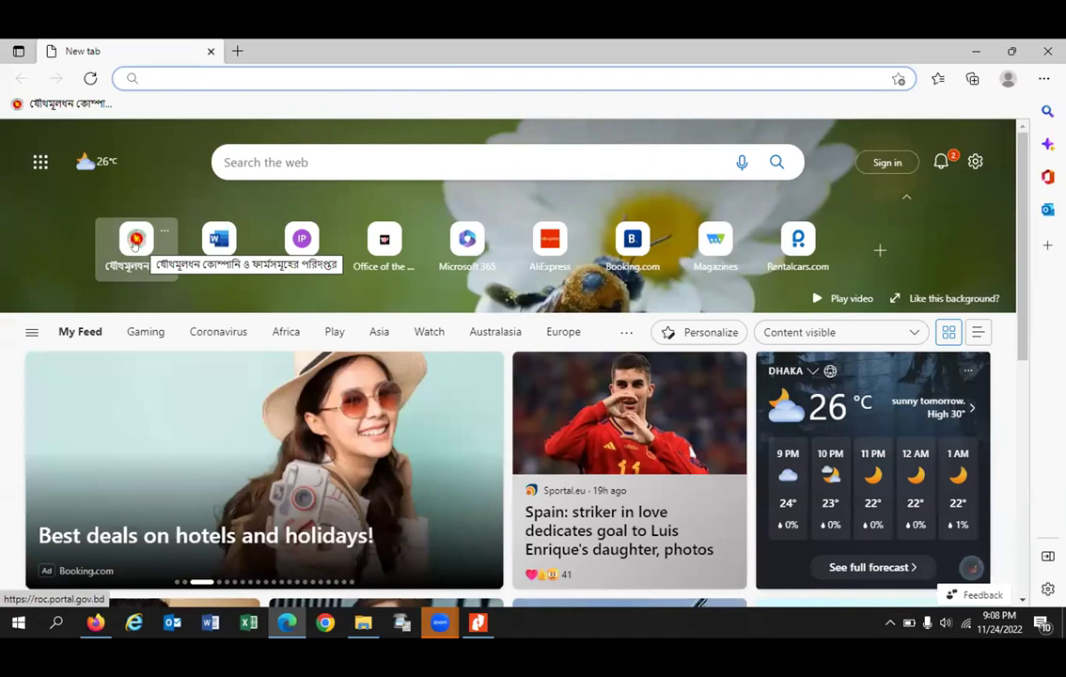
Step: Open the RJSC website from the Edge new-tab tile and scroll down to its e-service banner
{"action": "left_click", "coordinate": [135, 242]}
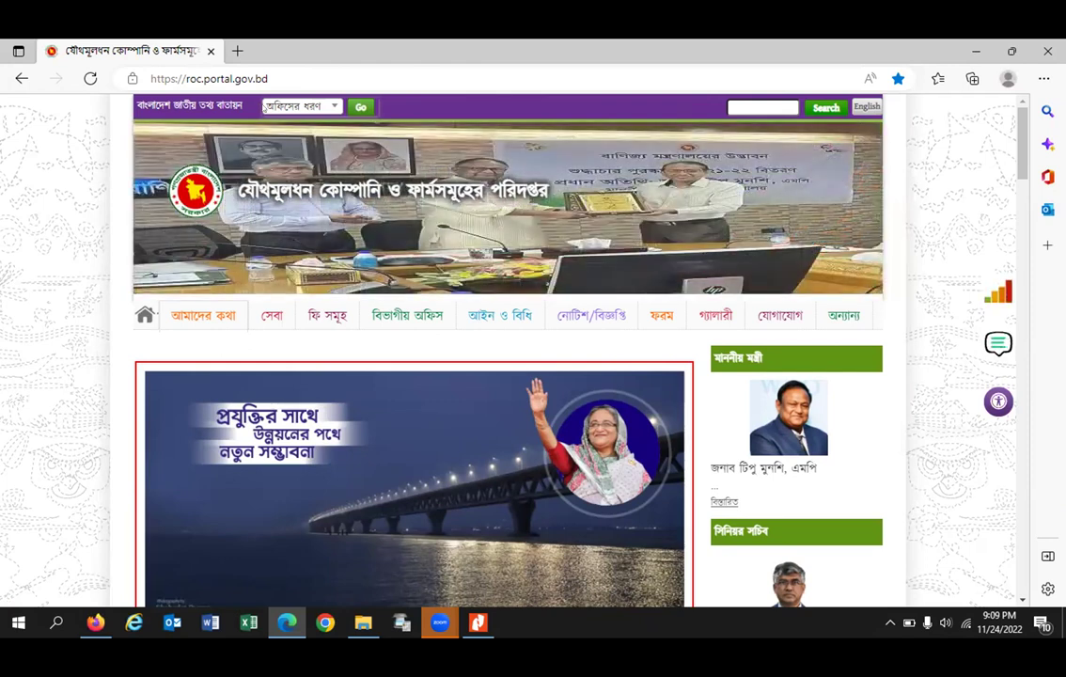
{"action": "scroll", "coordinate": [508, 335], "scroll_direction": "down", "scroll_amount": 1}
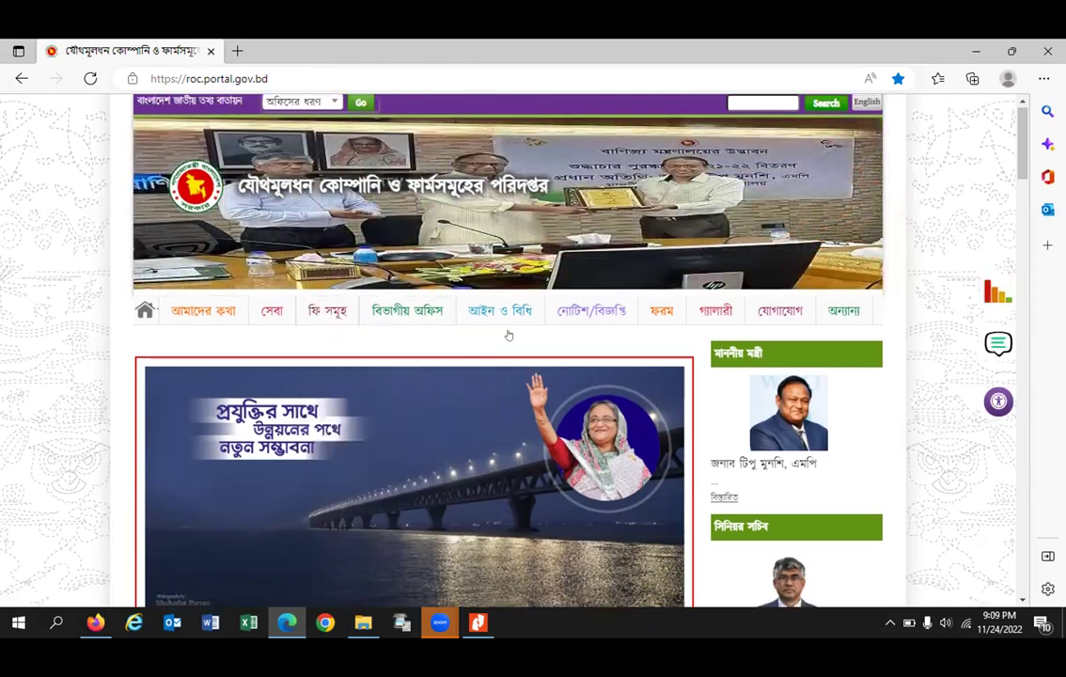
{"action": "scroll", "coordinate": [509, 336], "scroll_direction": "down", "scroll_amount": 10}
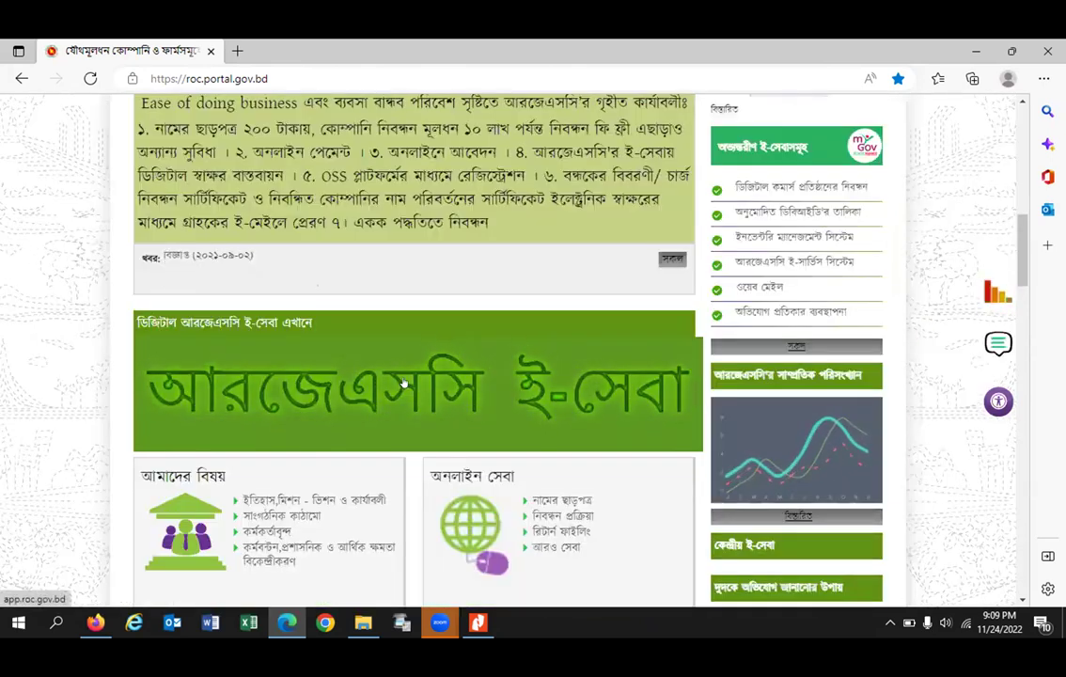
Step: Enter the RJSC online portal via the e-service banner, view Submission Status, and return Home
{"action": "left_click", "coordinate": [403, 380]}
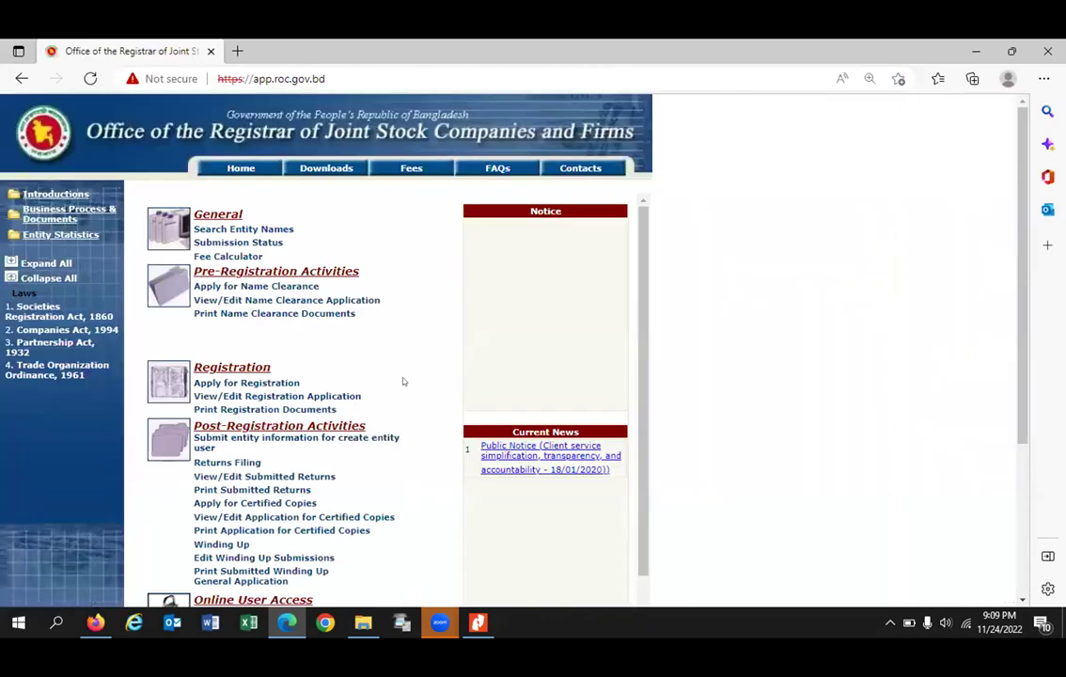
{"action": "scroll", "coordinate": [283, 455], "scroll_direction": "down", "scroll_amount": 5}
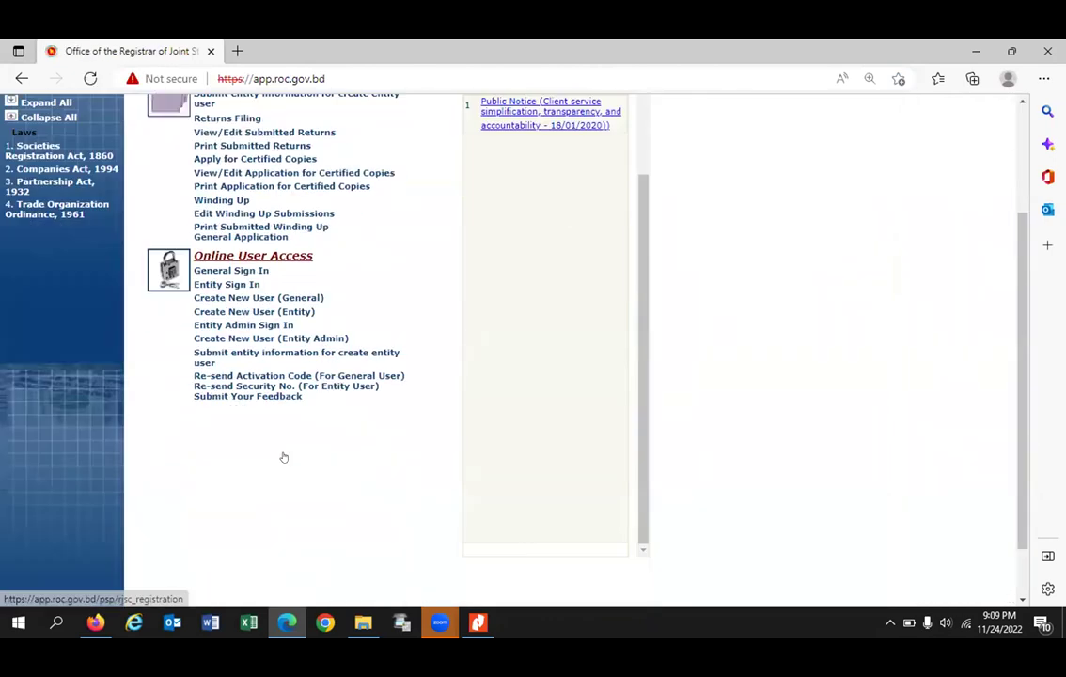
{"action": "scroll", "coordinate": [288, 446], "scroll_direction": "up", "scroll_amount": 5}
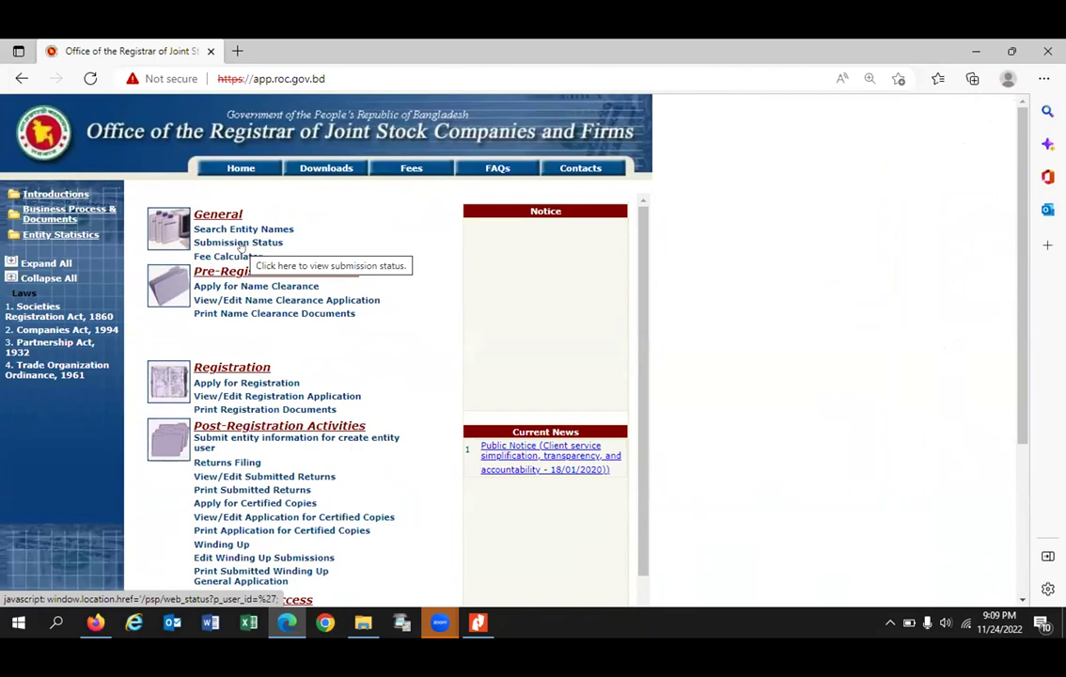
{"action": "left_click", "coordinate": [238, 242]}
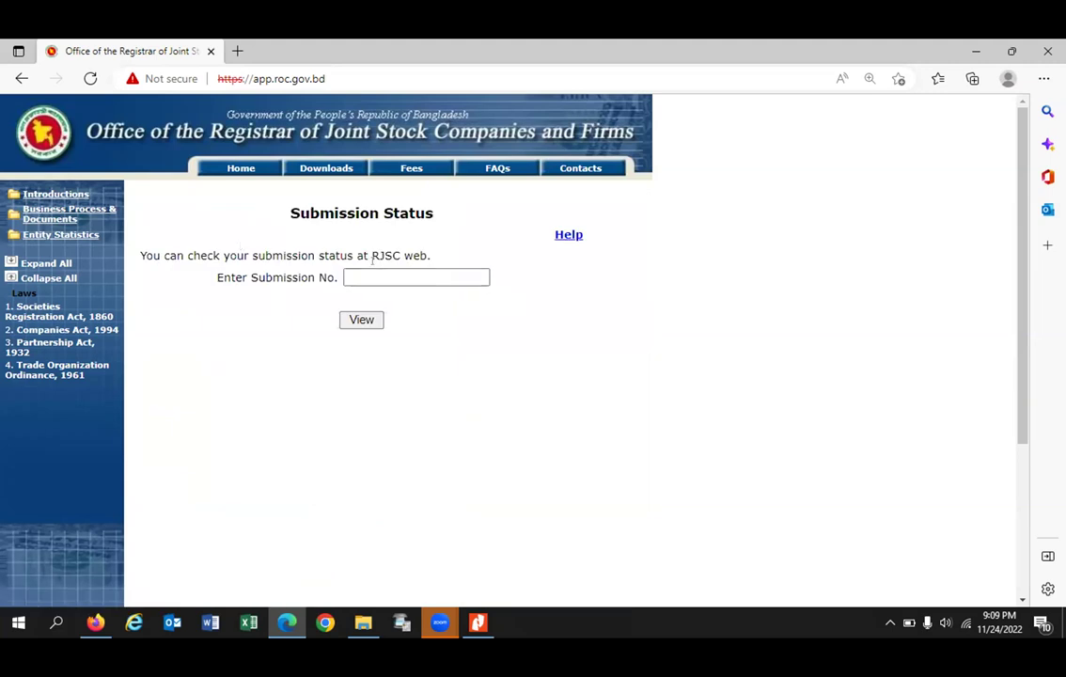
{"action": "left_click", "coordinate": [241, 169]}
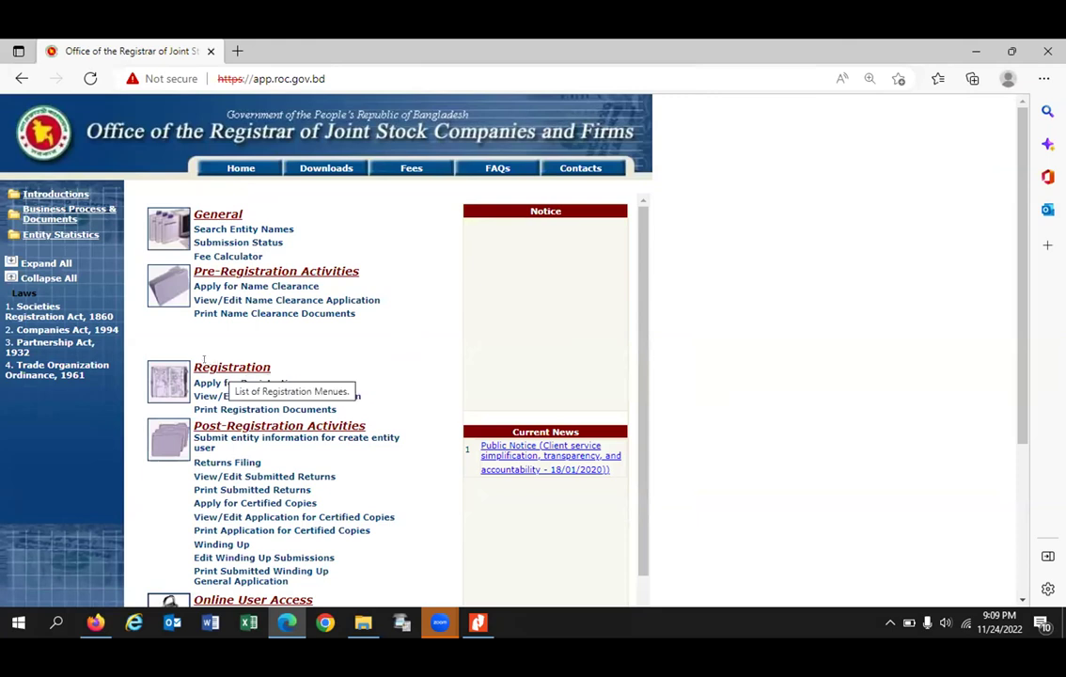
{"action": "left_click_drag", "start_coordinate": [193, 364], "coordinate": [318, 368]}
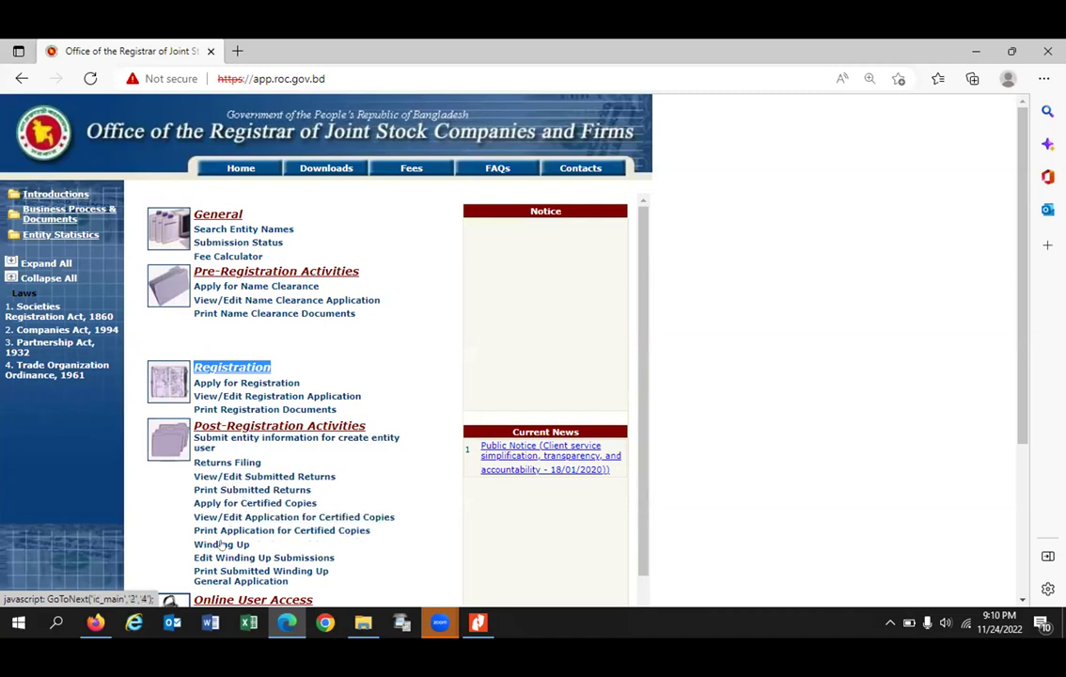
Step: Look at Returns Filing, then go back to the portal's Home services page
{"action": "left_click", "coordinate": [225, 461]}
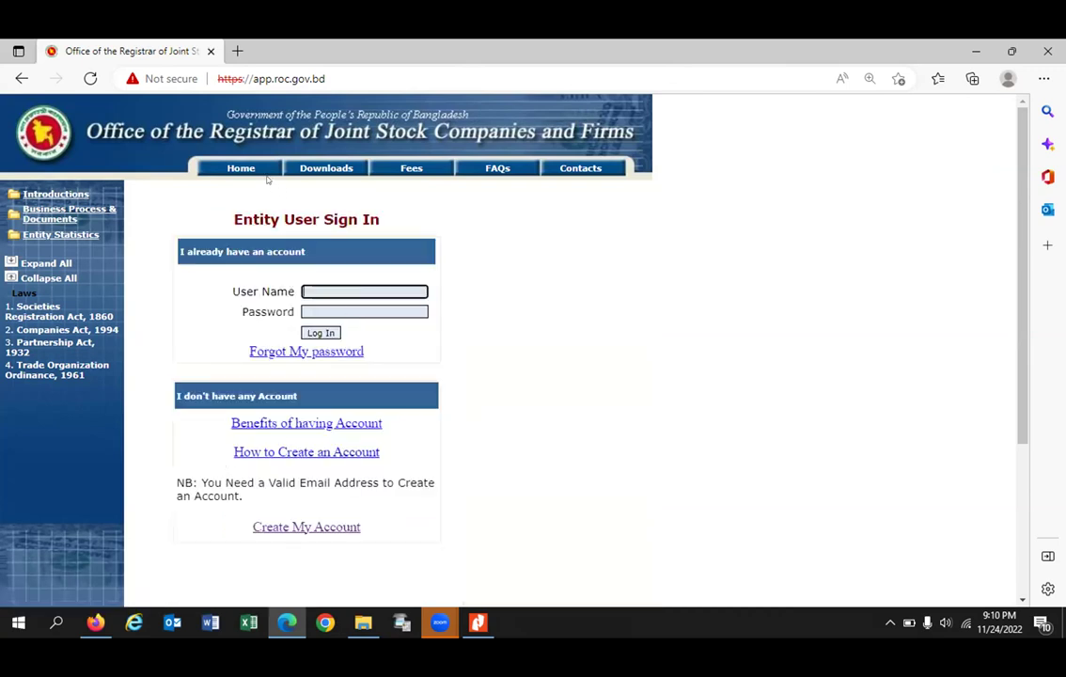
{"action": "left_click", "coordinate": [234, 166]}
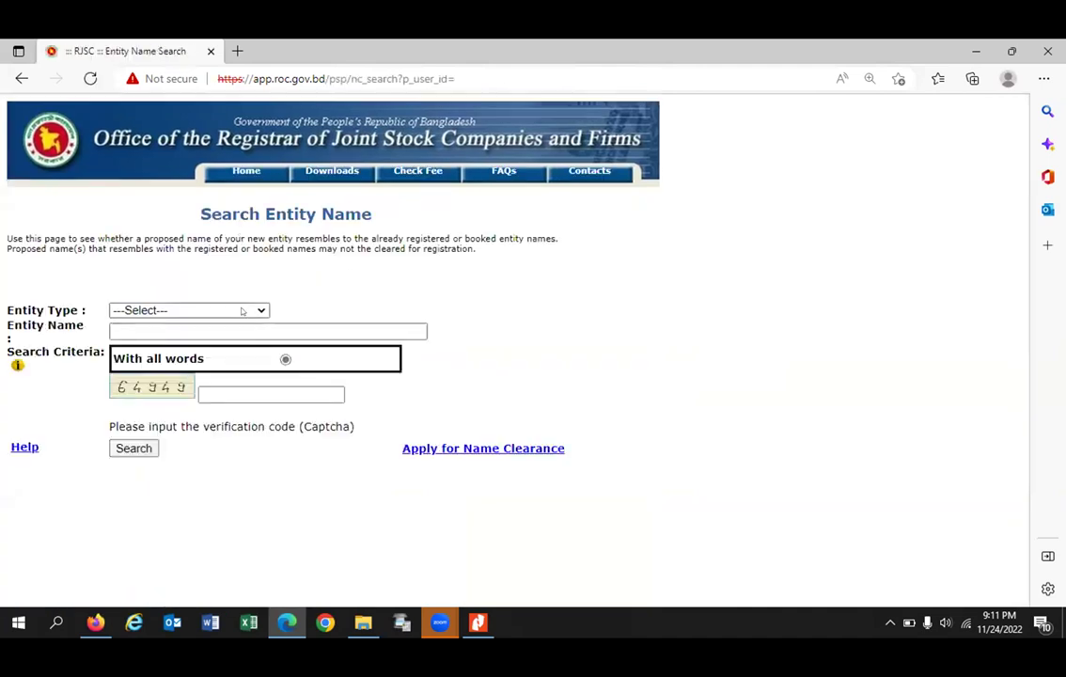
Step: Set Entity Type to Company and fill Entity Name with 'SSG Global Ltd.' from autofill
{"action": "left_click", "coordinate": [246, 310]}
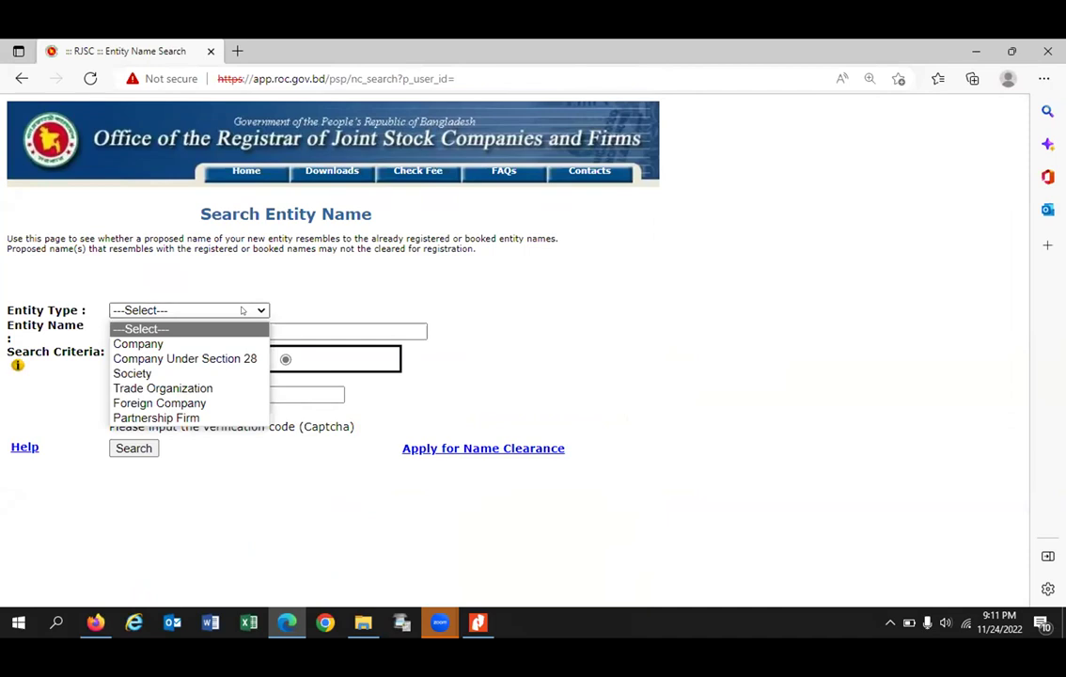
{"action": "left_click", "coordinate": [181, 342]}
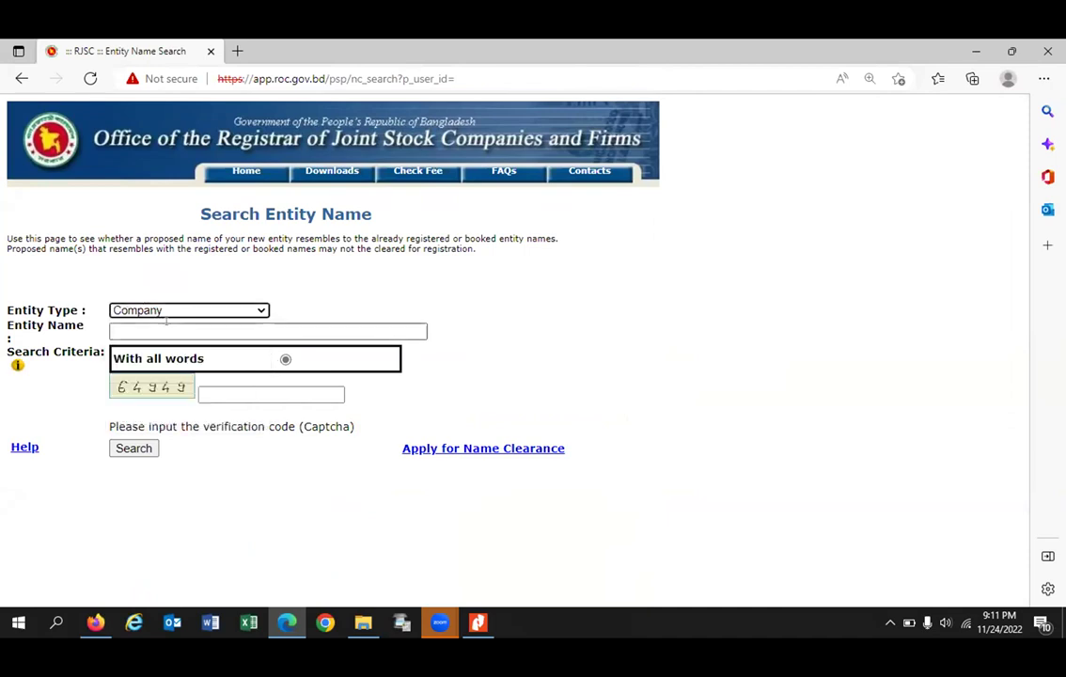
{"action": "left_click", "coordinate": [172, 330]}
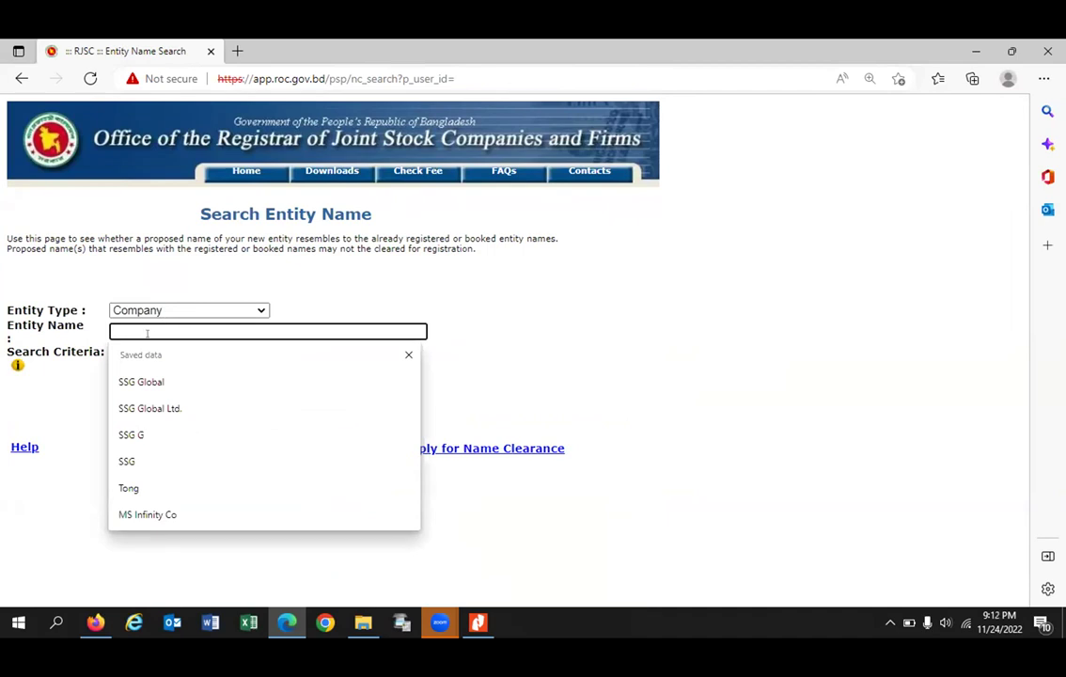
{"action": "left_click", "coordinate": [176, 408]}
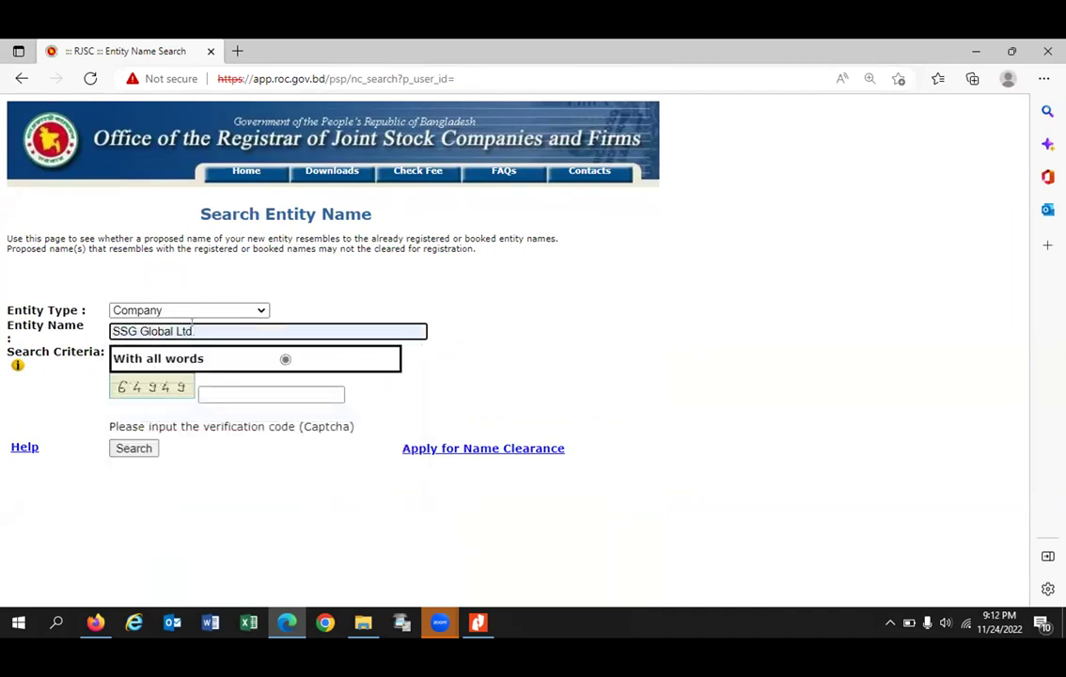
{"action": "left_click", "coordinate": [139, 327]}
{"action": "left_click_drag", "start_coordinate": [176, 331], "coordinate": [244, 331]}
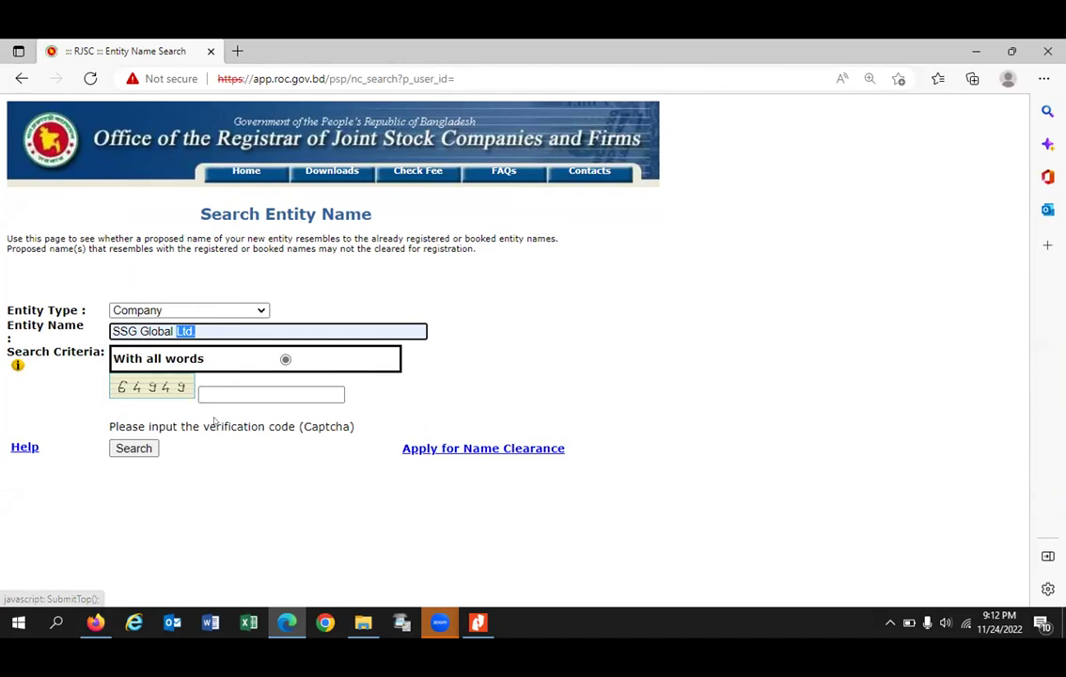
{"action": "left_click", "coordinate": [194, 309]}
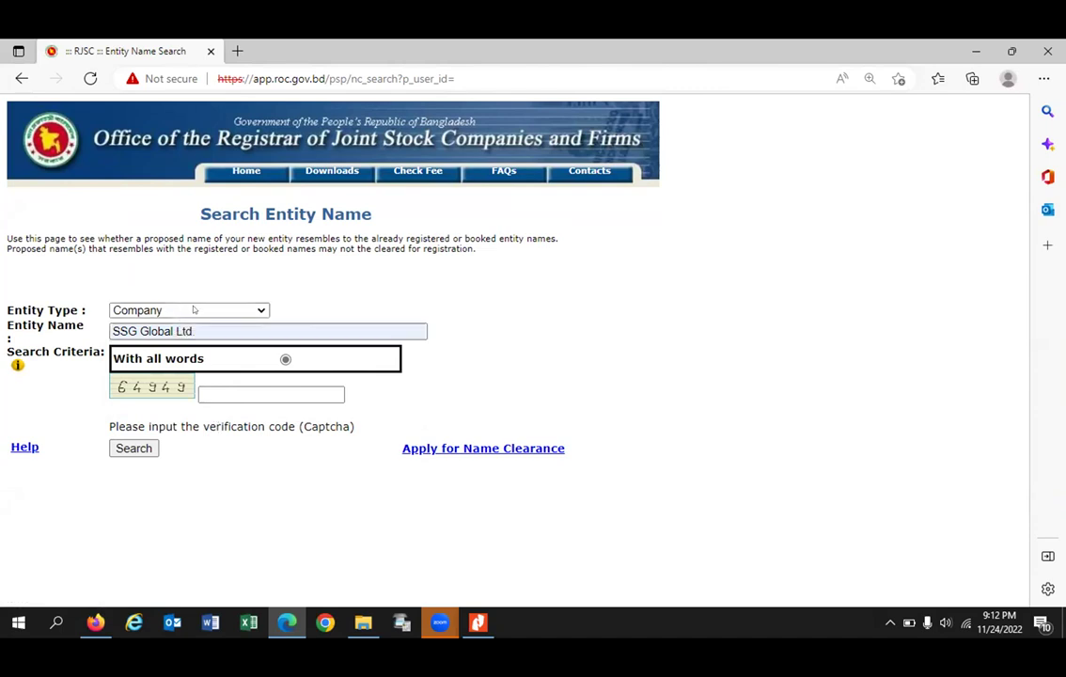
{"action": "left_click", "coordinate": [193, 310]}
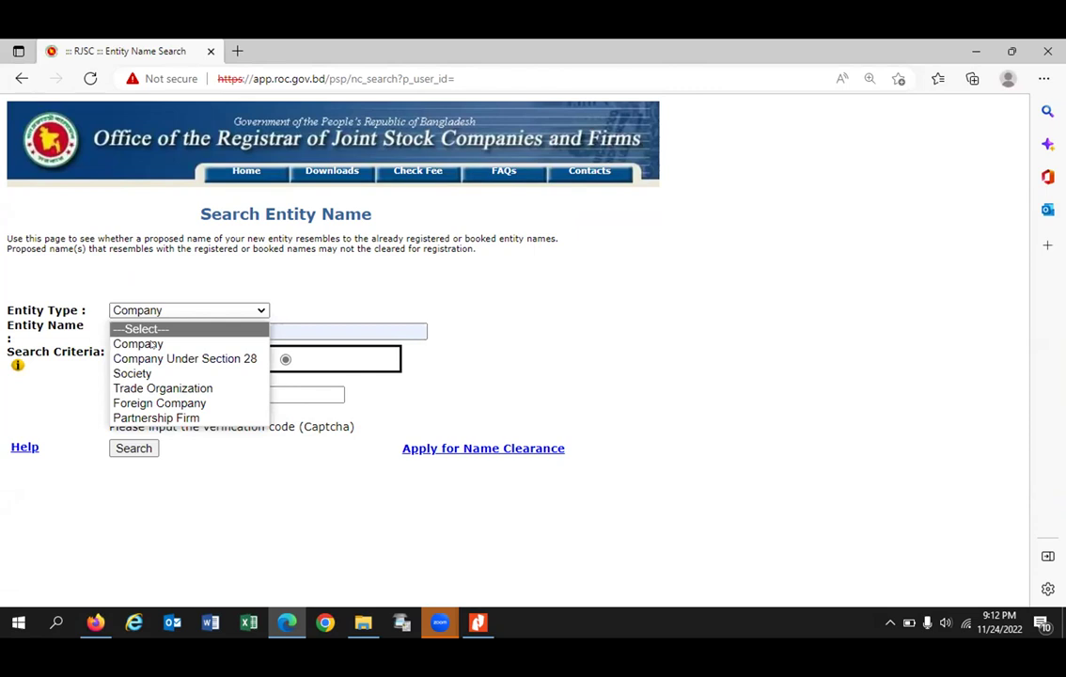
Step: Reload the unresponsive portal page, confirm resending the form, and load roc.portal.gov.bd in a new tab
{"action": "left_click", "coordinate": [245, 172]}
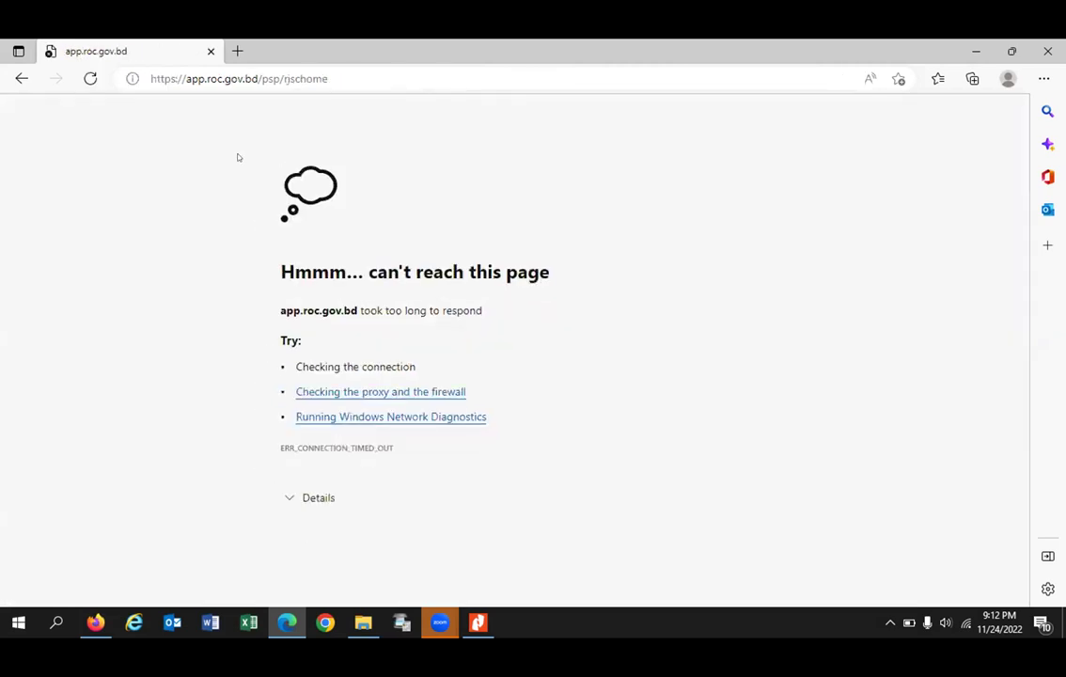
{"action": "left_click", "coordinate": [90, 78]}
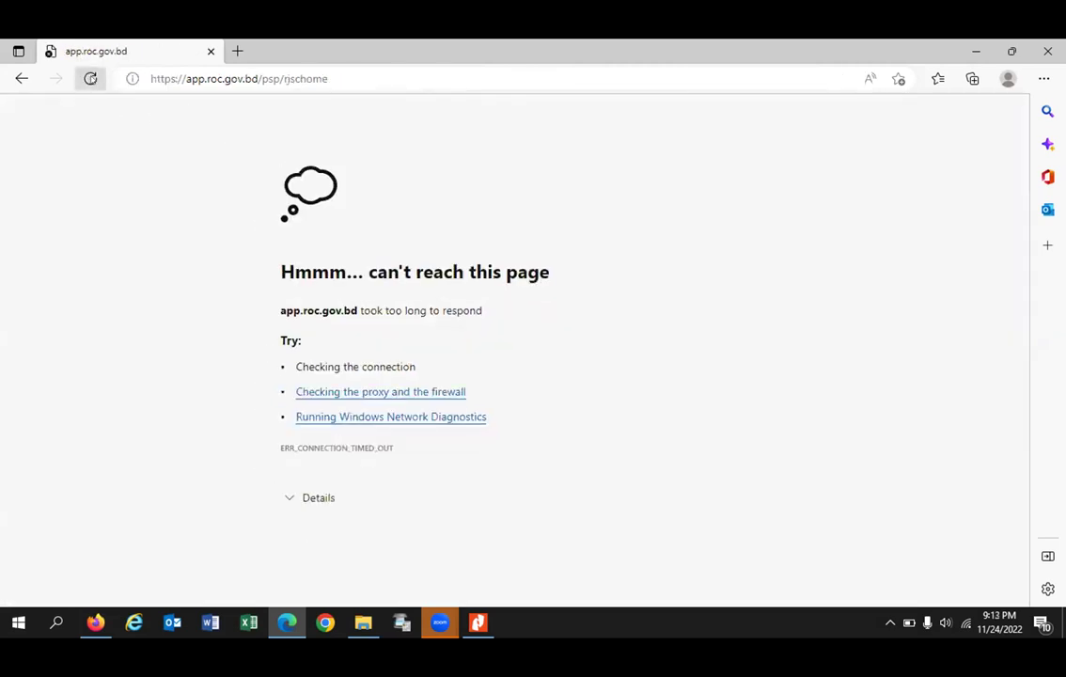
{"action": "left_click", "coordinate": [580, 186]}
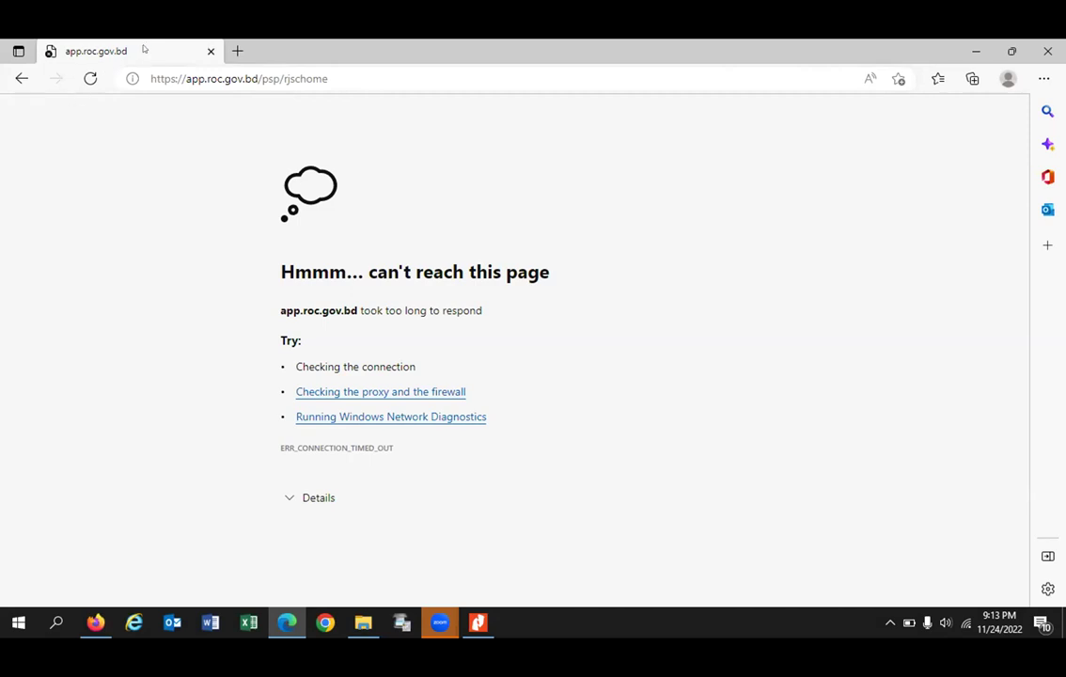
{"action": "left_click", "coordinate": [238, 51]}
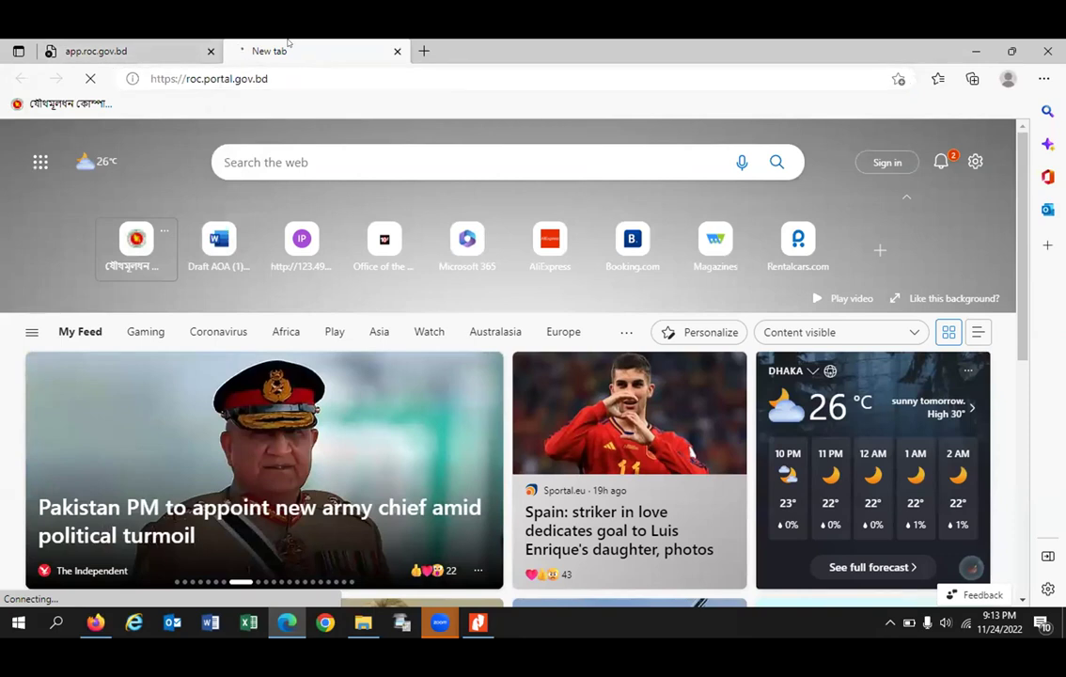
Step: Switch to the freshly loaded RJSC portal tab and close the tab showing the loading error
{"action": "left_click", "coordinate": [222, 50]}
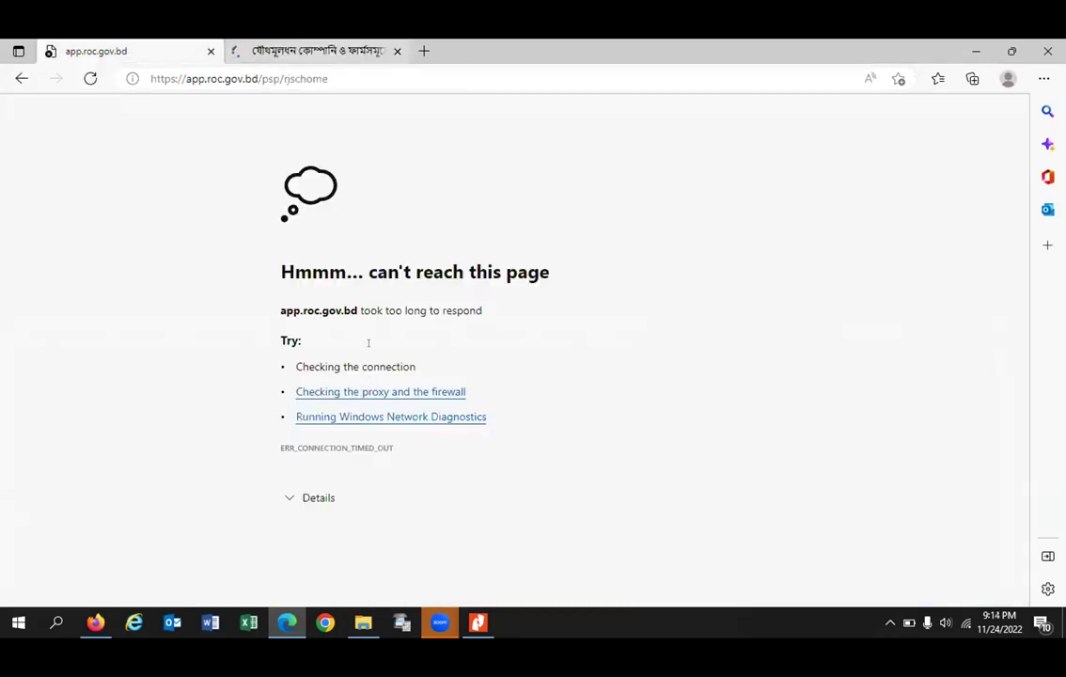
{"action": "left_click", "coordinate": [320, 52]}
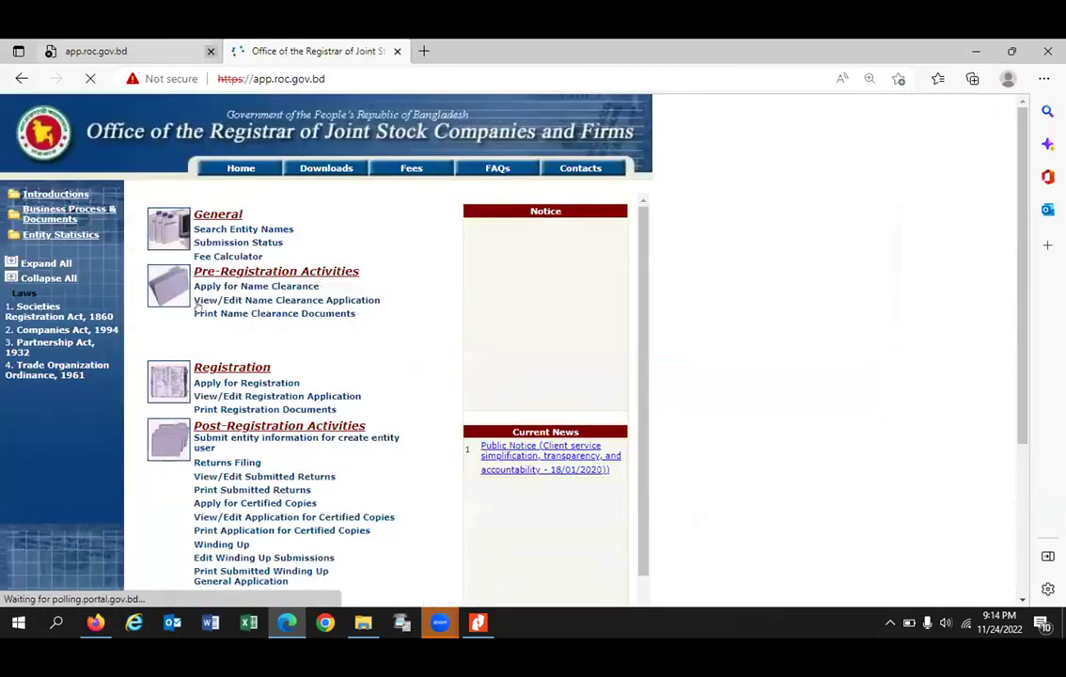
{"action": "left_click", "coordinate": [209, 51]}
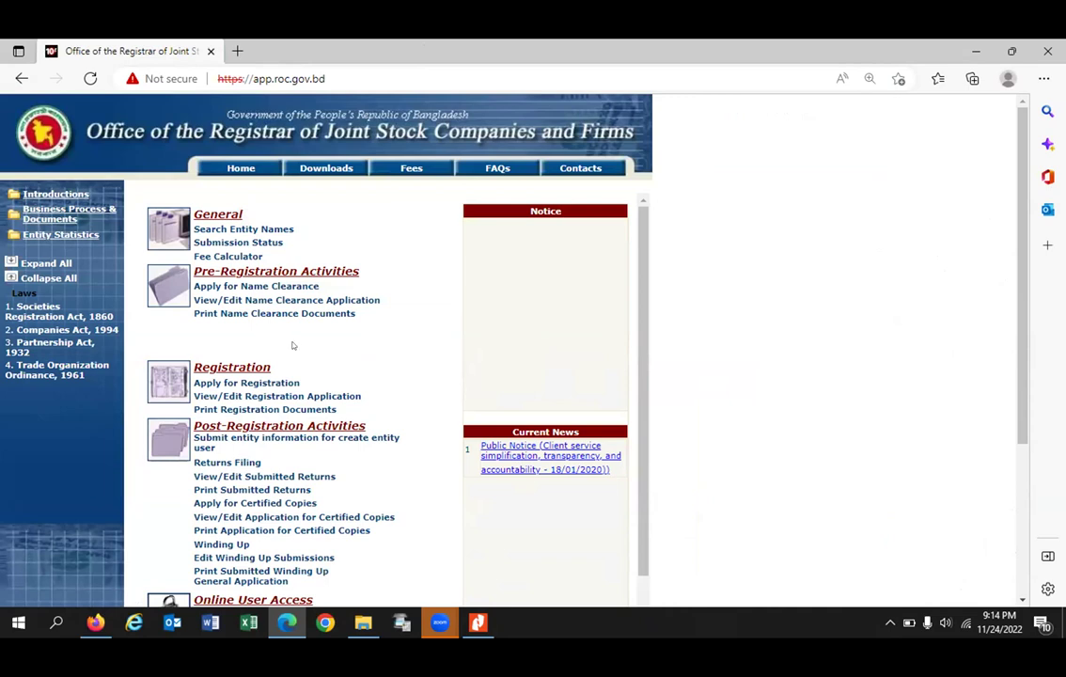
{"action": "left_click", "coordinate": [244, 229]}
Step: Choose Company as the entity type on Search Entity Name, then return to the portal Home page
{"action": "left_click", "coordinate": [246, 310]}
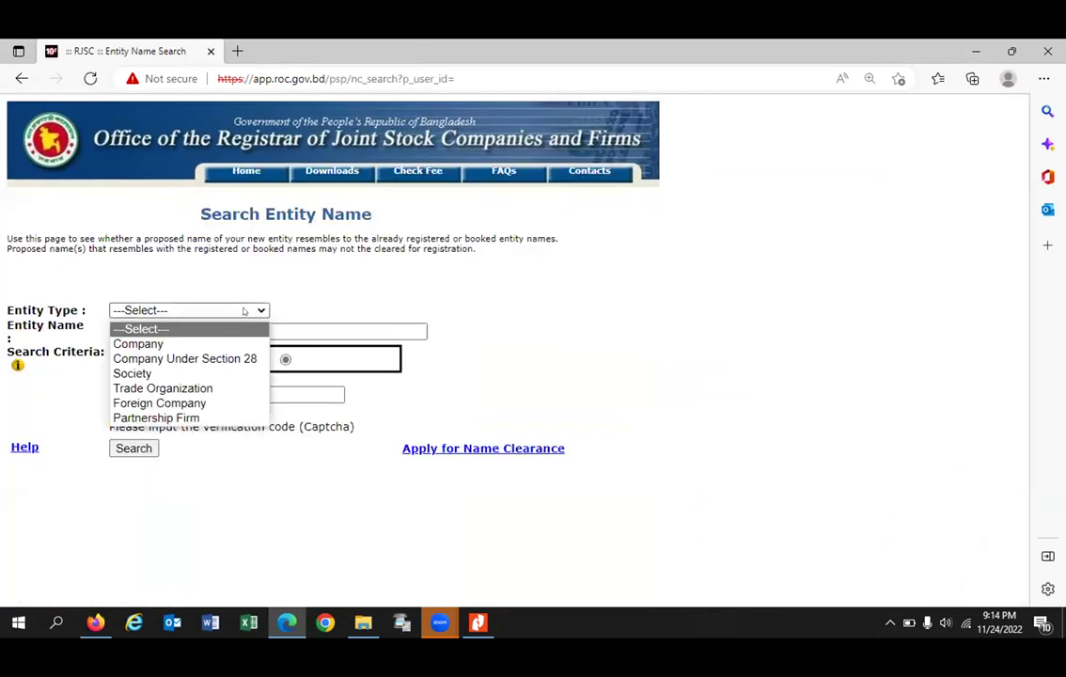
{"action": "left_click", "coordinate": [190, 344]}
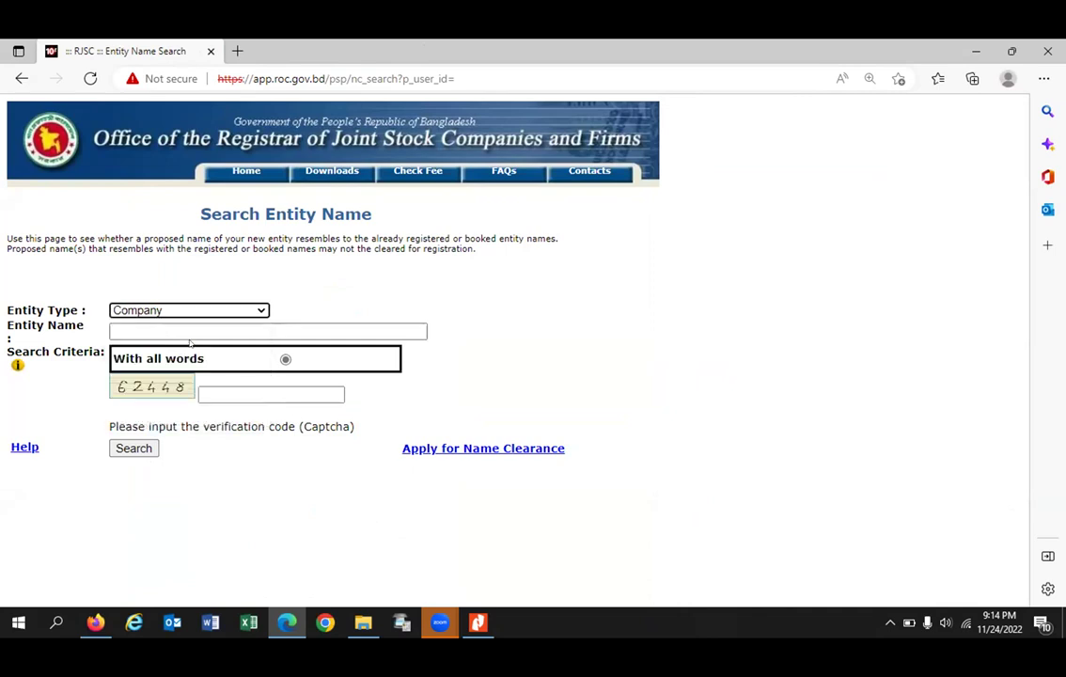
{"action": "left_click", "coordinate": [228, 309]}
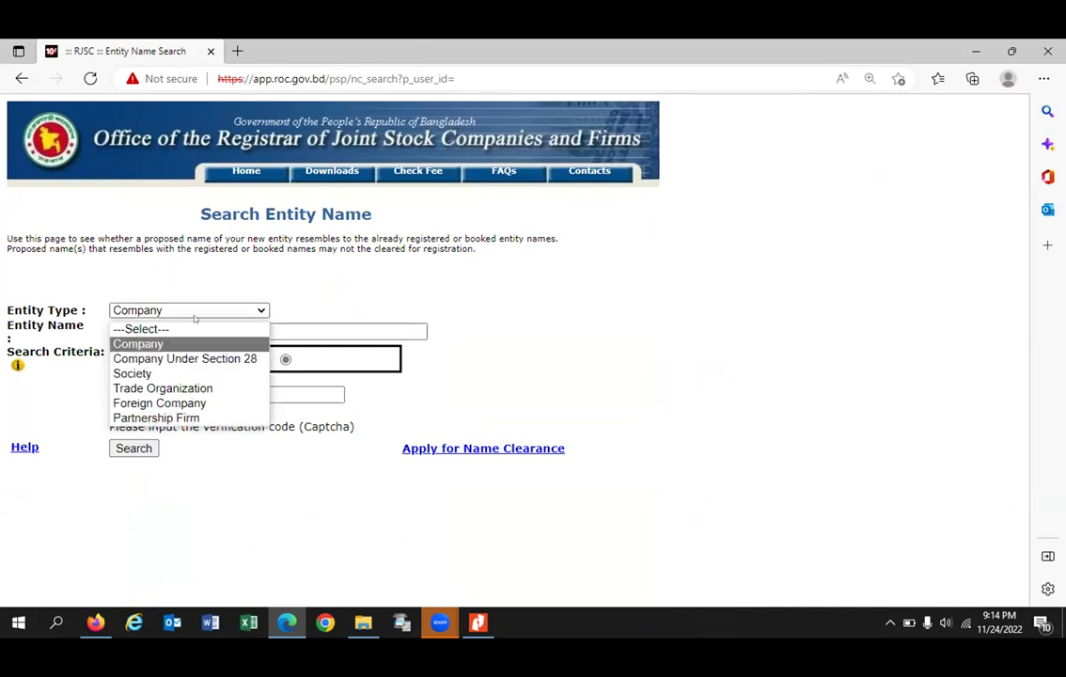
{"action": "left_click", "coordinate": [328, 293]}
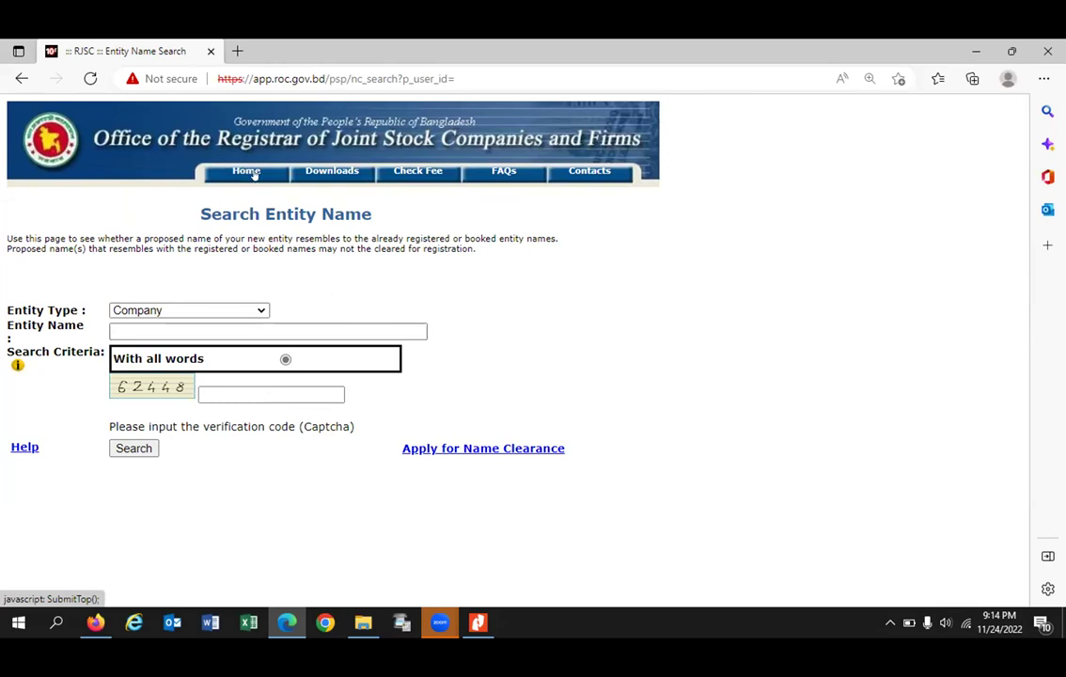
{"action": "left_click", "coordinate": [252, 174]}
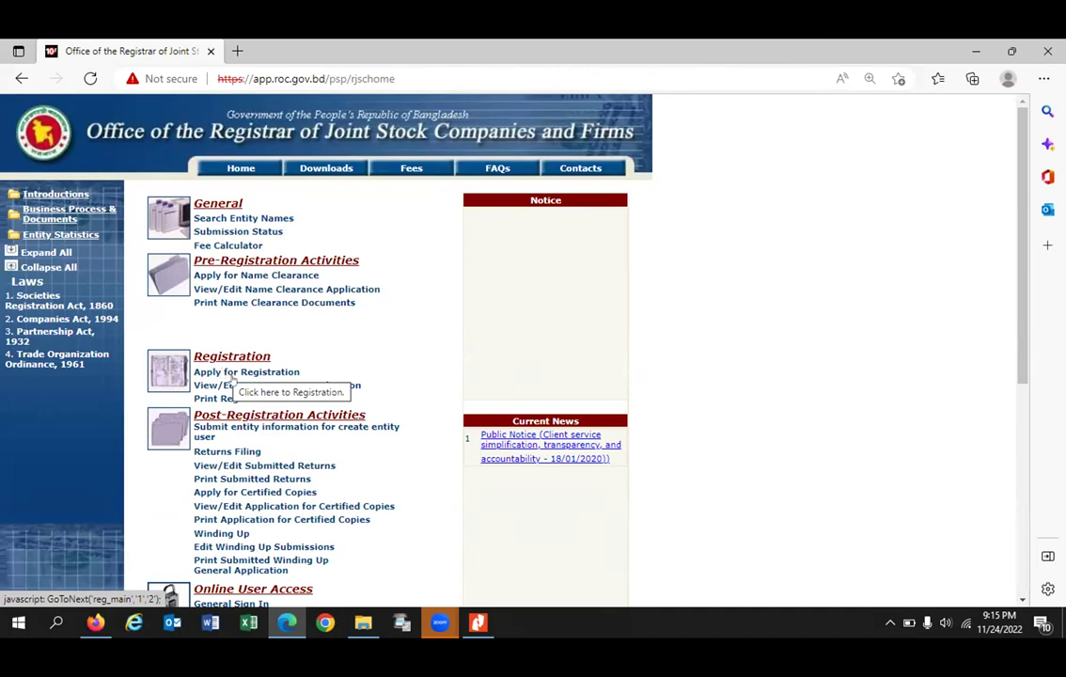
Step: Open the Apply for Registration sign-in, pick the saved username, and enter the account password
{"action": "left_click", "coordinate": [246, 372]}
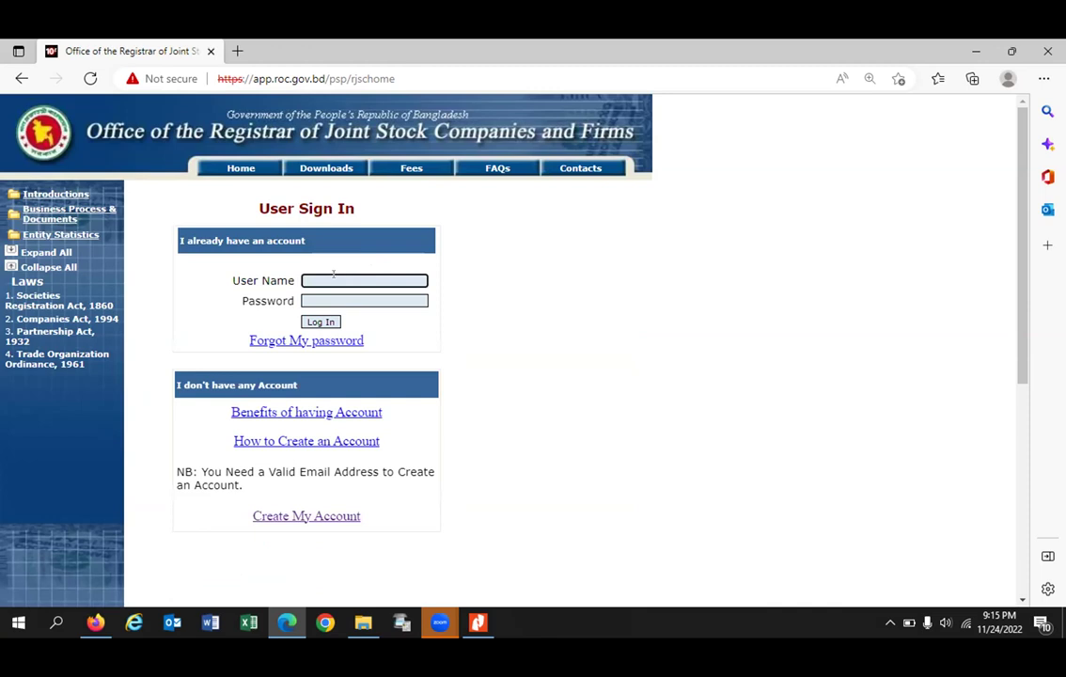
{"action": "type", "text": "ho"}
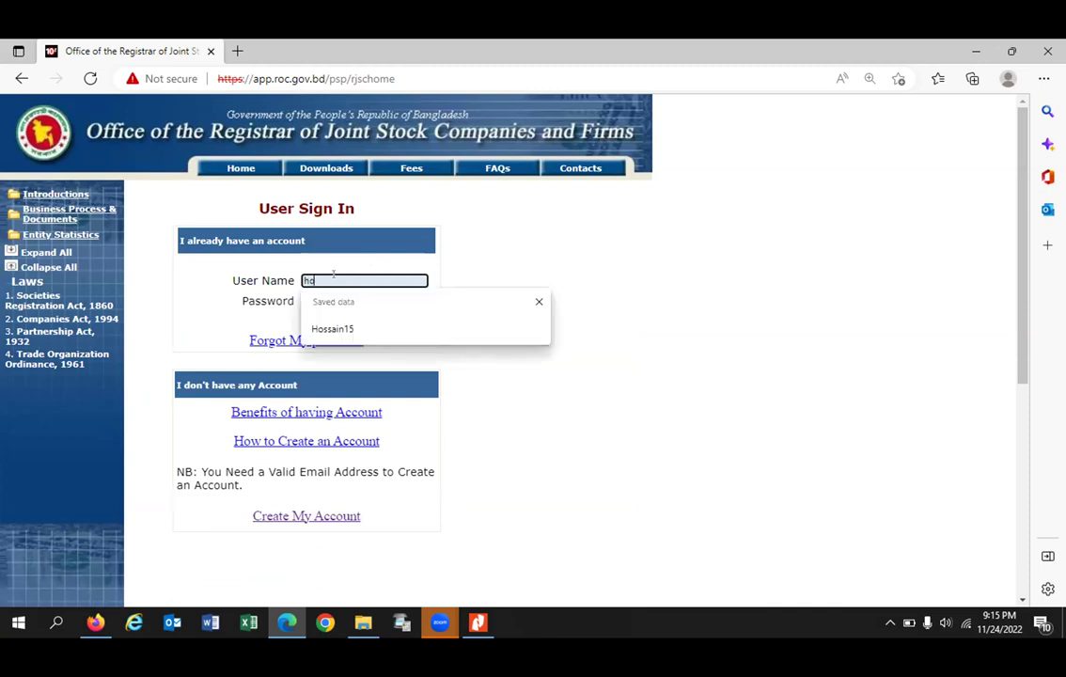
{"action": "key", "text": "Down"}
{"action": "key", "text": "Return"}
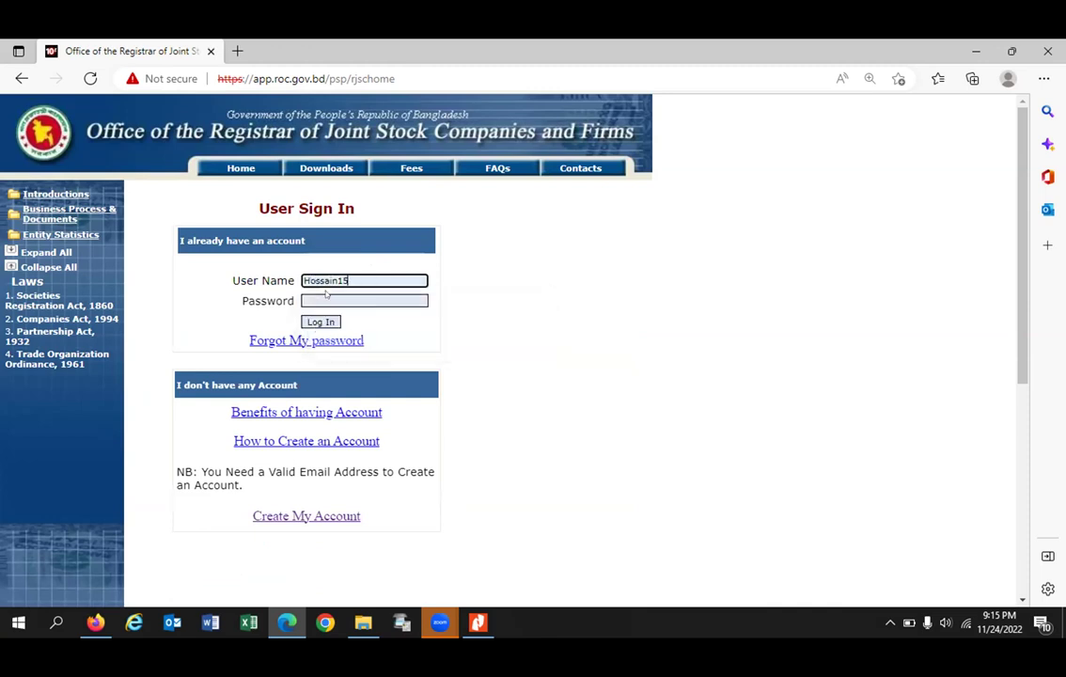
{"action": "left_click", "coordinate": [331, 299]}
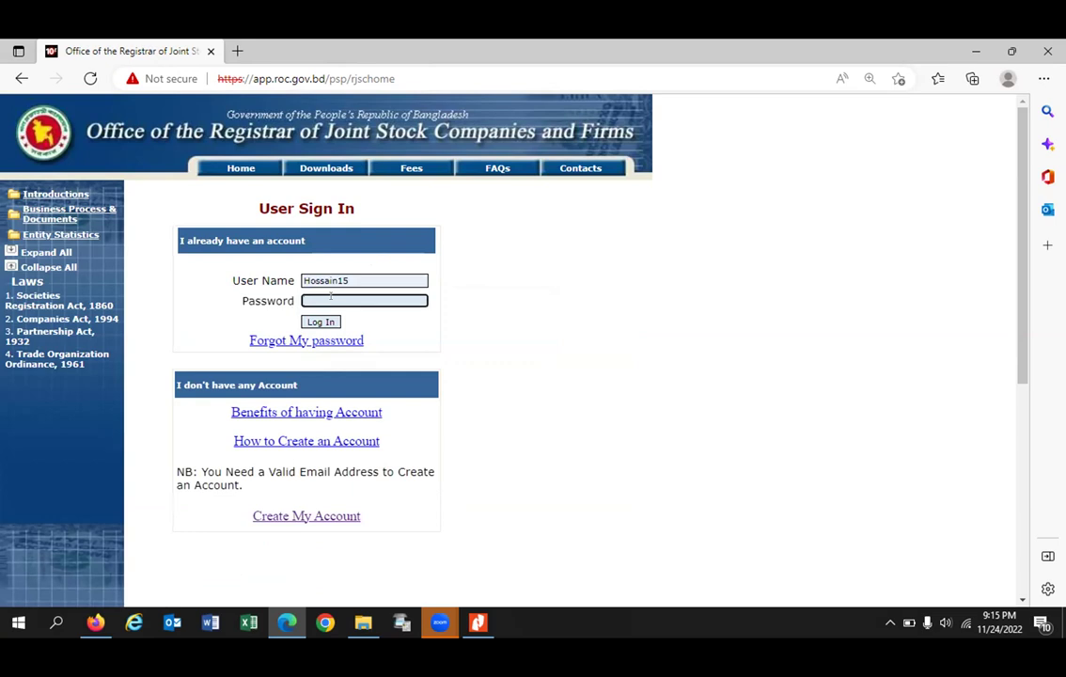
{"action": "type", "text": "*********"}
Step: Log in, then select Private Company as entity type with Dhaka as the registration office
{"action": "left_click", "coordinate": [321, 322]}
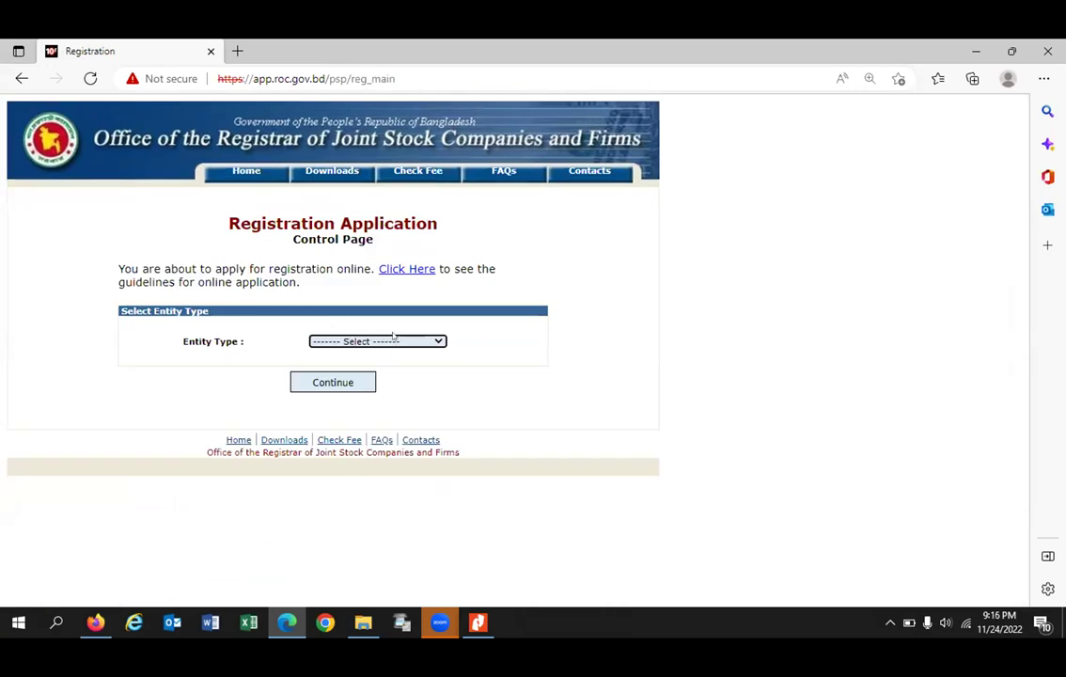
{"action": "left_click", "coordinate": [400, 342]}
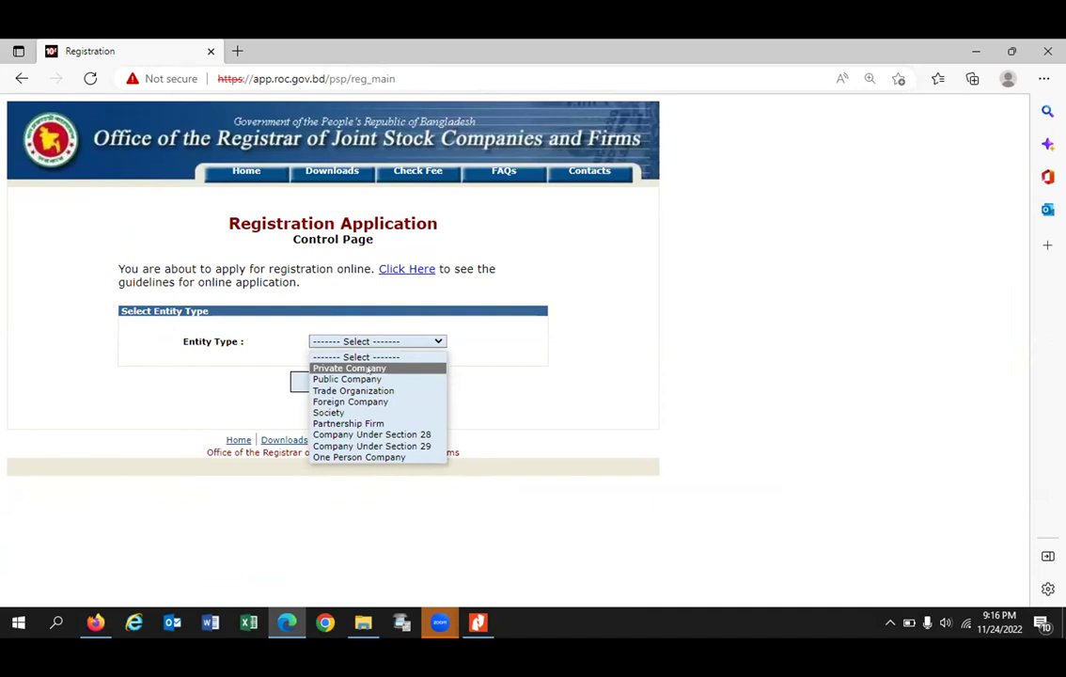
{"action": "left_click", "coordinate": [367, 369]}
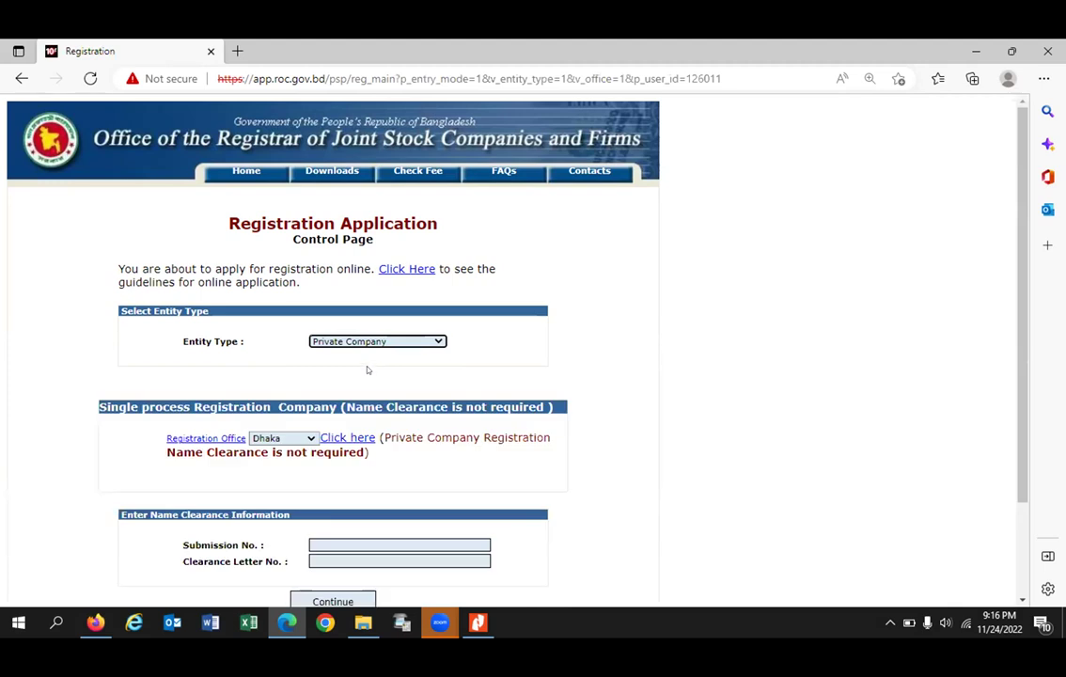
{"action": "scroll", "coordinate": [367, 370], "scroll_direction": "down", "scroll_amount": 2}
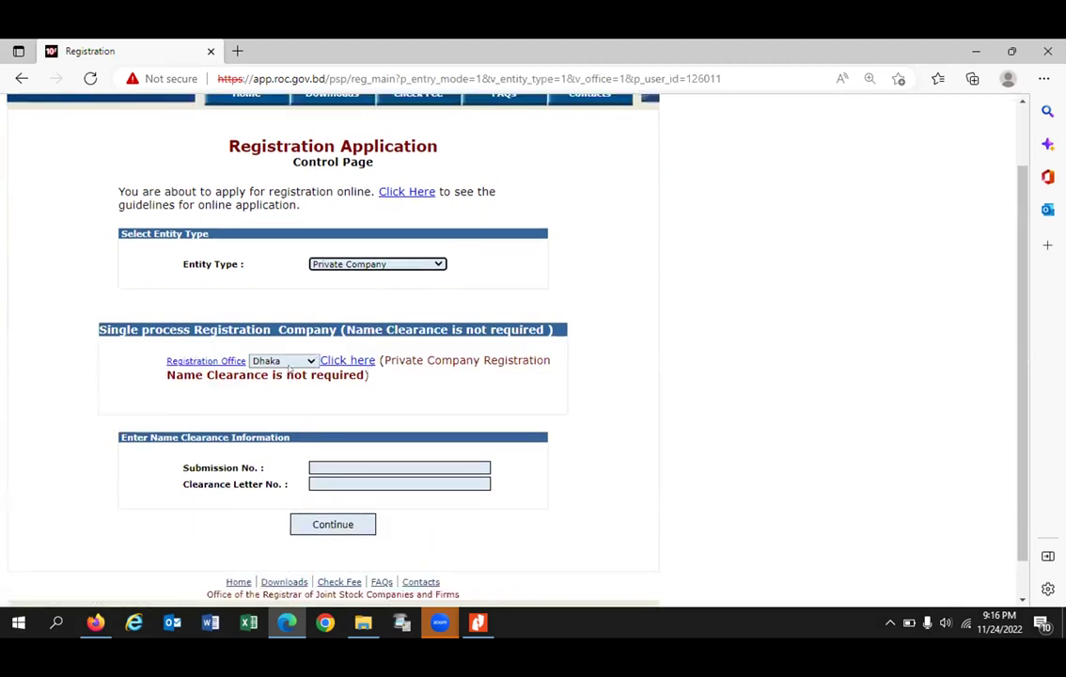
{"action": "left_click", "coordinate": [288, 362]}
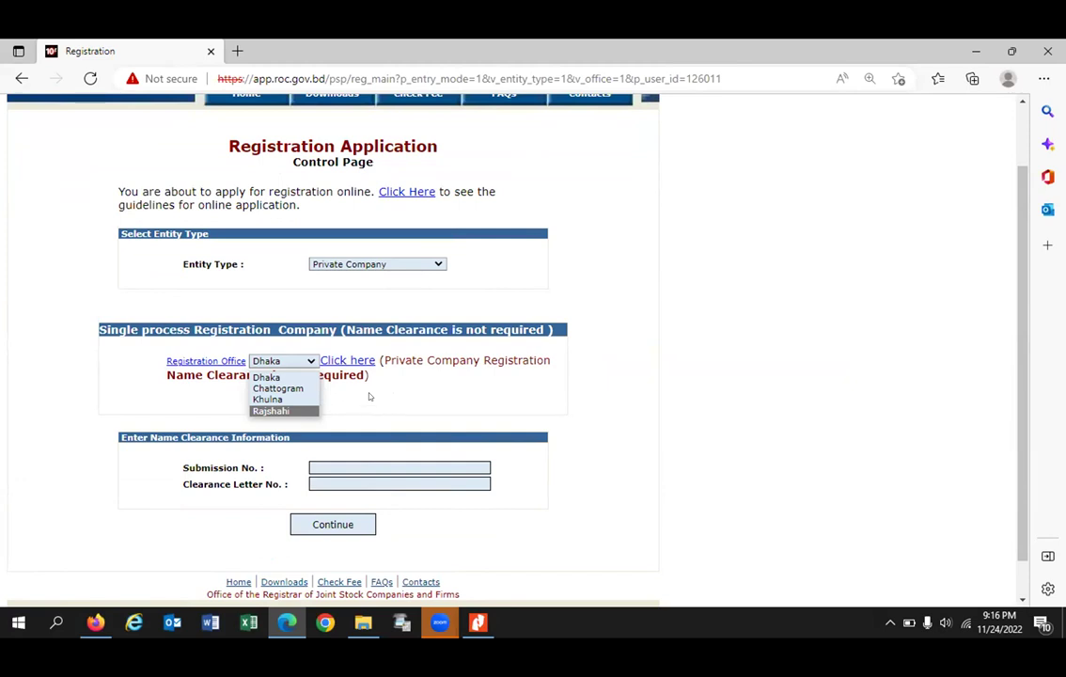
{"action": "left_click", "coordinate": [368, 396]}
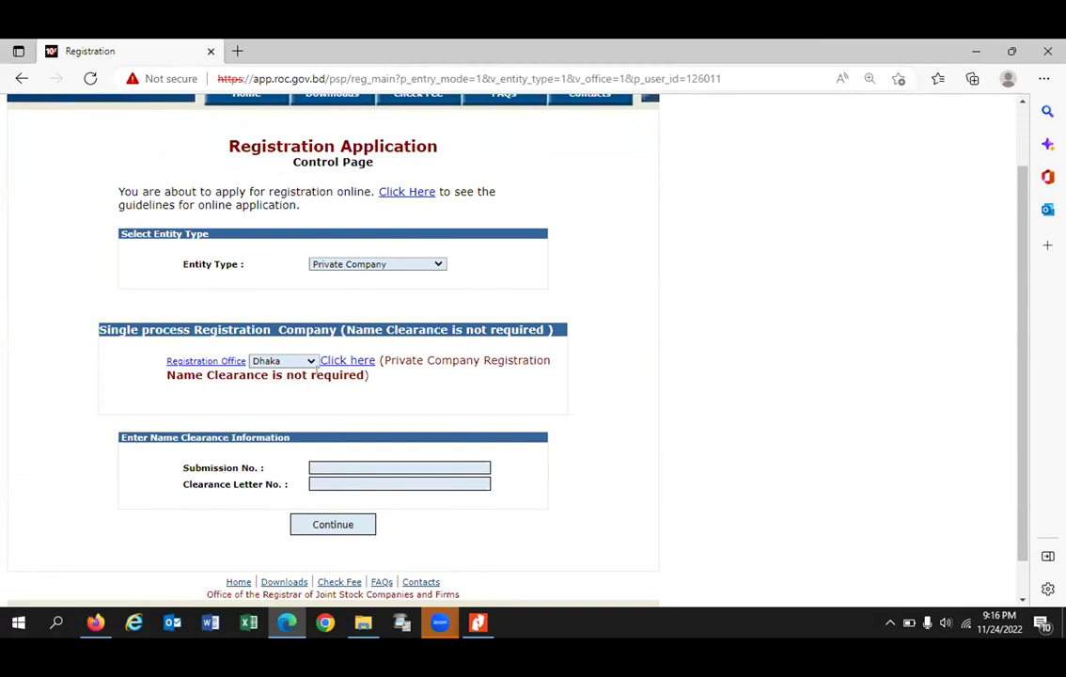
Step: Open the Private Company Apply for Registration entry form and scroll through it back to the top
{"action": "left_click", "coordinate": [342, 360]}
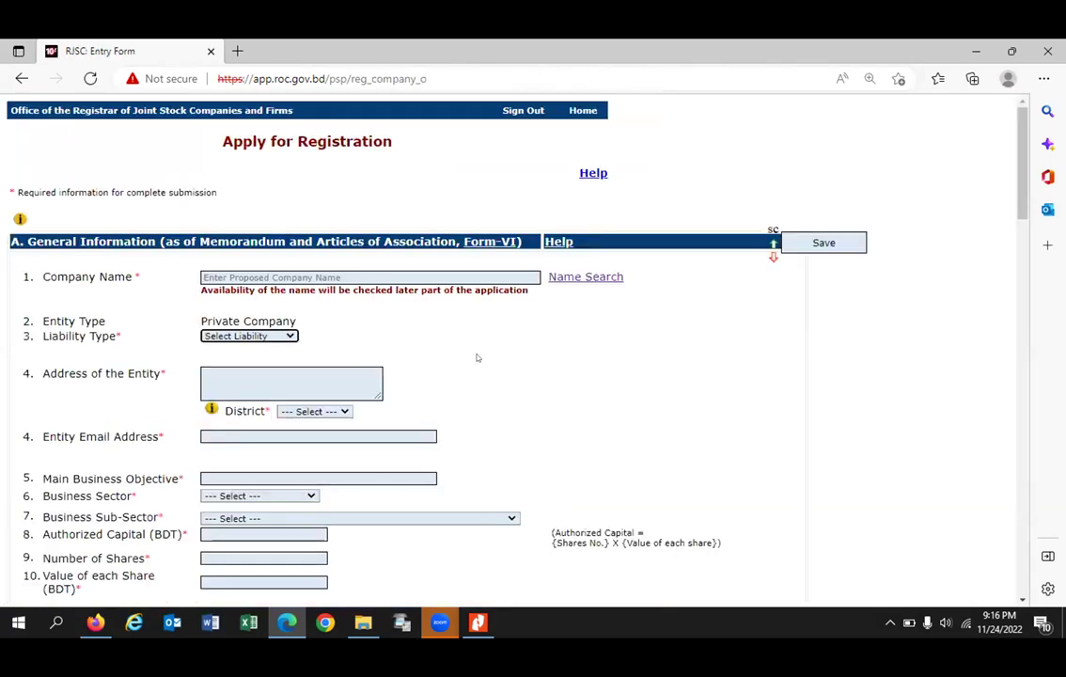
{"action": "scroll", "coordinate": [476, 358], "scroll_direction": "down", "scroll_amount": 8}
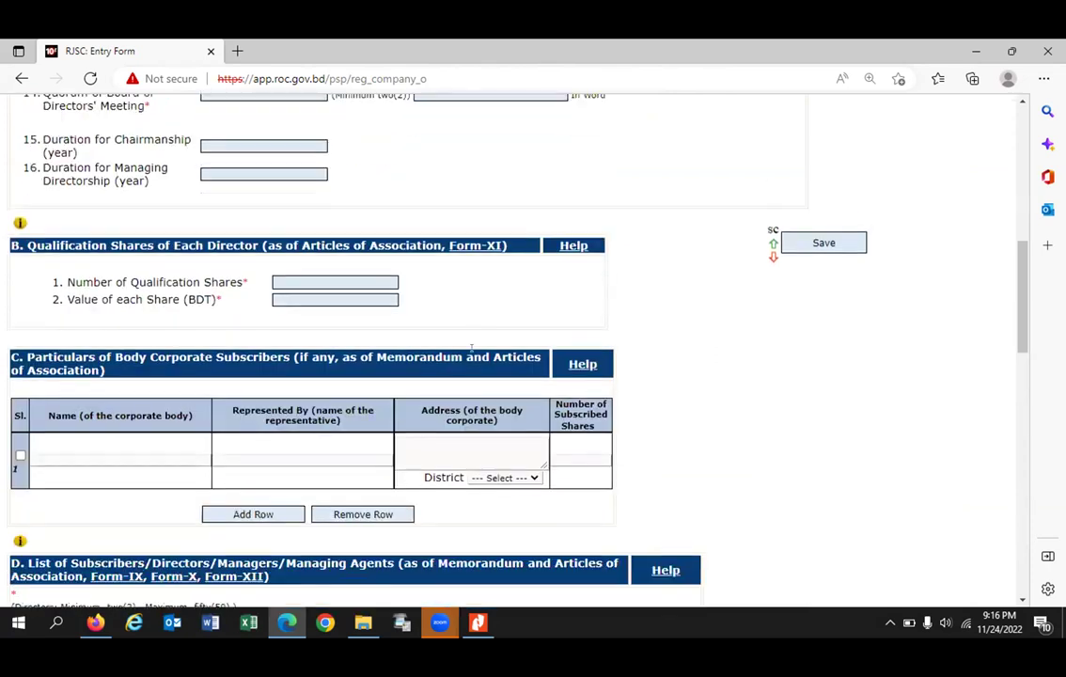
{"action": "scroll", "coordinate": [475, 357], "scroll_direction": "down", "scroll_amount": 3}
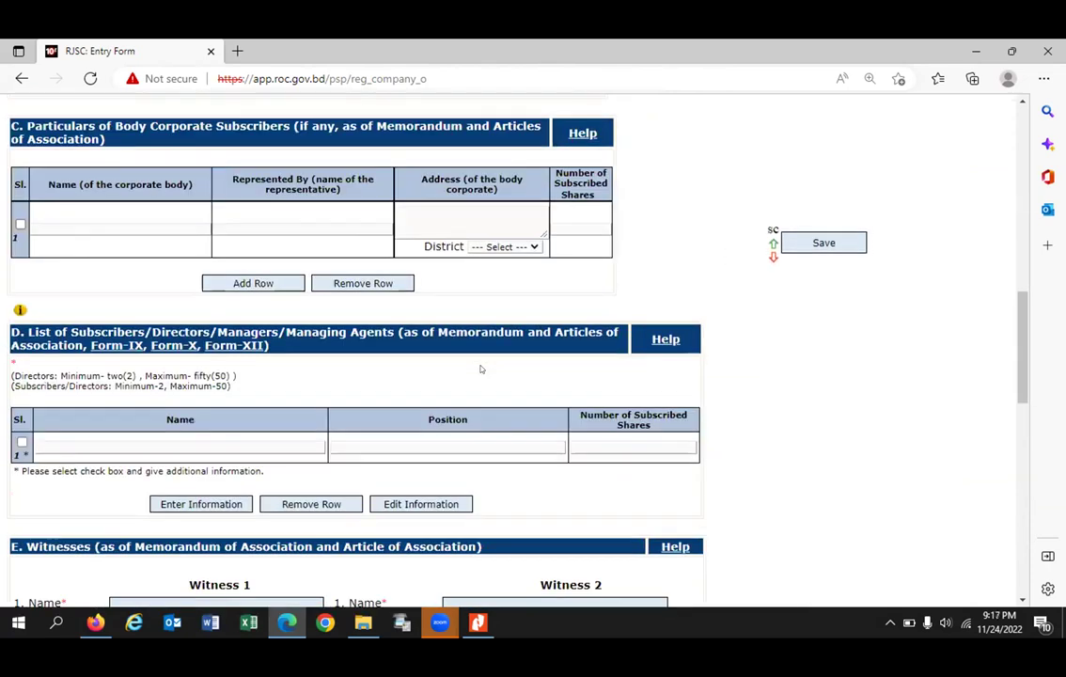
{"action": "scroll", "coordinate": [481, 369], "scroll_direction": "up", "scroll_amount": 10}
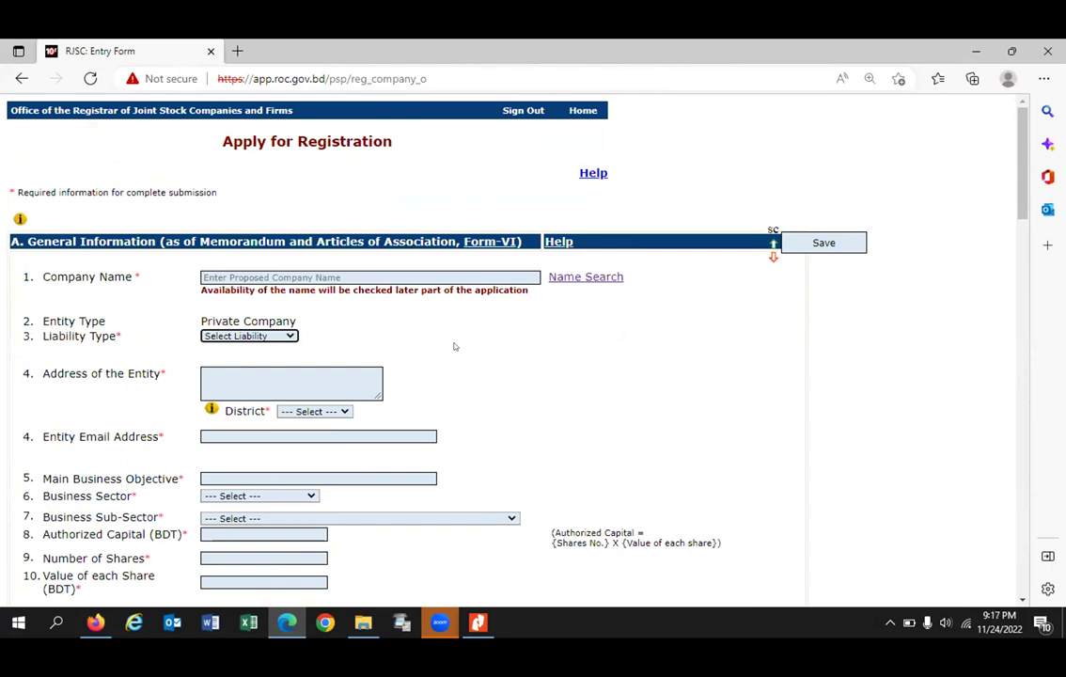
{"action": "scroll", "coordinate": [451, 347], "scroll_direction": "down", "scroll_amount": 20}
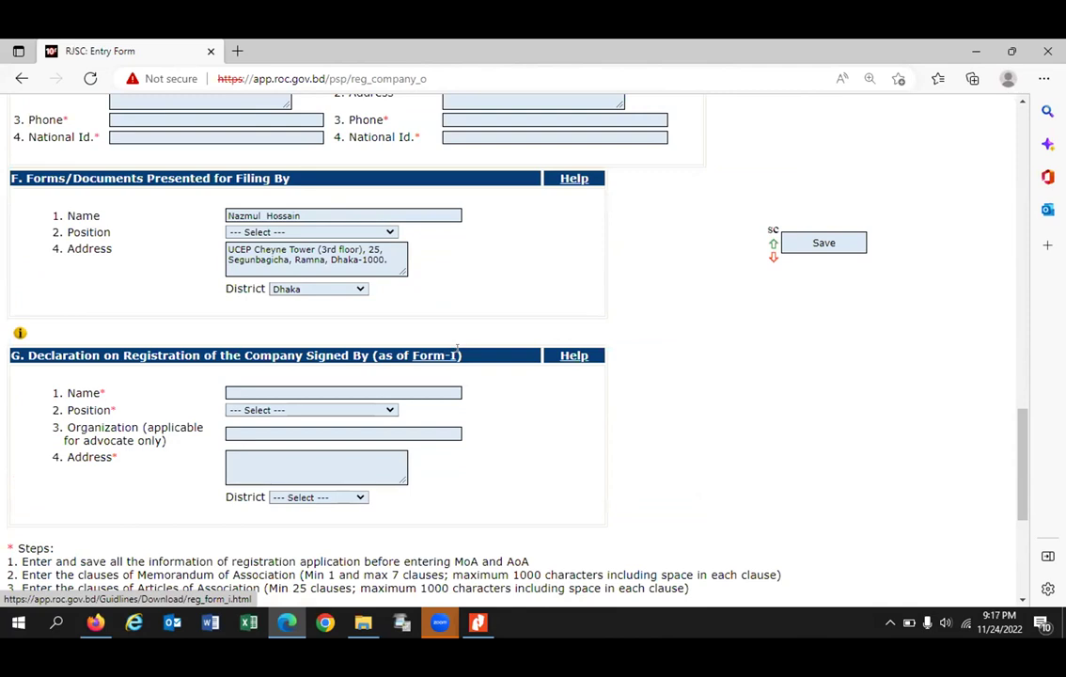
{"action": "scroll", "coordinate": [461, 356], "scroll_direction": "down", "scroll_amount": 3}
{"action": "scroll", "coordinate": [293, 390], "scroll_direction": "up", "scroll_amount": 5}
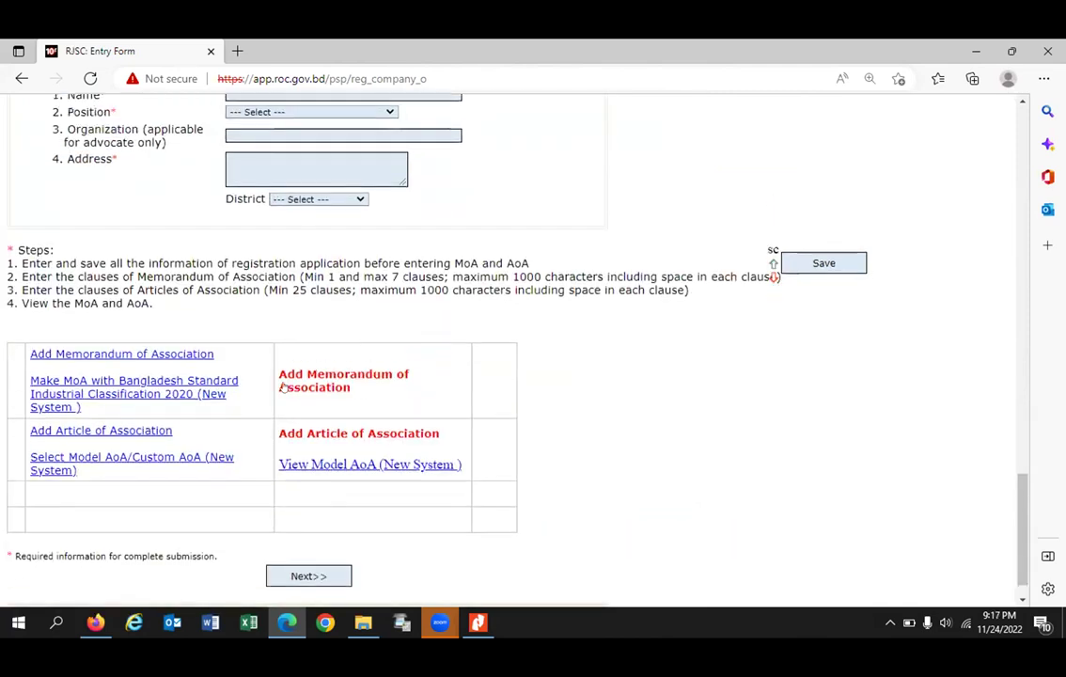
{"action": "scroll", "coordinate": [315, 386], "scroll_direction": "up", "scroll_amount": 1}
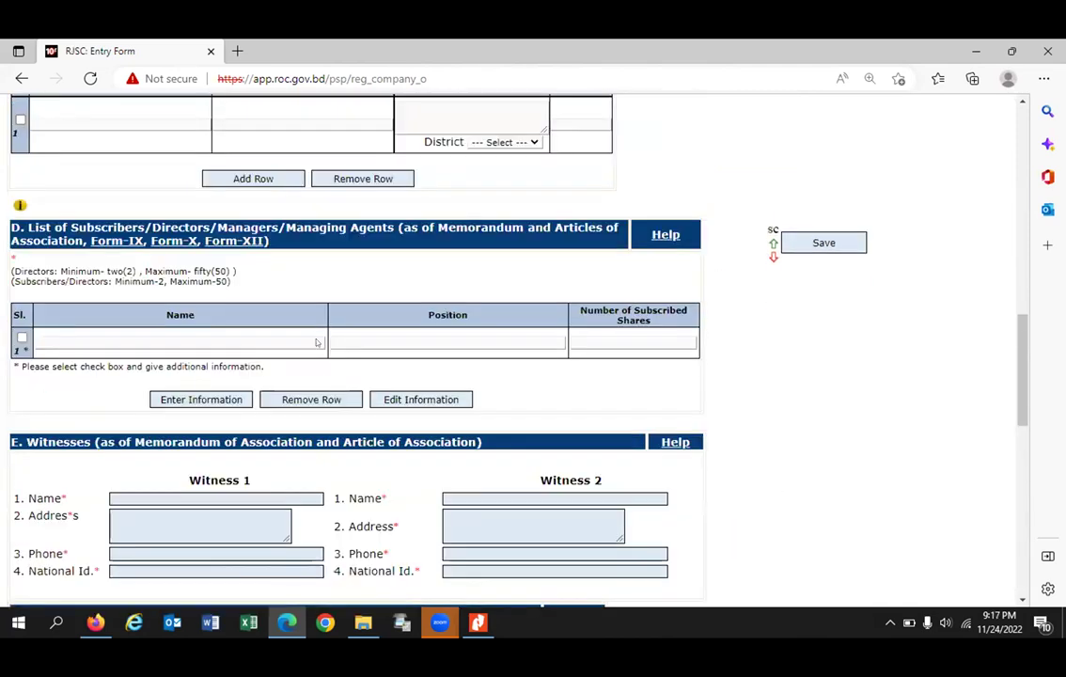
{"action": "scroll", "coordinate": [317, 343], "scroll_direction": "up", "scroll_amount": 5}
{"action": "scroll", "coordinate": [318, 343], "scroll_direction": "up", "scroll_amount": 3}
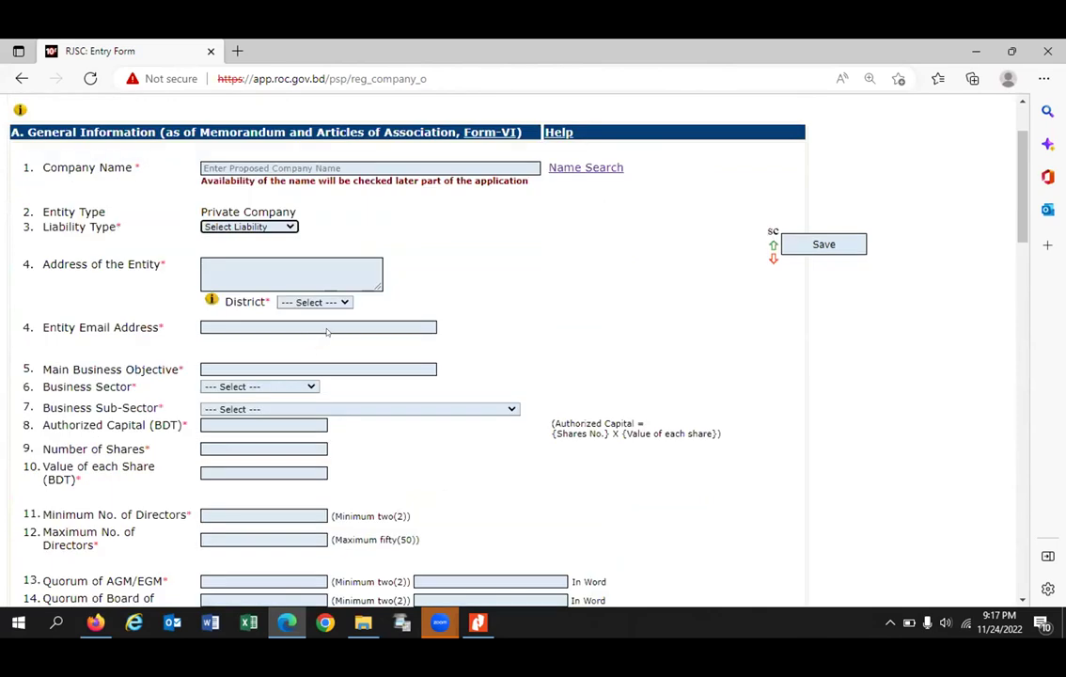
{"action": "scroll", "coordinate": [288, 289], "scroll_direction": "up", "scroll_amount": 2}
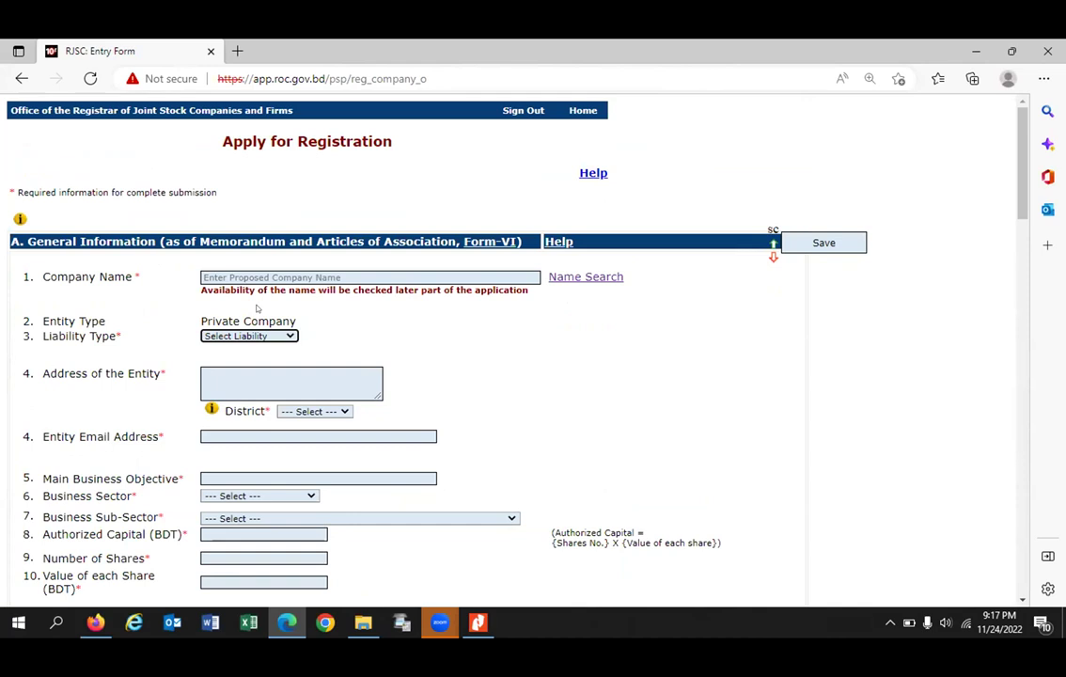
Step: Autofill company name SSG Global Ltd., entity address and email from saved details
{"action": "key", "text": "Tab"}
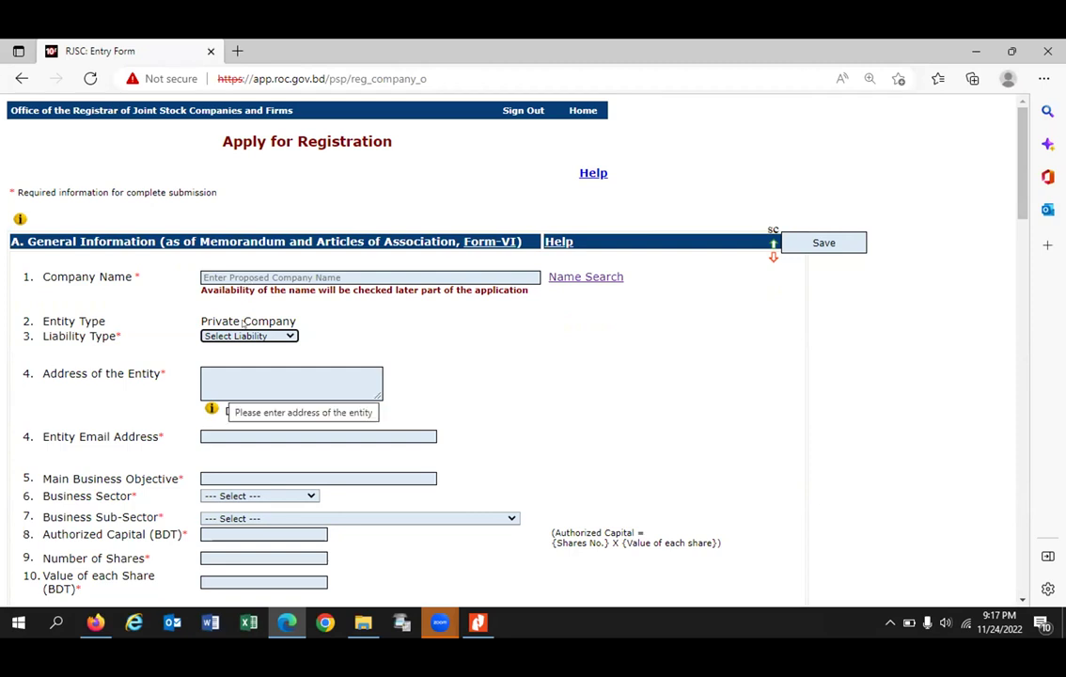
{"action": "left_click", "coordinate": [462, 371]}
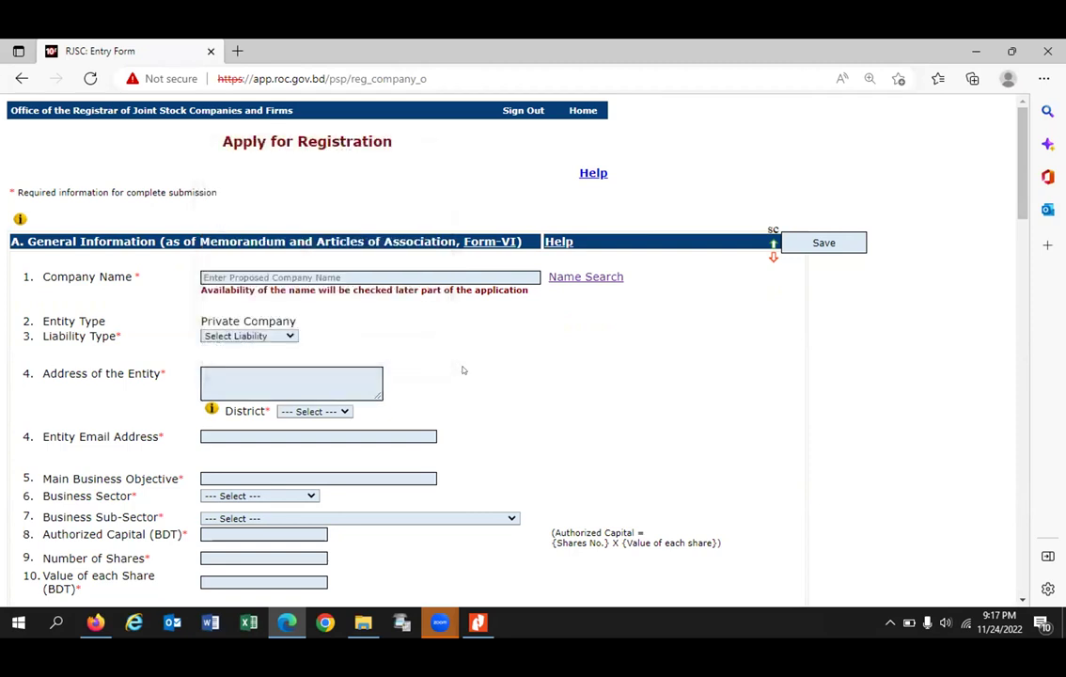
{"action": "left_click", "coordinate": [28, 272]}
{"action": "key", "text": "Tab"}
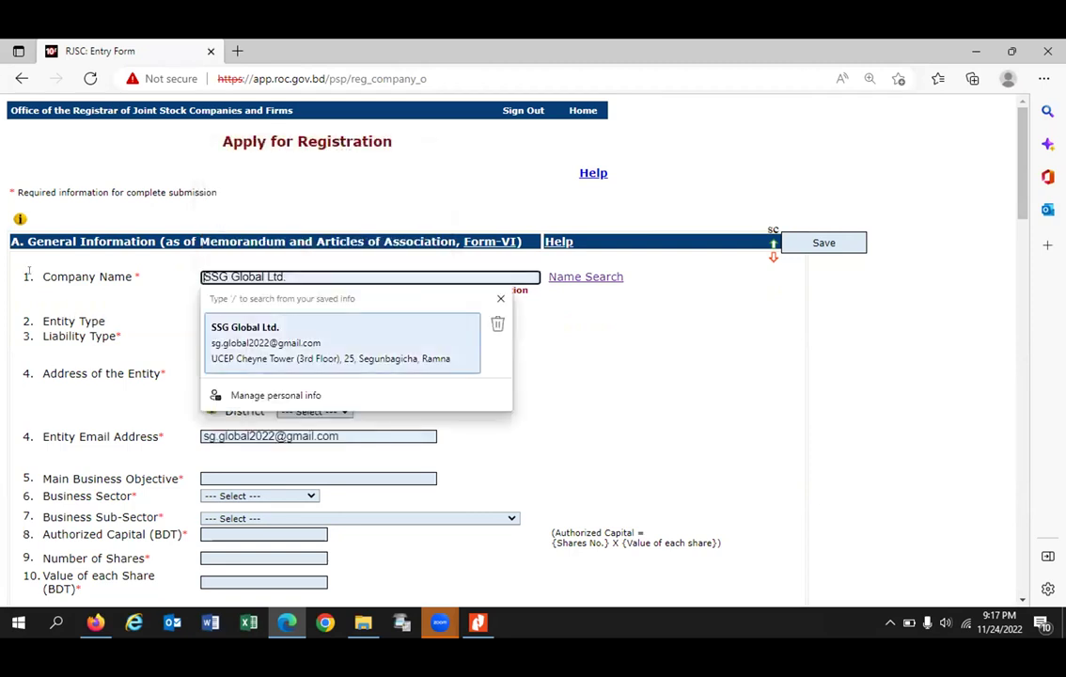
{"action": "key", "text": "Return"}
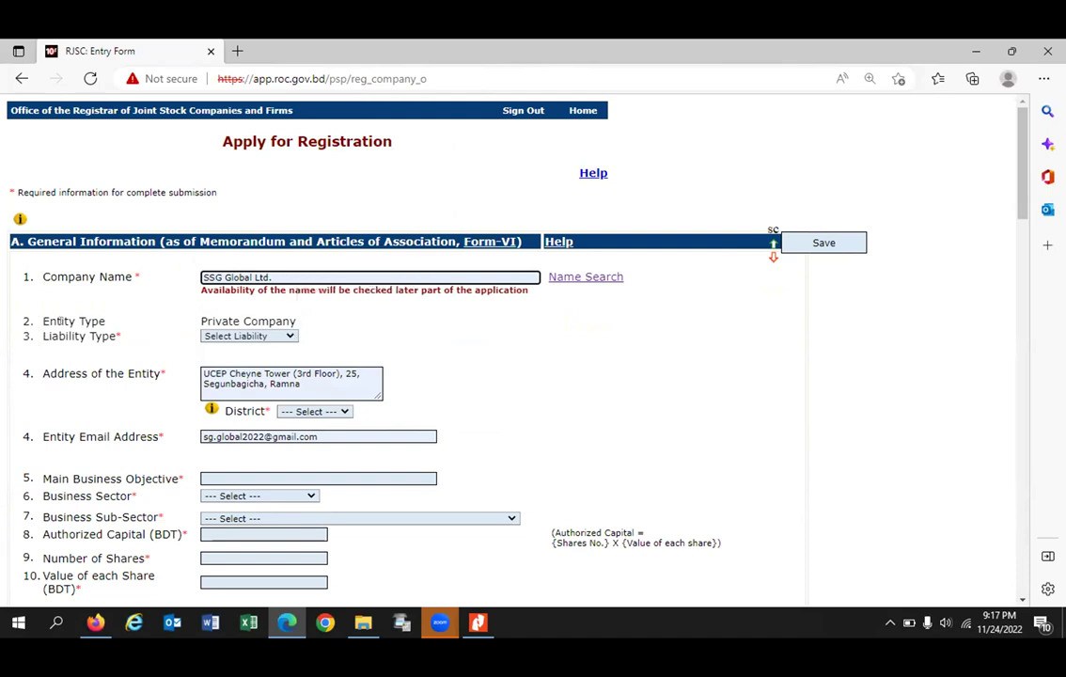
Step: Set liability type to Limited by Shares and the entity district to Dhaka
{"action": "left_click", "coordinate": [264, 336]}
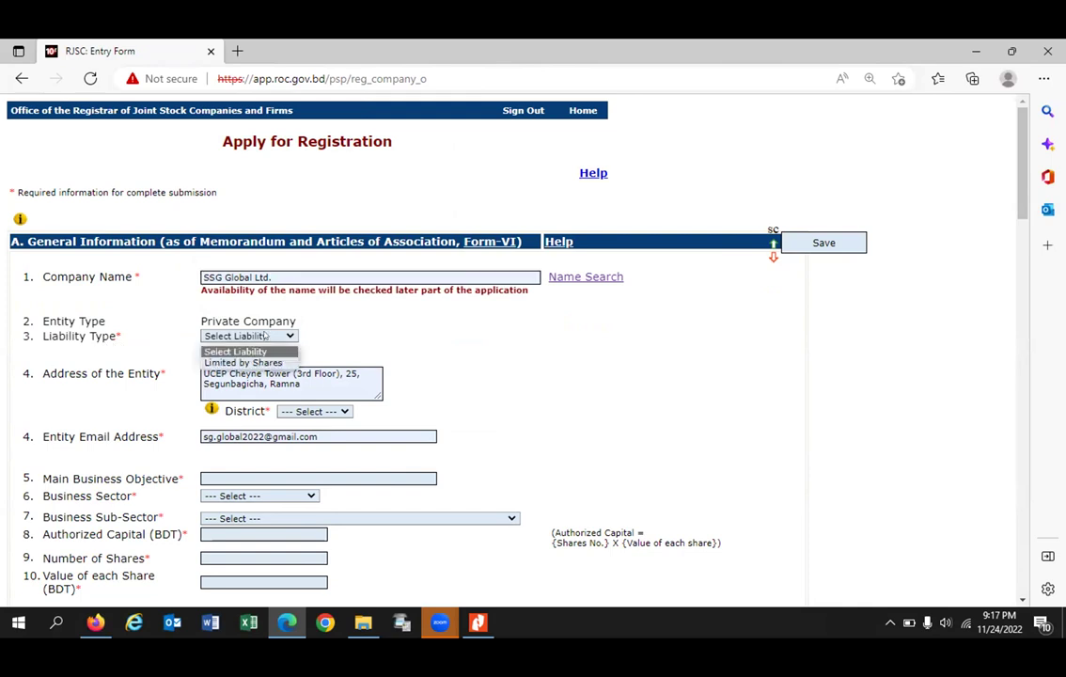
{"action": "left_click", "coordinate": [230, 363]}
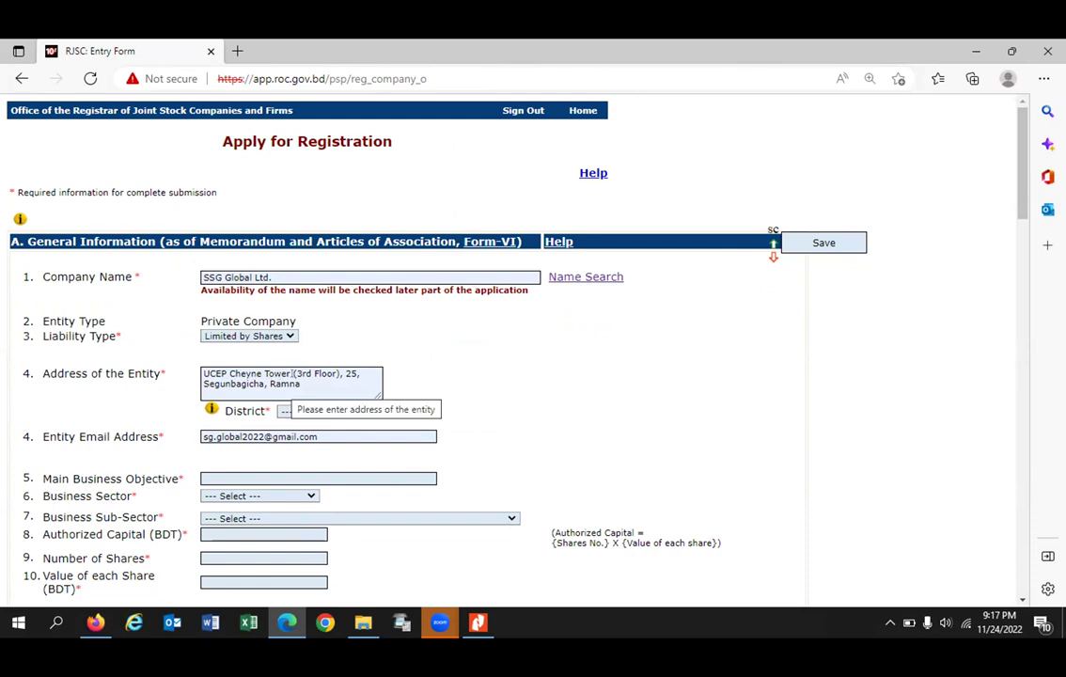
{"action": "scroll", "coordinate": [328, 373], "scroll_direction": "down", "scroll_amount": 2}
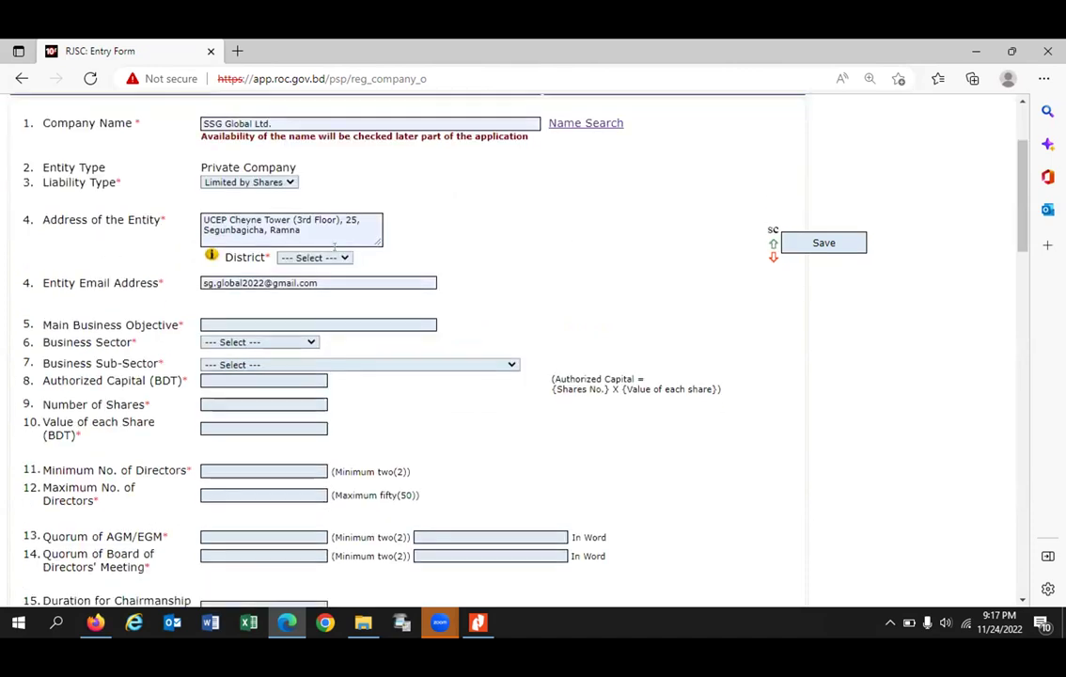
{"action": "left_click", "coordinate": [313, 257]}
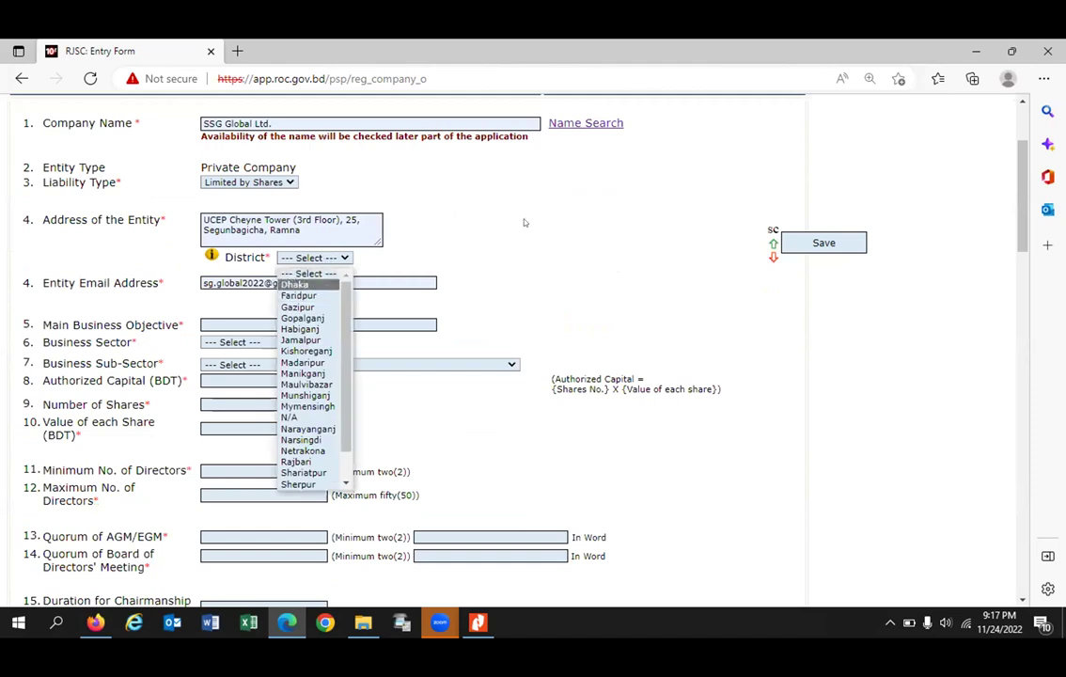
{"action": "key", "text": "Return"}
{"action": "scroll", "coordinate": [282, 225], "scroll_direction": "down", "scroll_amount": 2}
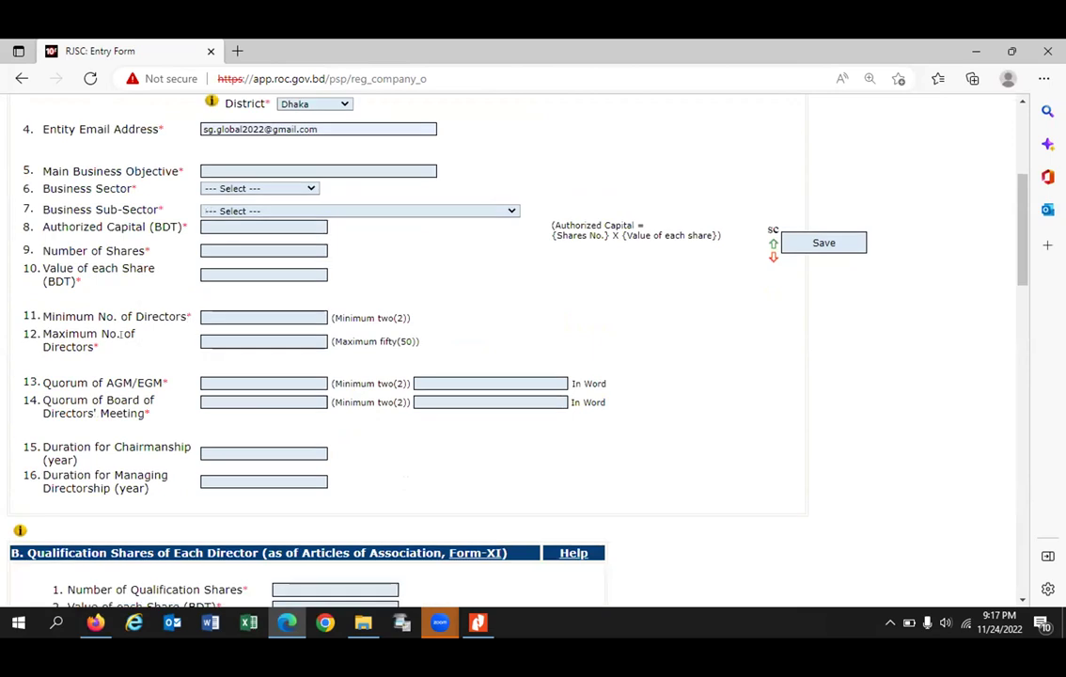
{"action": "scroll", "coordinate": [206, 320], "scroll_direction": "up", "scroll_amount": 2}
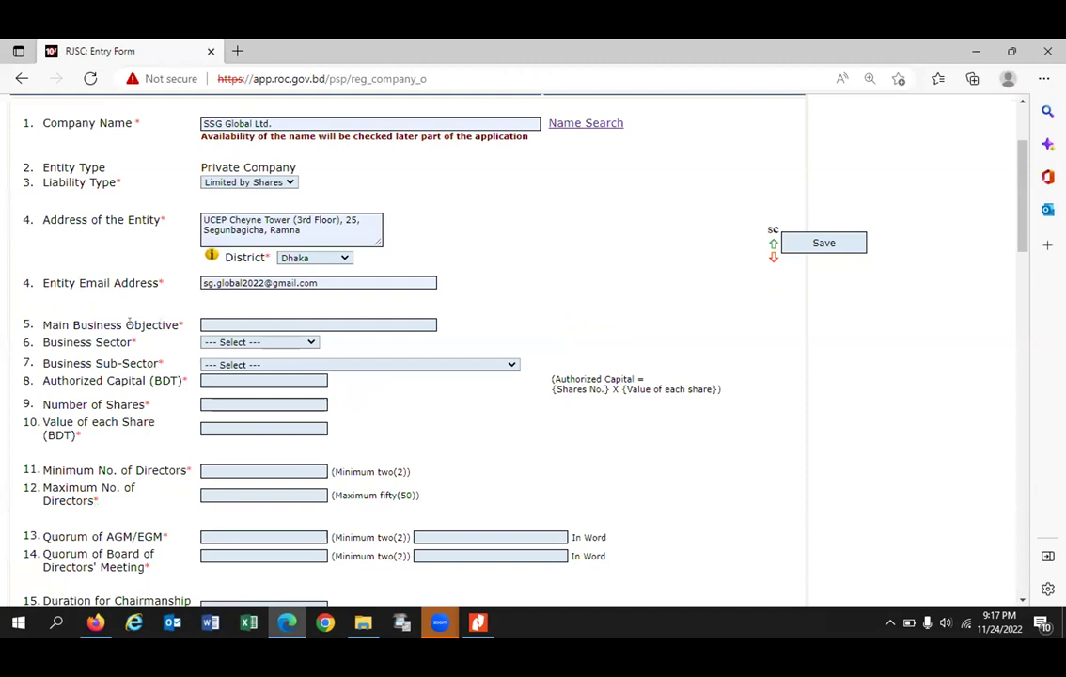
Step: Choose Manufacture and Trade as the business sector
{"action": "left_click", "coordinate": [227, 368]}
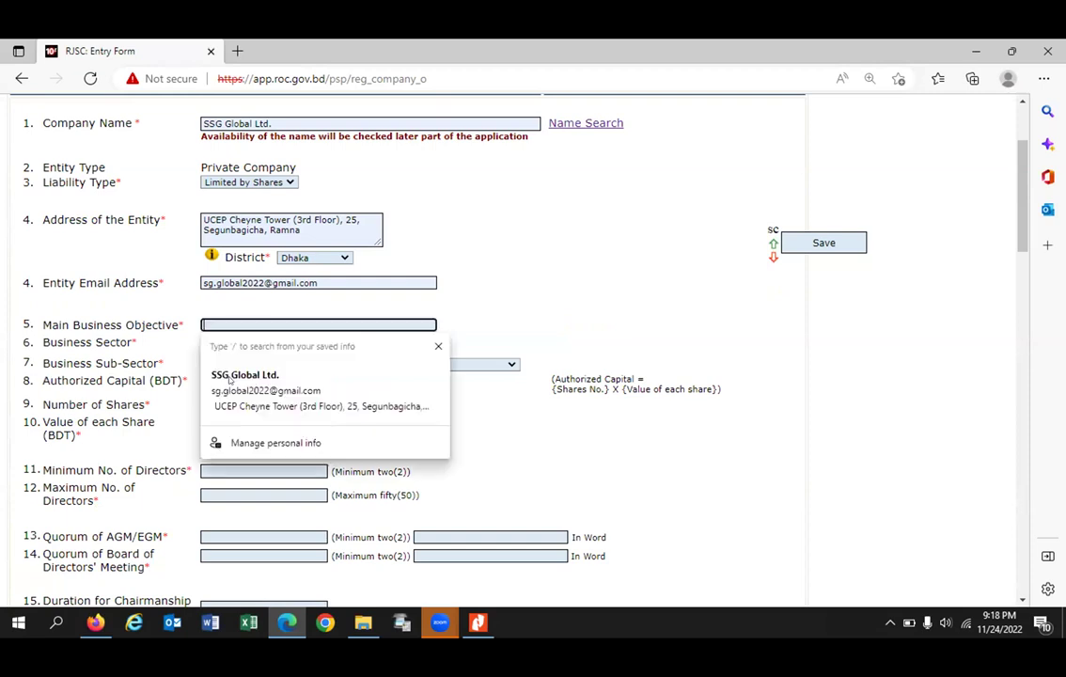
{"action": "left_click", "coordinate": [230, 380]}
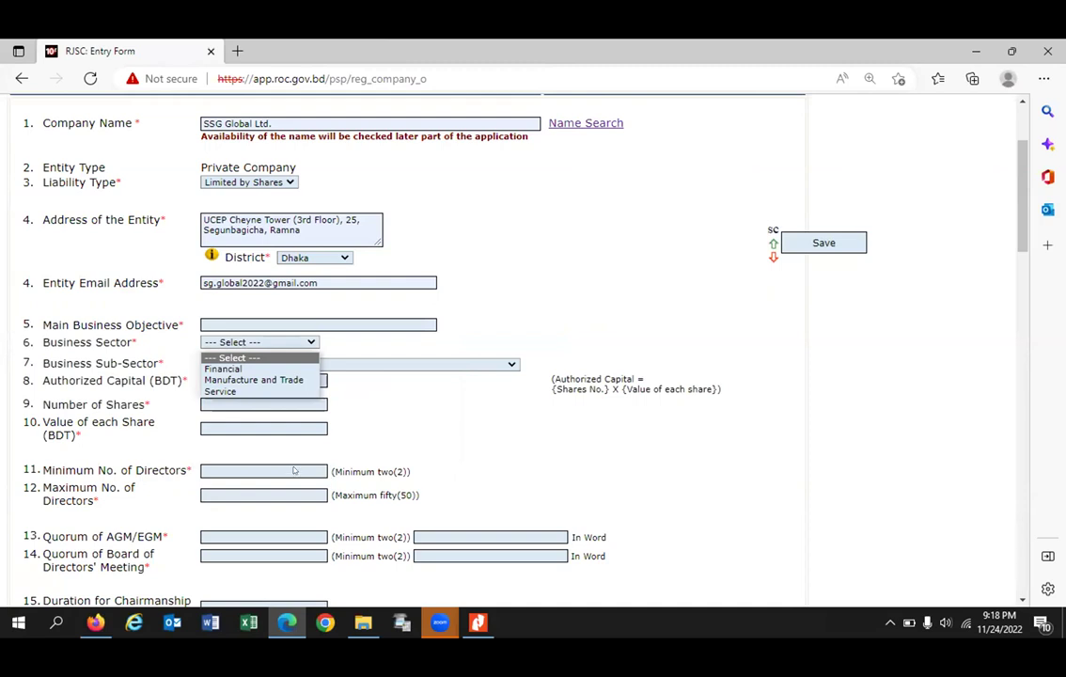
{"action": "left_click", "coordinate": [231, 380]}
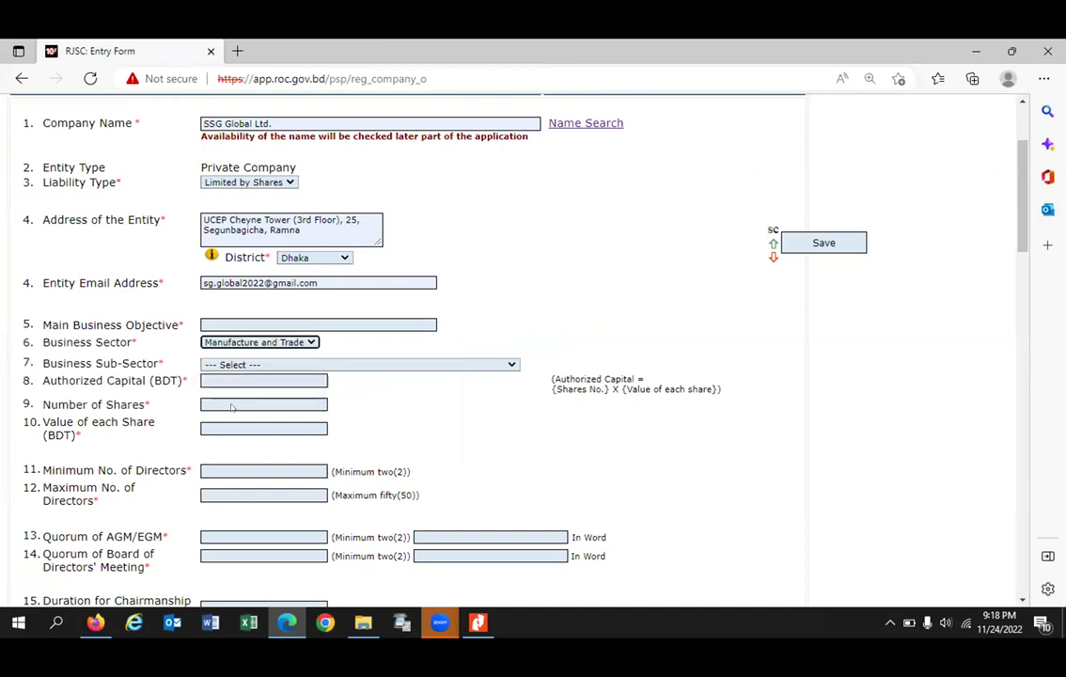
Step: Select Other services as the business sub-sector
{"action": "left_click", "coordinate": [226, 364]}
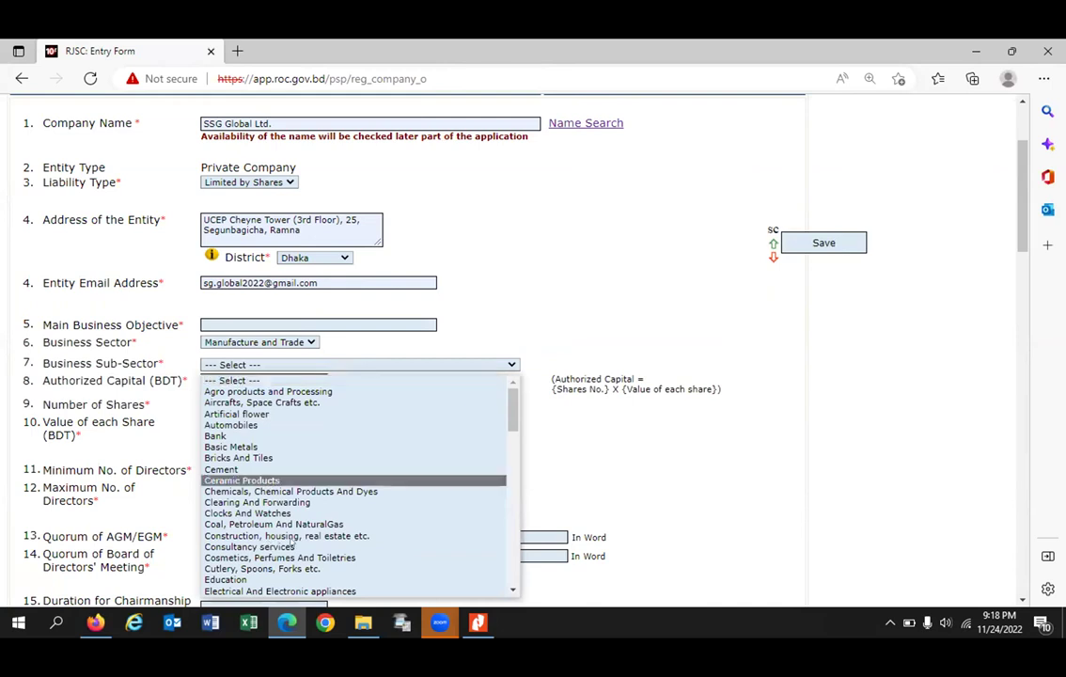
{"action": "scroll", "coordinate": [282, 543], "scroll_direction": "down", "scroll_amount": 3}
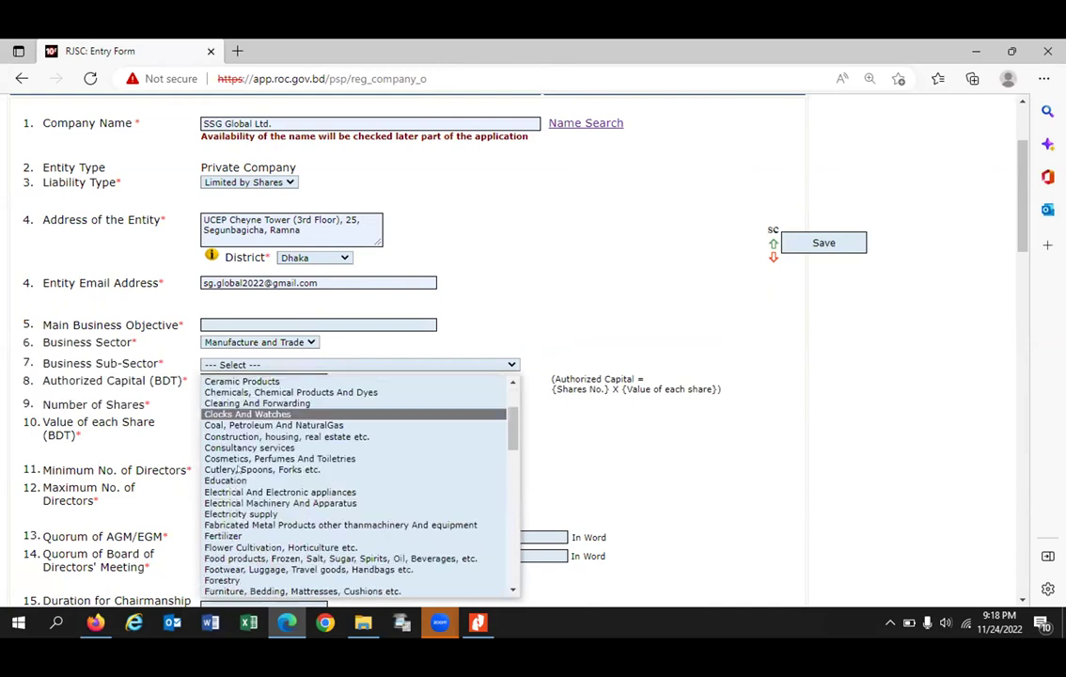
{"action": "scroll", "coordinate": [215, 415], "scroll_direction": "down", "scroll_amount": 15}
{"action": "scroll", "coordinate": [227, 437], "scroll_direction": "down", "scroll_amount": 1}
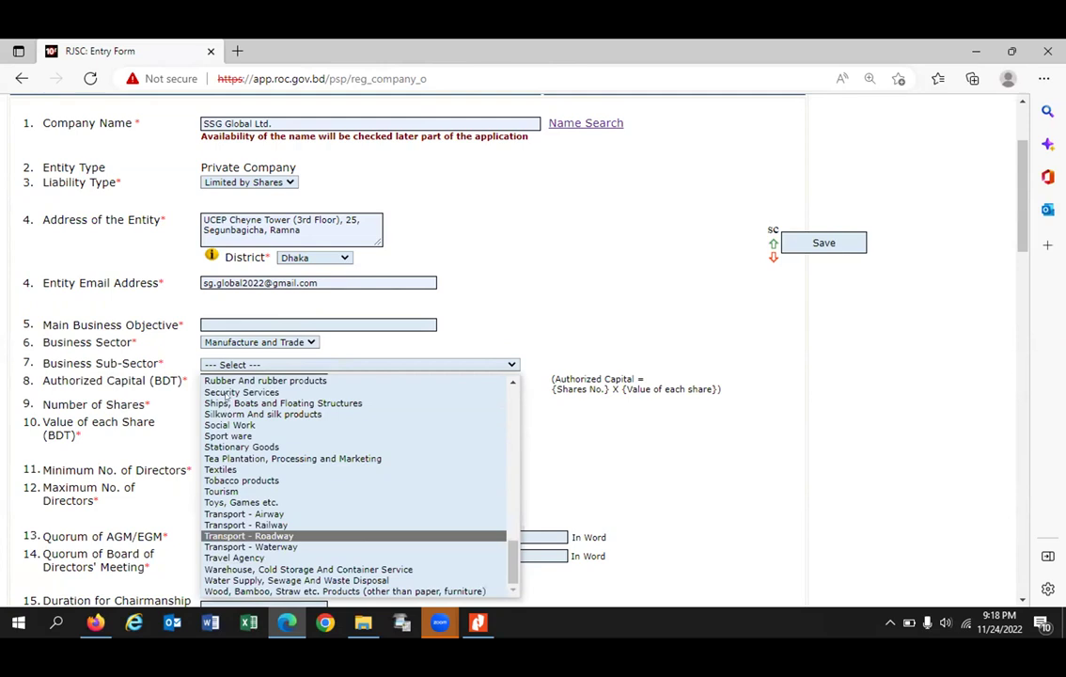
{"action": "scroll", "coordinate": [261, 396], "scroll_direction": "up", "scroll_amount": 4}
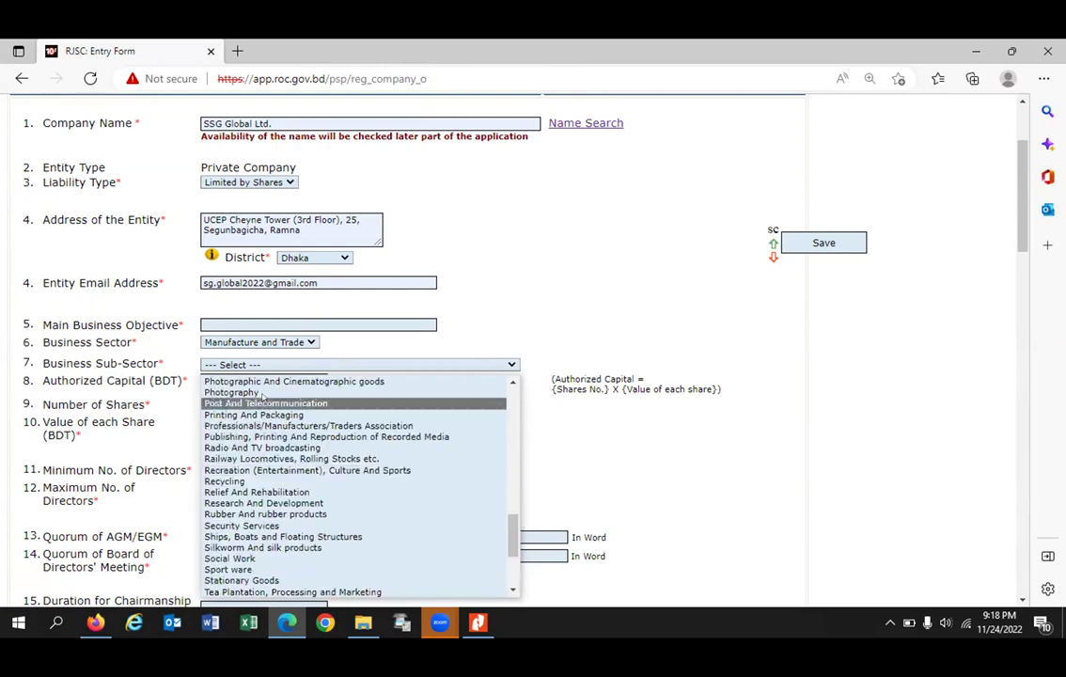
{"action": "scroll", "coordinate": [262, 398], "scroll_direction": "up", "scroll_amount": 2}
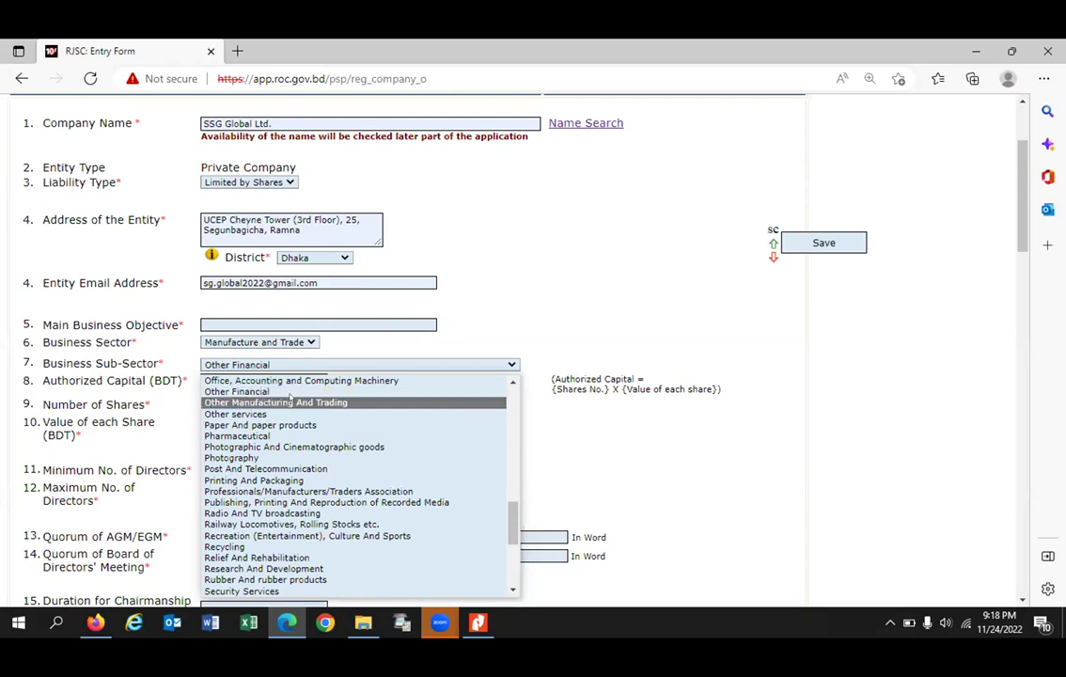
{"action": "key", "text": "Down"}
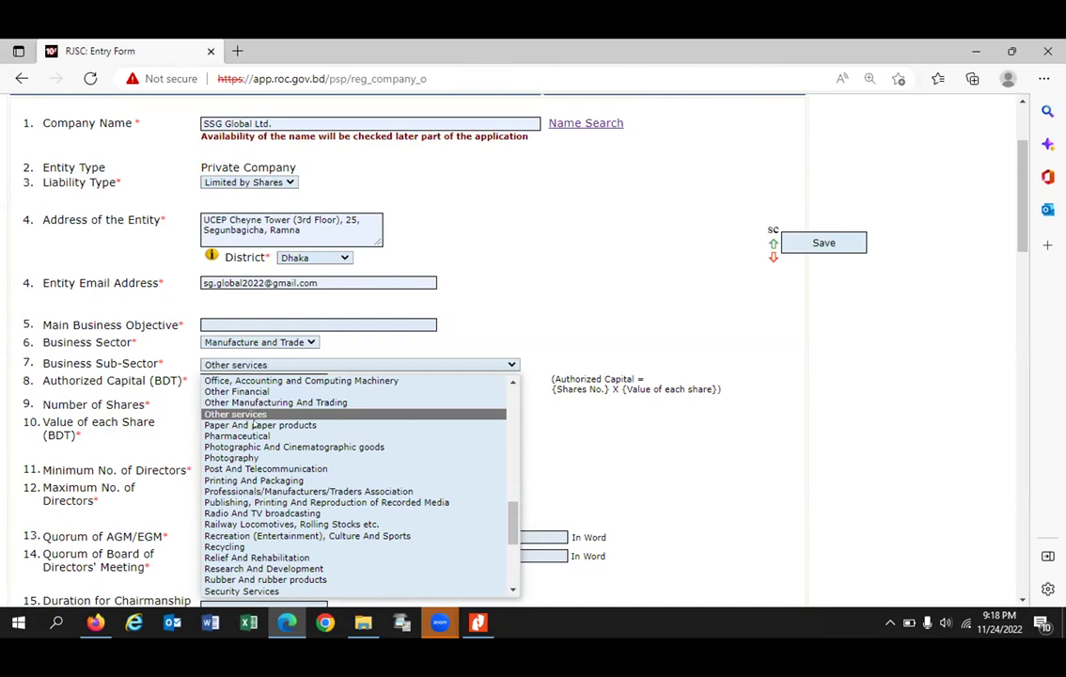
{"action": "left_click", "coordinate": [252, 415]}
{"action": "scroll", "coordinate": [320, 394], "scroll_direction": "down", "scroll_amount": 1}
{"action": "left_click", "coordinate": [412, 339]}
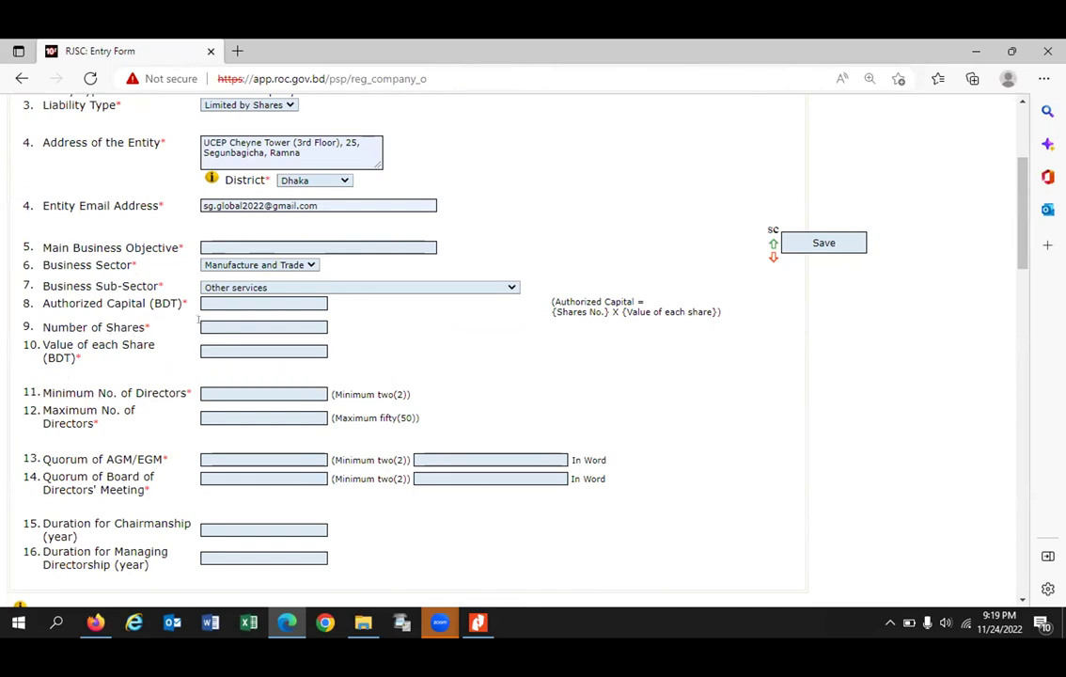
Step: Fill authorized capital with 3,00,00,000.00 and dismiss the invalid amount warning
{"action": "left_click", "coordinate": [220, 302]}
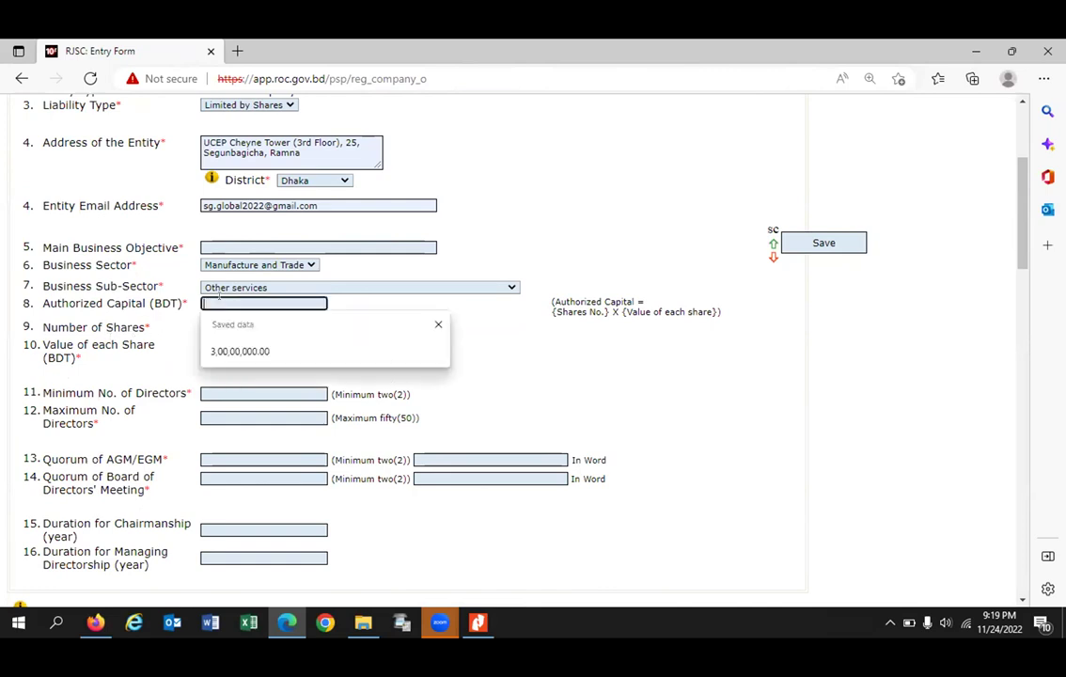
{"action": "left_click", "coordinate": [252, 351]}
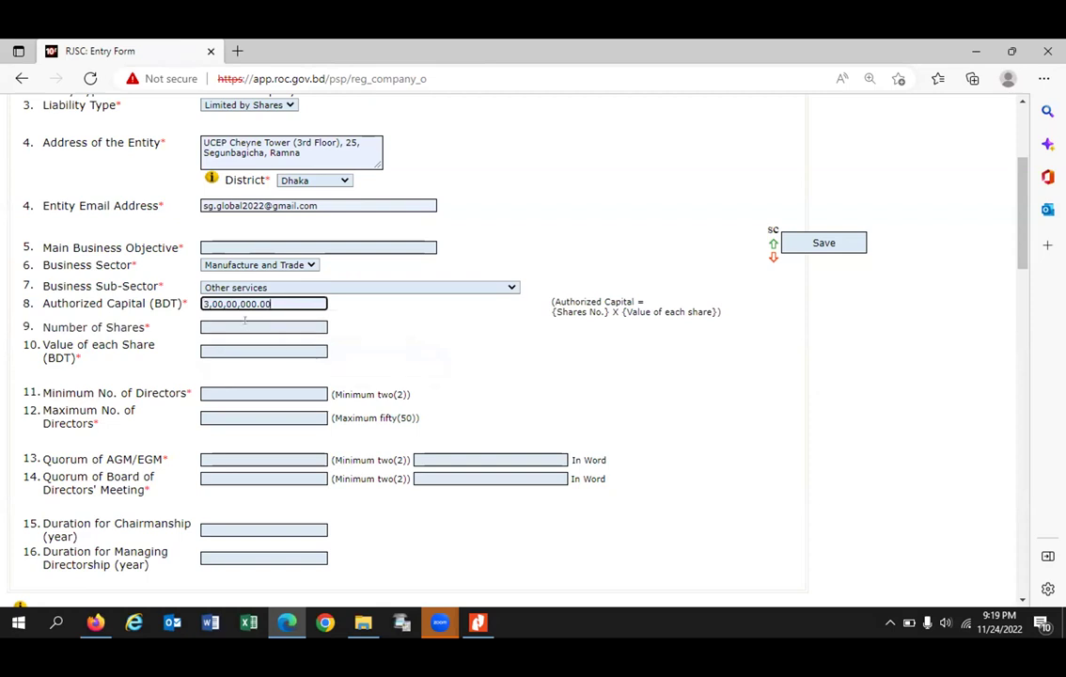
{"action": "scroll", "coordinate": [181, 361], "scroll_direction": "down", "scroll_amount": 1}
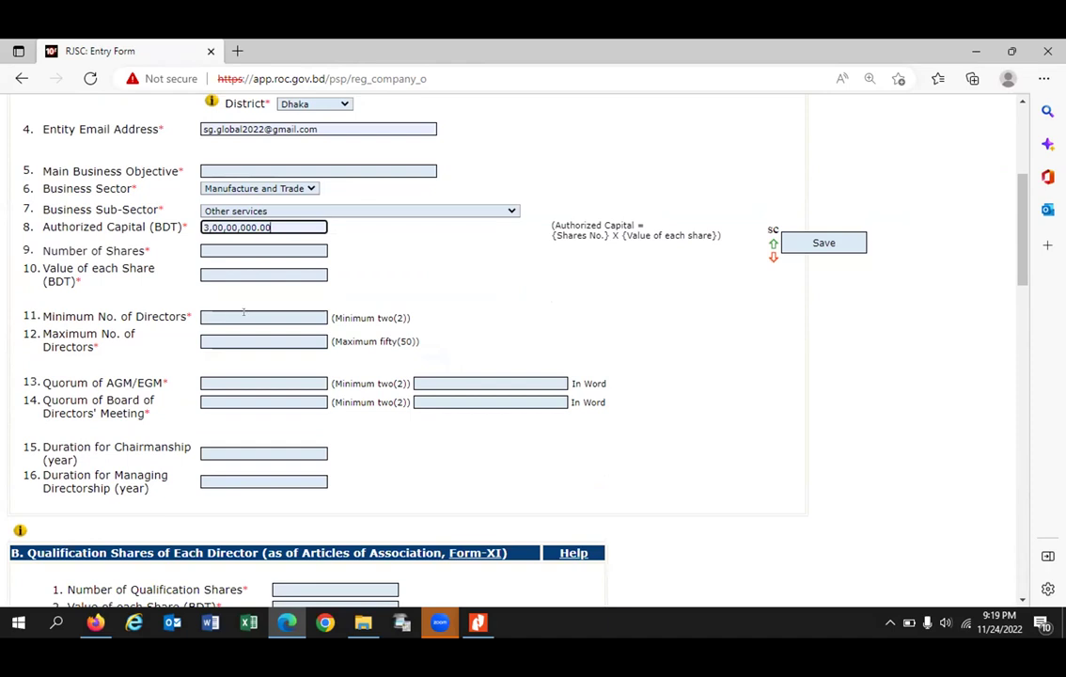
{"action": "left_click", "coordinate": [333, 311]}
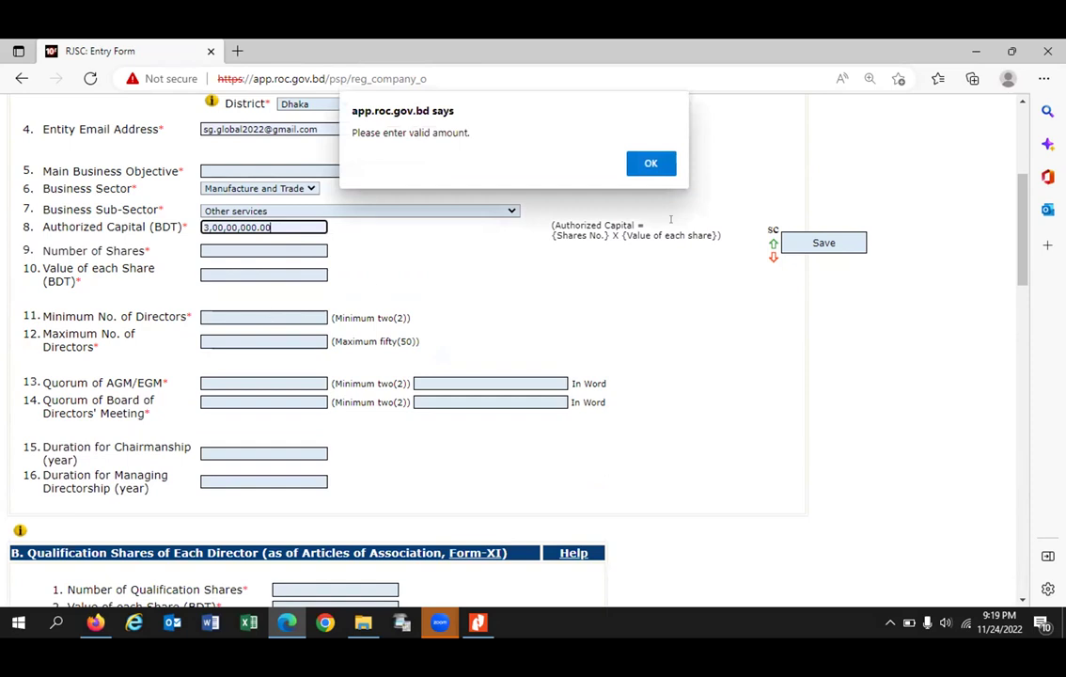
{"action": "left_click", "coordinate": [650, 165]}
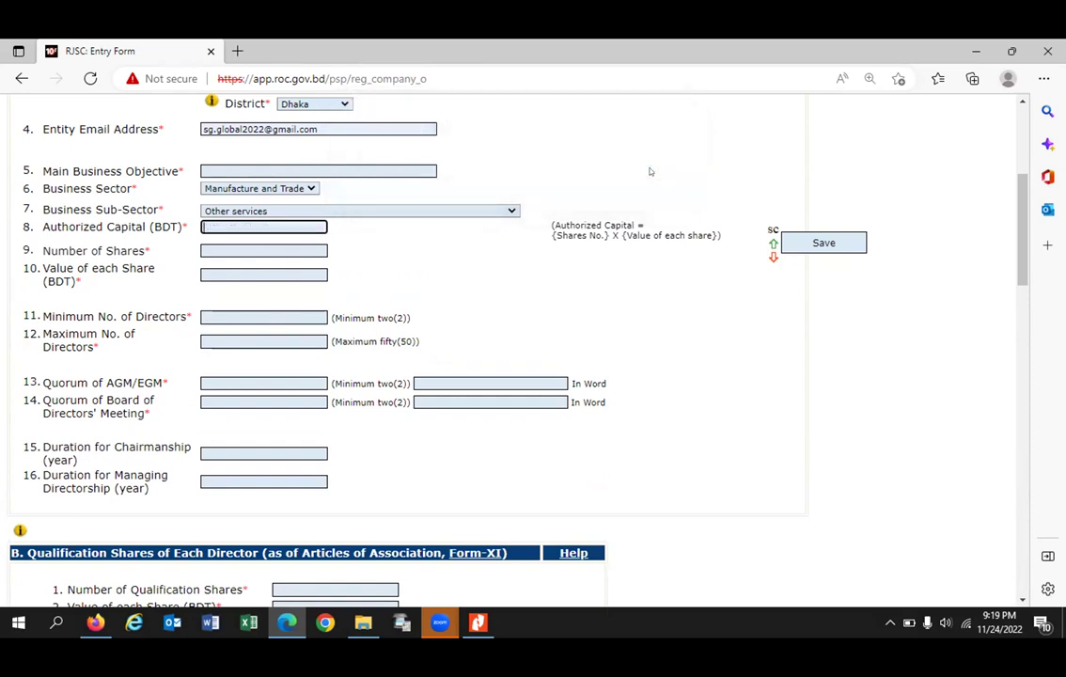
Step: Set minimum directors to 02 and maximum directors to 20
{"action": "left_click", "coordinate": [261, 317]}
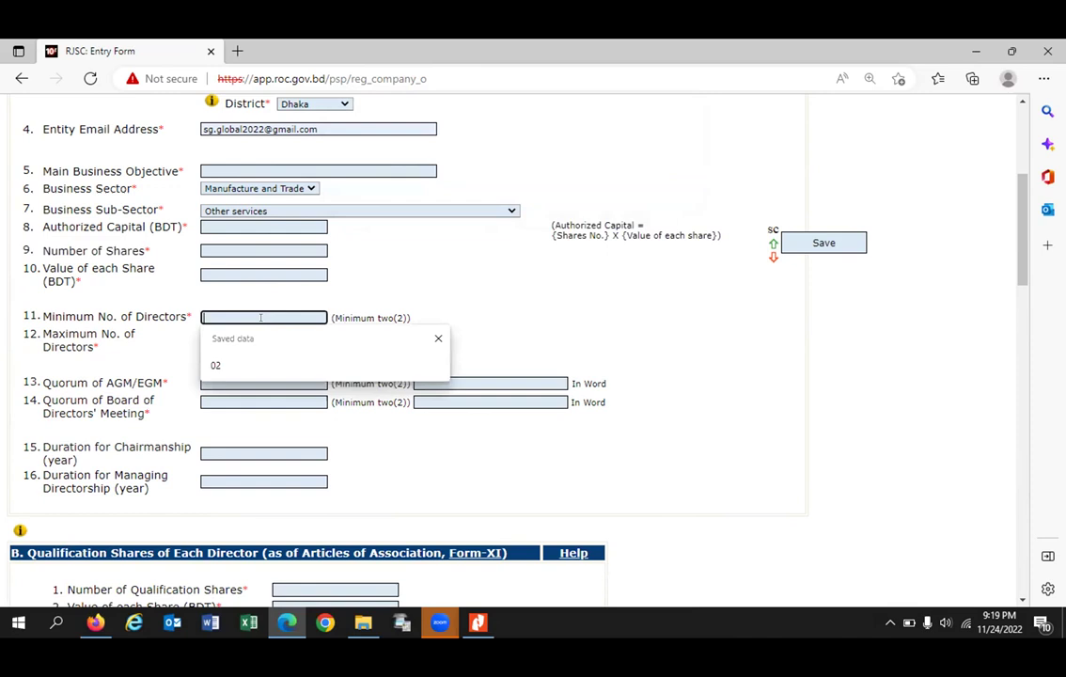
{"action": "left_click", "coordinate": [216, 365]}
{"action": "left_click", "coordinate": [233, 340]}
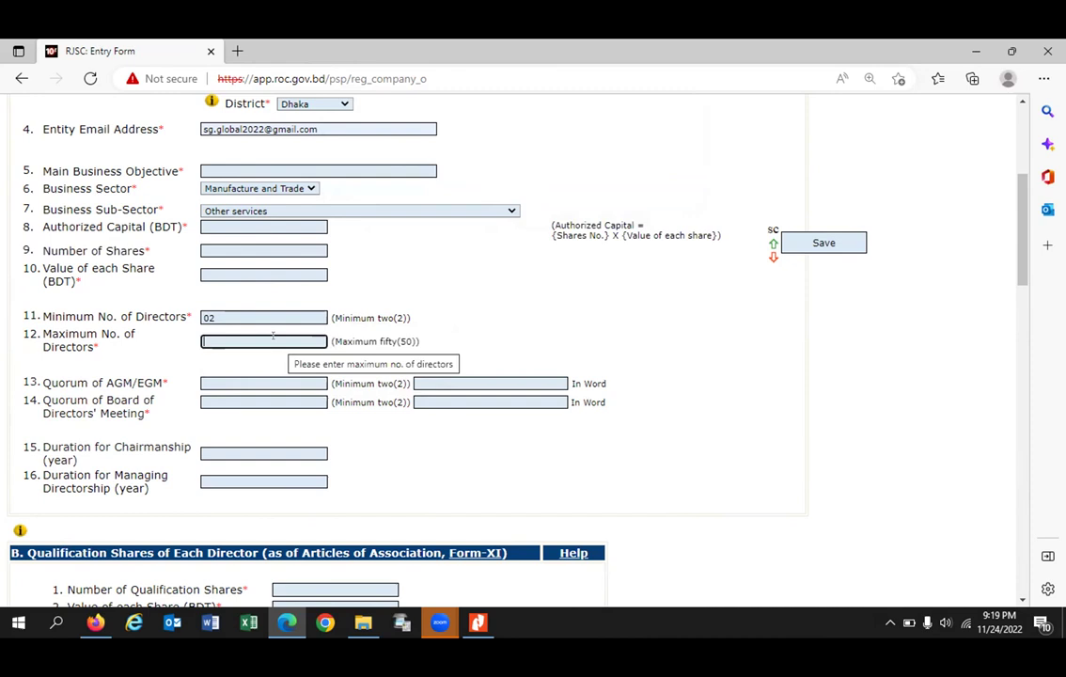
{"action": "type", "text": "20"}
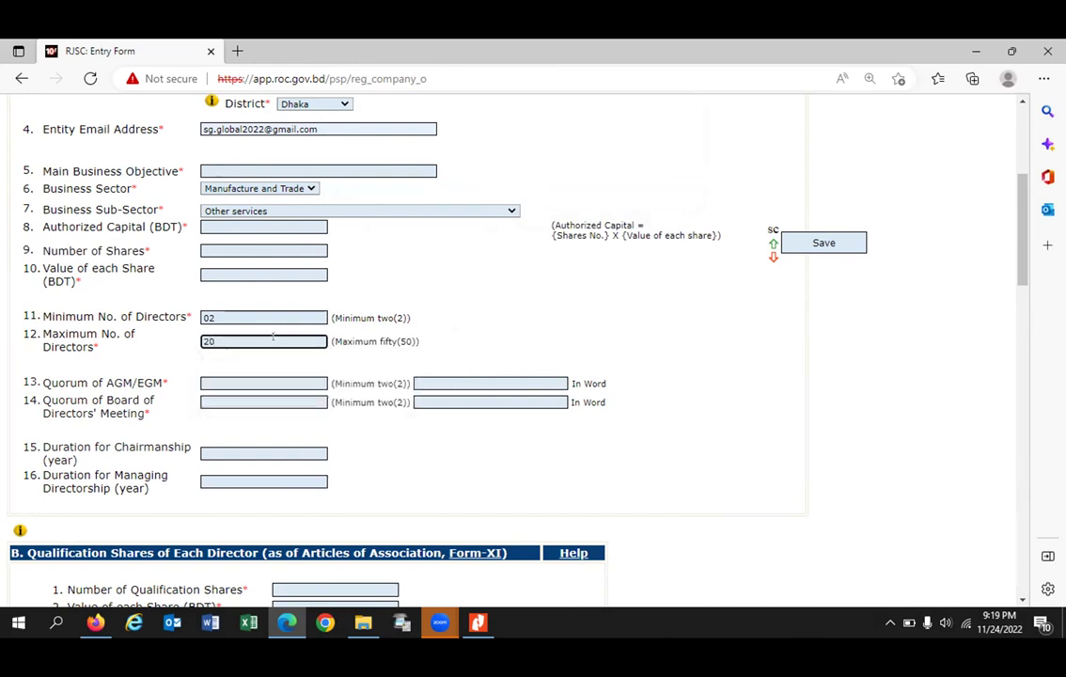
Step: Enter AGM/EGM and board meeting quorums as 03, with Three in words
{"action": "left_click", "coordinate": [228, 375]}
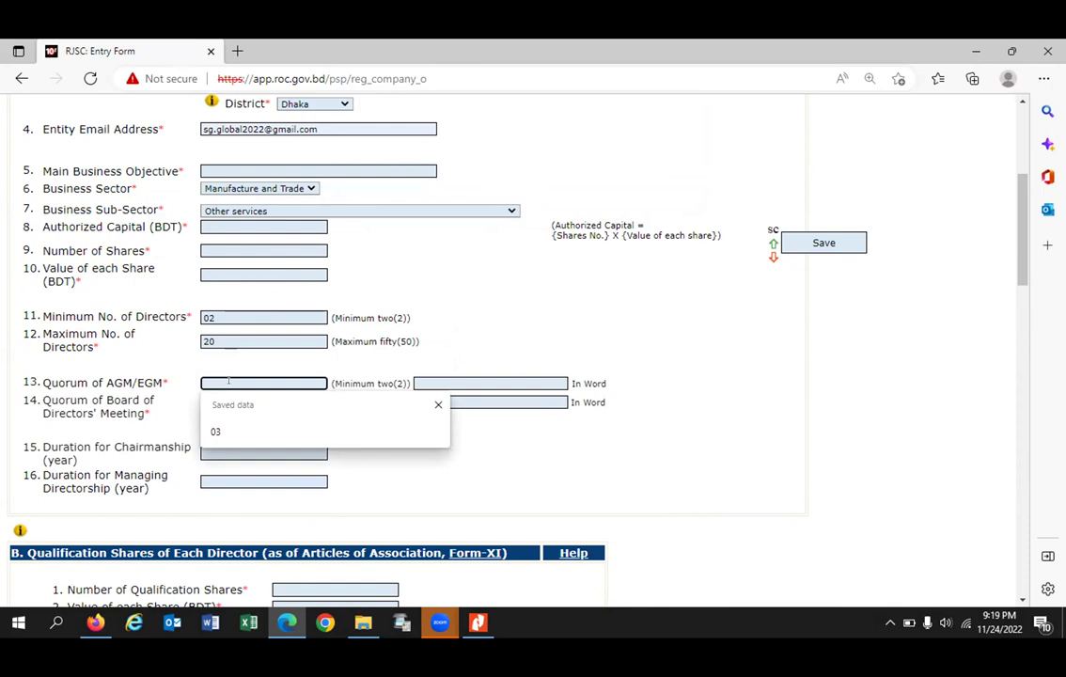
{"action": "key", "text": "Tab"}
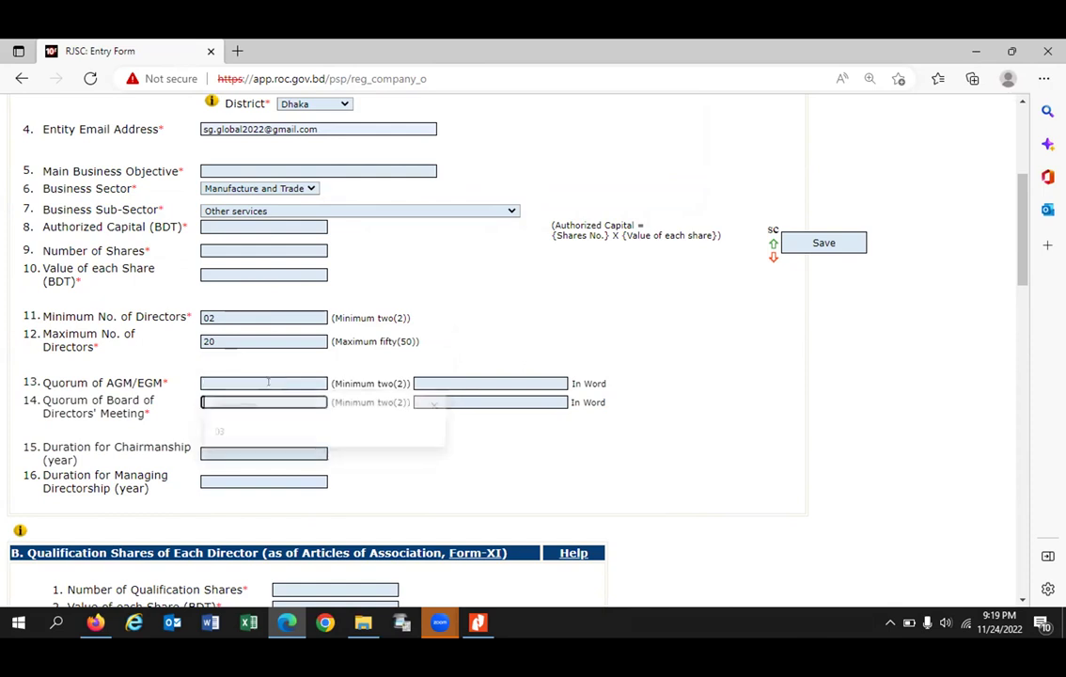
{"action": "left_click", "coordinate": [256, 382]}
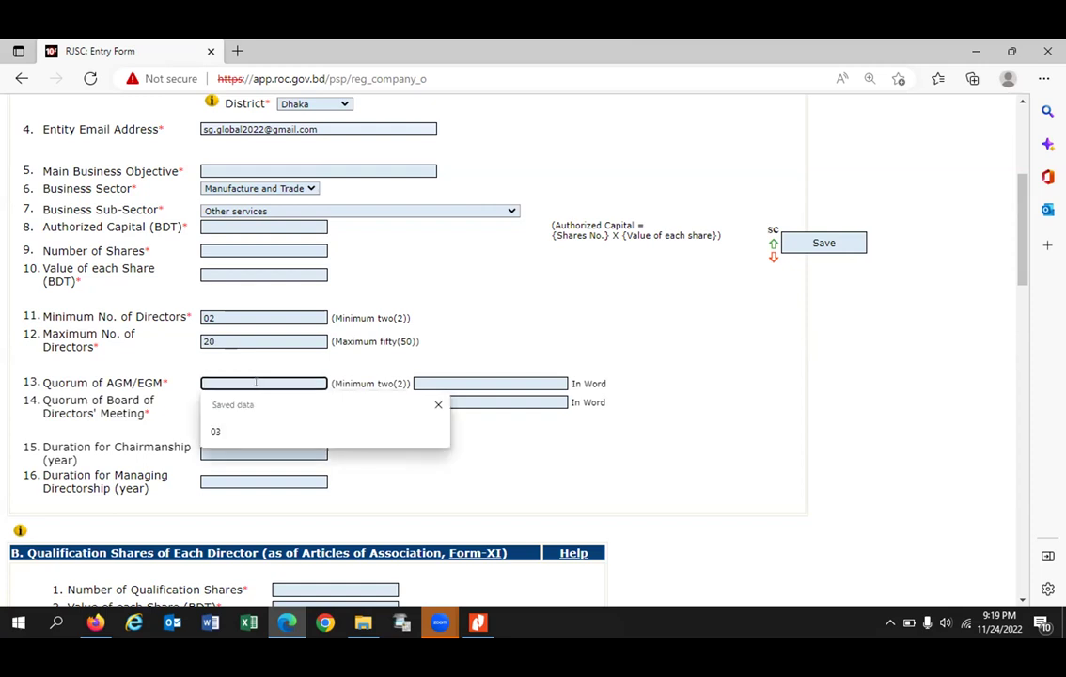
{"action": "type", "text": "03"}
{"action": "key", "text": "Tab"}
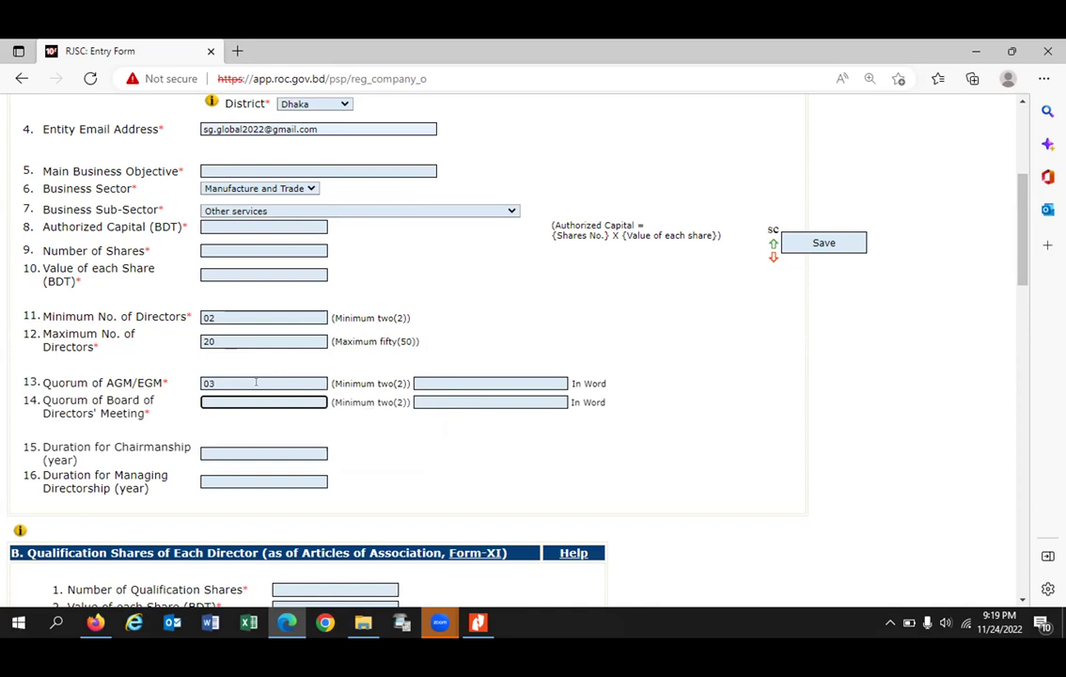
{"action": "type", "text": "03"}
{"action": "left_click", "coordinate": [444, 381]}
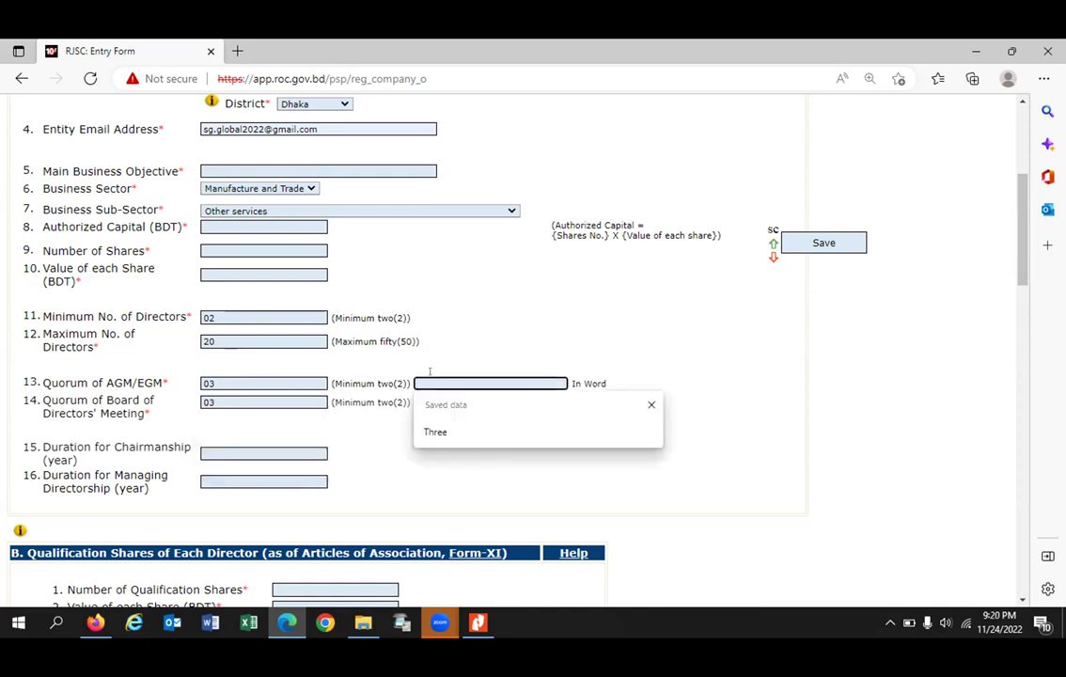
{"action": "left_click", "coordinate": [437, 432]}
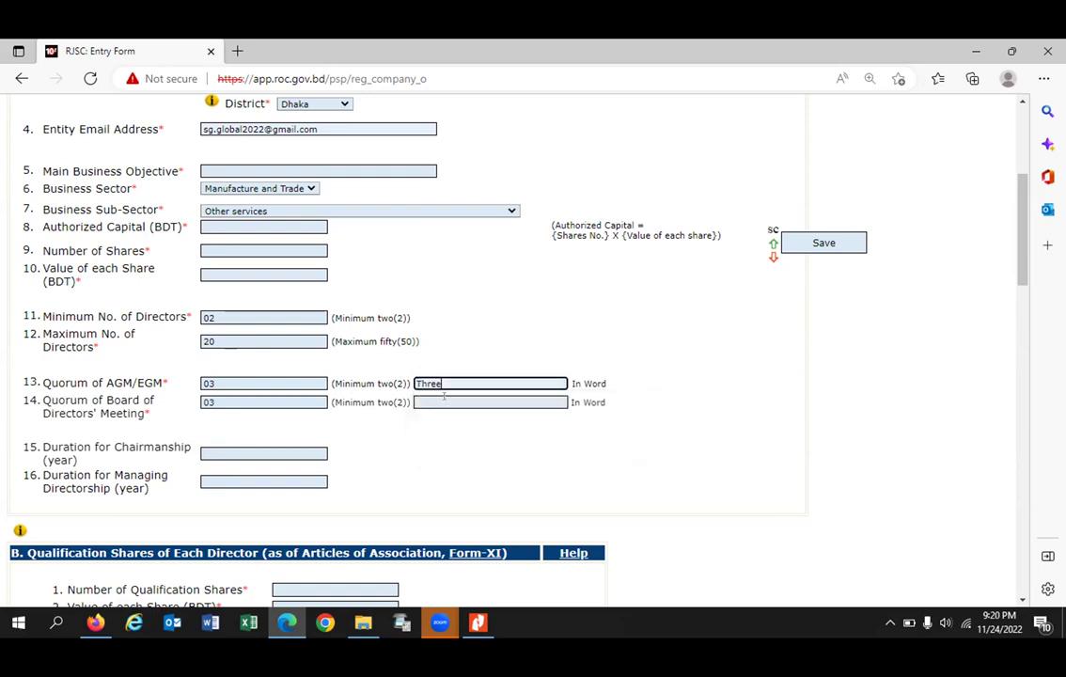
{"action": "left_click", "coordinate": [439, 401]}
{"action": "left_click", "coordinate": [437, 449]}
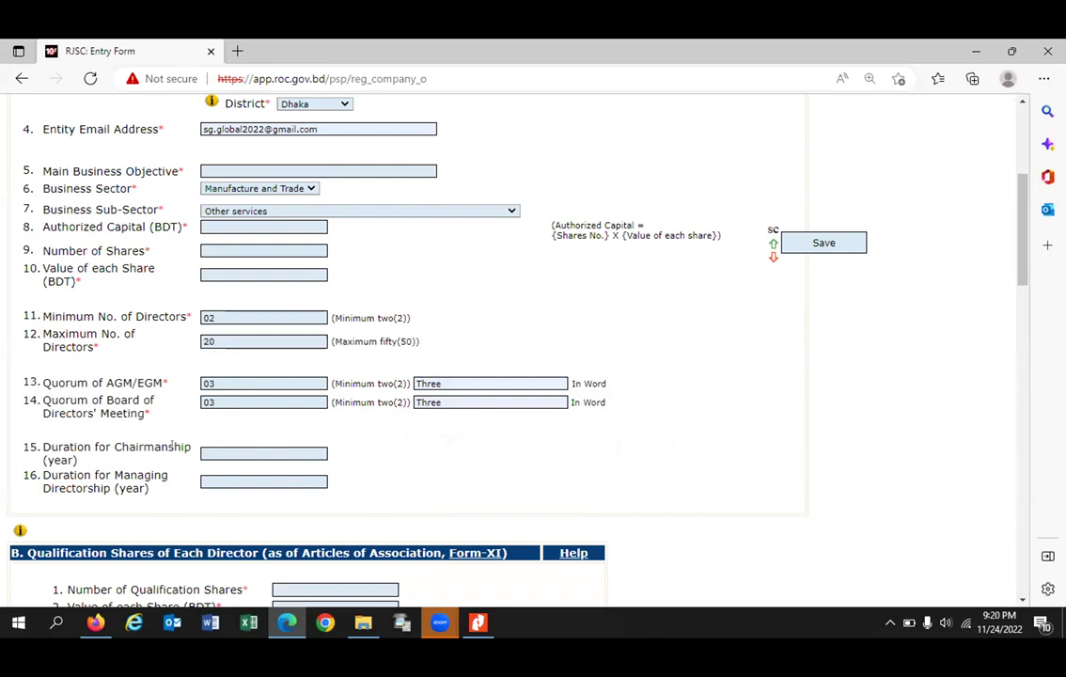
Step: Set chairmanship and managing directorship durations to 05 years each
{"action": "left_click", "coordinate": [209, 450]}
{"action": "type", "text": "05"}
{"action": "key", "text": "Tab"}
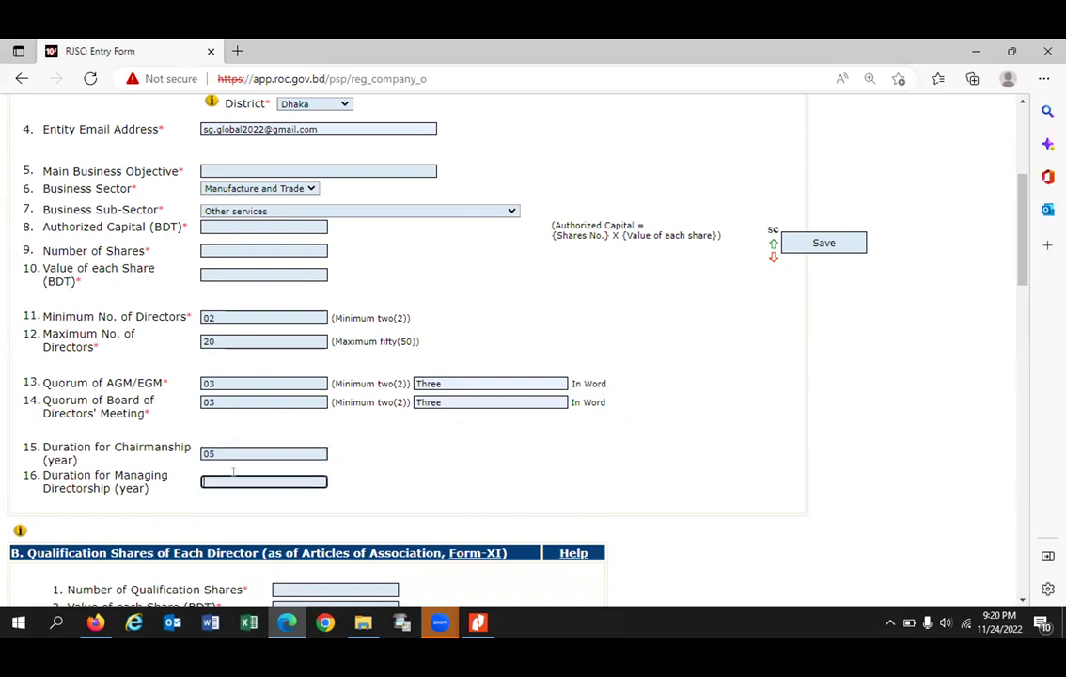
{"action": "type", "text": "05"}
{"action": "key", "text": "Tab"}
Step: Enter 2000 qualification shares with a value of 10 BDT each
{"action": "scroll", "coordinate": [226, 471], "scroll_direction": "down", "scroll_amount": 3}
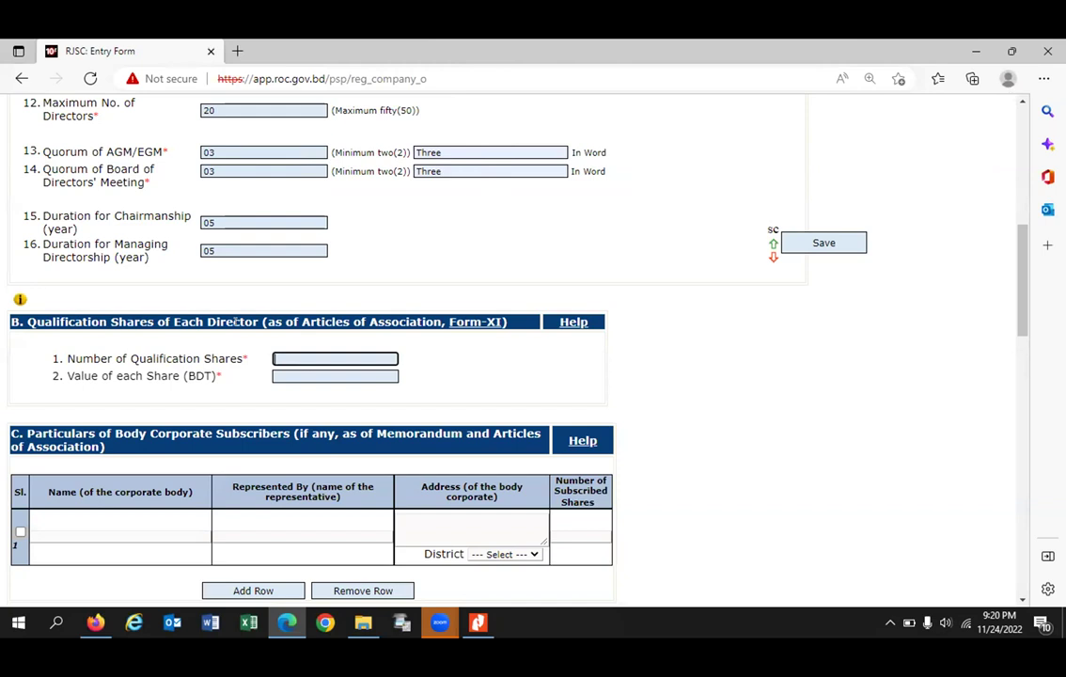
{"action": "type", "text": "2000"}
{"action": "left_click", "coordinate": [293, 375]}
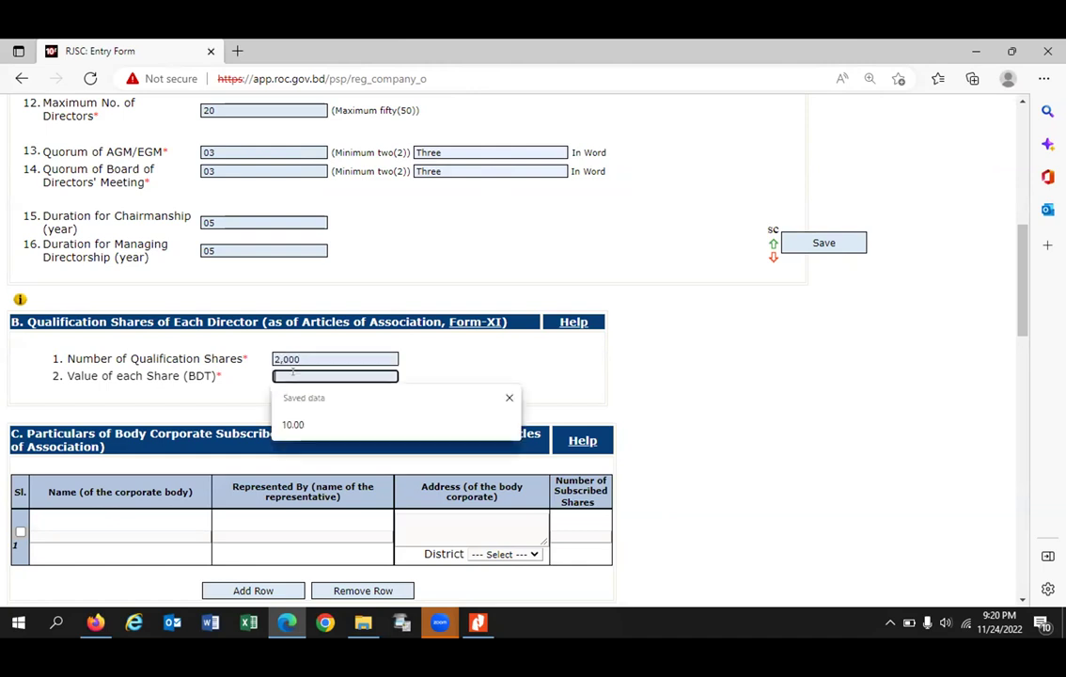
{"action": "type", "text": "10"}
{"action": "key", "text": "Tab"}
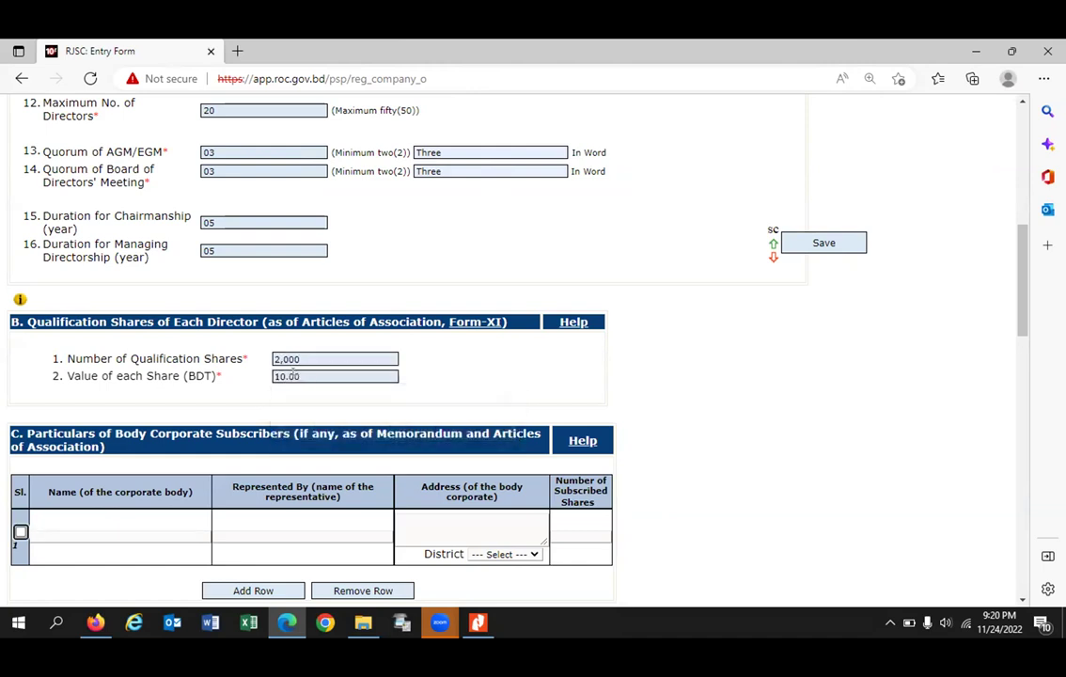
{"action": "scroll", "coordinate": [484, 368], "scroll_direction": "down", "scroll_amount": 2}
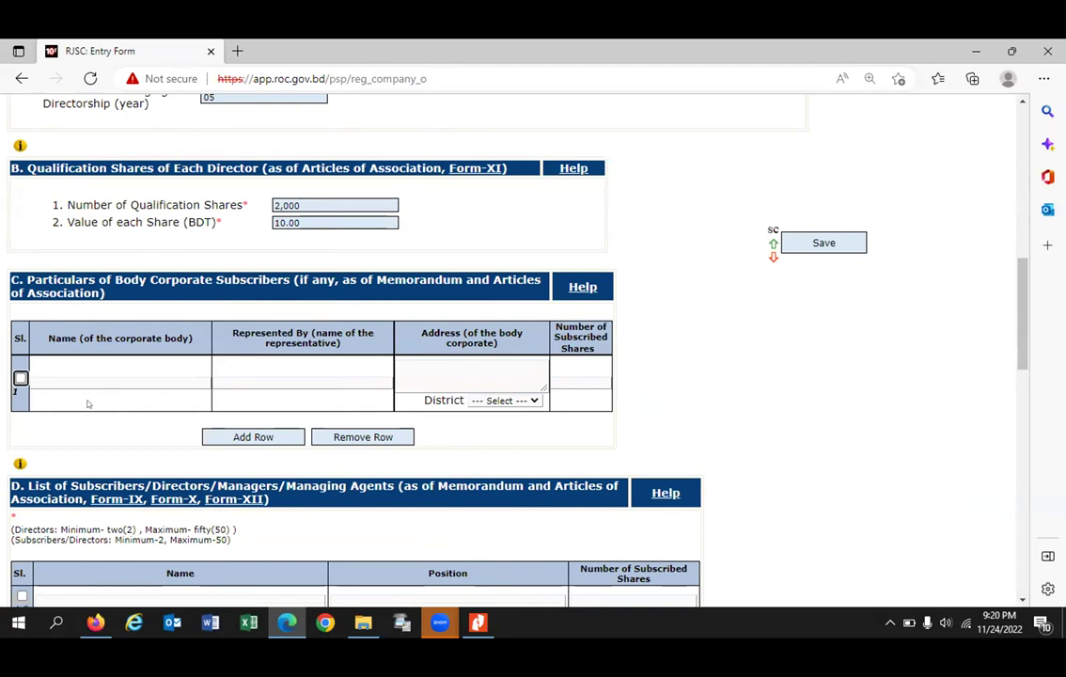
Step: Tick row 1 of the Subscribers/Directors table and open its Enter Information form
{"action": "scroll", "coordinate": [264, 369], "scroll_direction": "down", "scroll_amount": 3}
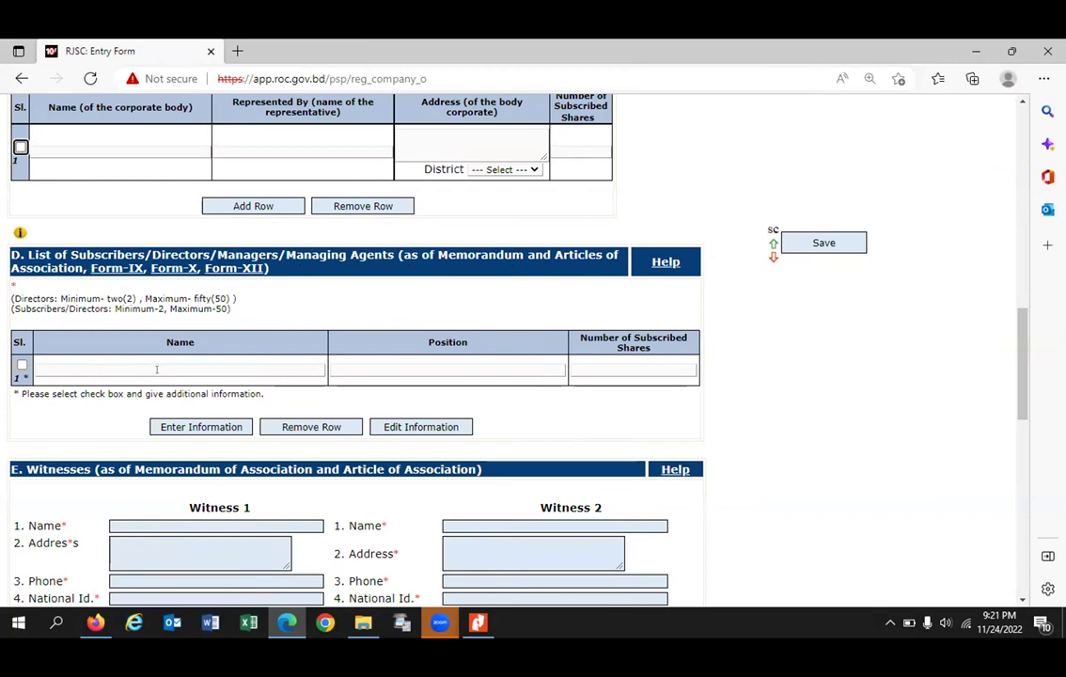
{"action": "left_click", "coordinate": [22, 366]}
{"action": "left_click", "coordinate": [192, 426]}
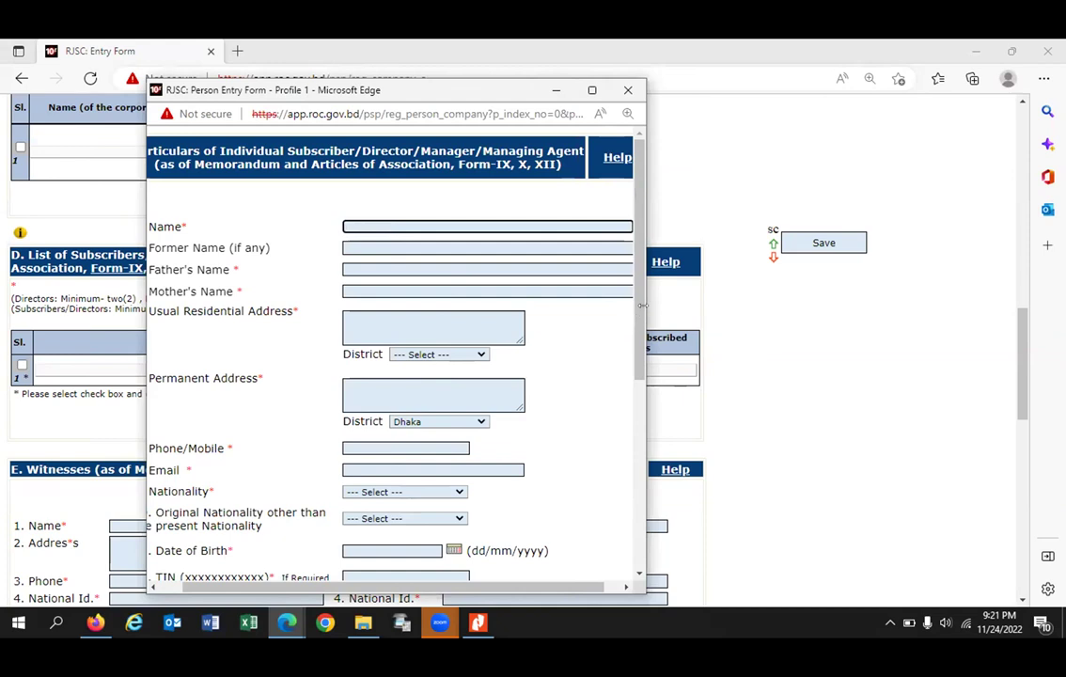
Step: Widen the Person Entry Form and fill phone and e-mail from saved contact details
{"action": "left_click_drag", "start_coordinate": [642, 304], "coordinate": [900, 305]}
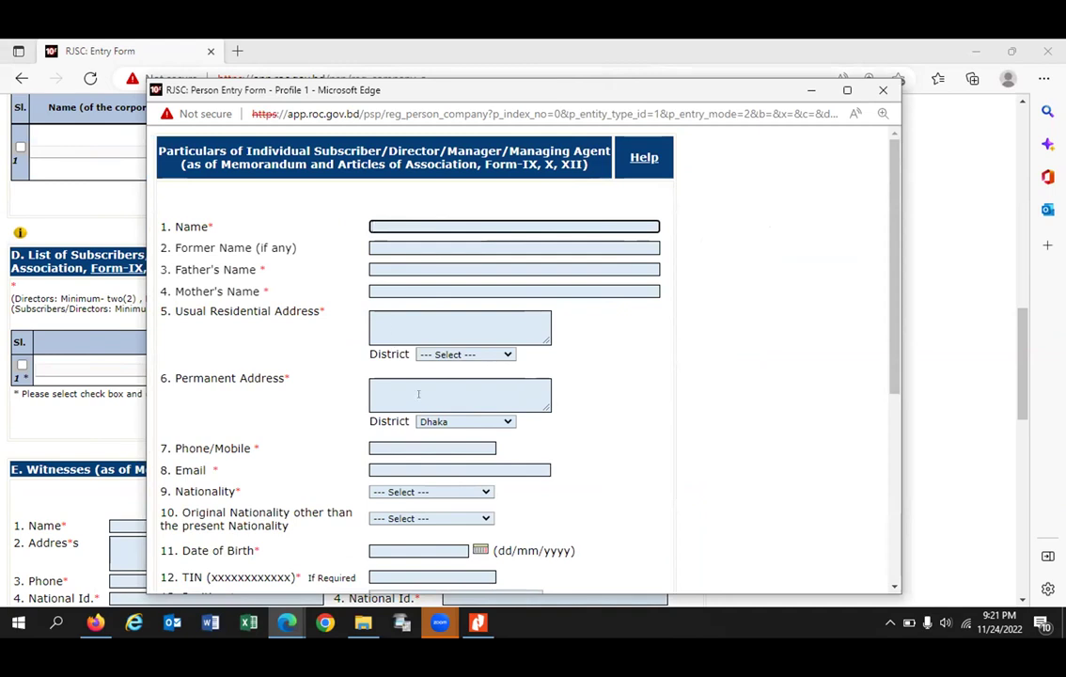
{"action": "scroll", "coordinate": [376, 367], "scroll_direction": "down", "scroll_amount": 2}
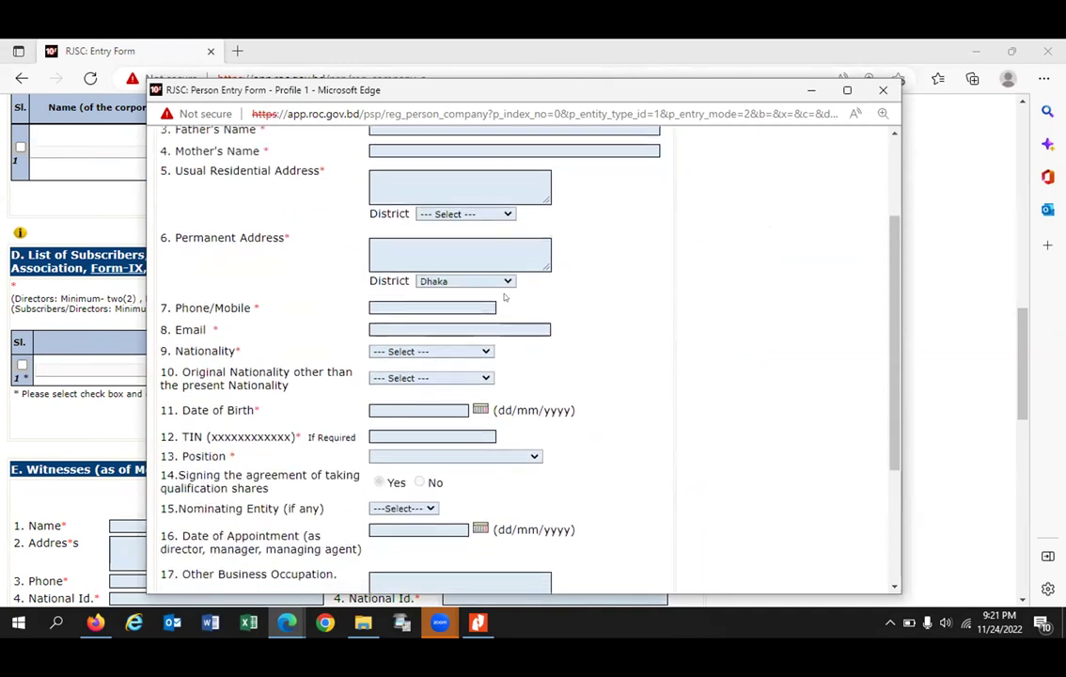
{"action": "left_click", "coordinate": [460, 303]}
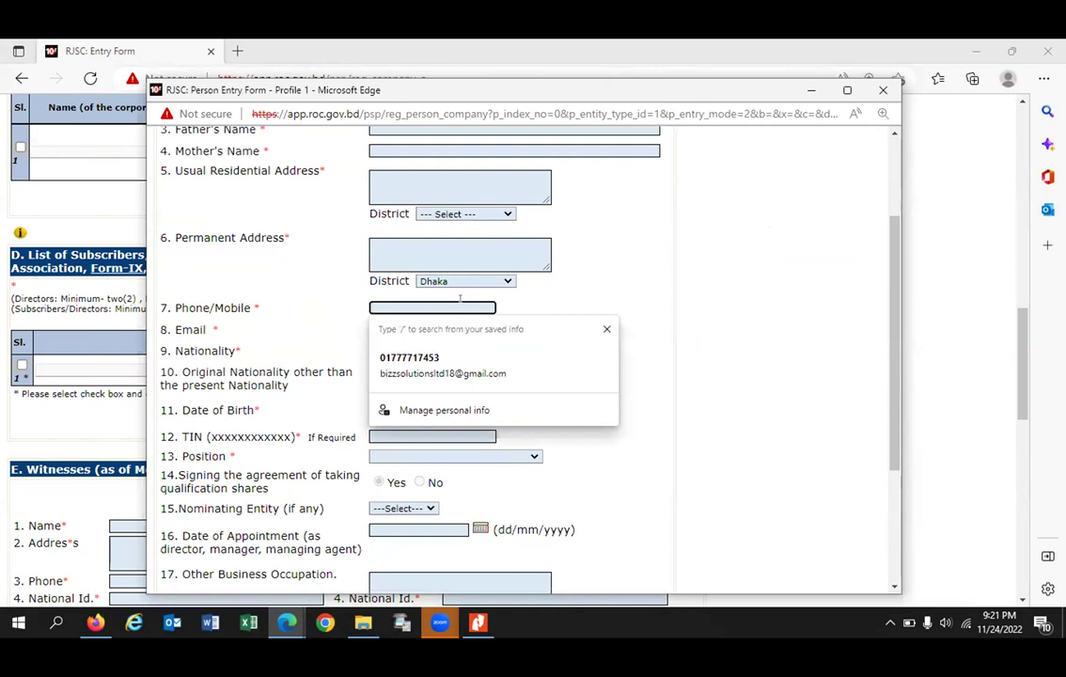
{"action": "key", "text": "Tab"}
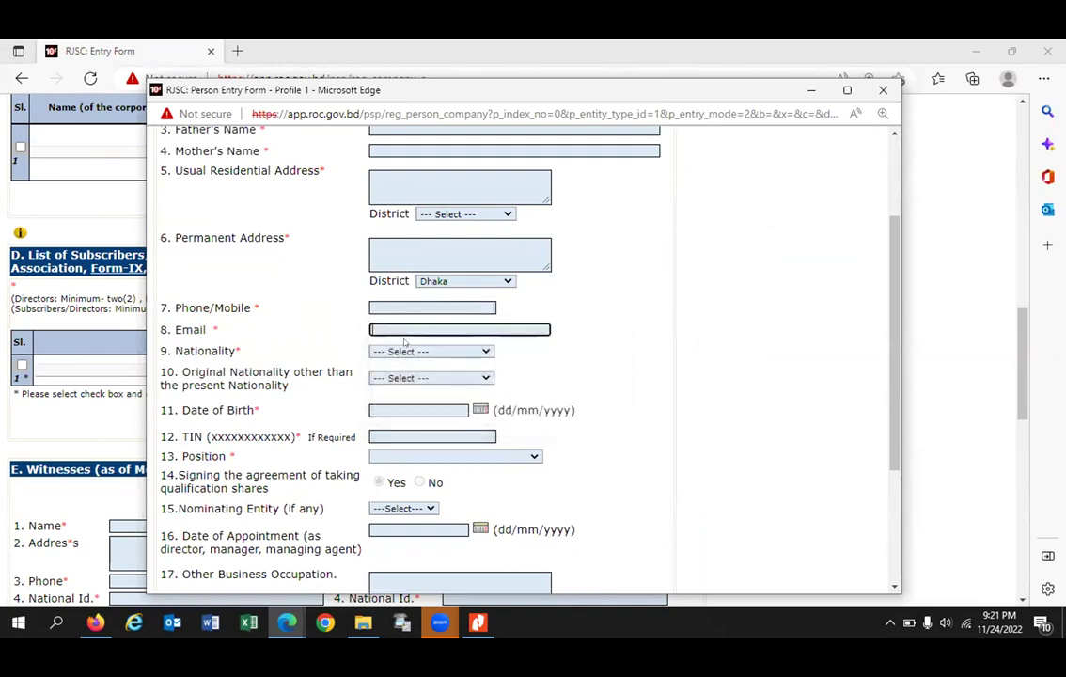
{"action": "left_click", "coordinate": [407, 328]}
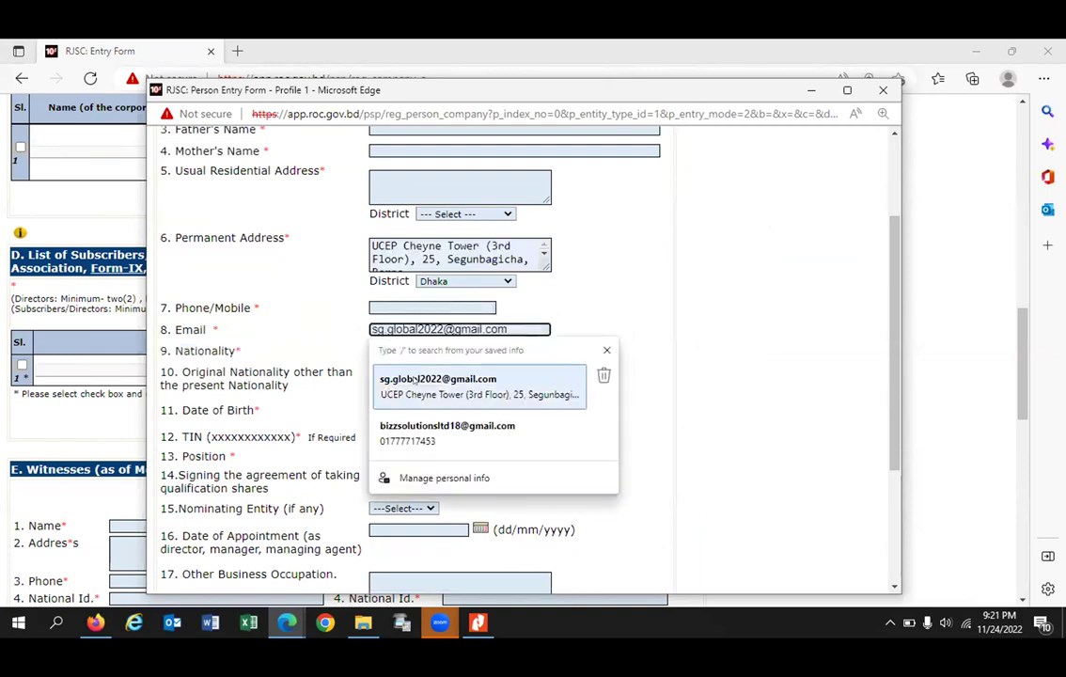
{"action": "left_click", "coordinate": [413, 428]}
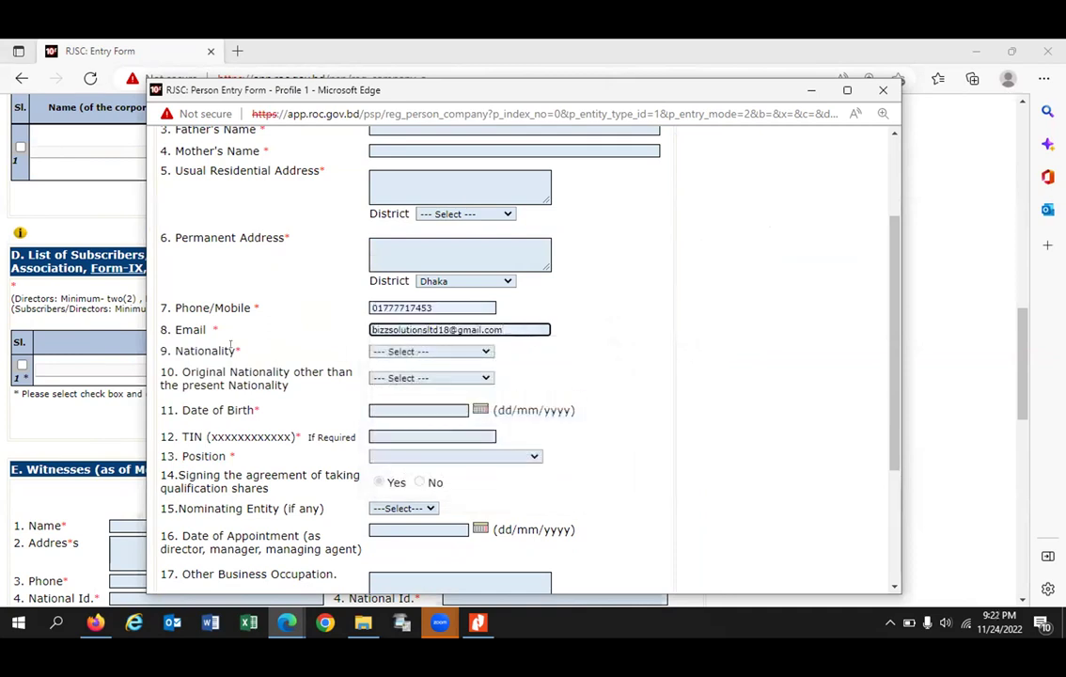
Step: Set nationality to Bangladeshi and enter the subscriber's TIN
{"action": "left_click", "coordinate": [427, 353]}
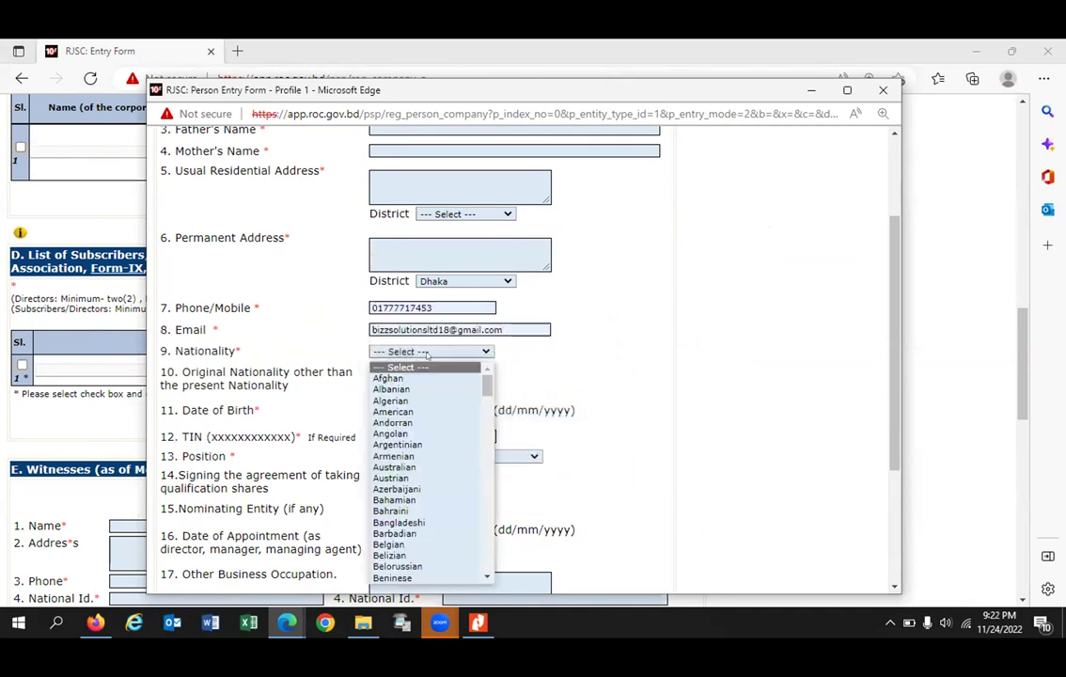
{"action": "key", "text": "b"}
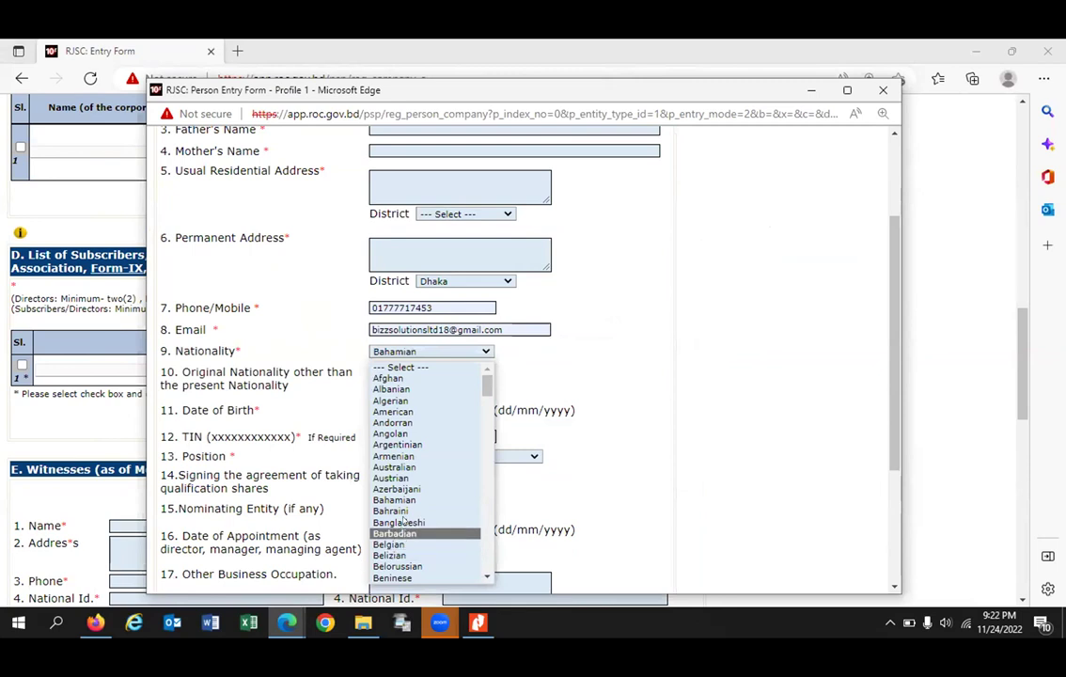
{"action": "left_click", "coordinate": [398, 522]}
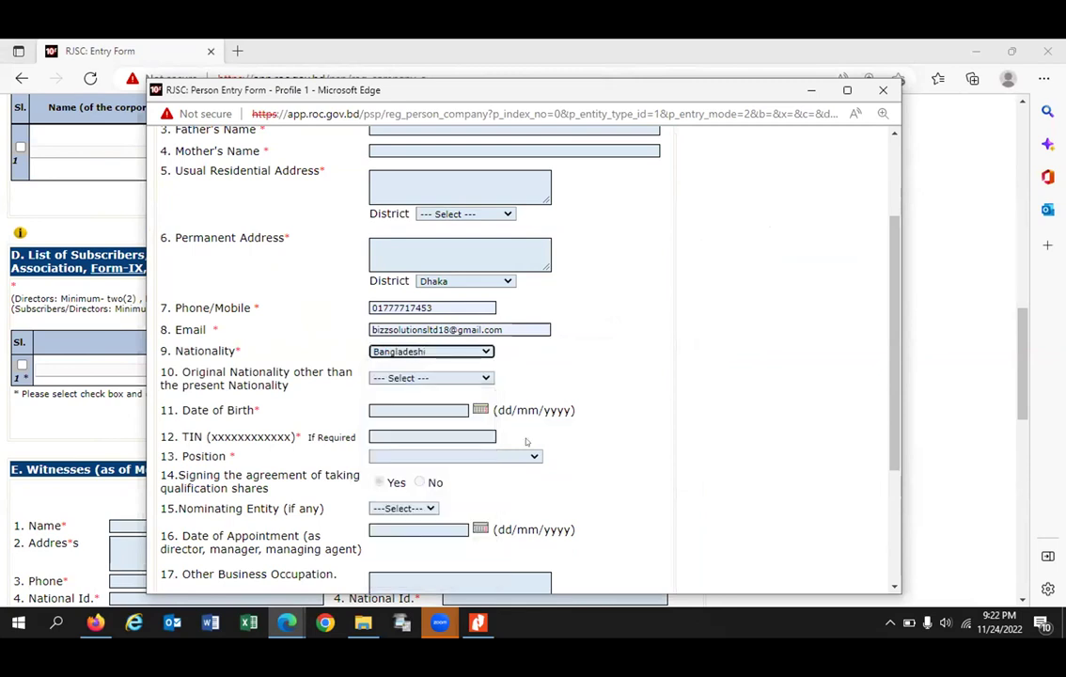
{"action": "left_click", "coordinate": [409, 410]}
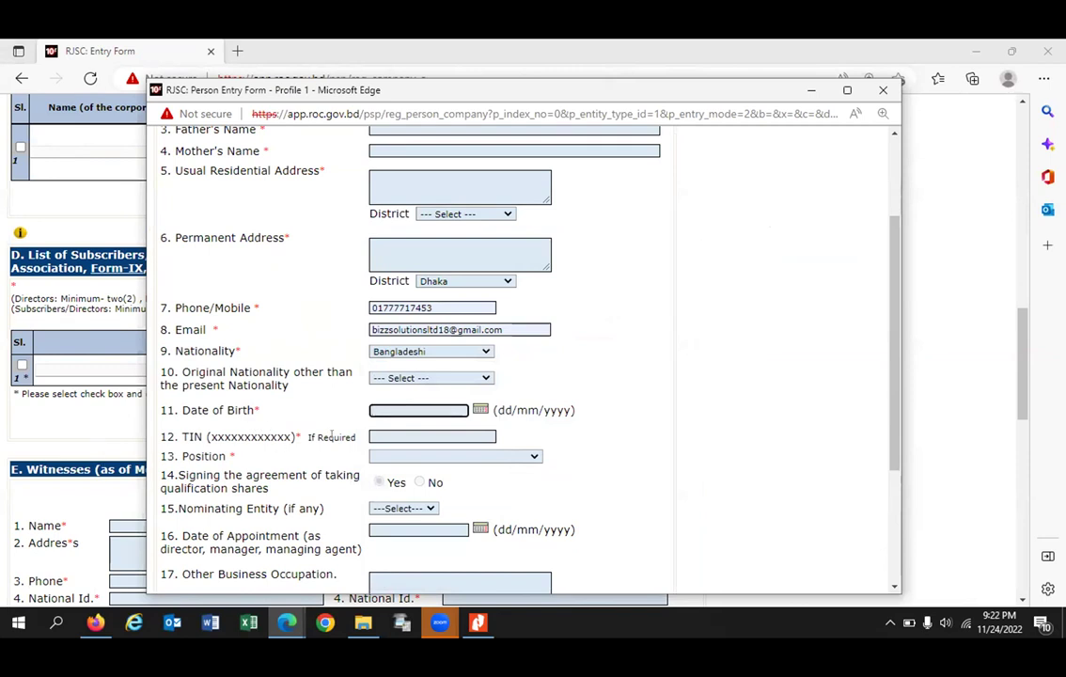
{"action": "key", "text": "Tab"}
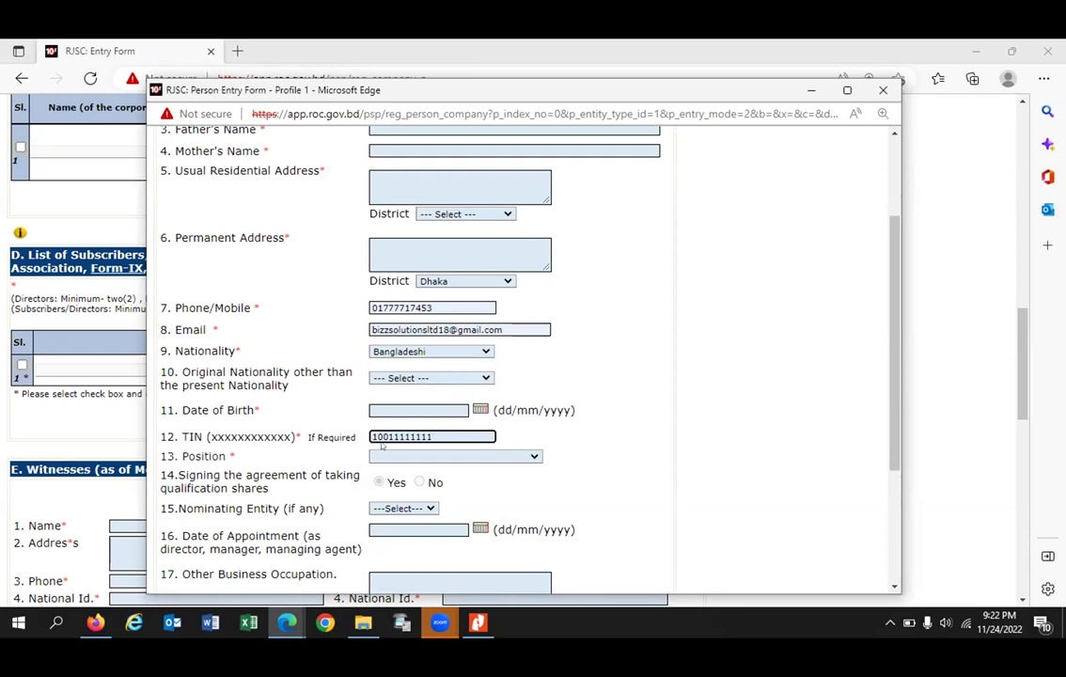
Step: Set the position to Share Holder
{"action": "left_click", "coordinate": [404, 456]}
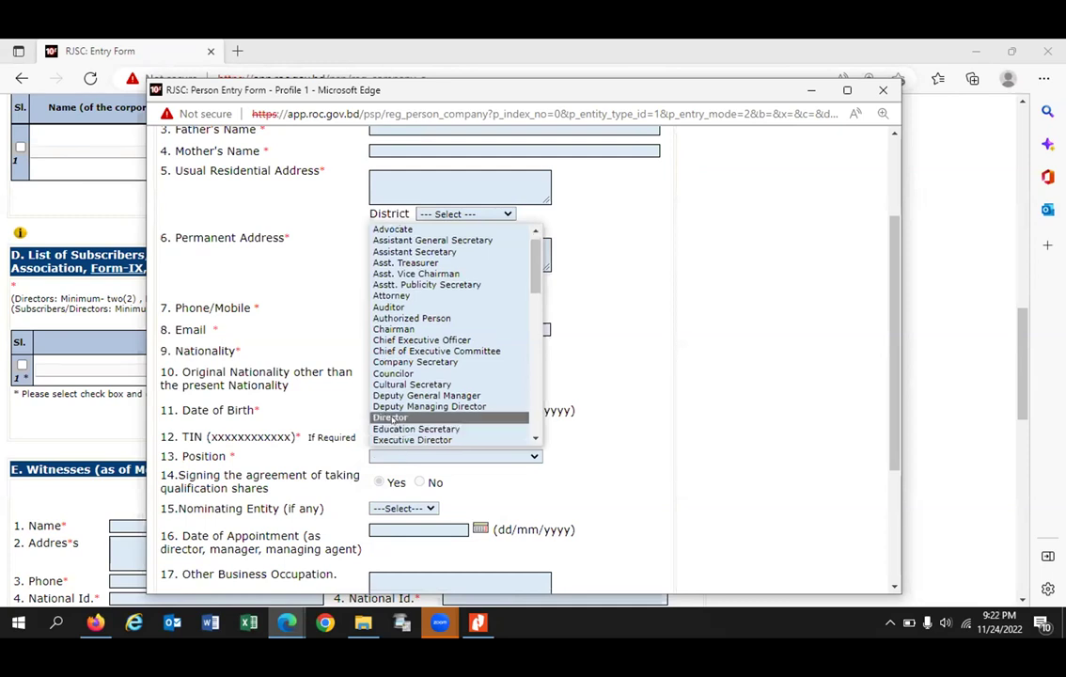
{"action": "left_click", "coordinate": [392, 417]}
{"action": "left_click", "coordinate": [428, 456]}
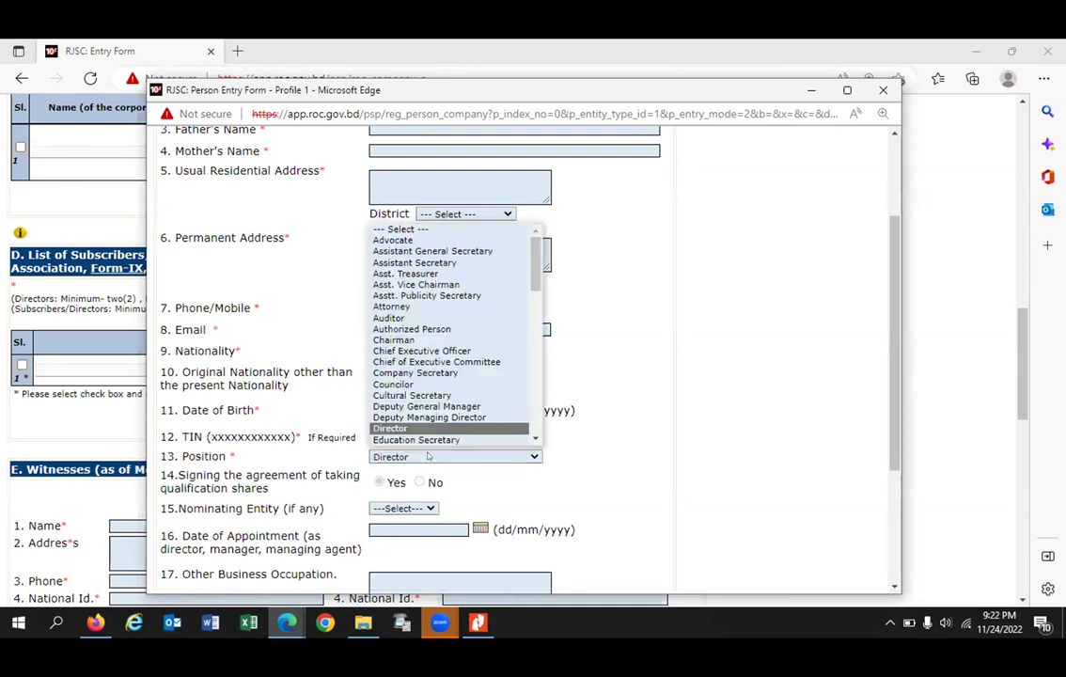
{"action": "key", "text": "m"}
{"action": "key", "text": "Down"}
{"action": "key", "text": "Down"}
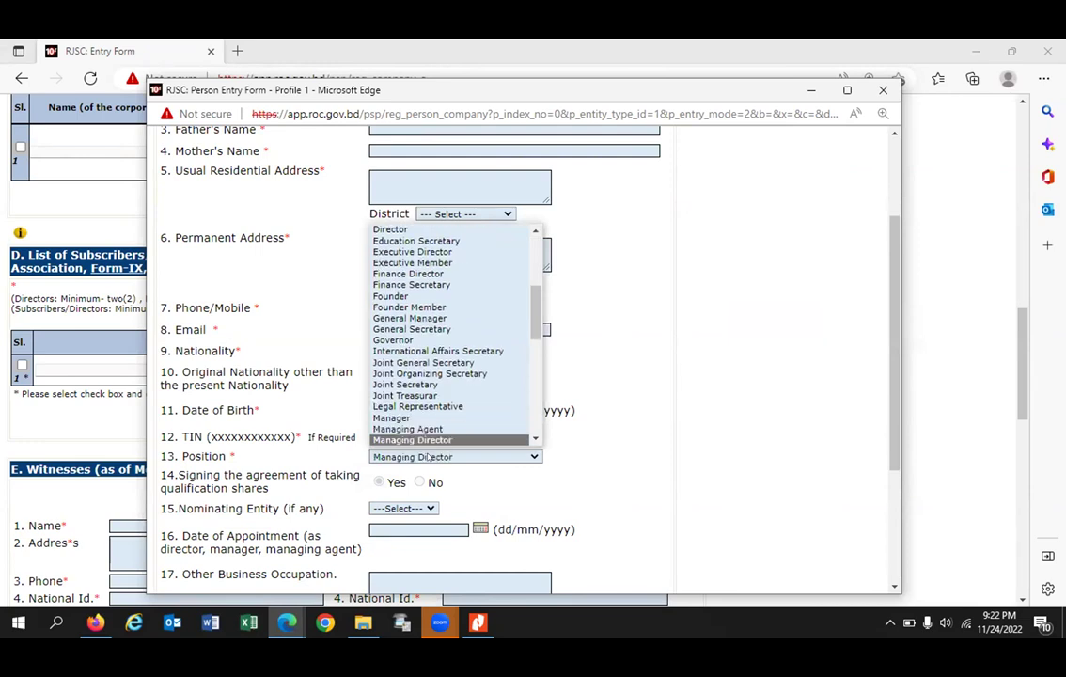
{"action": "key", "text": "Return"}
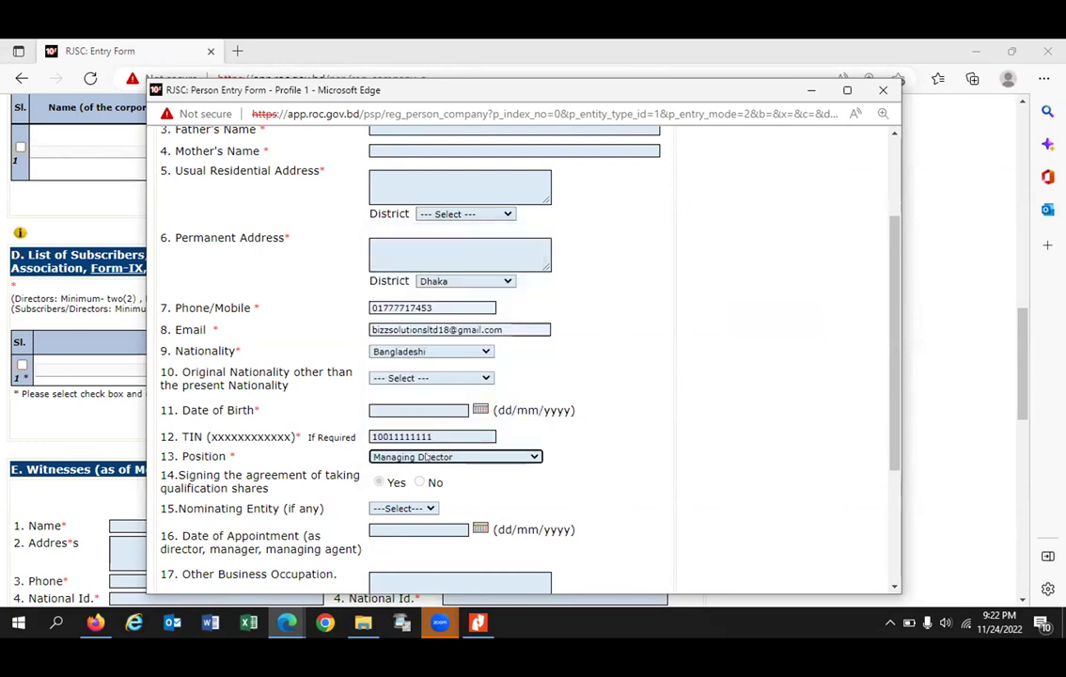
{"action": "left_click", "coordinate": [426, 456]}
{"action": "type", "text": "sh"}
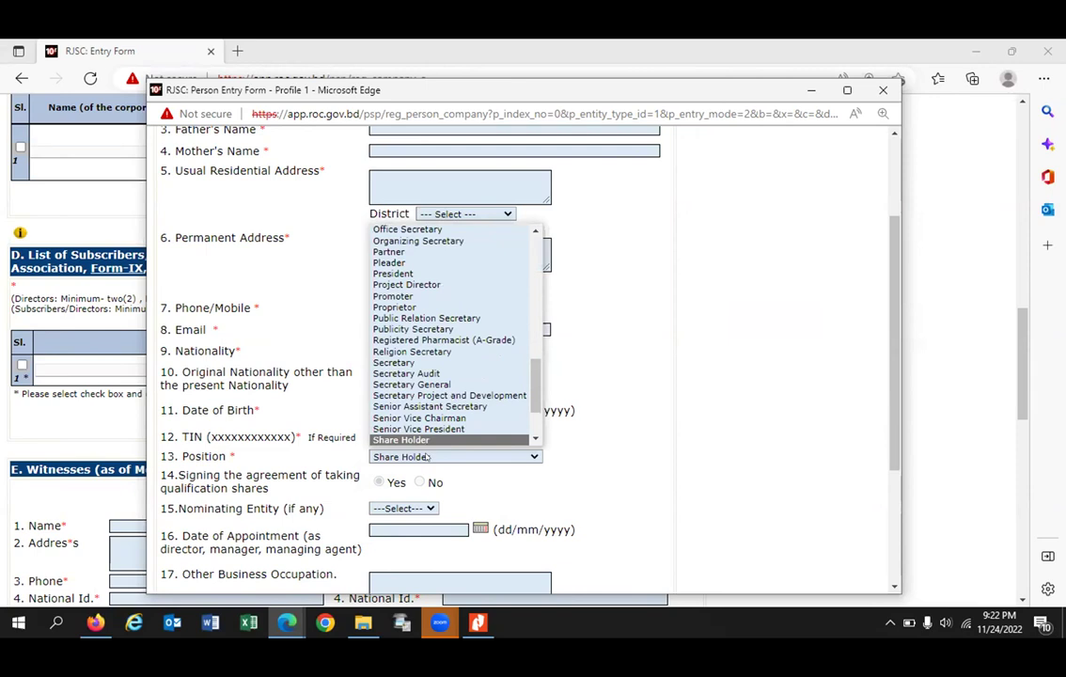
{"action": "key", "text": "Return"}
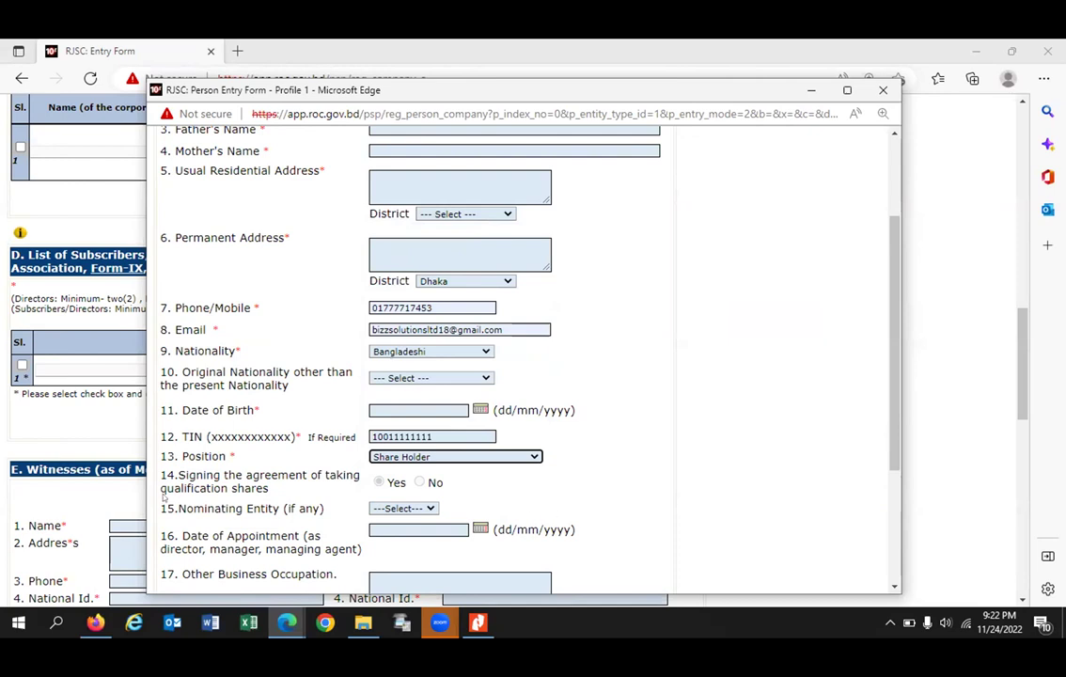
Step: Type the subscriber's other business occupation
{"action": "scroll", "coordinate": [188, 414], "scroll_direction": "down", "scroll_amount": 3}
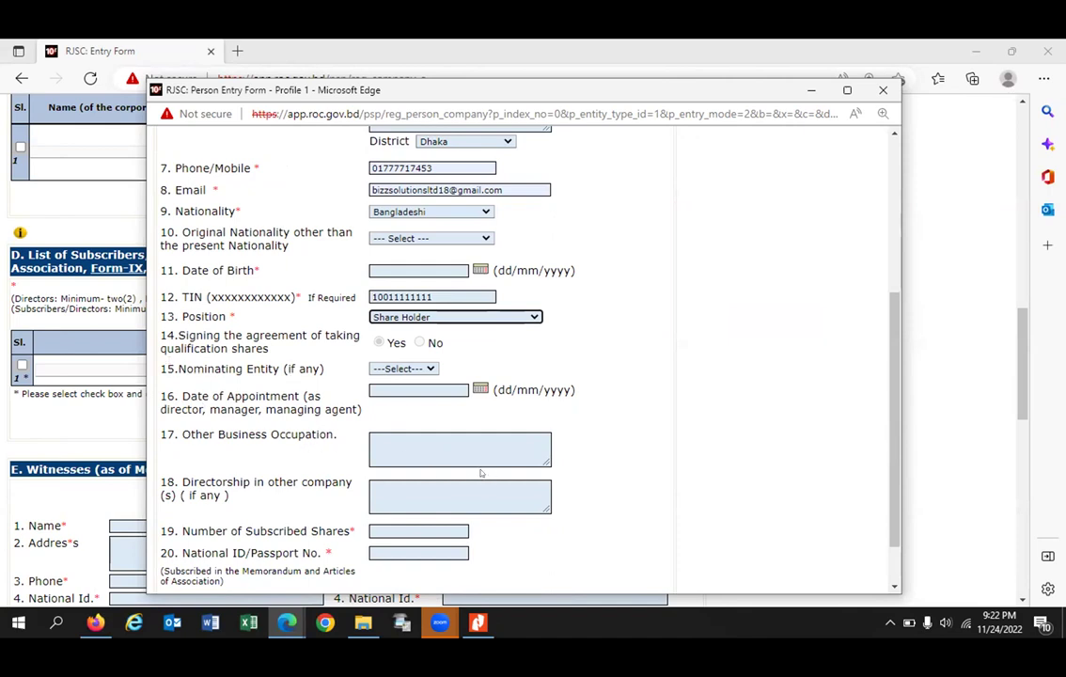
{"action": "left_click", "coordinate": [420, 447]}
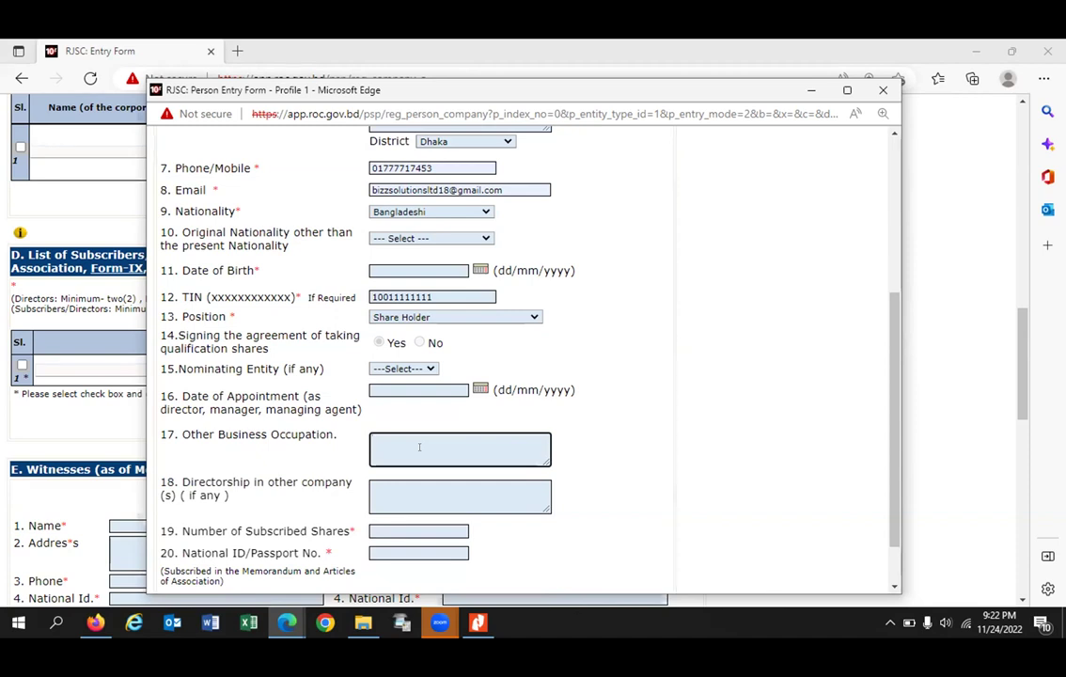
{"action": "type", "text": "Business"}
{"action": "key", "text": "BackSpace"}
{"action": "key", "text": "BackSpace"}
{"action": "key", "text": "BackSpace"}
{"action": "key", "text": "BackSpace"}
{"action": "key", "text": "BackSpace"}
{"action": "key", "text": "BackSpace"}
{"action": "key", "text": "BackSpace"}
{"action": "type", "text": "Comapnay"}
{"action": "key", "text": "BackSpace"}
{"action": "key", "text": "BackSpace"}
{"action": "key", "text": "BackSpace"}
{"action": "key", "text": "BackSpace"}
Step: Enter 5000 subscribed shares and the national ID, then attempt saving and dismiss the missing-name warning
{"action": "scroll", "coordinate": [408, 423], "scroll_direction": "down", "scroll_amount": 1}
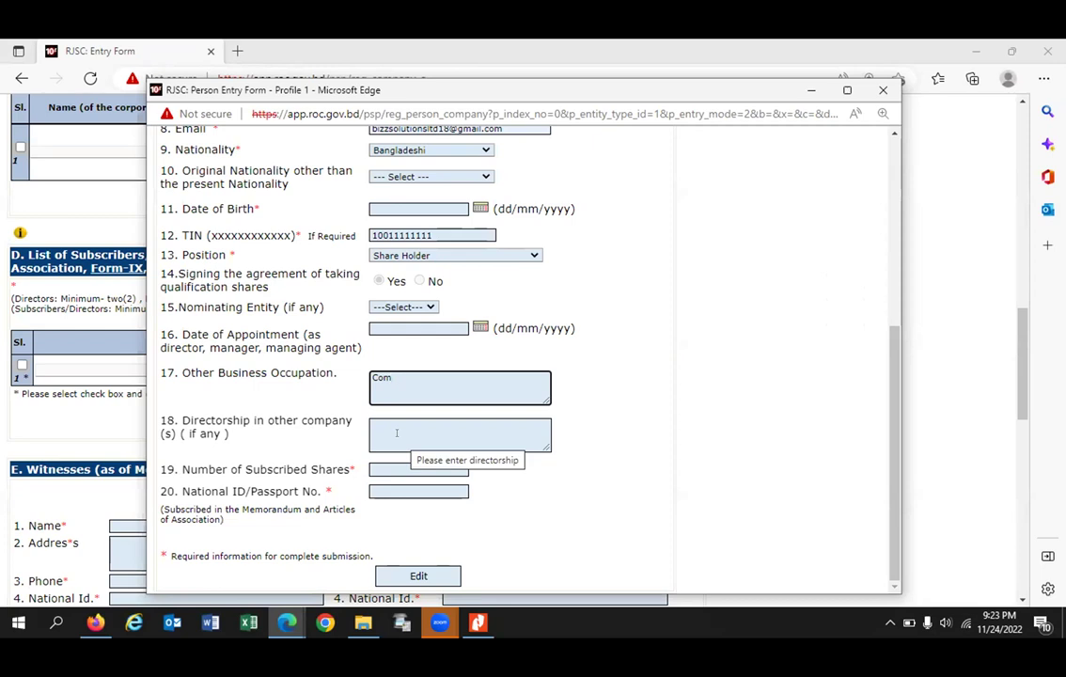
{"action": "left_click", "coordinate": [396, 469]}
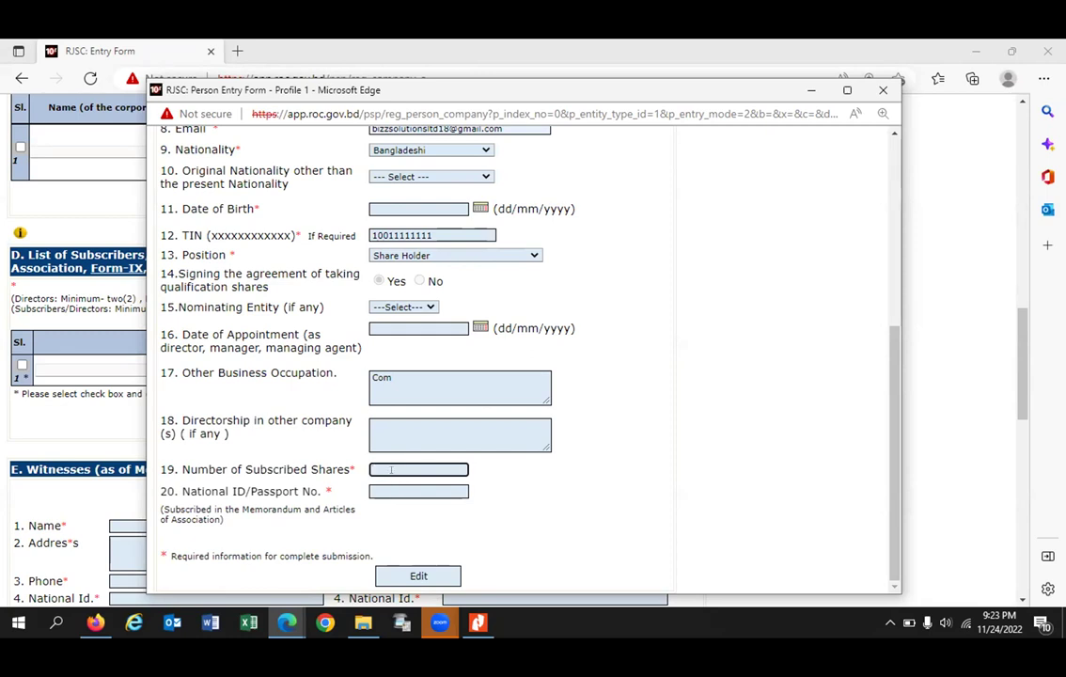
{"action": "type", "text": "5000"}
{"action": "key", "text": "Tab"}
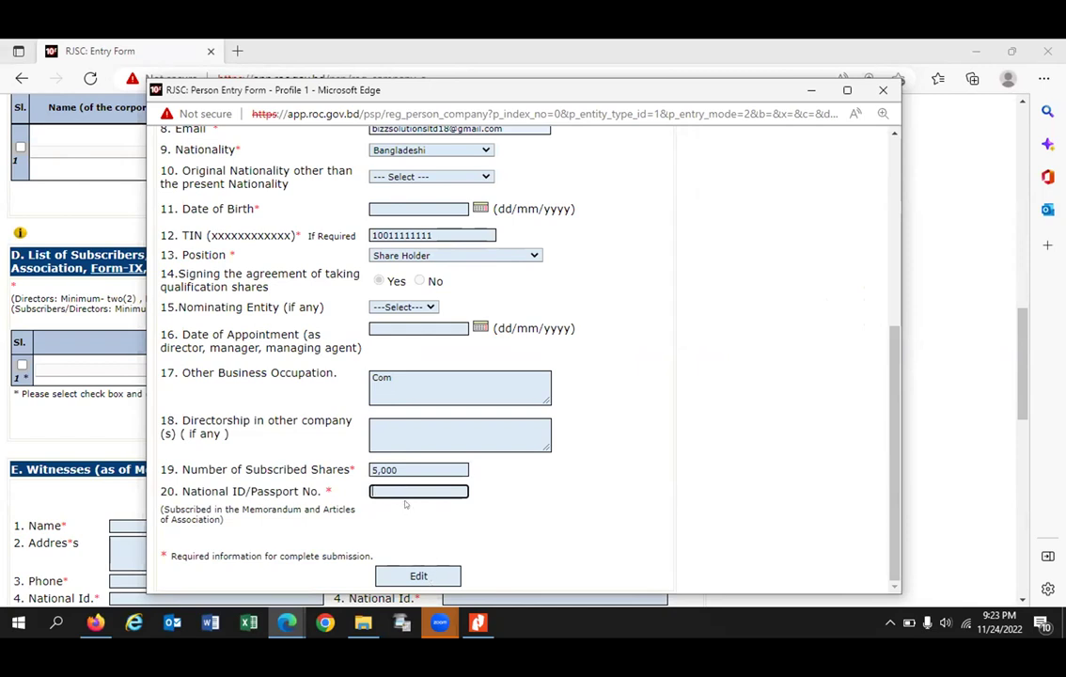
{"action": "type", "text": "288888"}
{"action": "left_click", "coordinate": [418, 573]}
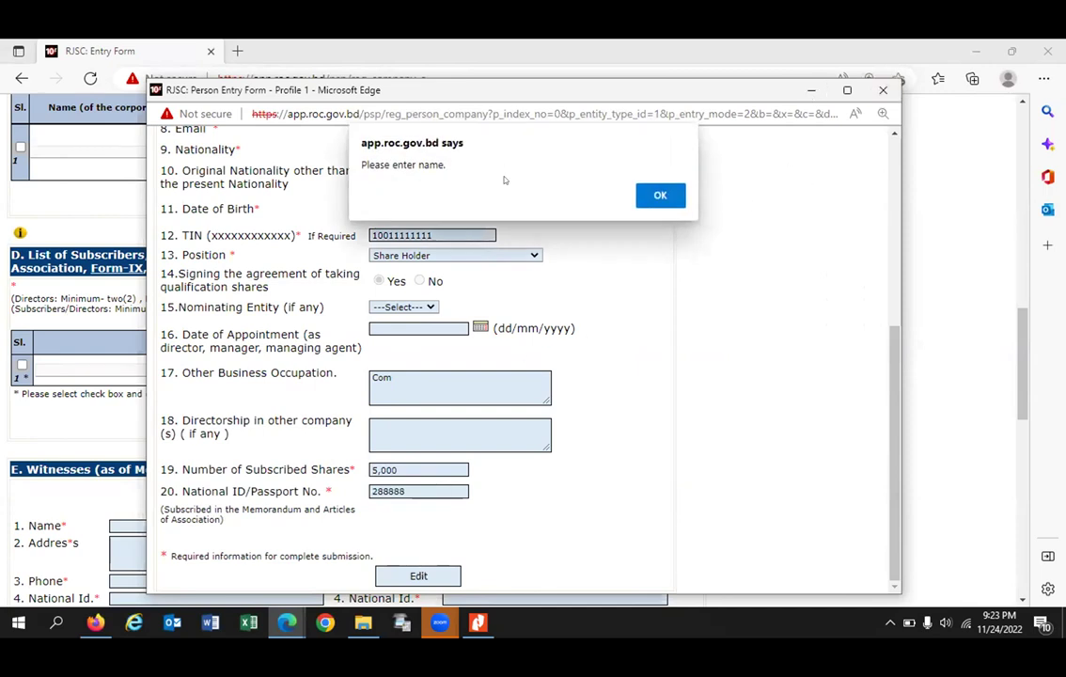
{"action": "left_click", "coordinate": [657, 197]}
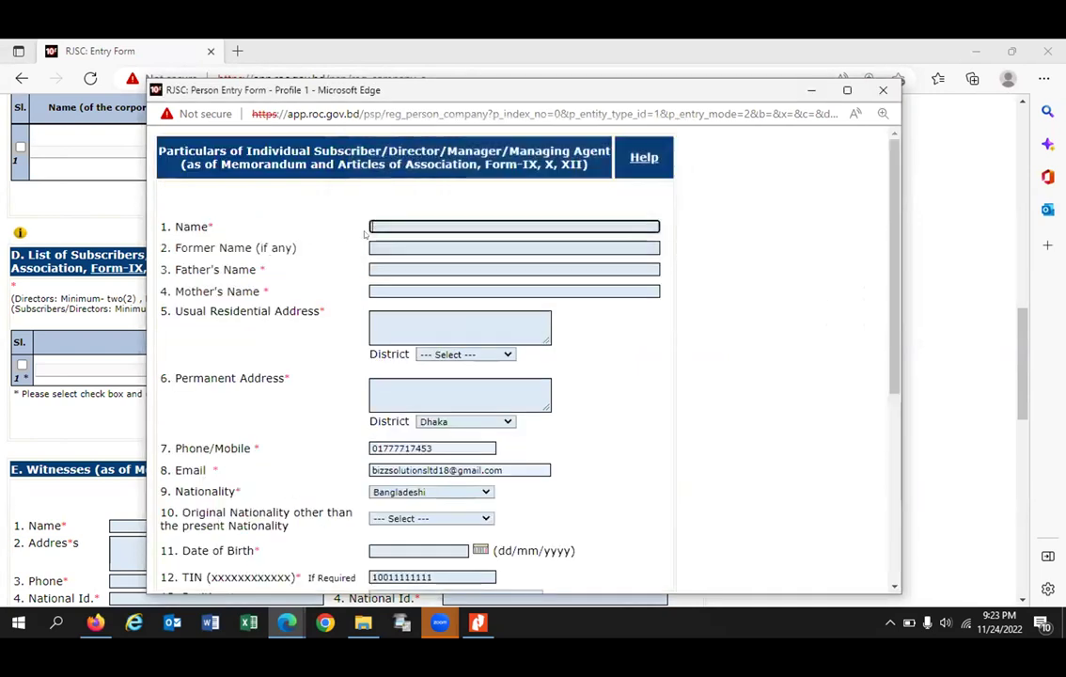
Step: Enter the subscriber's name, fill both addresses from a saved address, and set residential district to Dhaka
{"action": "type", "text": "Ab"}
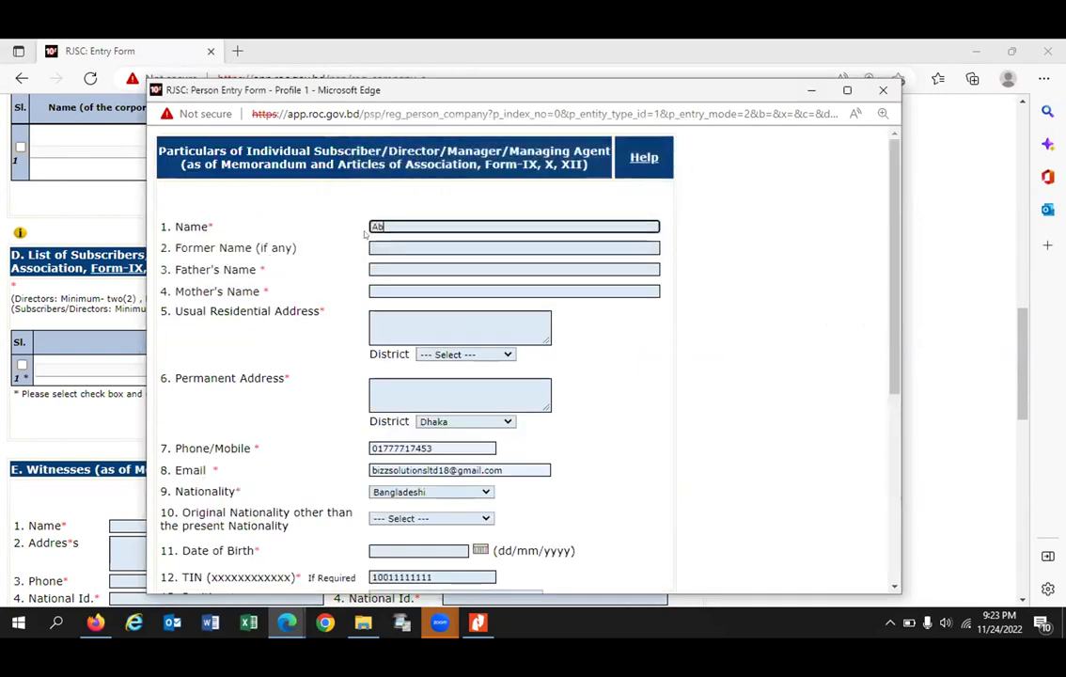
{"action": "left_click", "coordinate": [420, 313]}
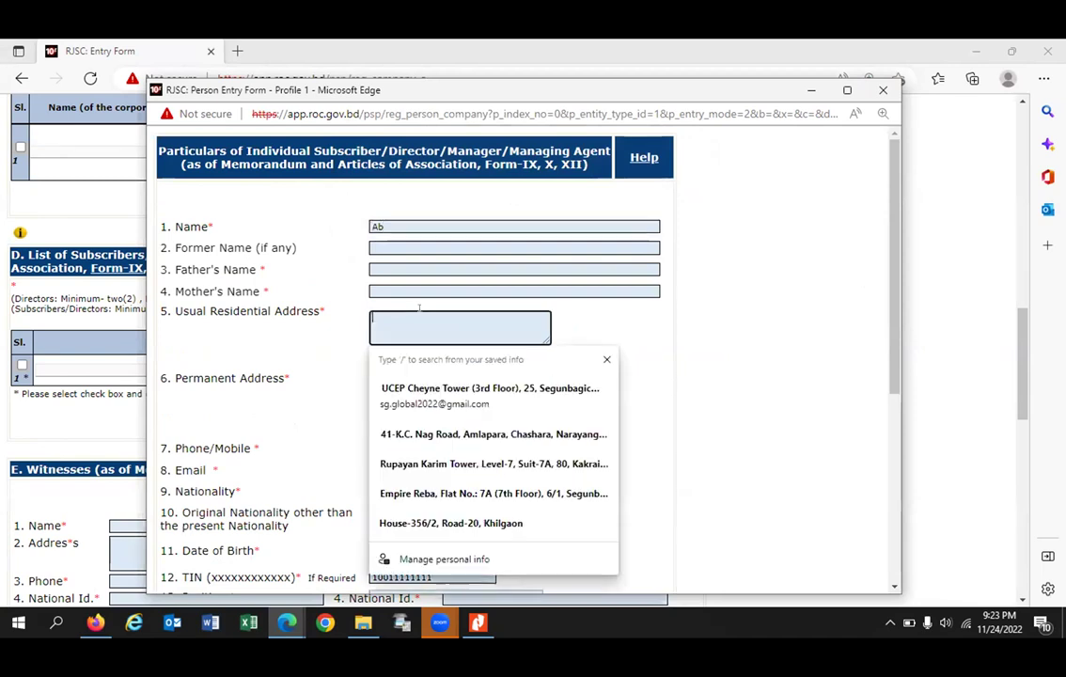
{"action": "left_click", "coordinate": [432, 388]}
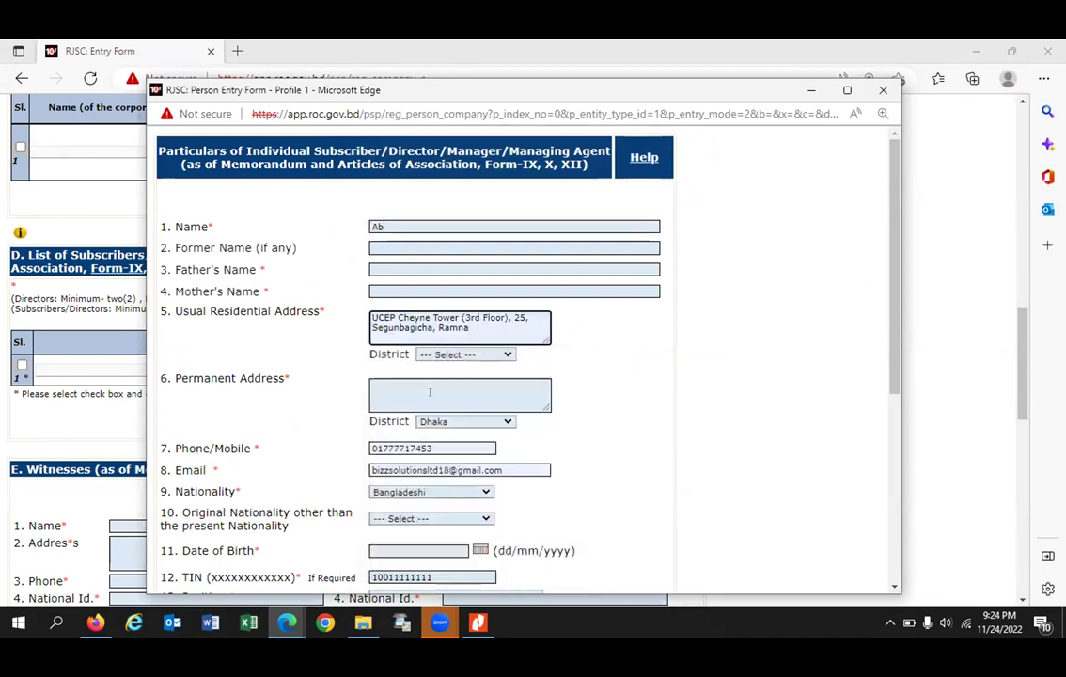
{"action": "left_click", "coordinate": [431, 393]}
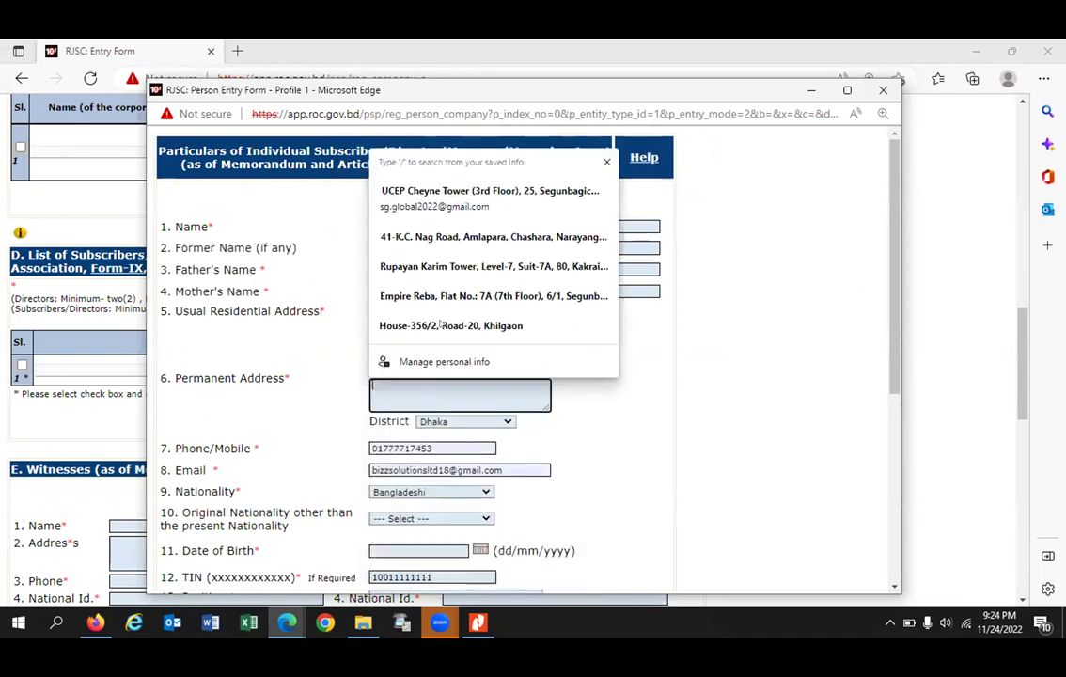
{"action": "left_click", "coordinate": [428, 199]}
{"action": "left_click", "coordinate": [451, 349]}
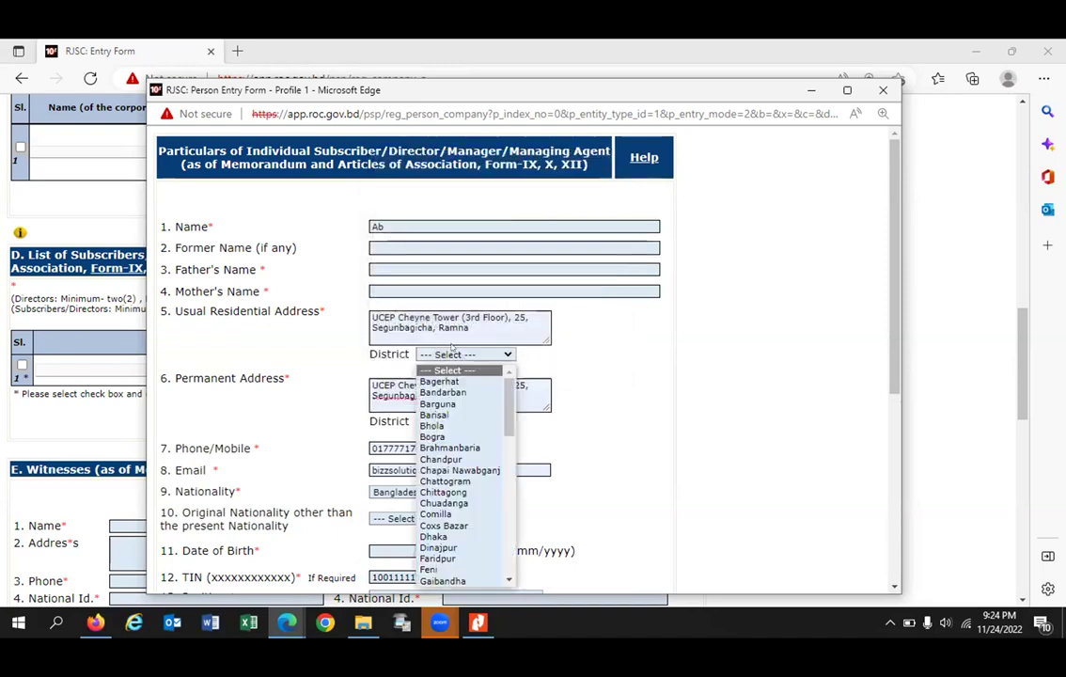
{"action": "left_click", "coordinate": [434, 536]}
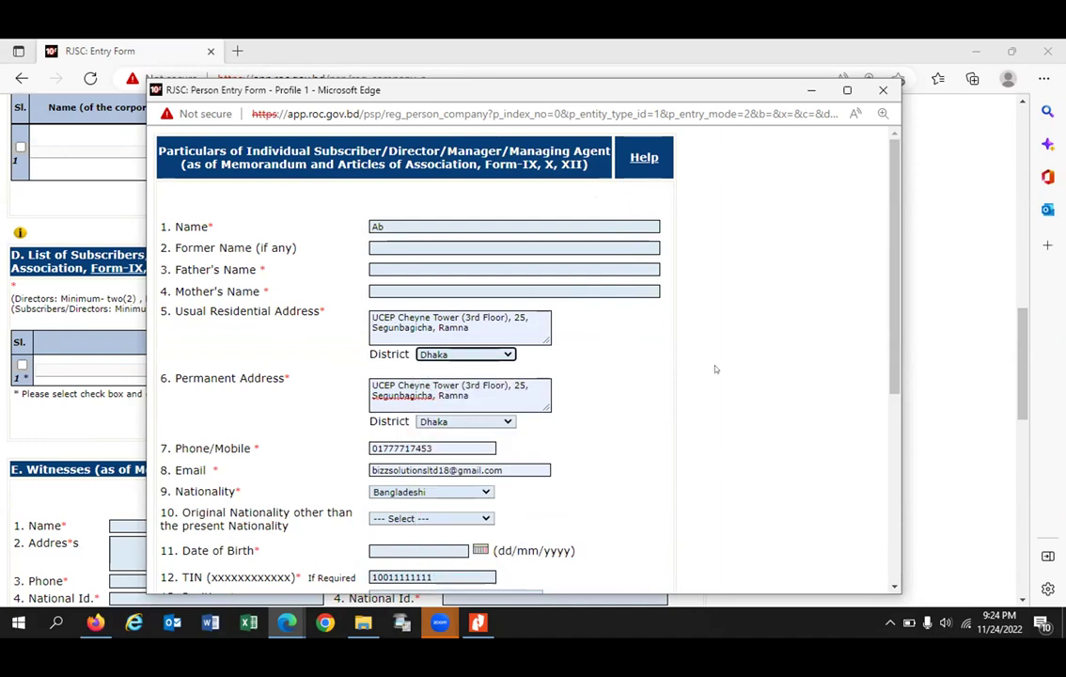
Step: Type placeholder mother's and father's names
{"action": "scroll", "coordinate": [709, 364], "scroll_direction": "down", "scroll_amount": 2}
{"action": "scroll", "coordinate": [705, 361], "scroll_direction": "down", "scroll_amount": 1}
{"action": "scroll", "coordinate": [705, 361], "scroll_direction": "up", "scroll_amount": 3}
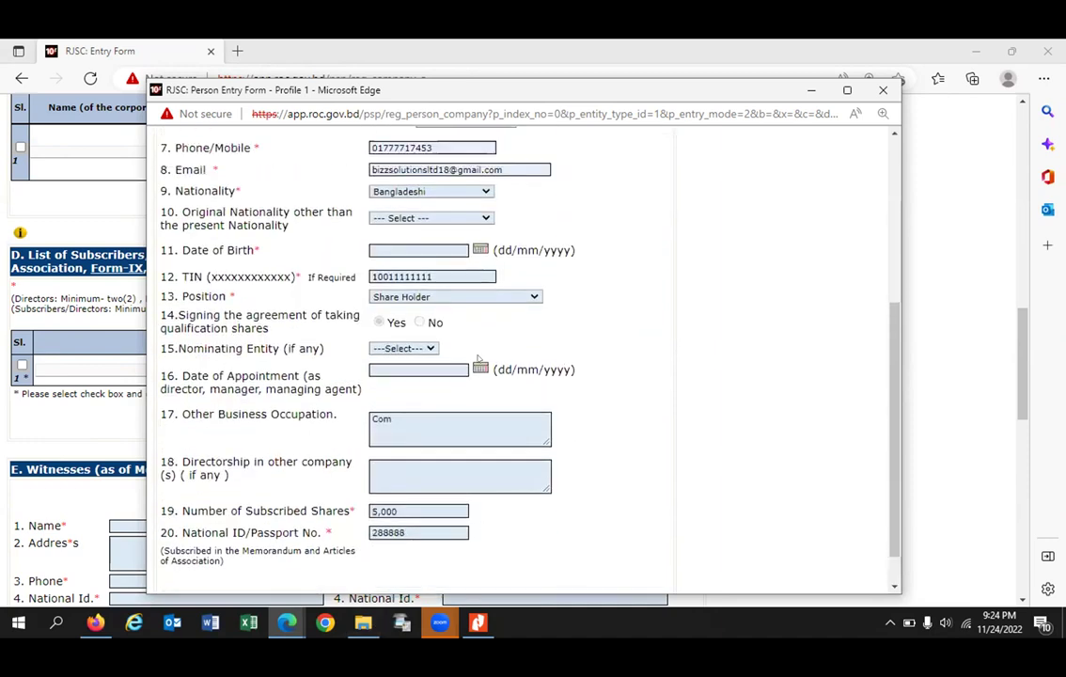
{"action": "scroll", "coordinate": [415, 261], "scroll_direction": "up", "scroll_amount": 1}
{"action": "left_click", "coordinate": [395, 293]}
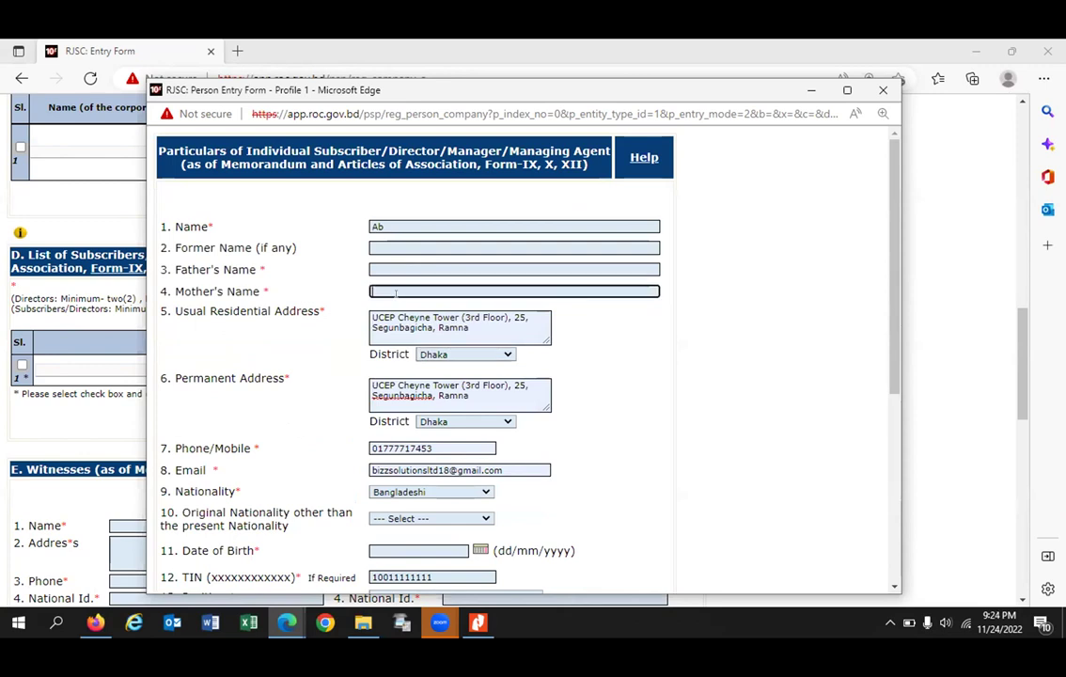
{"action": "type", "text": "ccc"}
{"action": "left_click", "coordinate": [378, 259]}
{"action": "left_click", "coordinate": [380, 267]}
{"action": "type", "text": "ddddddd"}
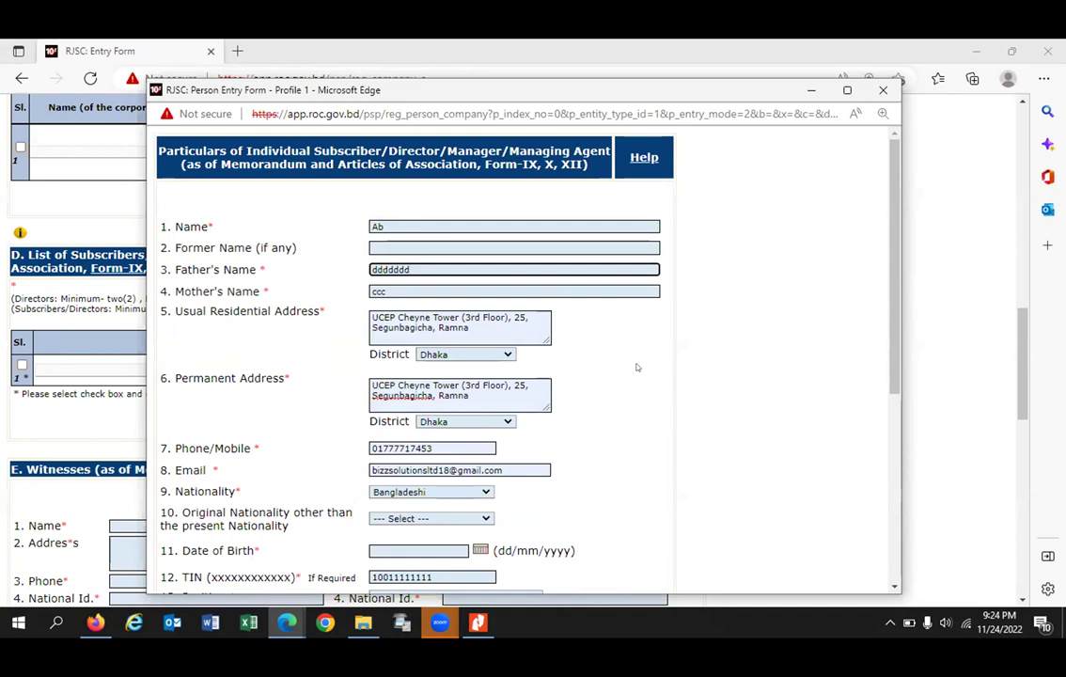
{"action": "scroll", "coordinate": [632, 362], "scroll_direction": "down", "scroll_amount": 5}
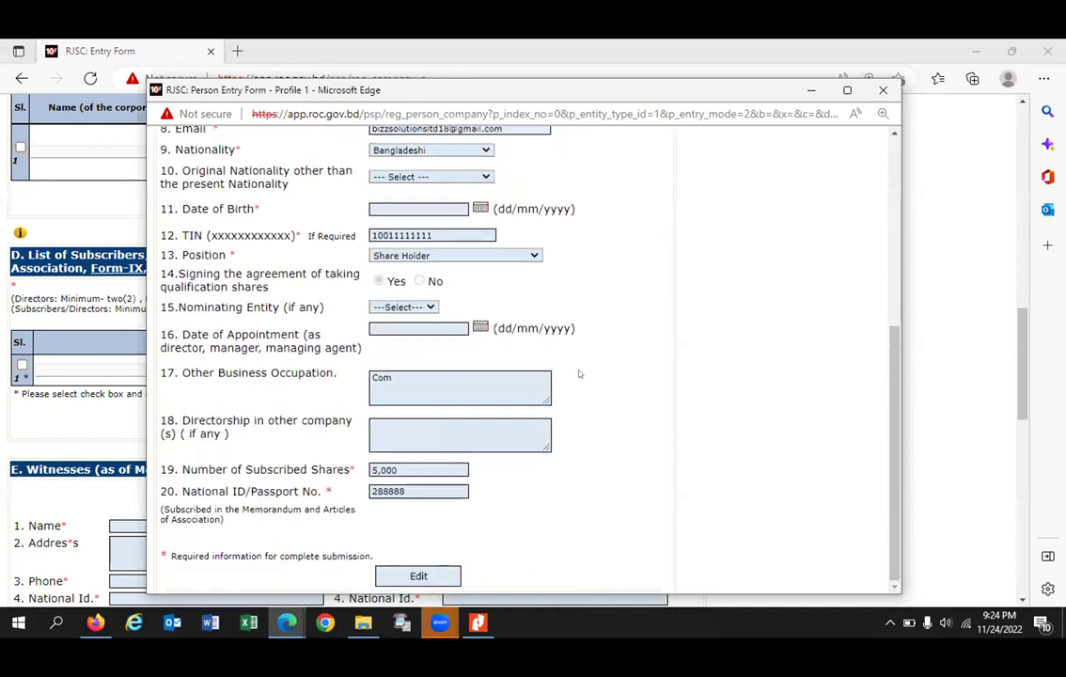
Step: Supply the missing date of birth after the warning and submit the subscriber's details
{"action": "left_click", "coordinate": [405, 580]}
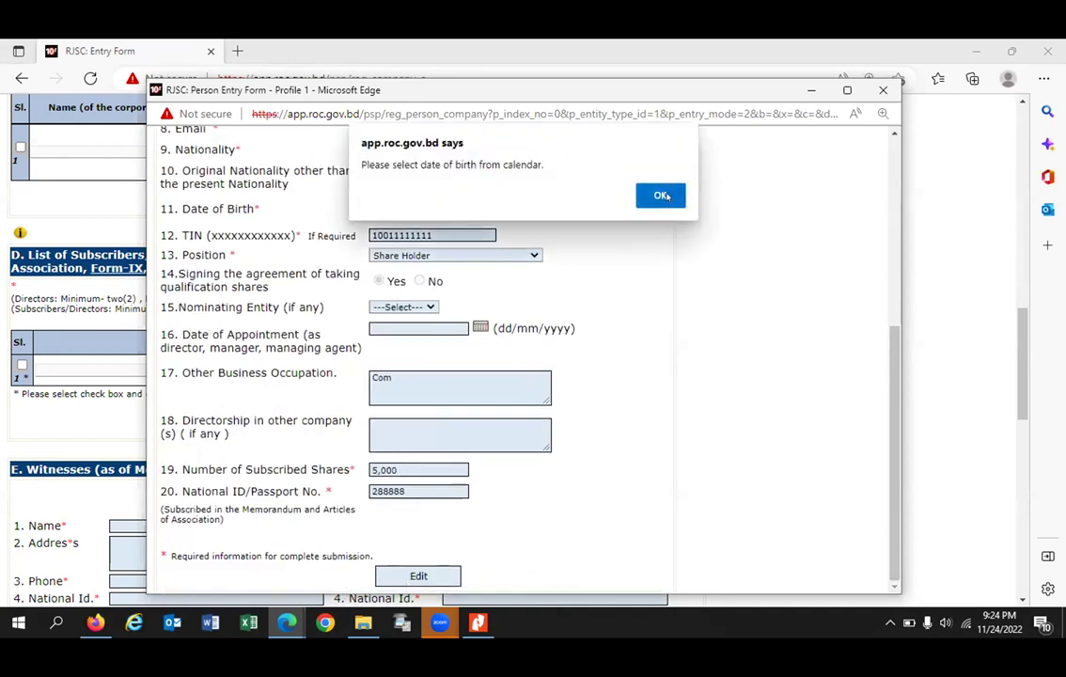
{"action": "left_click", "coordinate": [663, 196]}
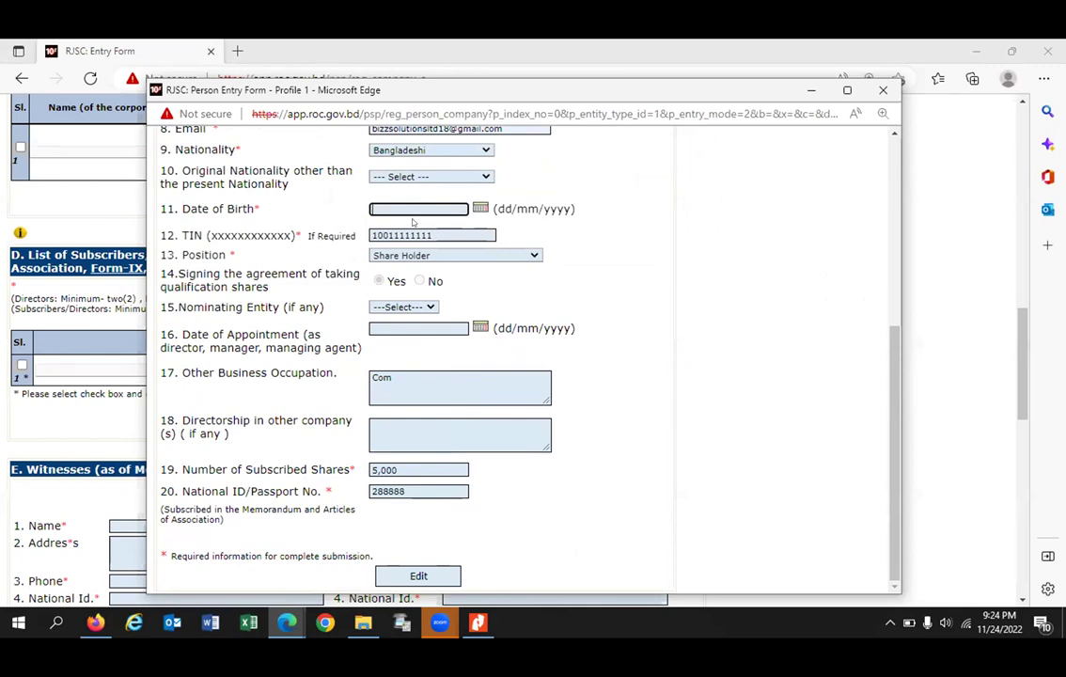
{"action": "type", "text": "12/12/91992"}
{"action": "key", "text": "Return"}
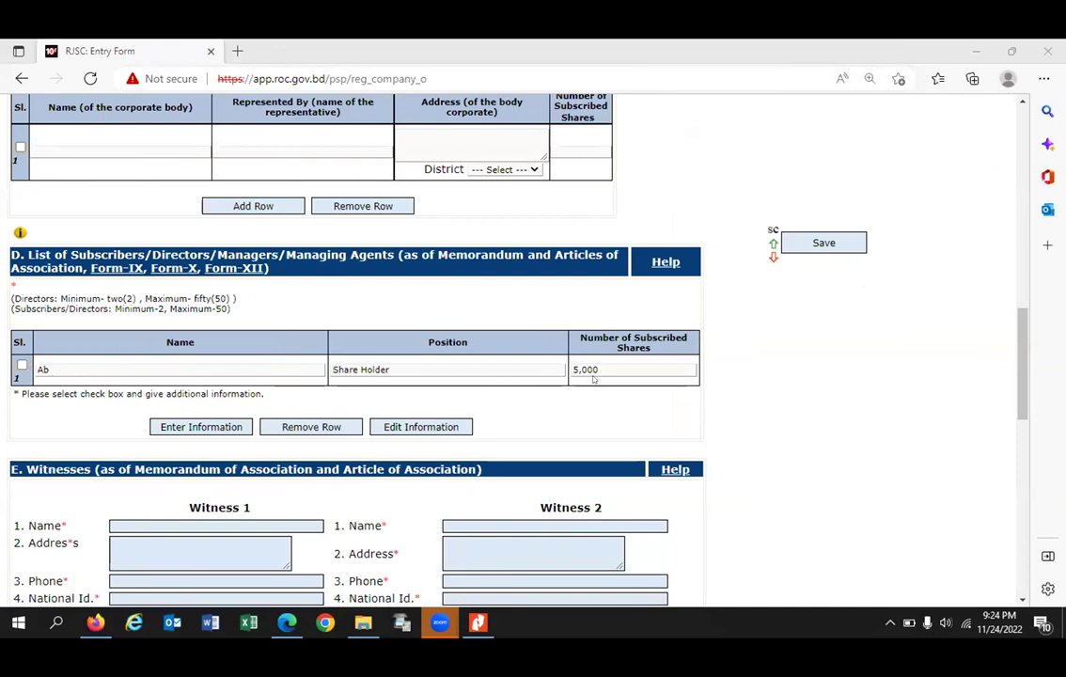
Step: Tick subscriber row 1, open a blank Person Entry Form, widen it, then close it unused
{"action": "left_click", "coordinate": [404, 369]}
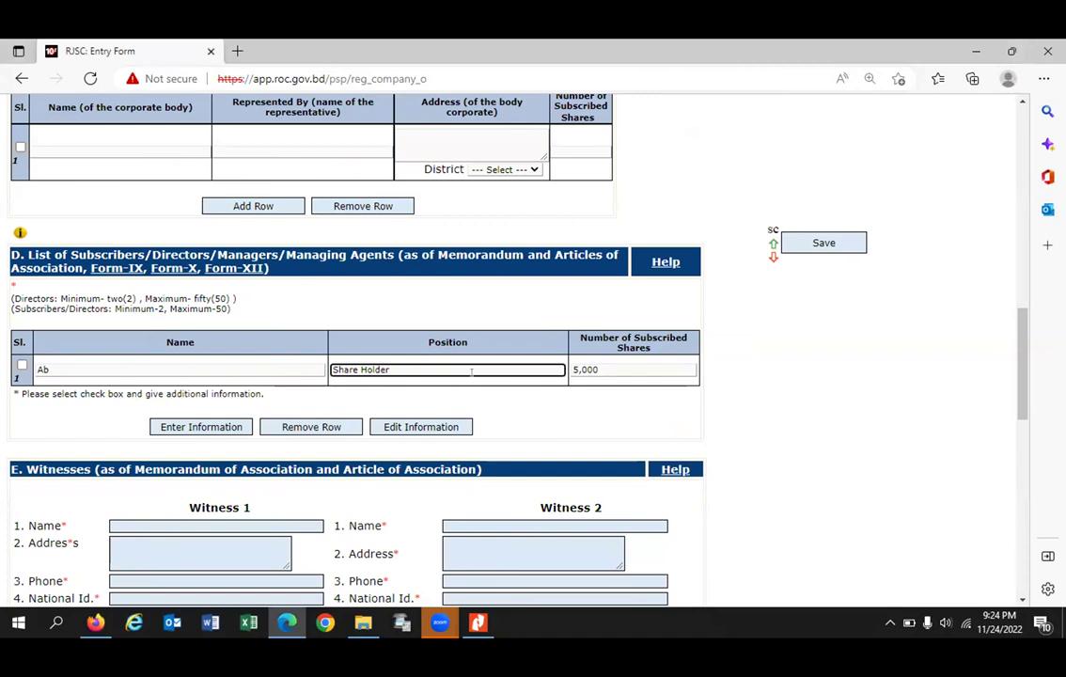
{"action": "left_click", "coordinate": [21, 364]}
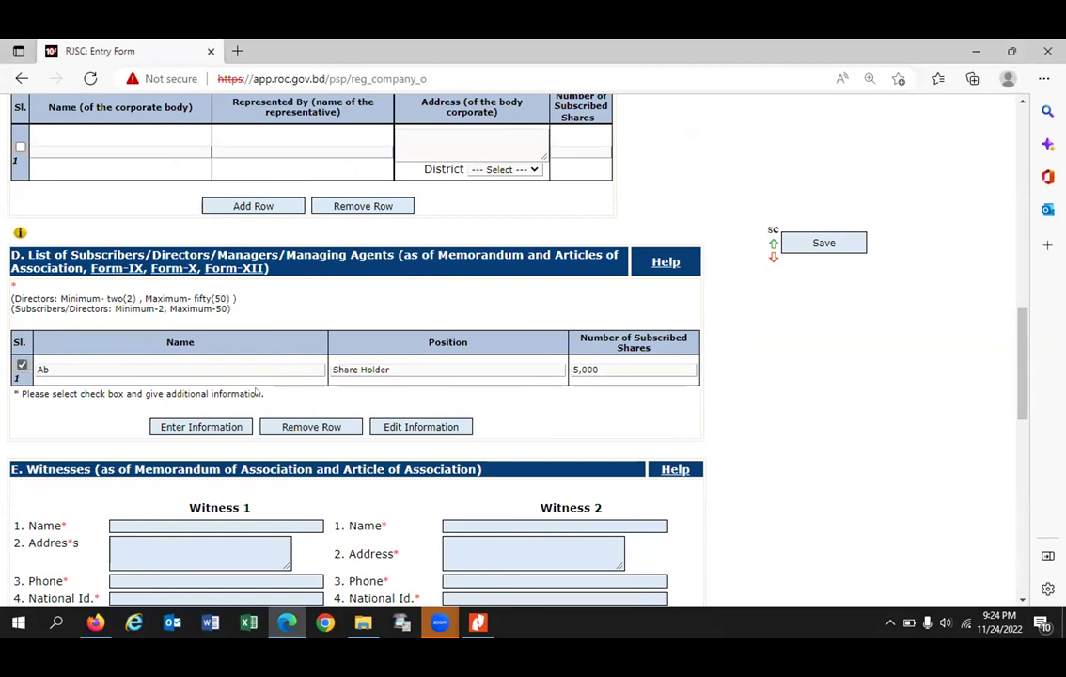
{"action": "left_click", "coordinate": [190, 428]}
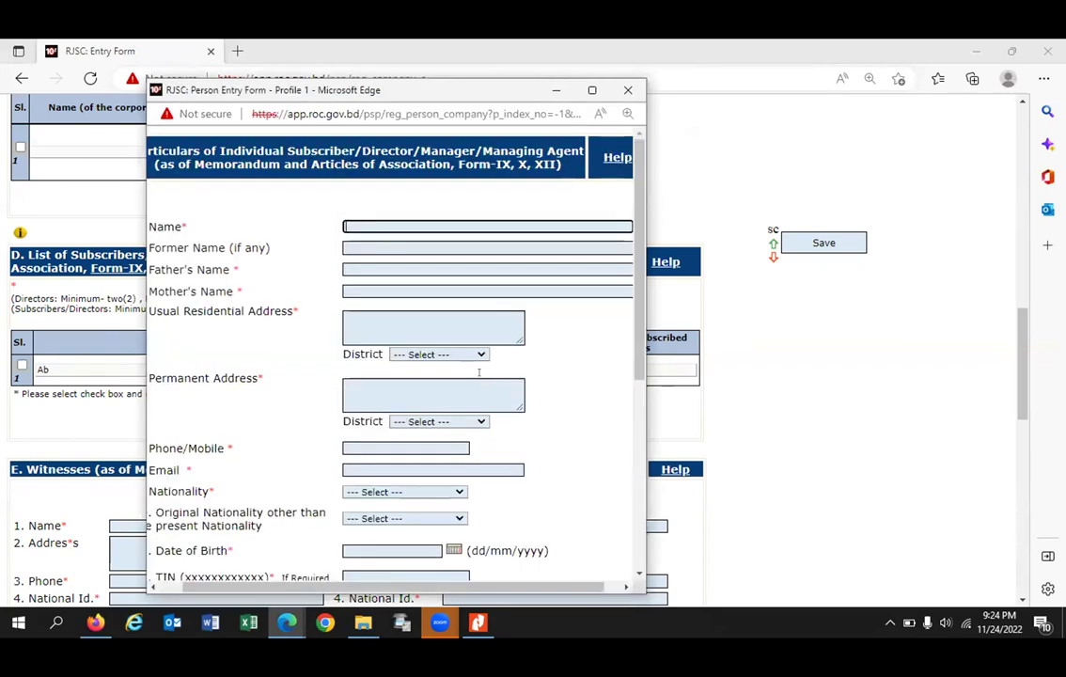
{"action": "scroll", "coordinate": [478, 373], "scroll_direction": "down", "scroll_amount": 3}
{"action": "left_click_drag", "start_coordinate": [643, 258], "coordinate": [803, 261]}
{"action": "scroll", "coordinate": [568, 348], "scroll_direction": "down", "scroll_amount": 4}
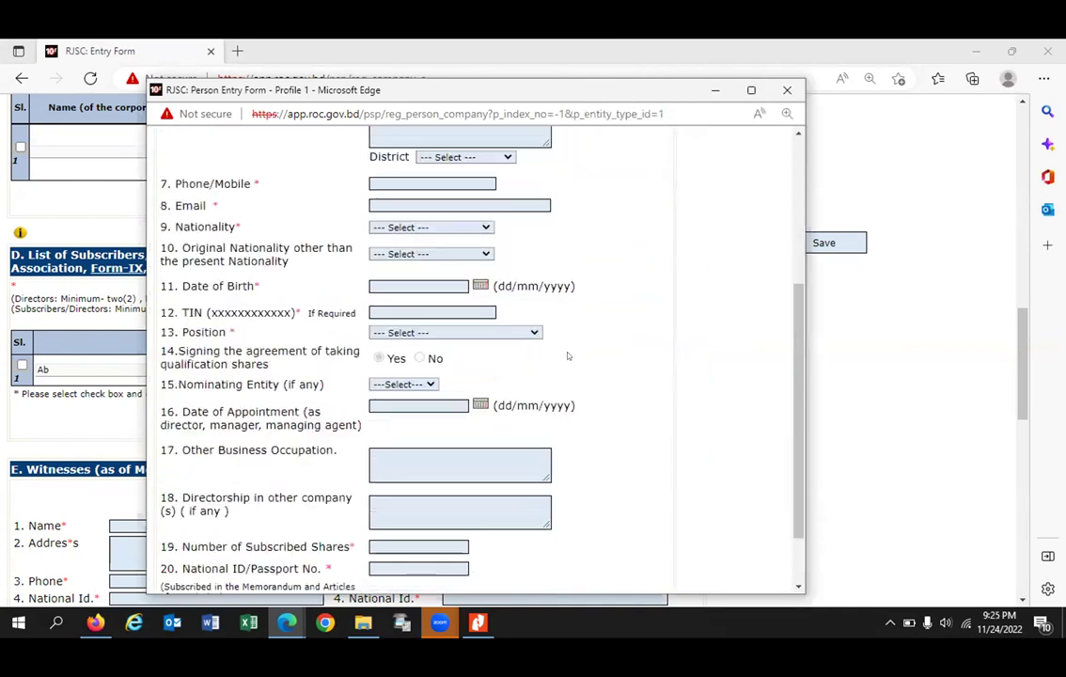
{"action": "scroll", "coordinate": [564, 352], "scroll_direction": "up", "scroll_amount": 5}
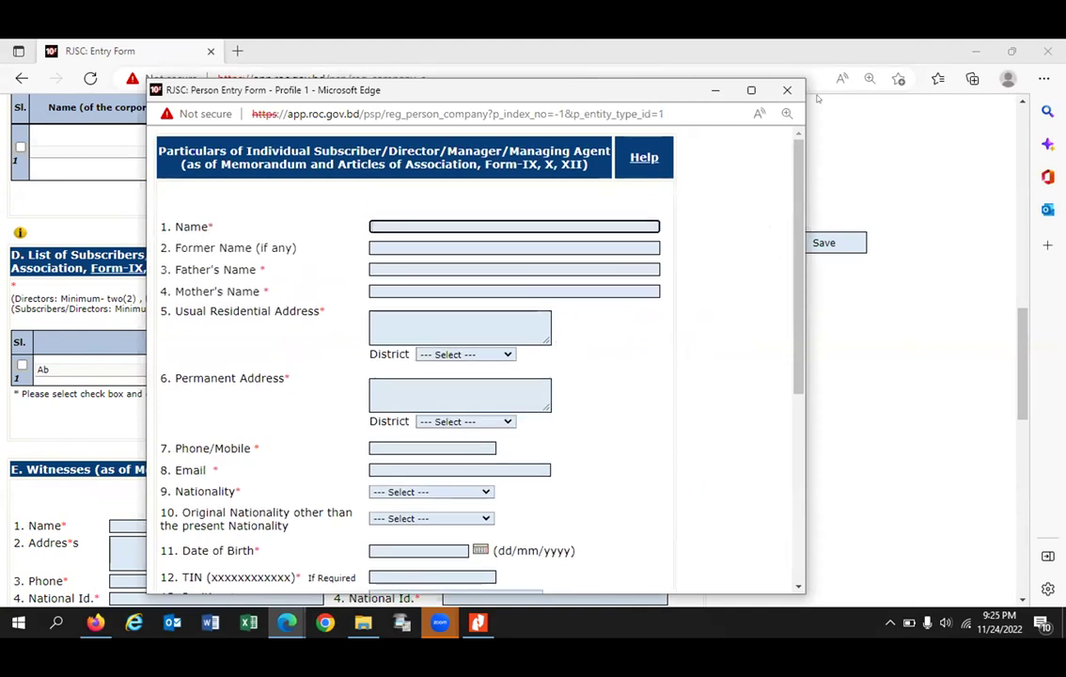
{"action": "left_click", "coordinate": [786, 90]}
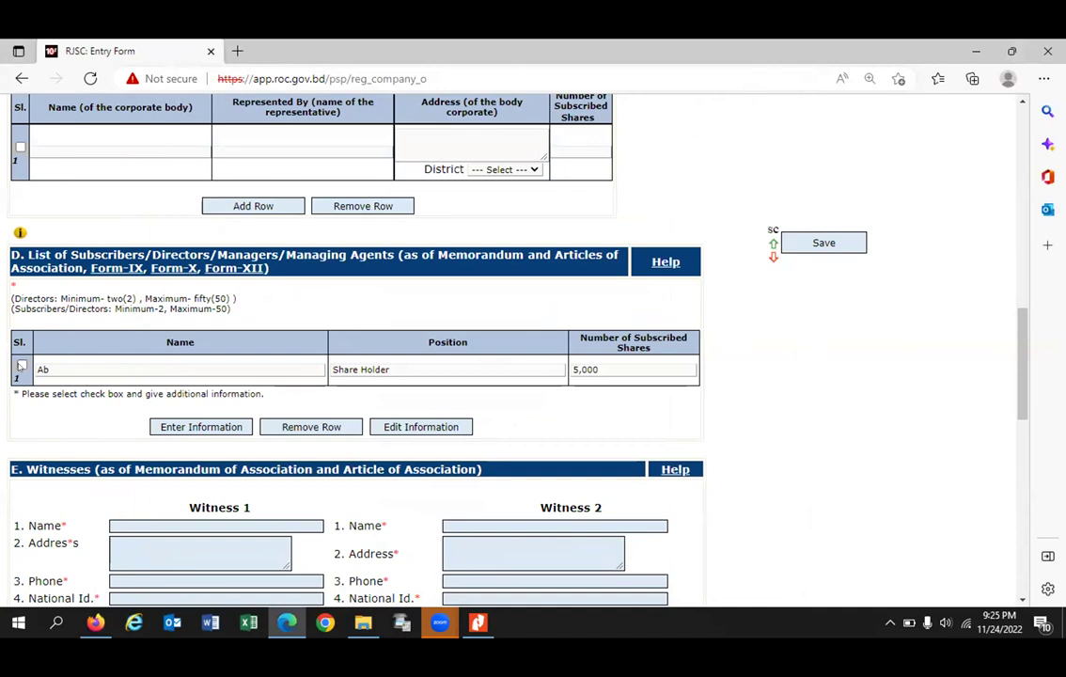
Step: Change the first subscriber's position from Share Holder to Director and save the details
{"action": "left_click", "coordinate": [405, 428]}
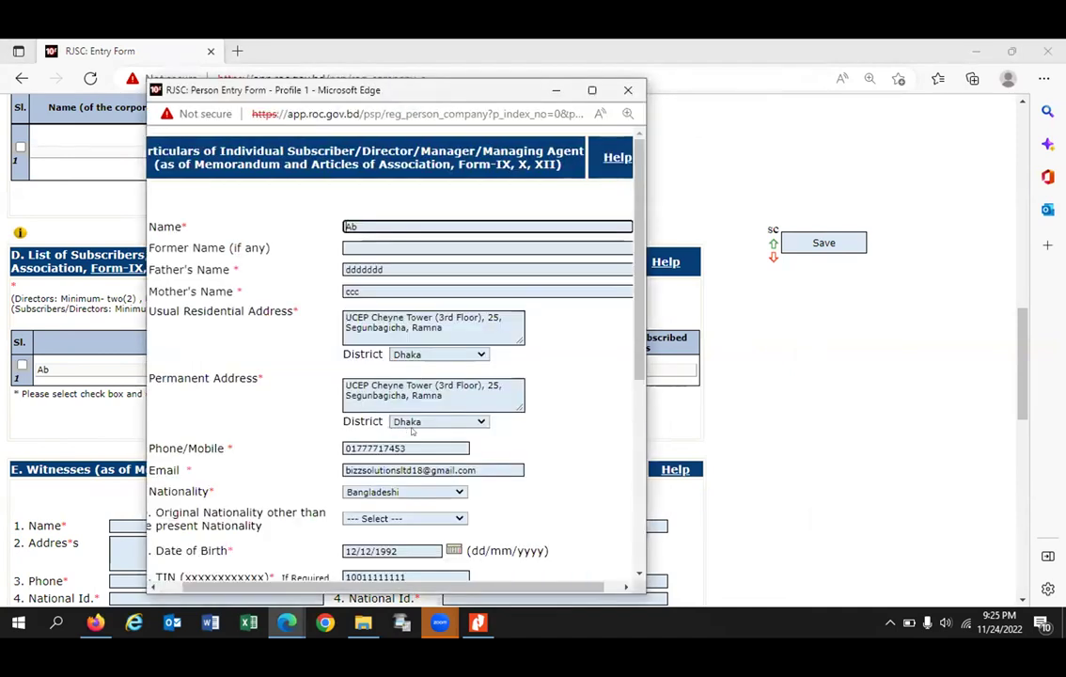
{"action": "scroll", "coordinate": [453, 507], "scroll_direction": "down", "scroll_amount": 2}
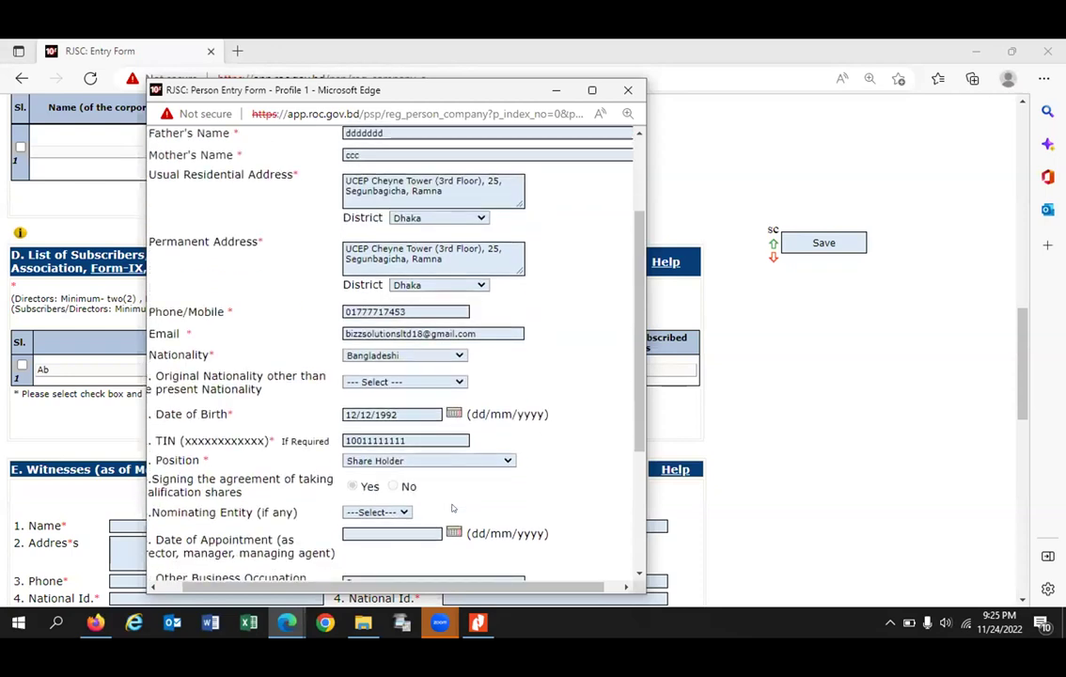
{"action": "left_click", "coordinate": [401, 460]}
{"action": "key", "text": "d"}
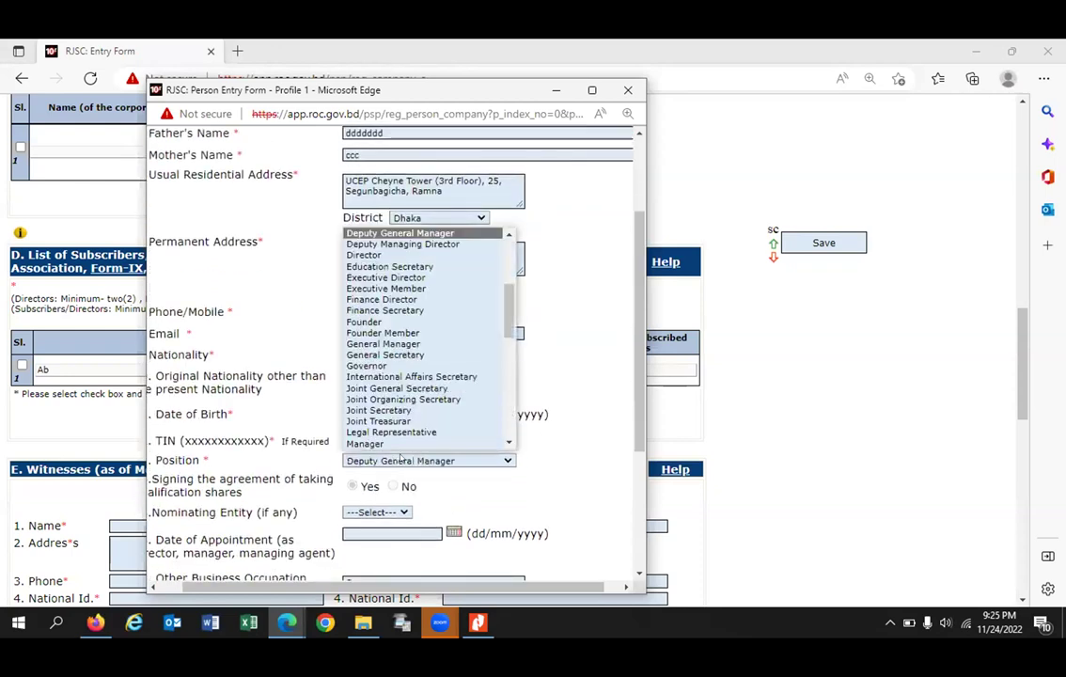
{"action": "left_click", "coordinate": [368, 255]}
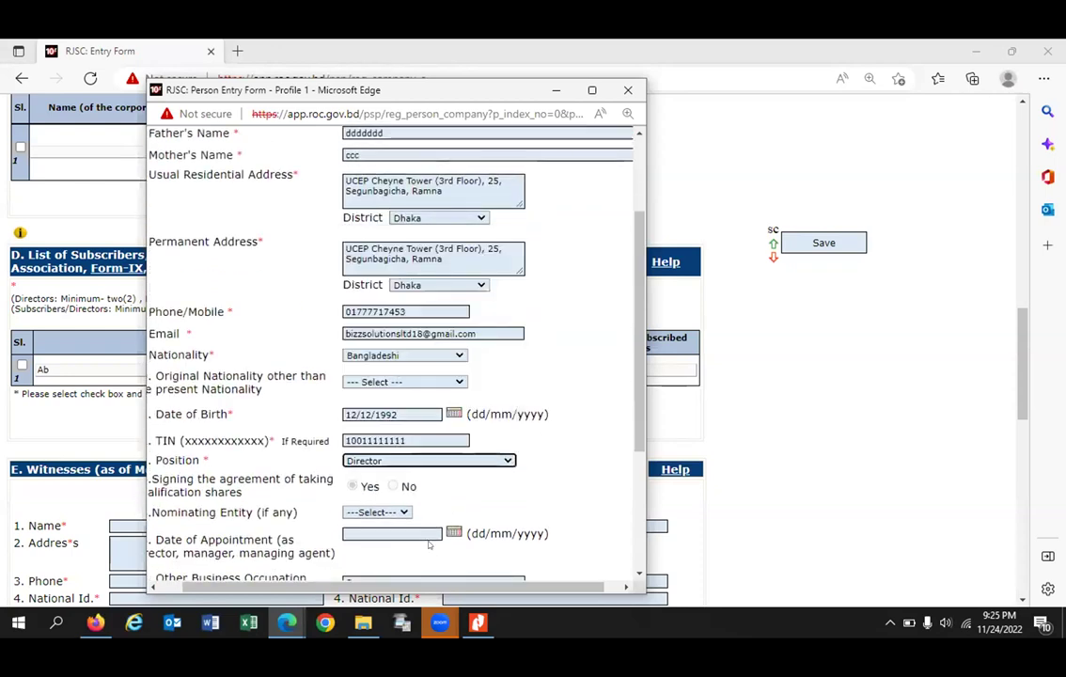
{"action": "scroll", "coordinate": [427, 543], "scroll_direction": "down", "scroll_amount": 5}
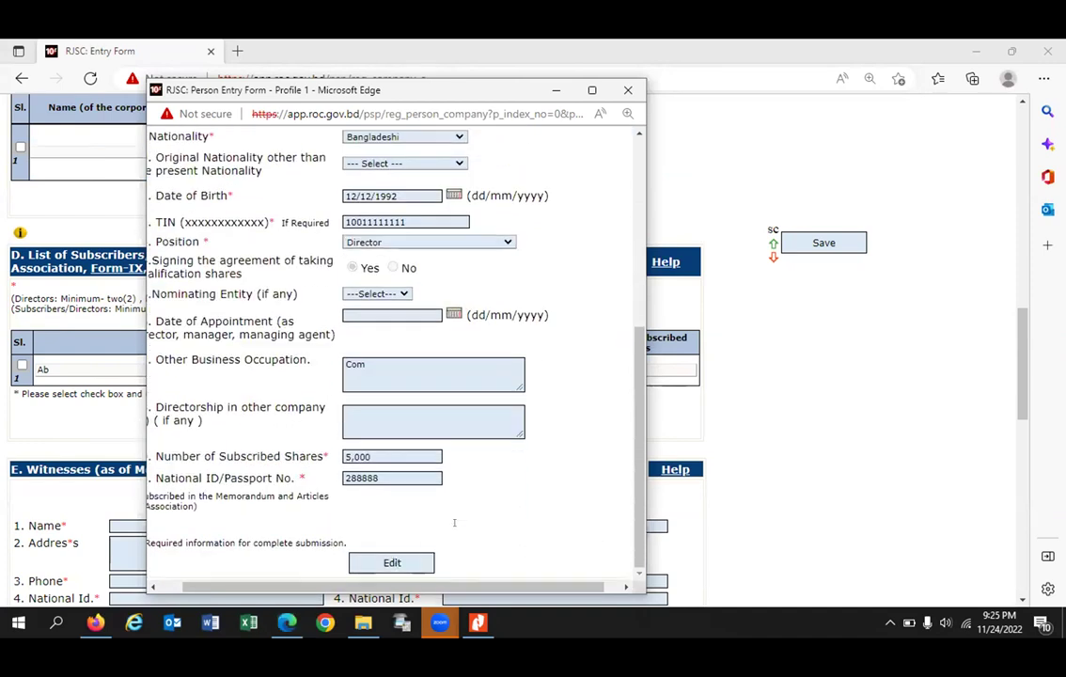
{"action": "left_click", "coordinate": [392, 562]}
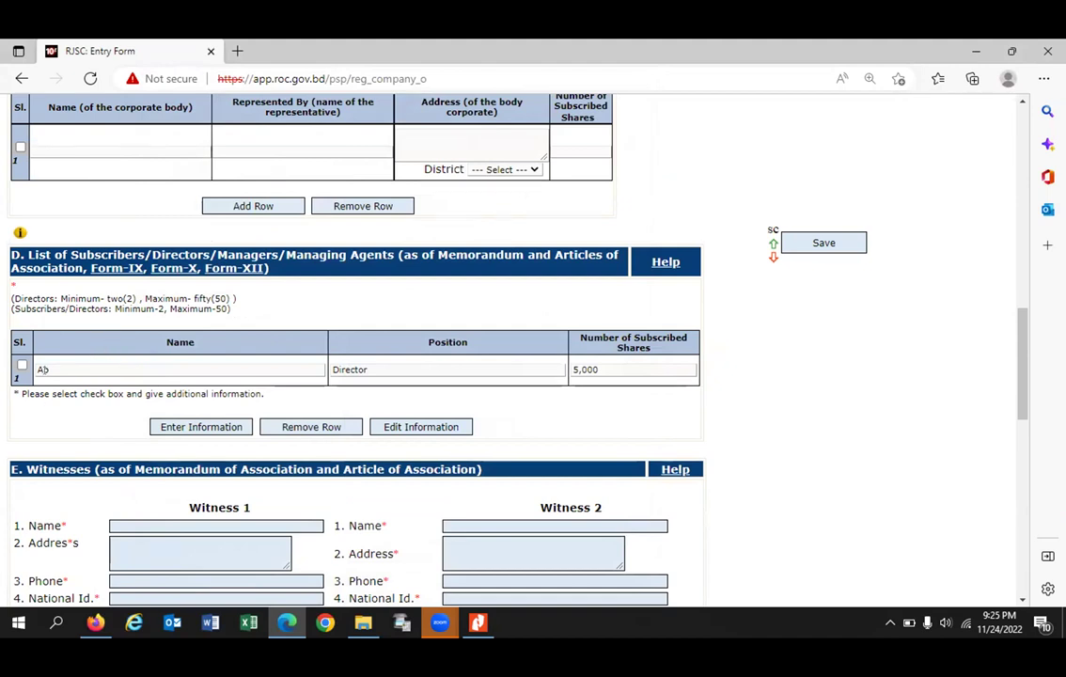
{"action": "left_click", "coordinate": [196, 428]}
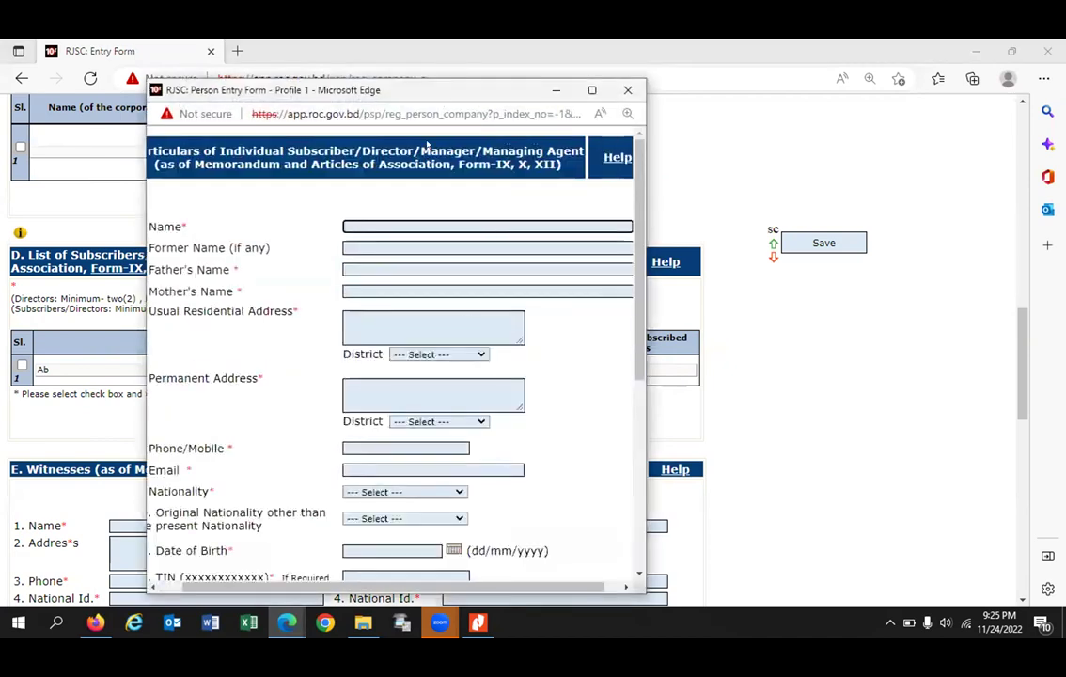
{"action": "left_click_drag", "start_coordinate": [425, 145], "coordinate": [414, 147]}
{"action": "scroll", "coordinate": [418, 518], "scroll_direction": "down", "scroll_amount": 3}
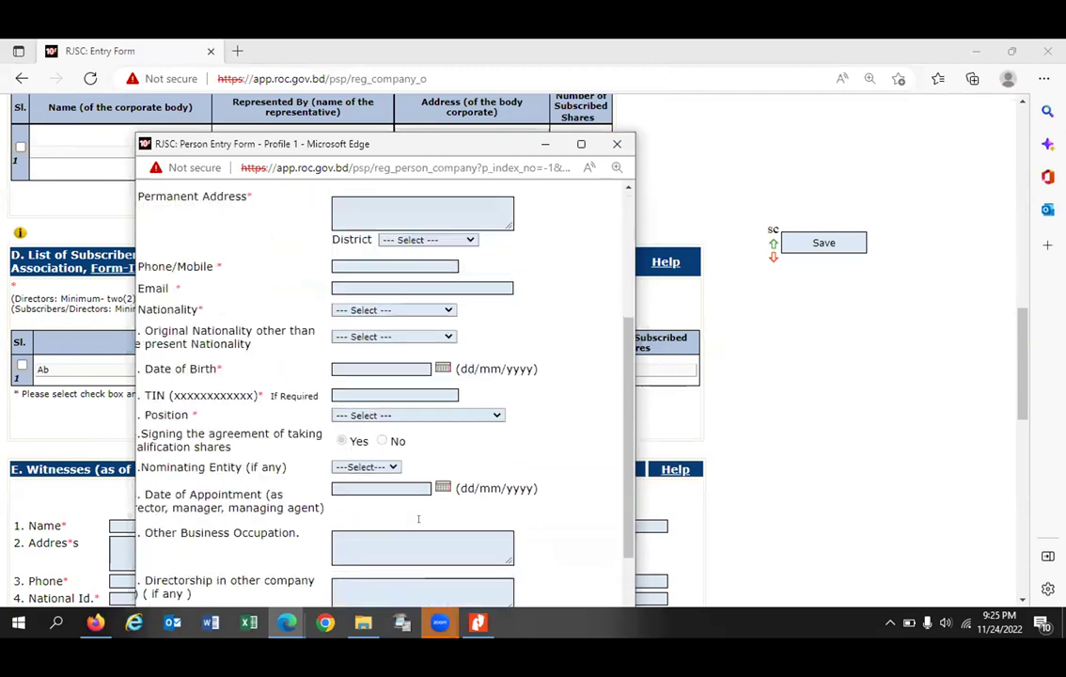
{"action": "scroll", "coordinate": [418, 518], "scroll_direction": "down", "scroll_amount": 3}
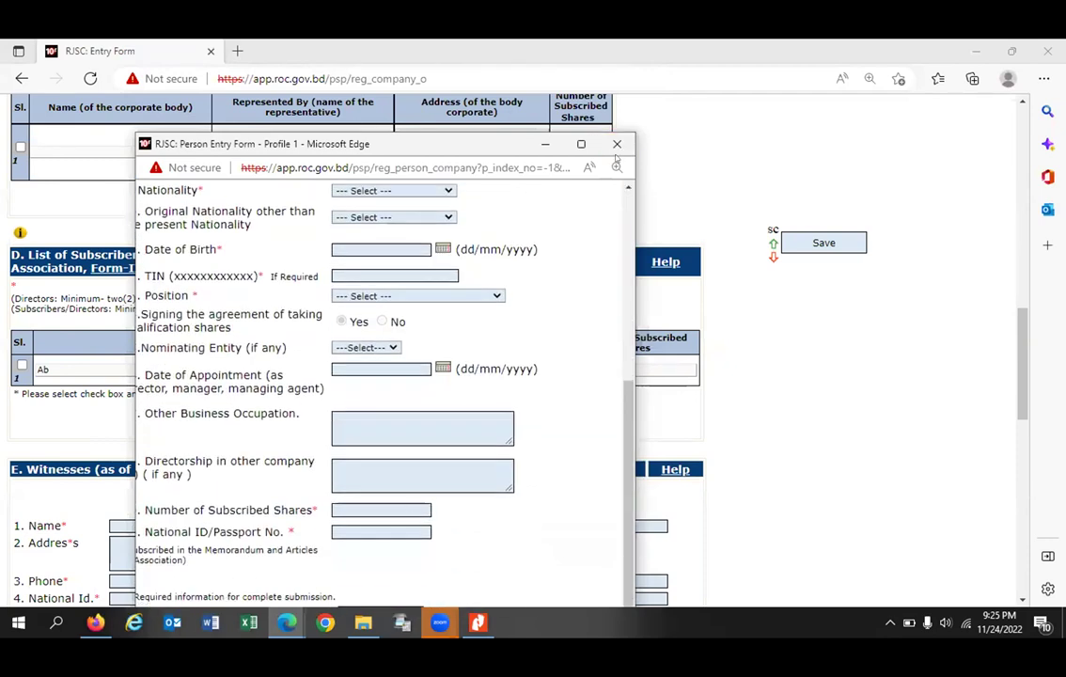
{"action": "left_click", "coordinate": [616, 144]}
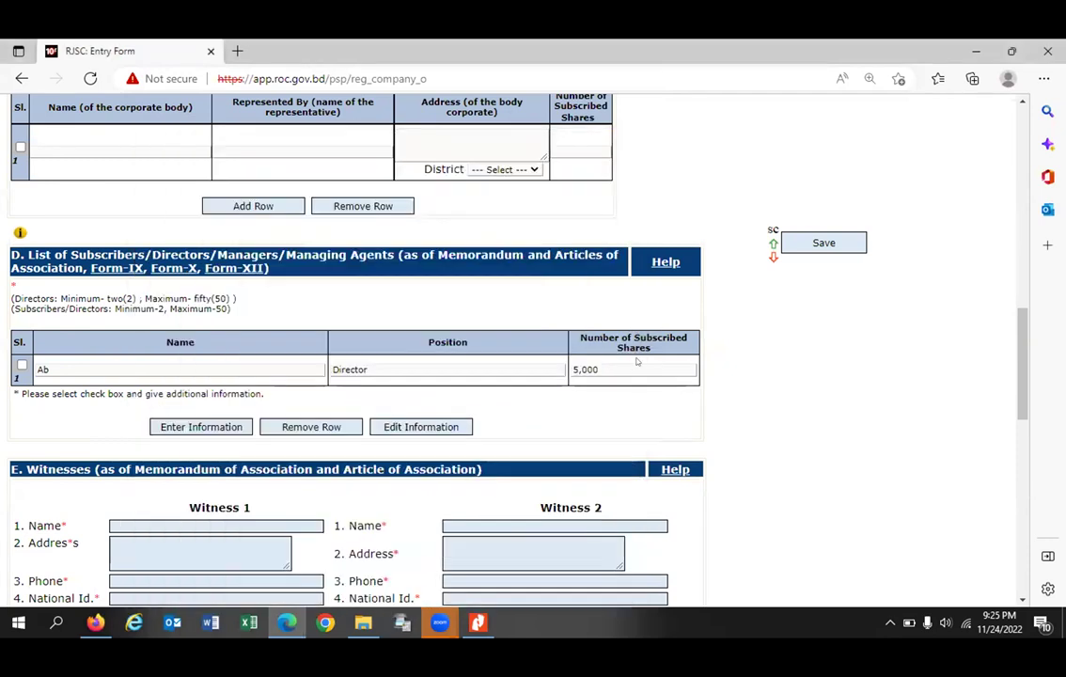
{"action": "scroll", "coordinate": [636, 359], "scroll_direction": "down", "scroll_amount": 3}
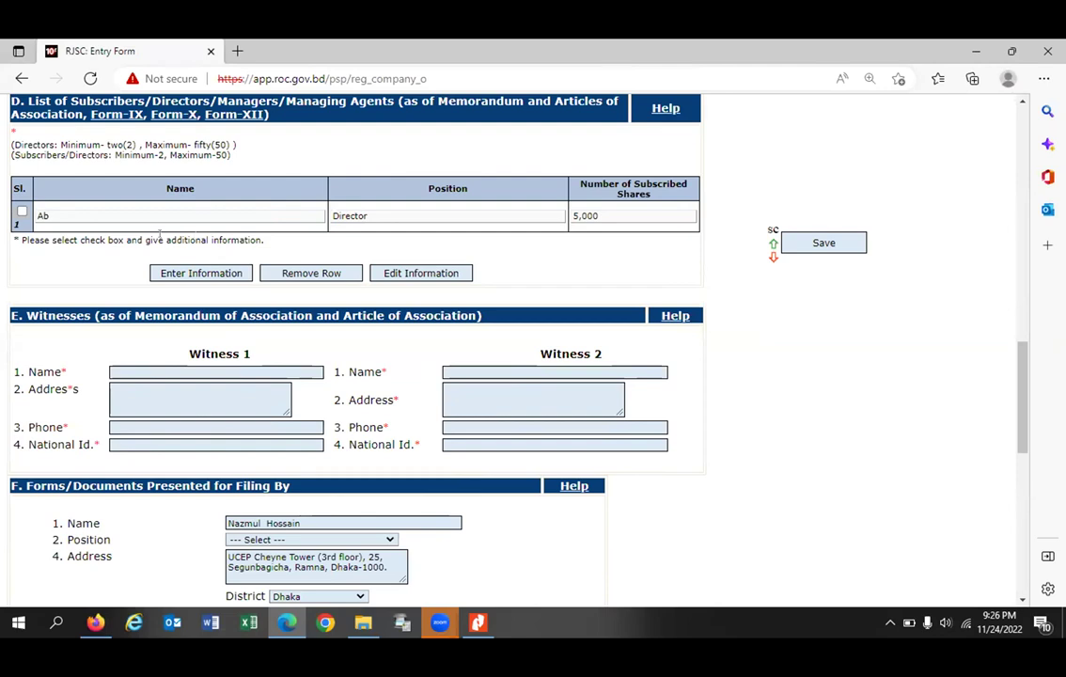
{"action": "scroll", "coordinate": [143, 247], "scroll_direction": "up", "scroll_amount": 3}
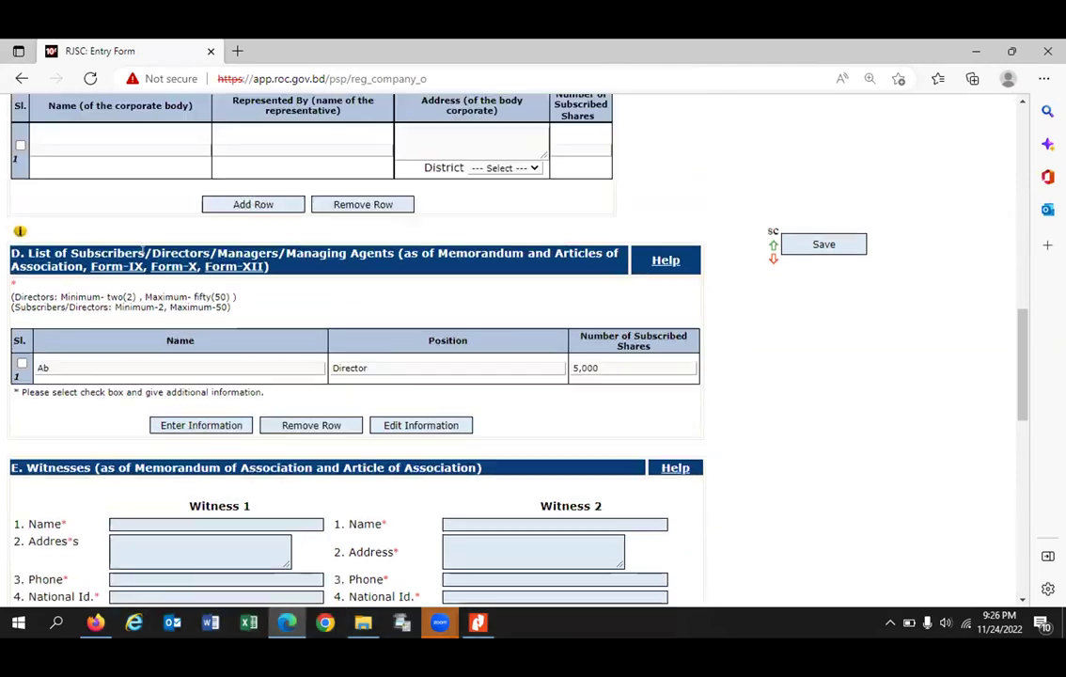
{"action": "scroll", "coordinate": [144, 246], "scroll_direction": "up", "scroll_amount": 4}
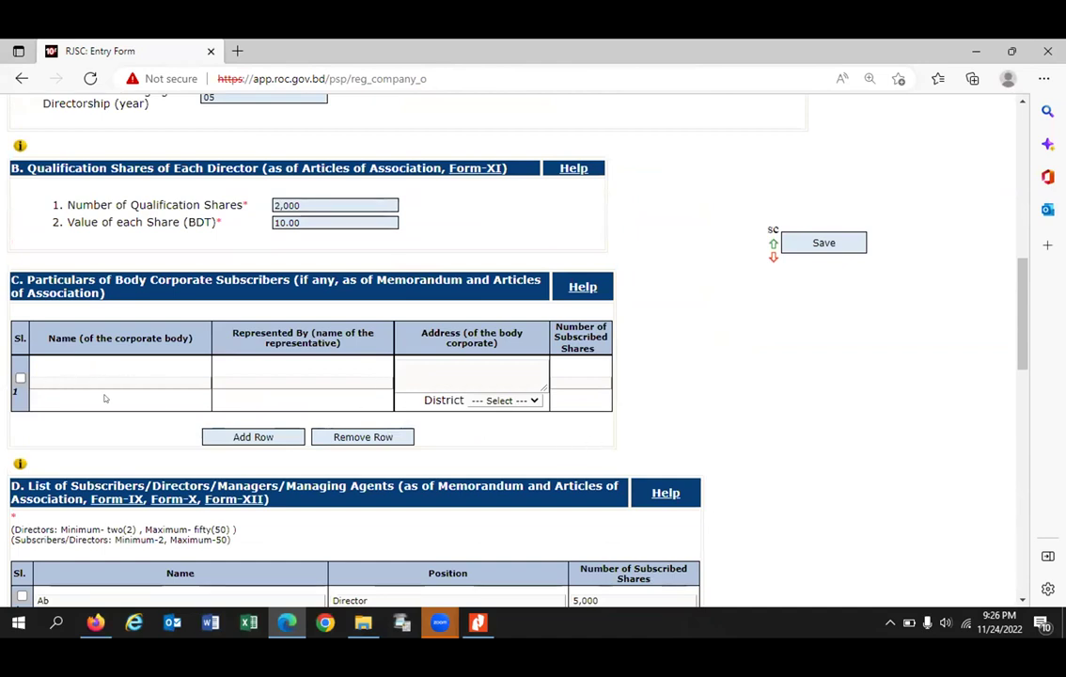
{"action": "left_click", "coordinate": [532, 400]}
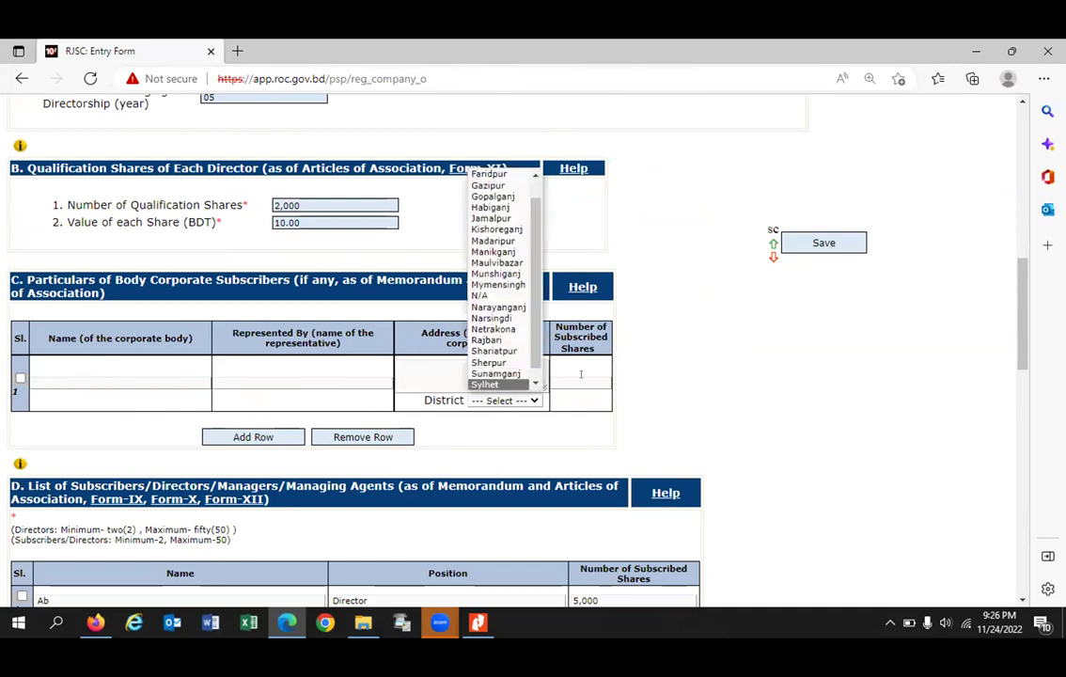
{"action": "scroll", "coordinate": [581, 374], "scroll_direction": "down", "scroll_amount": 3}
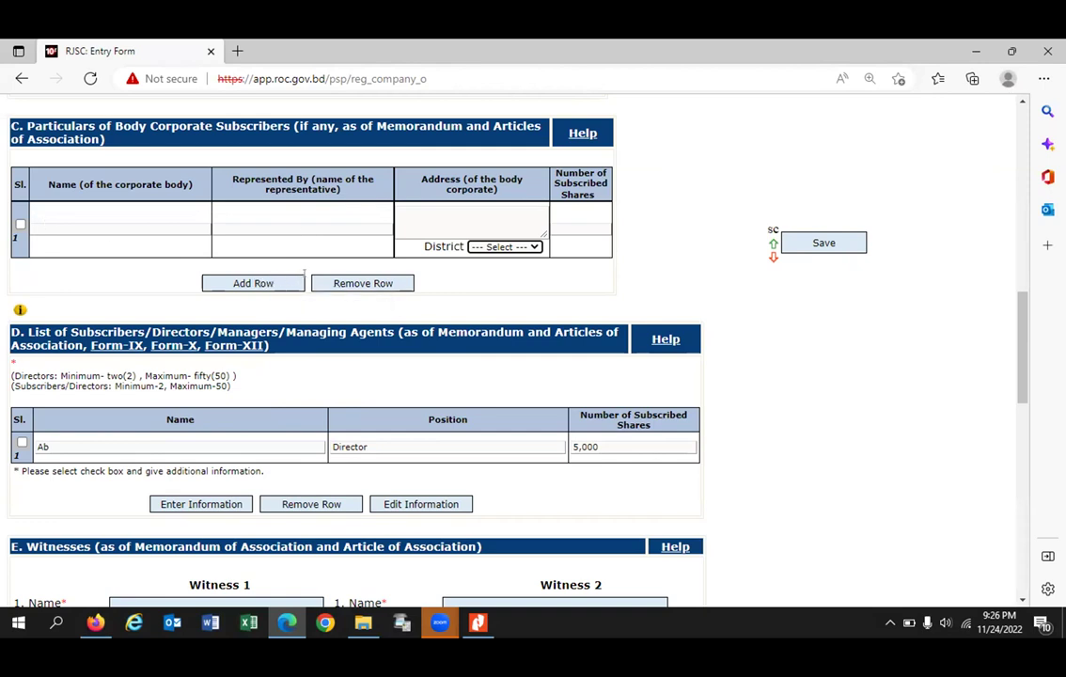
{"action": "scroll", "coordinate": [526, 306], "scroll_direction": "down", "scroll_amount": 3}
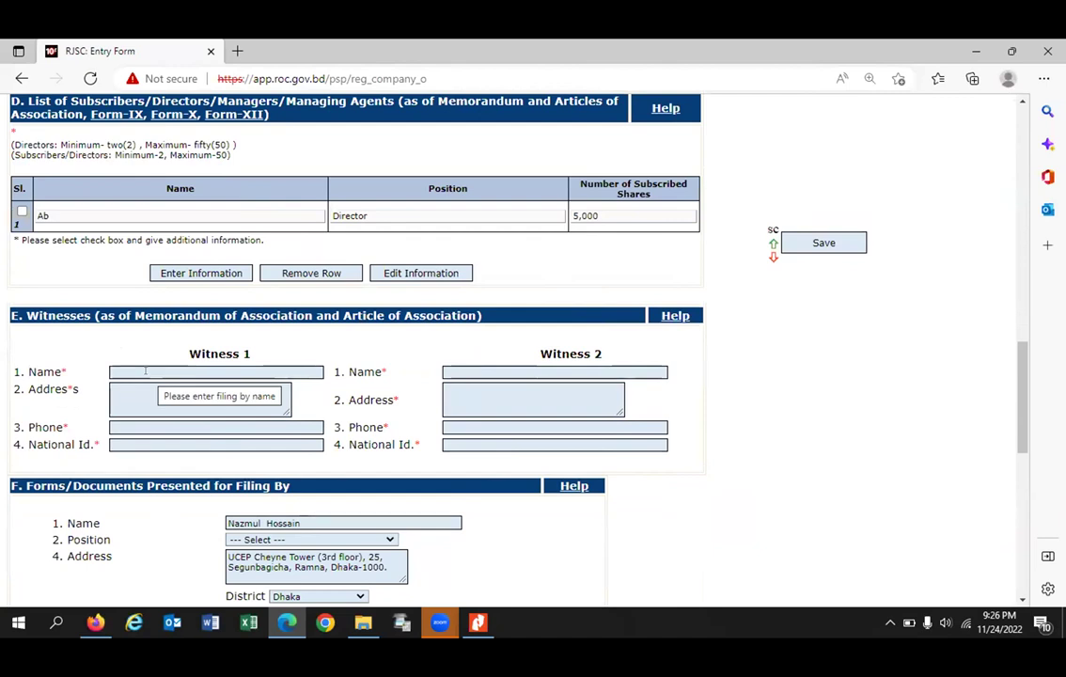
Step: Fill both witnesses' names from the saved autofill entries
{"action": "left_click", "coordinate": [146, 371]}
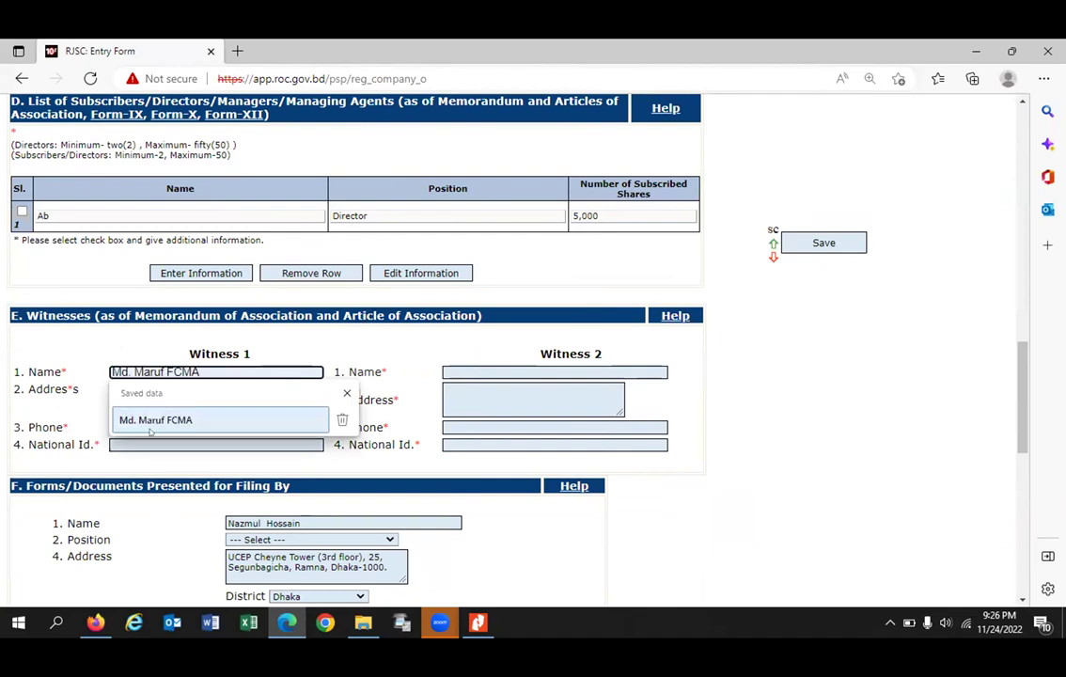
{"action": "left_click", "coordinate": [151, 422]}
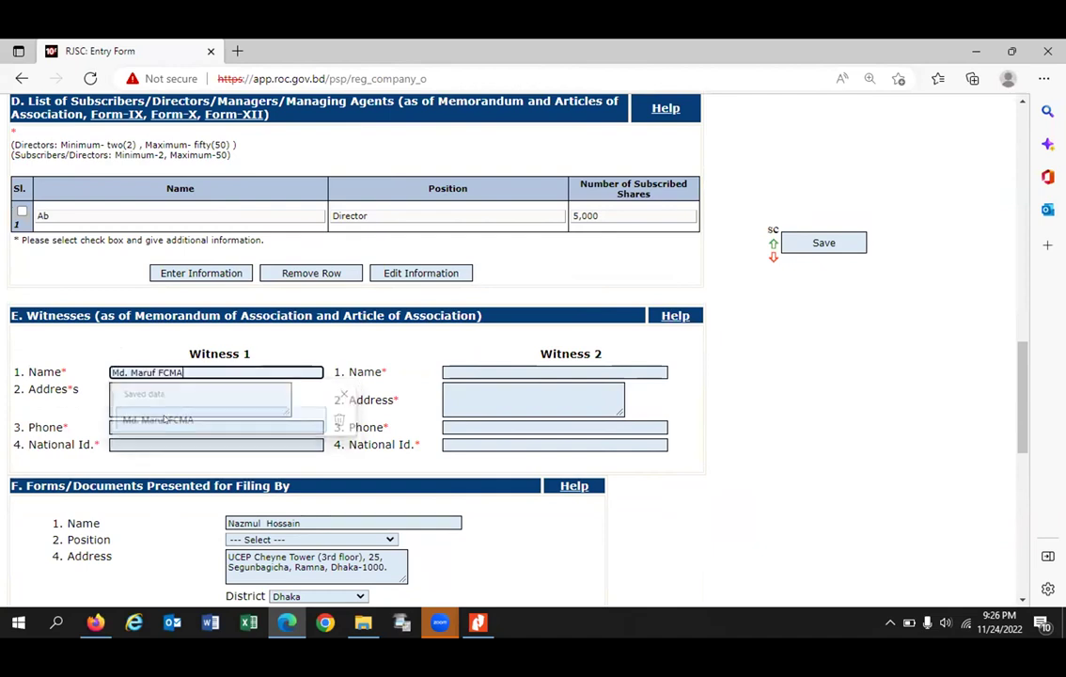
{"action": "left_click", "coordinate": [532, 371]}
{"action": "left_click", "coordinate": [489, 419]}
{"action": "left_click", "coordinate": [193, 387]}
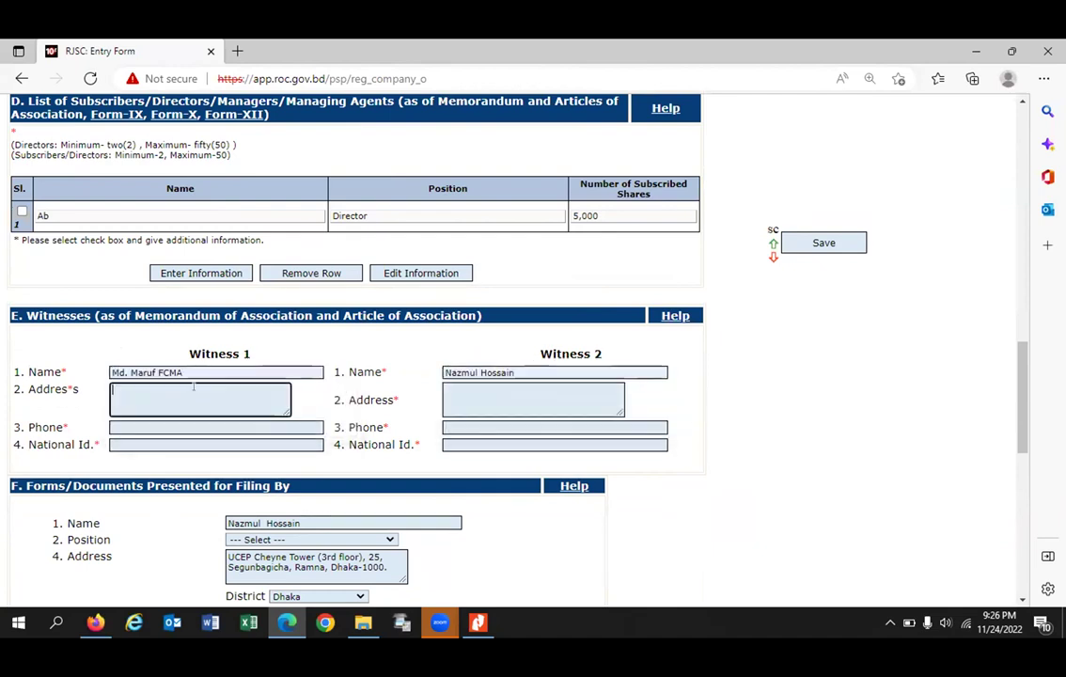
Step: Fill both witnesses' phone numbers and national IDs from saved values
{"action": "left_click", "coordinate": [155, 425]}
{"action": "left_click", "coordinate": [160, 473]}
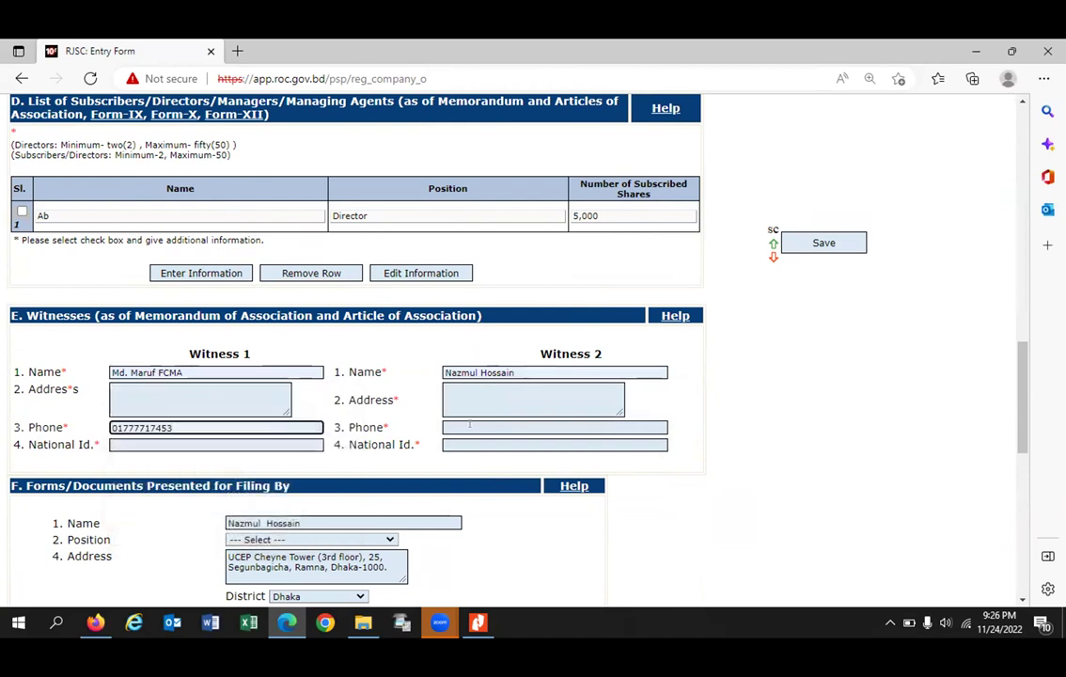
{"action": "left_click", "coordinate": [469, 426]}
{"action": "left_click", "coordinate": [493, 474]}
{"action": "left_click", "coordinate": [160, 444]}
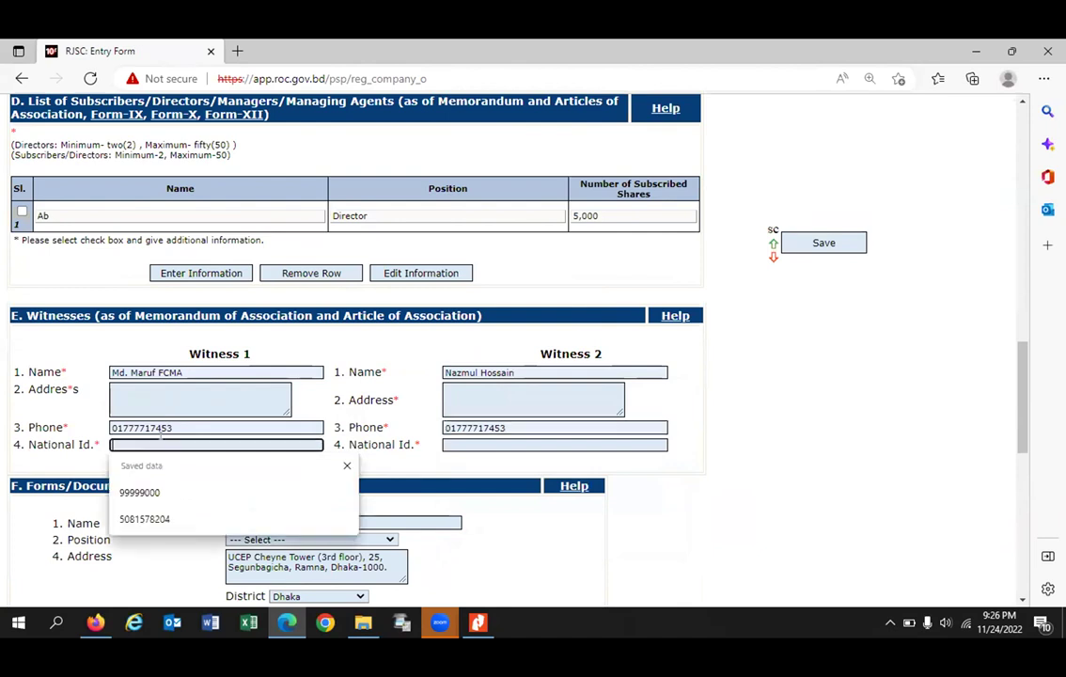
{"action": "left_click", "coordinate": [263, 491]}
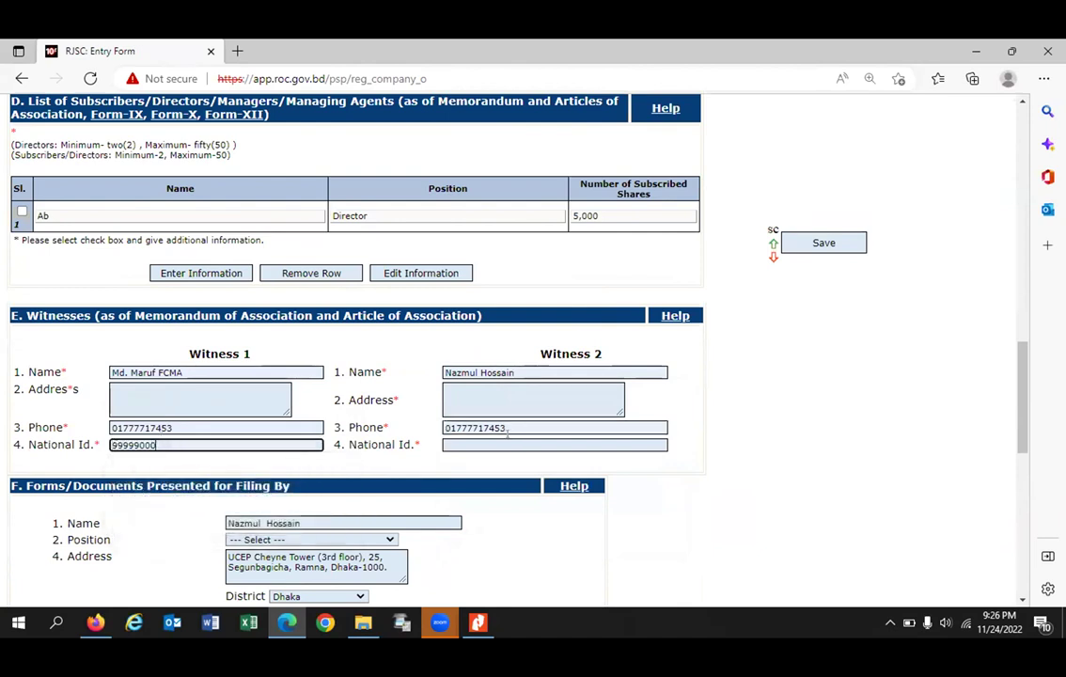
{"action": "left_click", "coordinate": [507, 444]}
{"action": "left_click", "coordinate": [480, 489]}
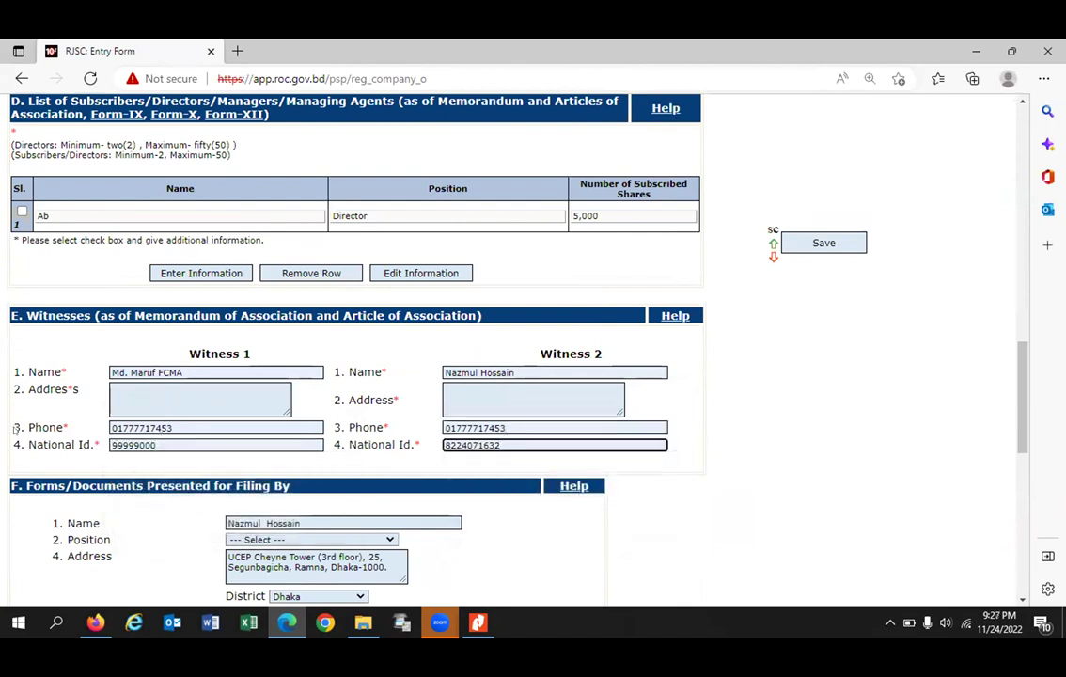
Step: Enter 'aaaaa' as Witness 1's placeholder address and move to Witness 2's address
{"action": "left_click", "coordinate": [149, 397]}
{"action": "type", "text": "aaaaa"}
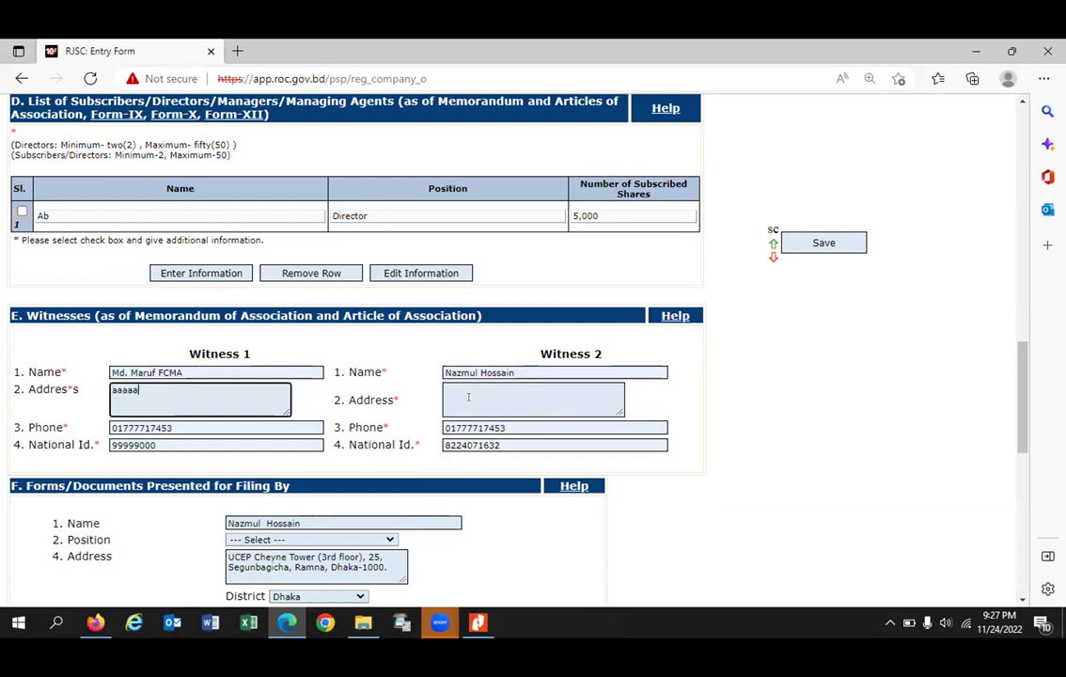
{"action": "left_click", "coordinate": [532, 407]}
Step: Enter 'cccccccc' as Witness 2's address and replace the section F presenter name with 'mam'
{"action": "type", "text": "cccccccc"}
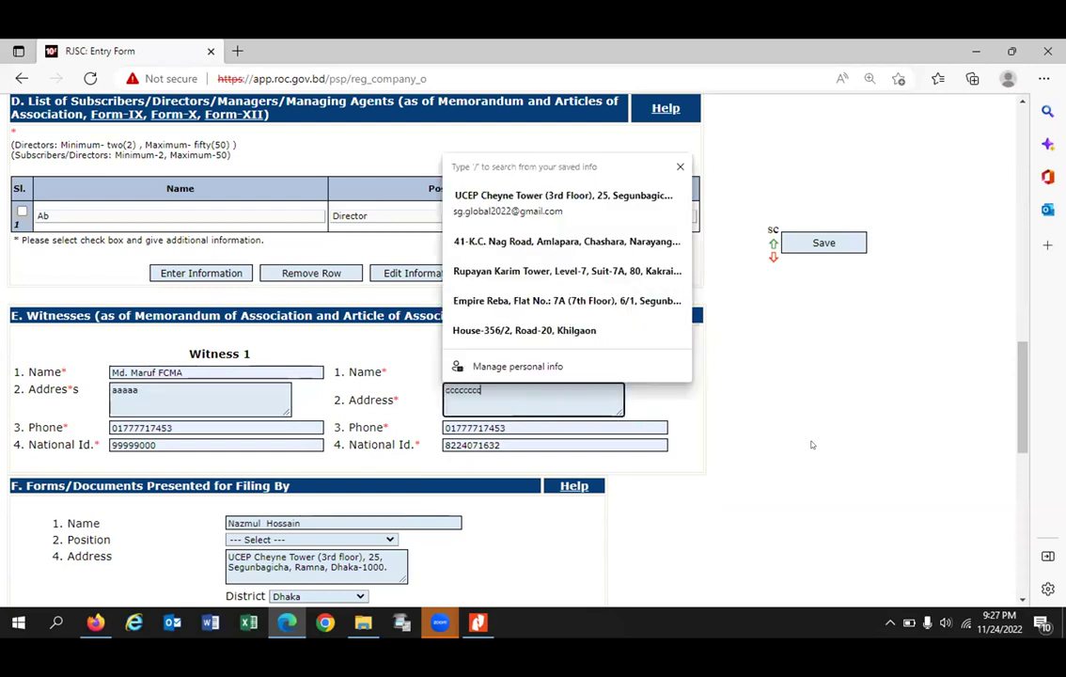
{"action": "scroll", "coordinate": [166, 410], "scroll_direction": "down", "scroll_amount": 3}
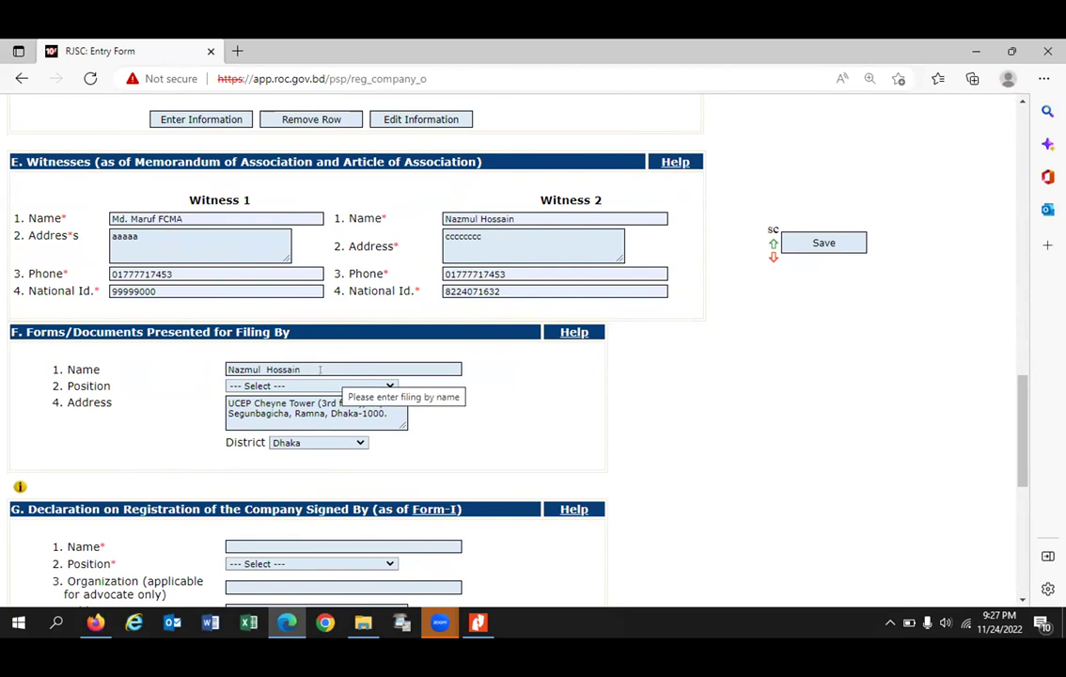
{"action": "left_click", "coordinate": [320, 363]}
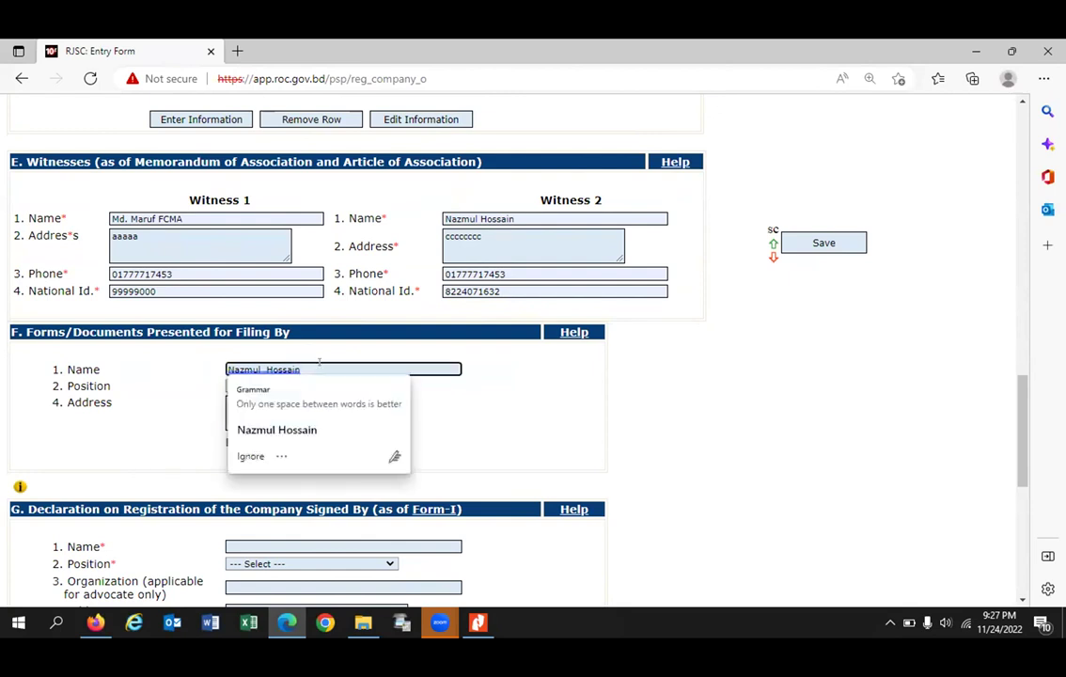
{"action": "key", "text": "BackSpace"}
{"action": "key", "text": "BackSpace"}
{"action": "key", "text": "BackSpace"}
{"action": "key", "text": "BackSpace"}
{"action": "key", "text": "BackSpace"}
{"action": "key", "text": "BackSpace"}
{"action": "key", "text": "BackSpace"}
{"action": "key", "text": "BackSpace"}
{"action": "key", "text": "BackSpace"}
{"action": "key", "text": "BackSpace"}
{"action": "key", "text": "BackSpace"}
{"action": "key", "text": "BackSpace"}
{"action": "key", "text": "BackSpace"}
{"action": "key", "text": "BackSpace"}
{"action": "key", "text": "BackSpace"}
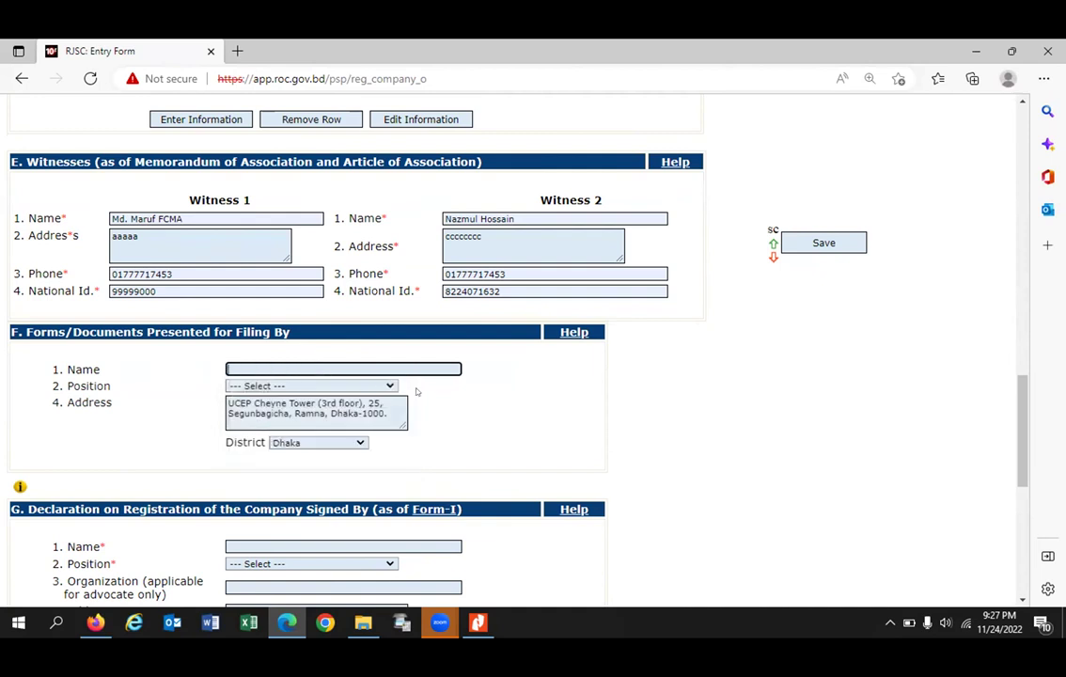
{"action": "scroll", "coordinate": [329, 282], "scroll_direction": "down", "scroll_amount": 2}
{"action": "type", "text": "mam"}
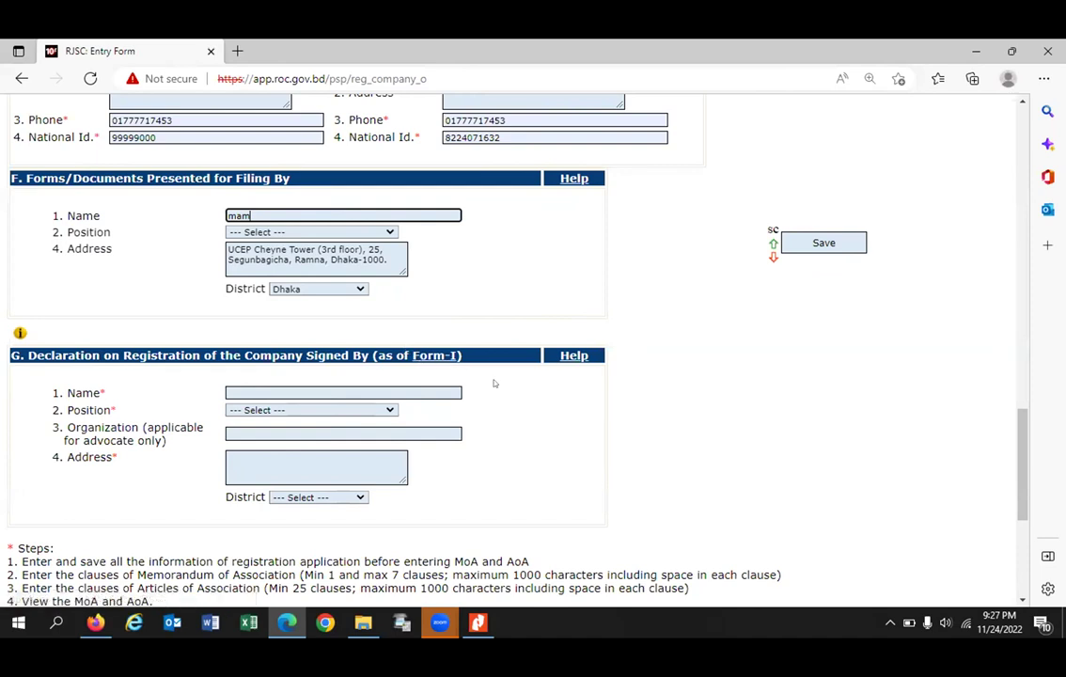
Step: Fill the section G signer's name from the saved entry, trimming it and typing 'amam'
{"action": "left_click", "coordinate": [267, 392]}
{"action": "left_click", "coordinate": [268, 442]}
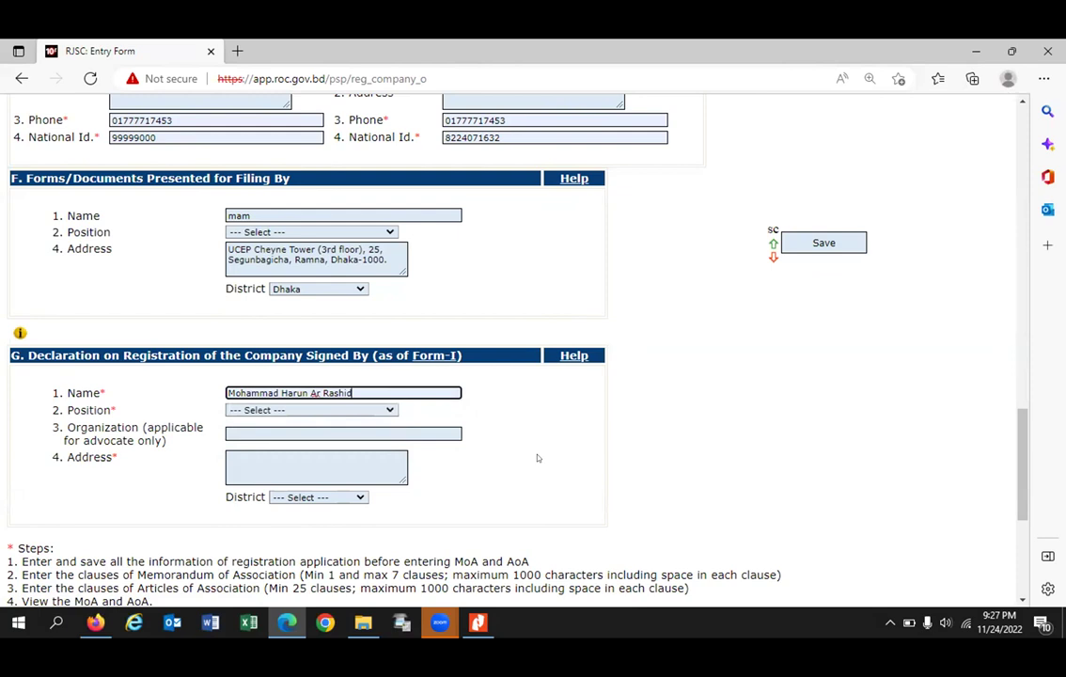
{"action": "key", "text": "BackSpace"}
{"action": "key", "text": "BackSpace"}
{"action": "key", "text": "BackSpace"}
{"action": "key", "text": "BackSpace"}
{"action": "key", "text": "BackSpace"}
{"action": "key", "text": "BackSpace"}
{"action": "key", "text": "BackSpace"}
{"action": "key", "text": "BackSpace"}
{"action": "key", "text": "BackSpace"}
{"action": "key", "text": "BackSpace"}
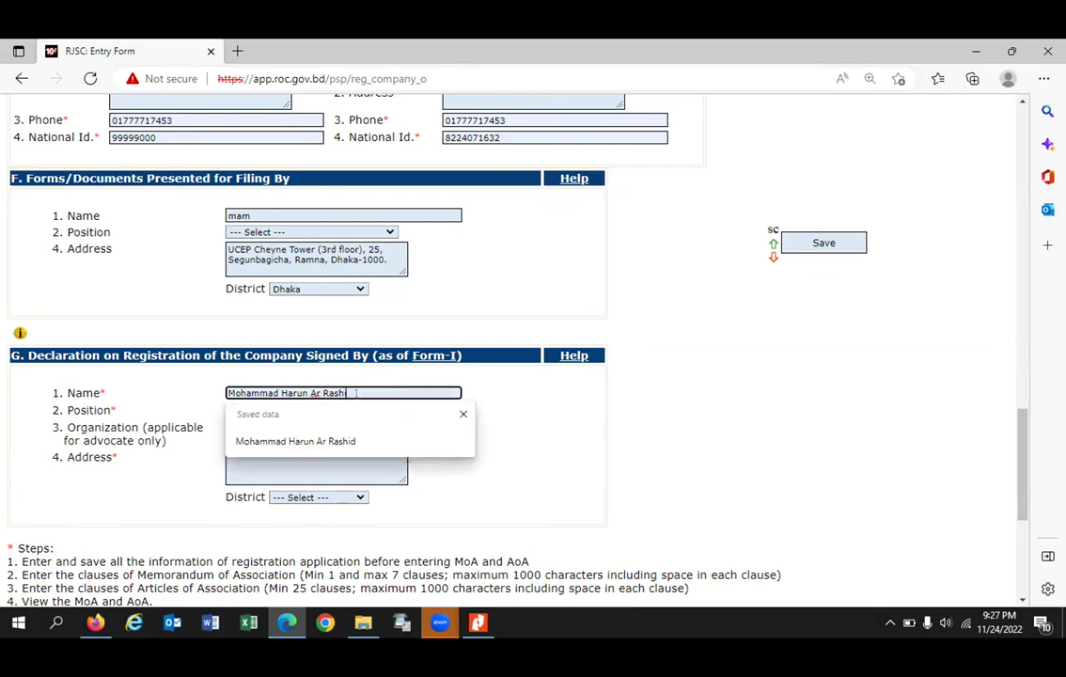
{"action": "key", "text": "BackSpace"}
{"action": "key", "text": "BackSpace"}
{"action": "key", "text": "BackSpace"}
{"action": "key", "text": "BackSpace"}
{"action": "key", "text": "BackSpace"}
{"action": "key", "text": "BackSpace"}
{"action": "key", "text": "BackSpace"}
{"action": "key", "text": "BackSpace"}
{"action": "key", "text": "BackSpace"}
{"action": "key", "text": "BackSpace"}
{"action": "key", "text": "BackSpace"}
{"action": "key", "text": "BackSpace"}
{"action": "key", "text": "BackSpace"}
{"action": "key", "text": "BackSpace"}
{"action": "type", "text": "amam"}
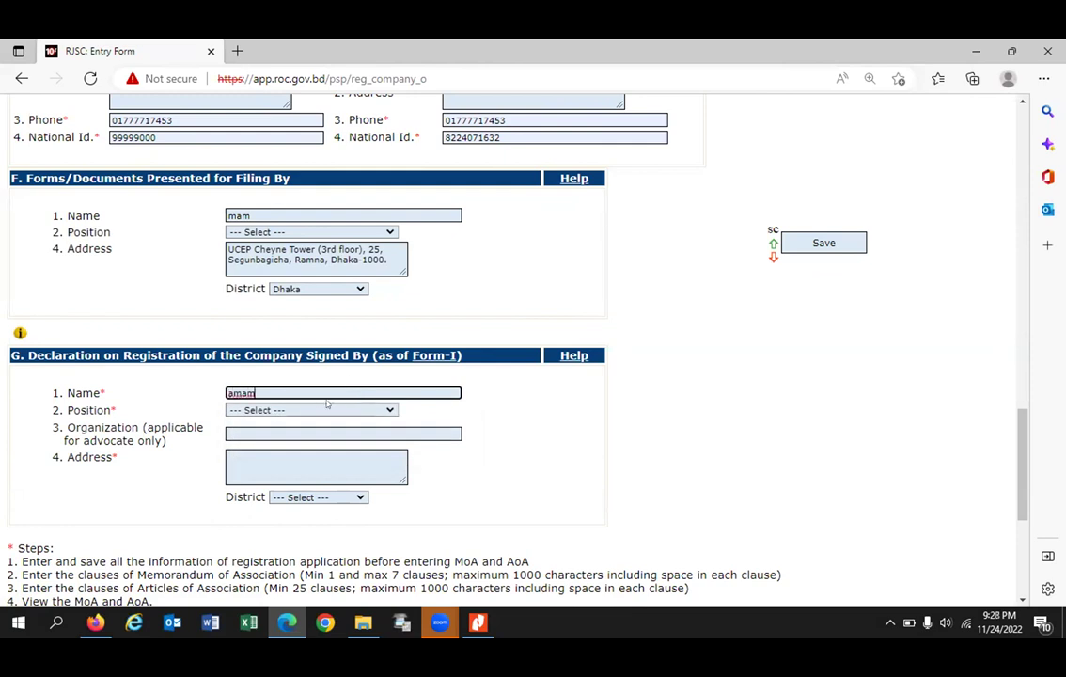
Step: Set the signer's position to Managing Director
{"action": "left_click", "coordinate": [326, 410]}
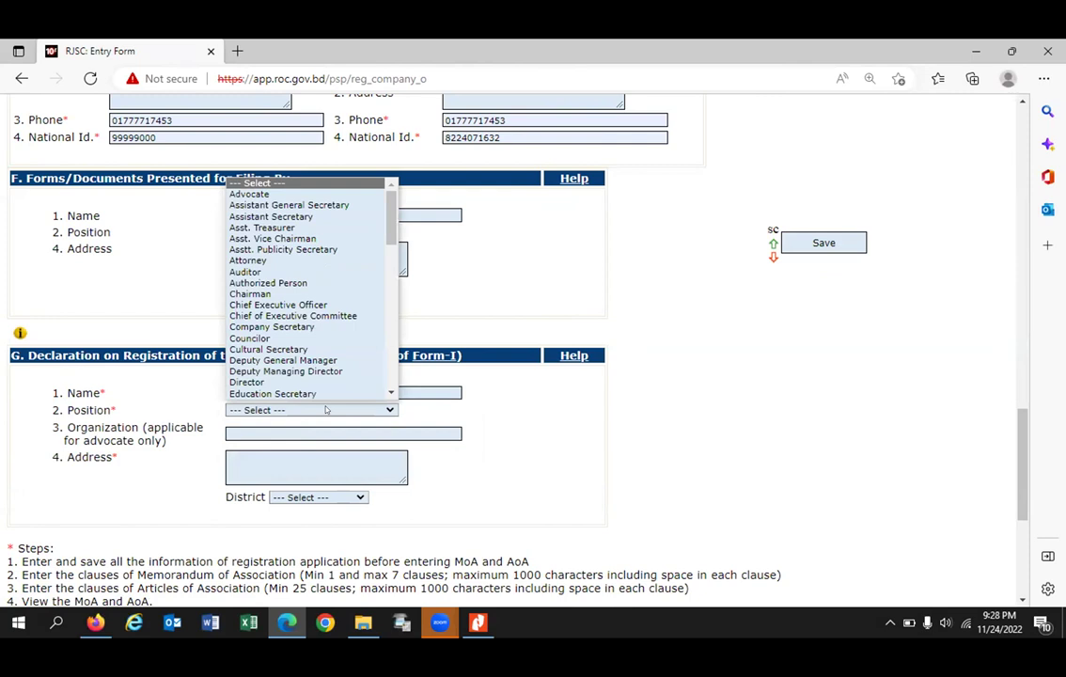
{"action": "key", "text": "m"}
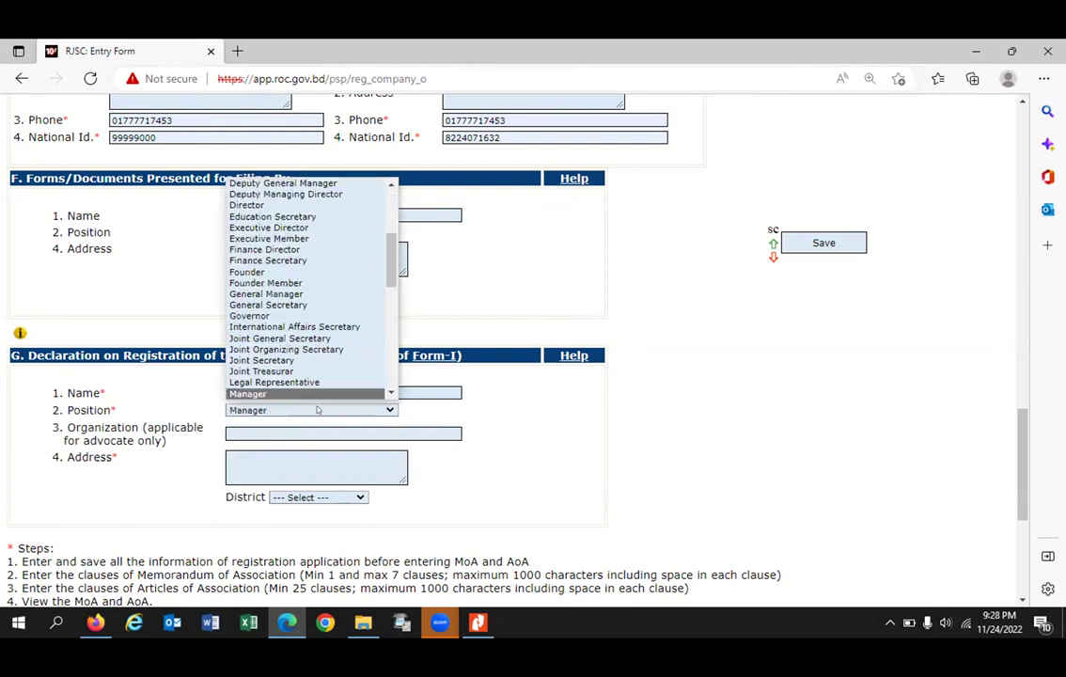
{"action": "key", "text": "Down"}
{"action": "key", "text": "Down"}
{"action": "key", "text": "Return"}
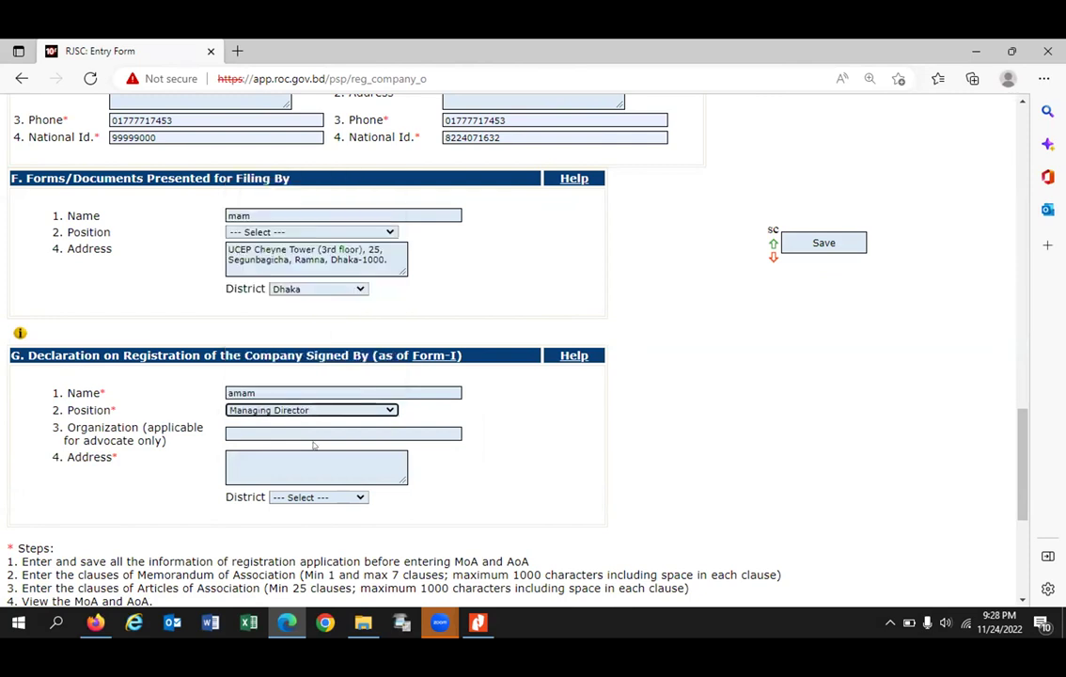
Step: Pick a saved address, set the district to Dhaka, and save the application
{"action": "left_click", "coordinate": [312, 460]}
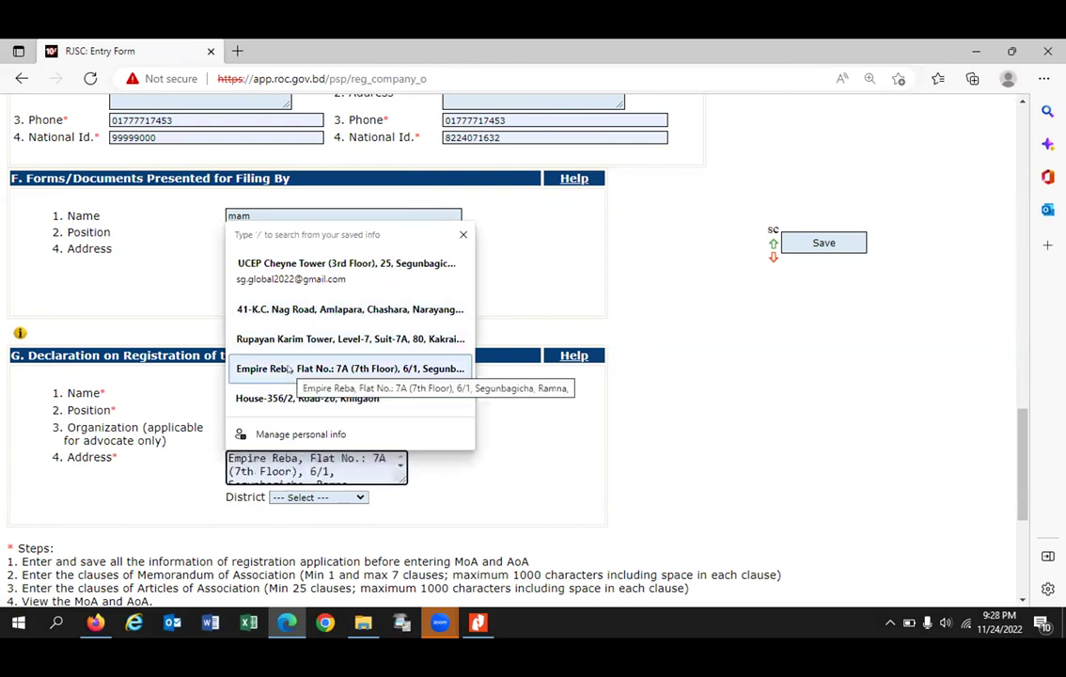
{"action": "left_click", "coordinate": [289, 369]}
{"action": "left_click", "coordinate": [317, 497]}
{"action": "key", "text": "d"}
{"action": "key", "text": "Return"}
{"action": "scroll", "coordinate": [515, 454], "scroll_direction": "down", "scroll_amount": 3}
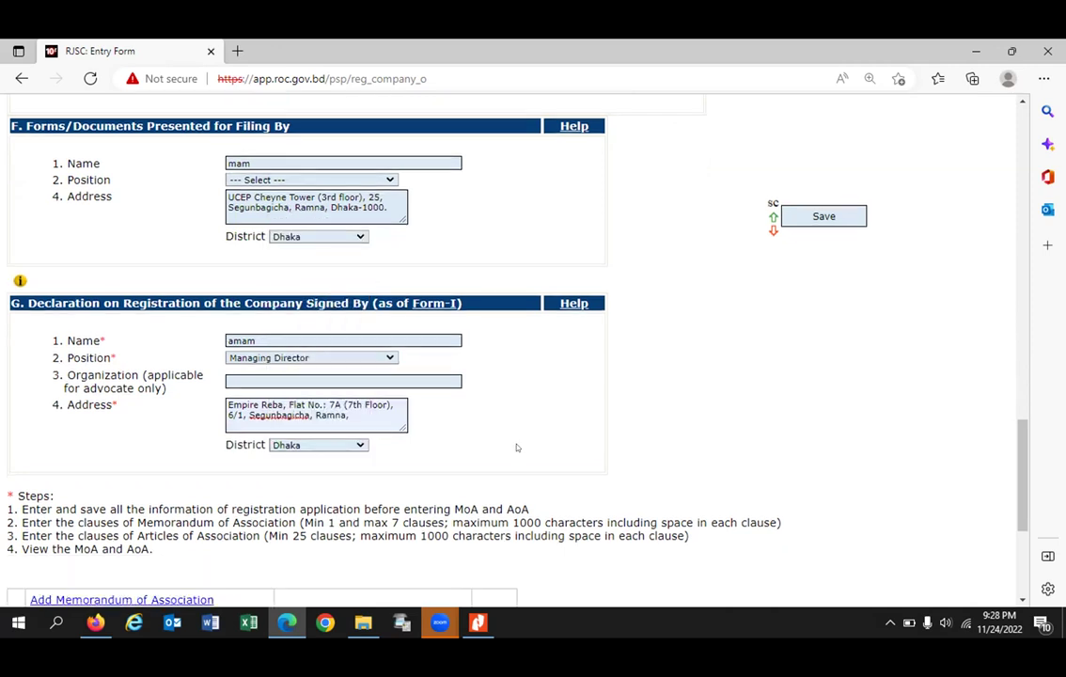
{"action": "left_click", "coordinate": [834, 240]}
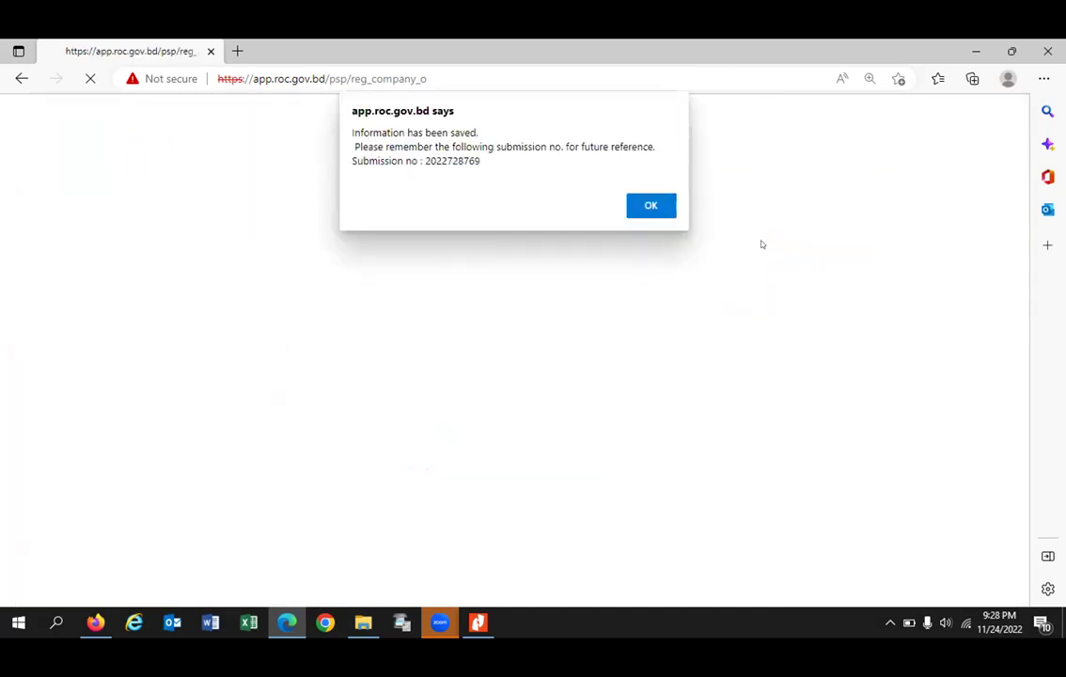
{"action": "left_click", "coordinate": [658, 207]}
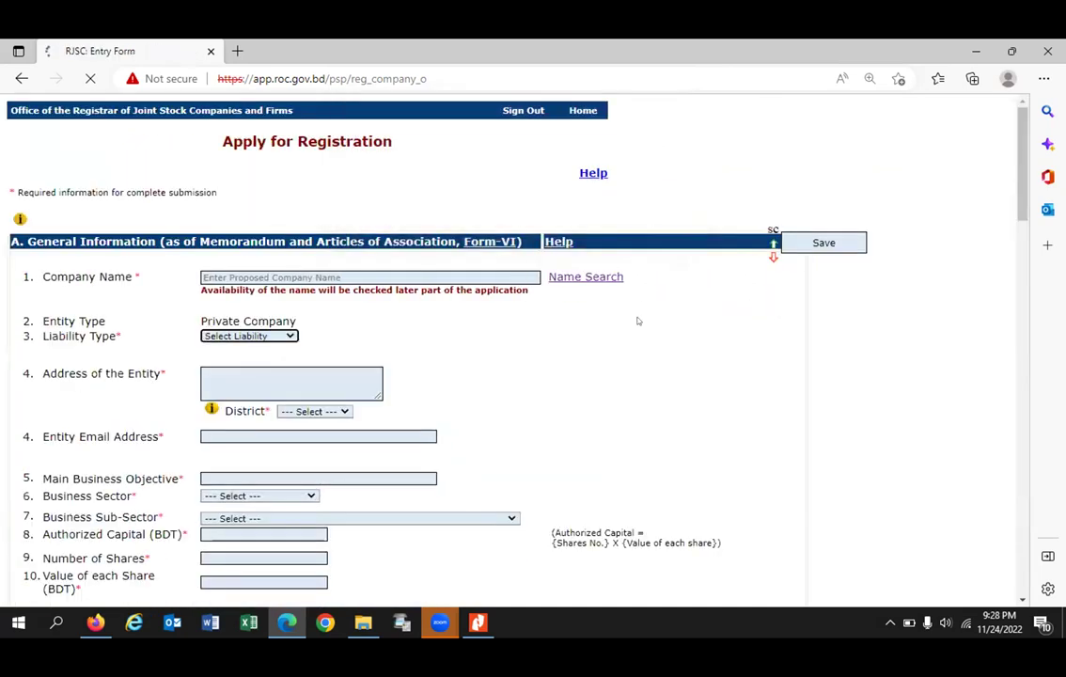
{"action": "scroll", "coordinate": [629, 331], "scroll_direction": "down", "scroll_amount": 5}
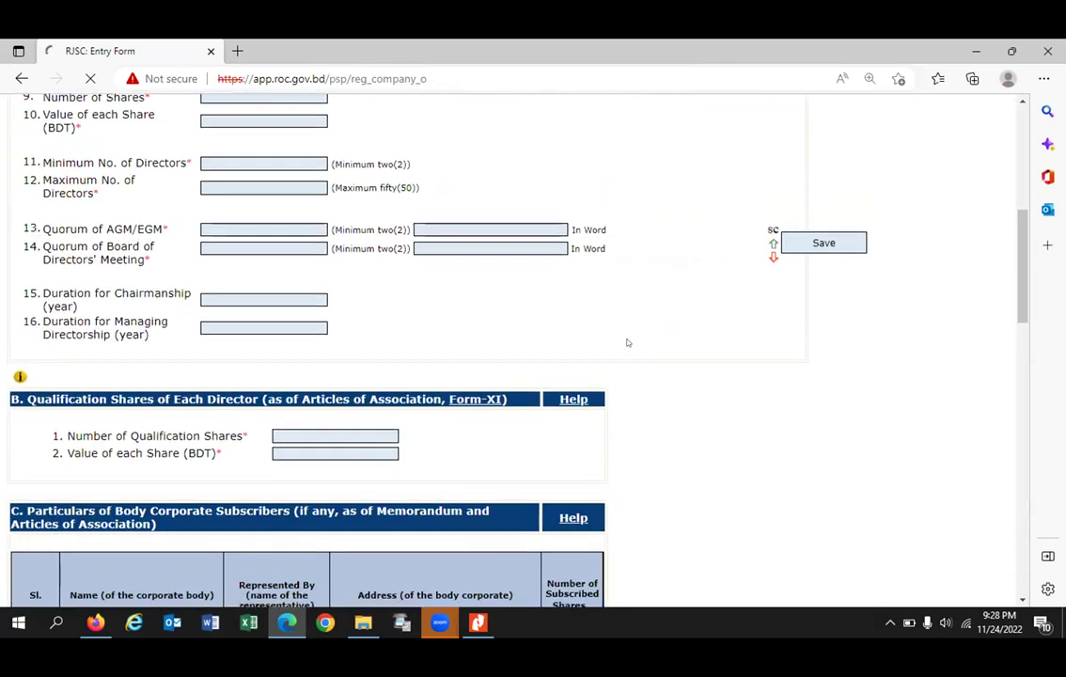
{"action": "scroll", "coordinate": [627, 343], "scroll_direction": "down", "scroll_amount": 5}
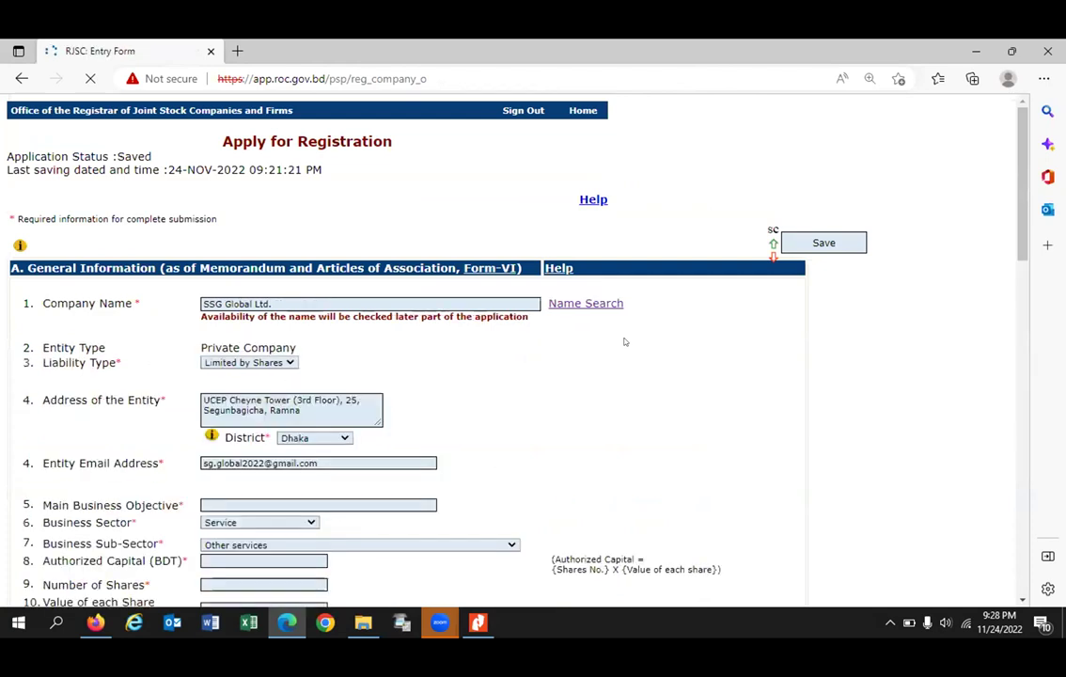
{"action": "scroll", "coordinate": [626, 342], "scroll_direction": "down", "scroll_amount": 4}
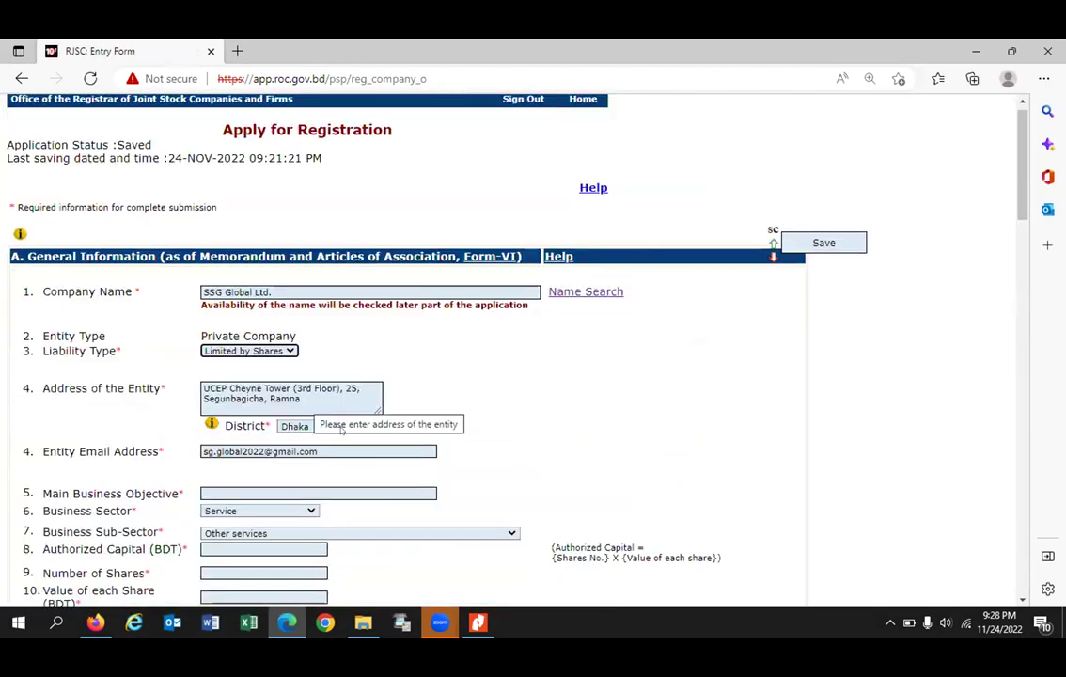
{"action": "scroll", "coordinate": [341, 428], "scroll_direction": "down", "scroll_amount": 7}
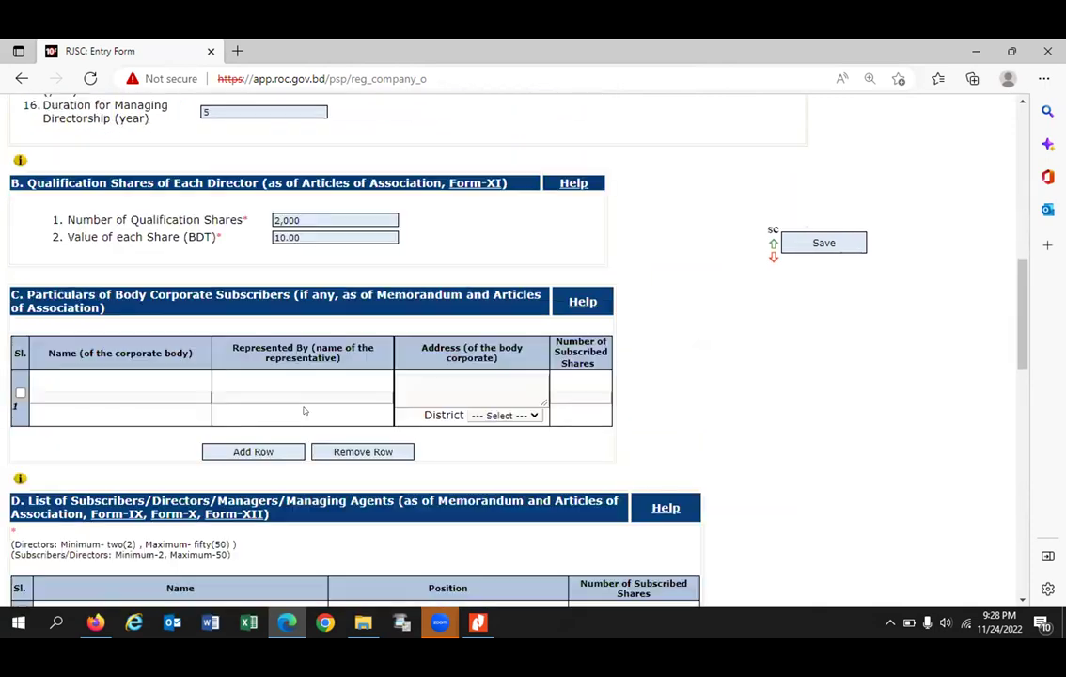
{"action": "scroll", "coordinate": [303, 410], "scroll_direction": "down", "scroll_amount": 9}
Step: Open the Windows Microphone privacy settings from the system tray icon
{"action": "scroll", "coordinate": [268, 371], "scroll_direction": "down", "scroll_amount": 5}
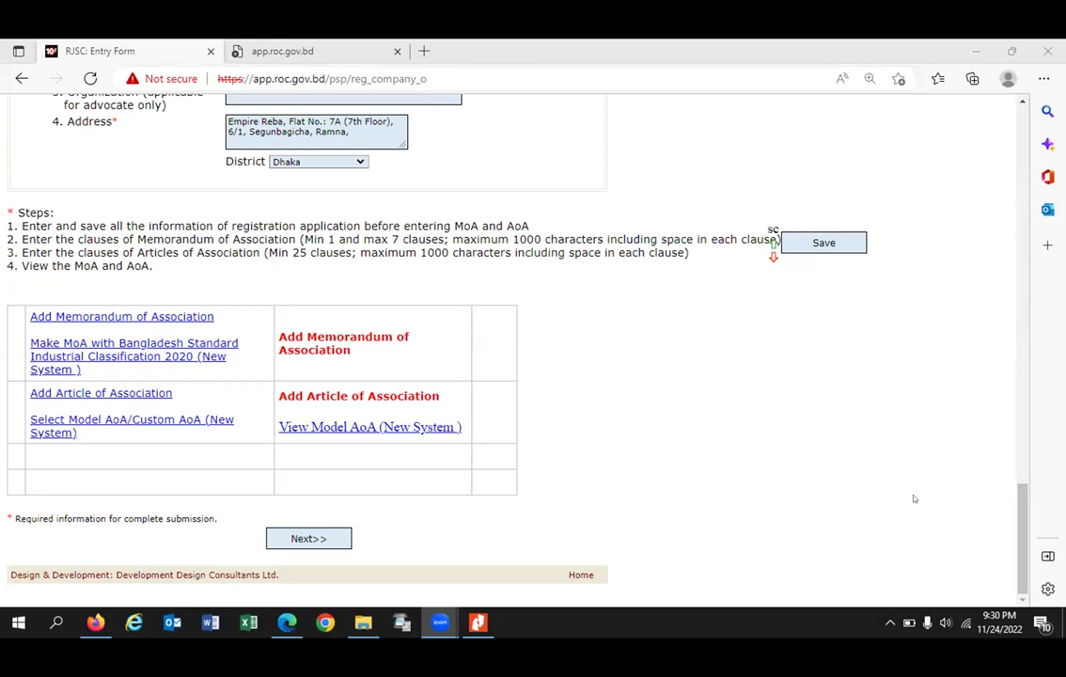
{"action": "left_click", "coordinate": [926, 625]}
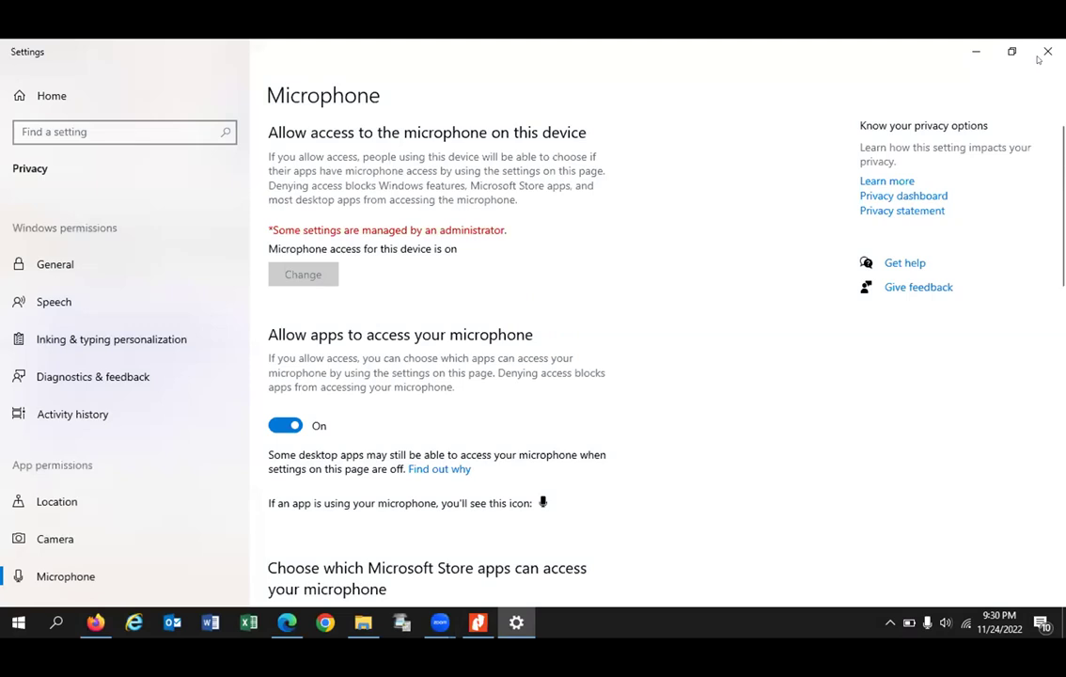
Step: Close the Microphone settings window to return to the RJSC Entry Form
{"action": "left_click", "coordinate": [1047, 51]}
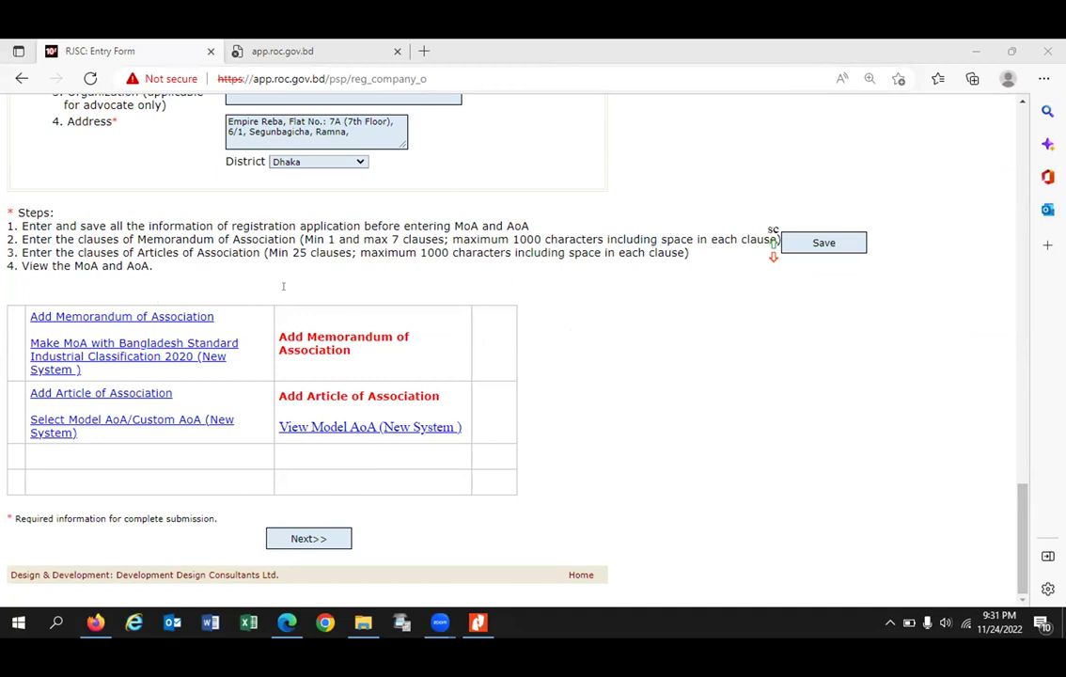
Step: Open the Add Memorandum of Association page in a new browser tab
{"action": "scroll", "coordinate": [283, 286], "scroll_direction": "up", "scroll_amount": 3}
{"action": "scroll", "coordinate": [315, 334], "scroll_direction": "up", "scroll_amount": 10}
{"action": "scroll", "coordinate": [311, 331], "scroll_direction": "down", "scroll_amount": 13}
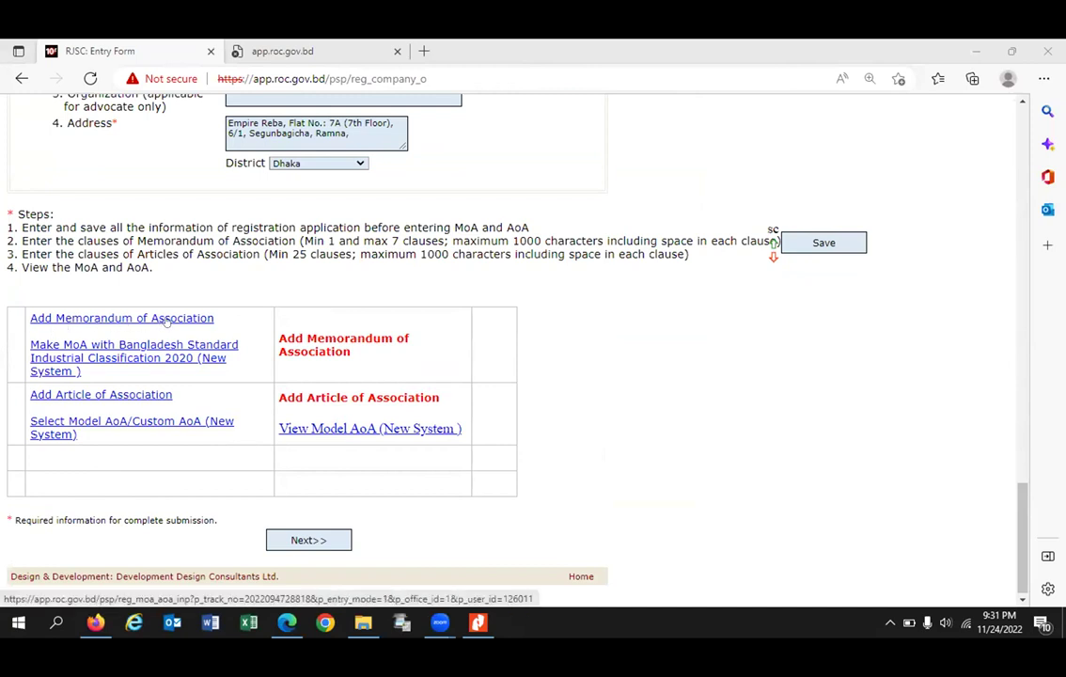
{"action": "left_click", "coordinate": [166, 320]}
{"action": "right_click", "coordinate": [165, 320]}
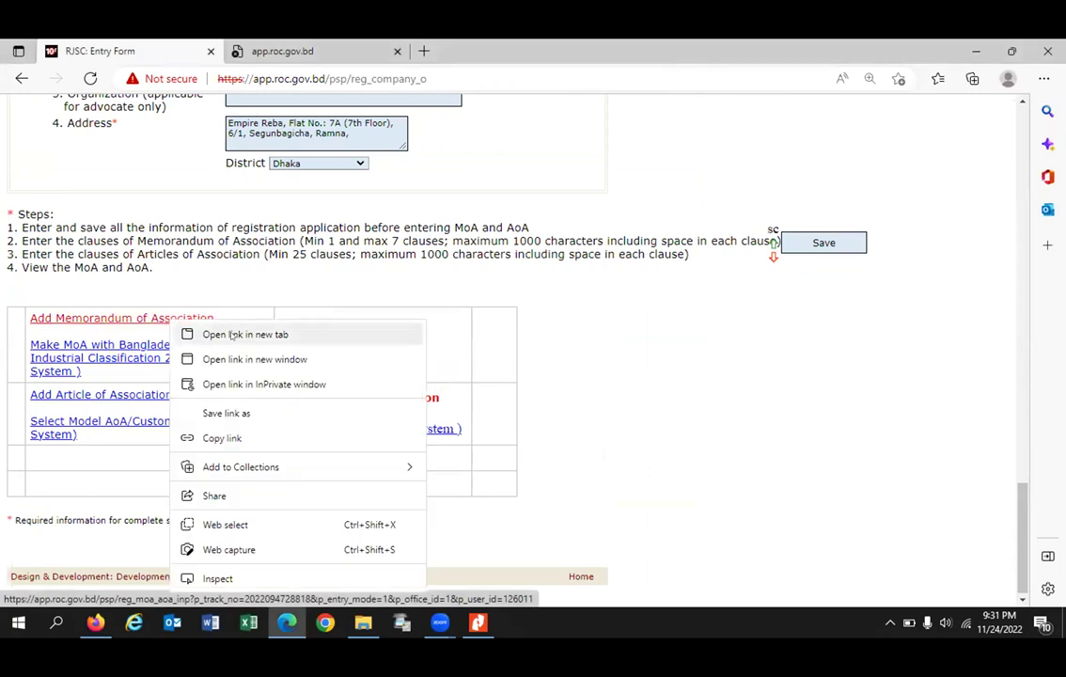
{"action": "left_click", "coordinate": [240, 333]}
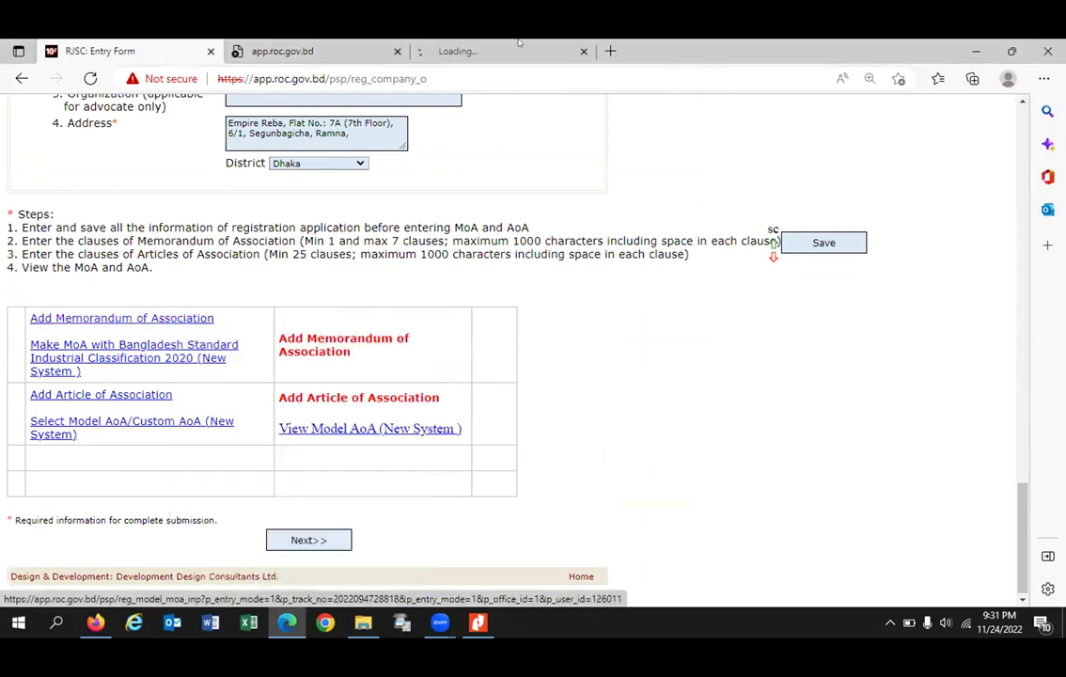
Step: Close the disconnected tab and place the cursor in the first Objectives field
{"action": "left_click", "coordinate": [294, 49]}
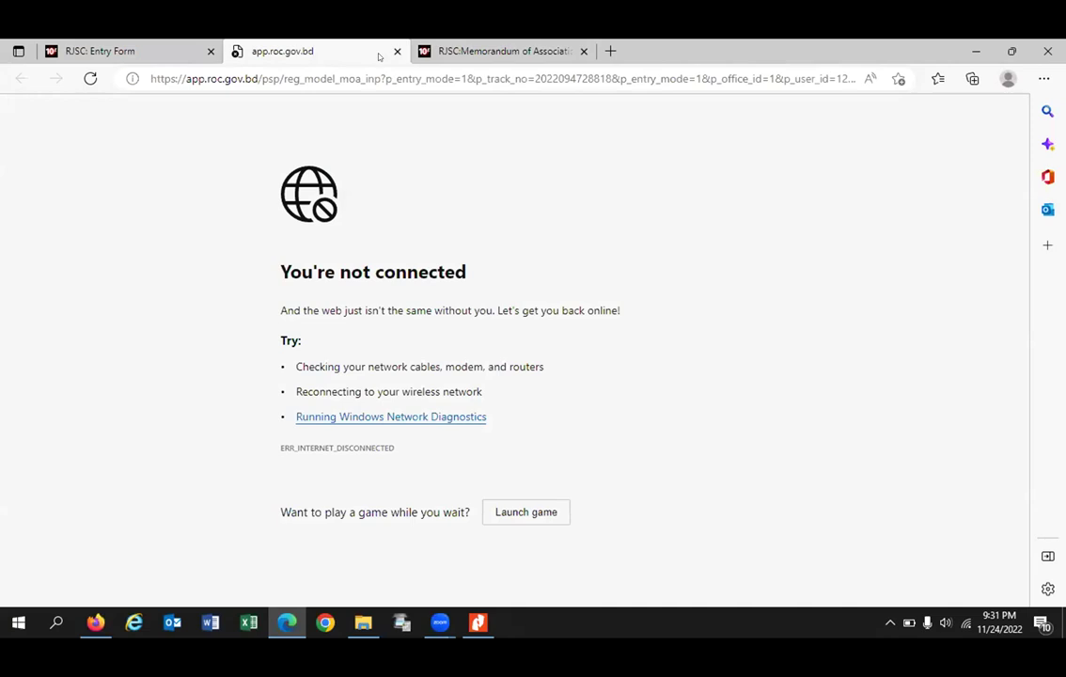
{"action": "left_click", "coordinate": [397, 50]}
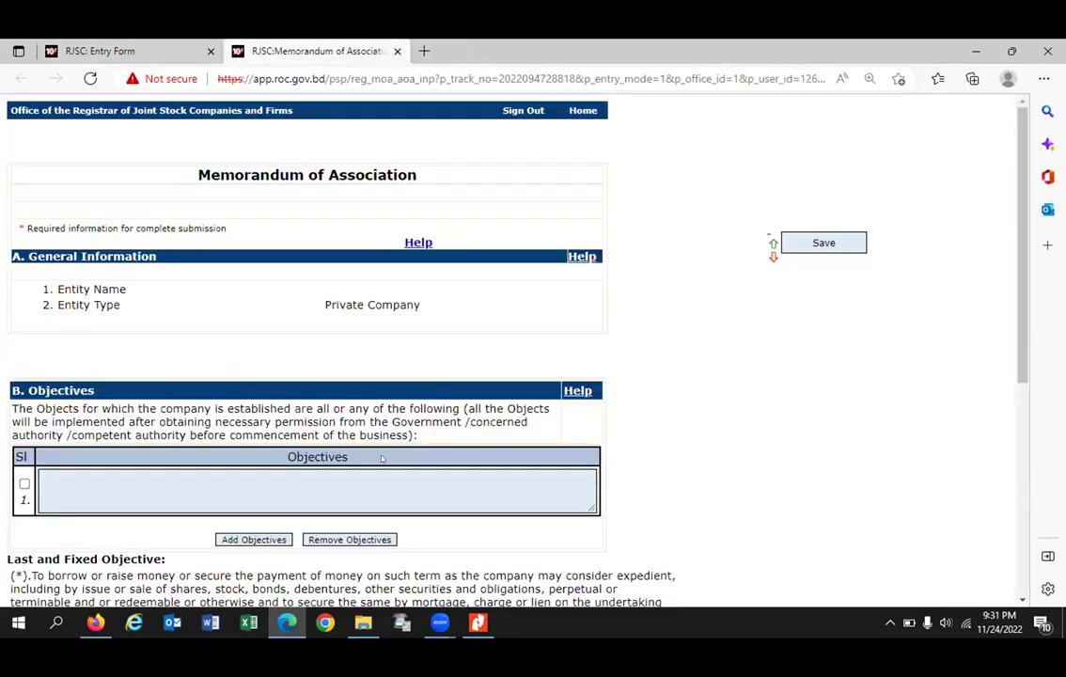
{"action": "scroll", "coordinate": [216, 460], "scroll_direction": "down", "scroll_amount": 1}
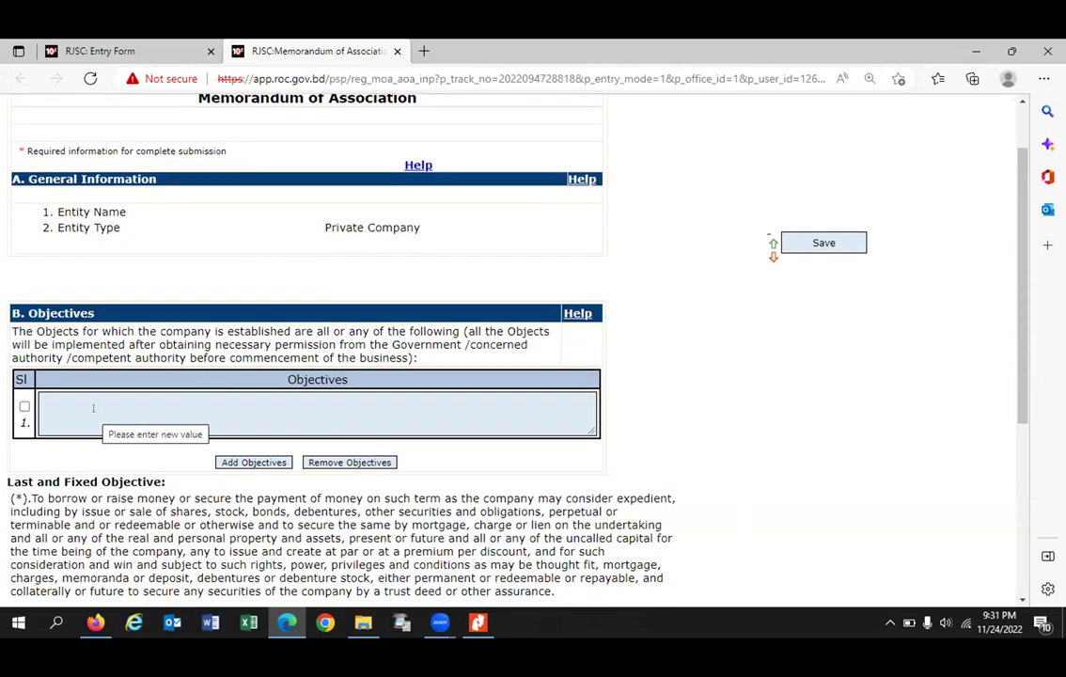
{"action": "left_click", "coordinate": [55, 397]}
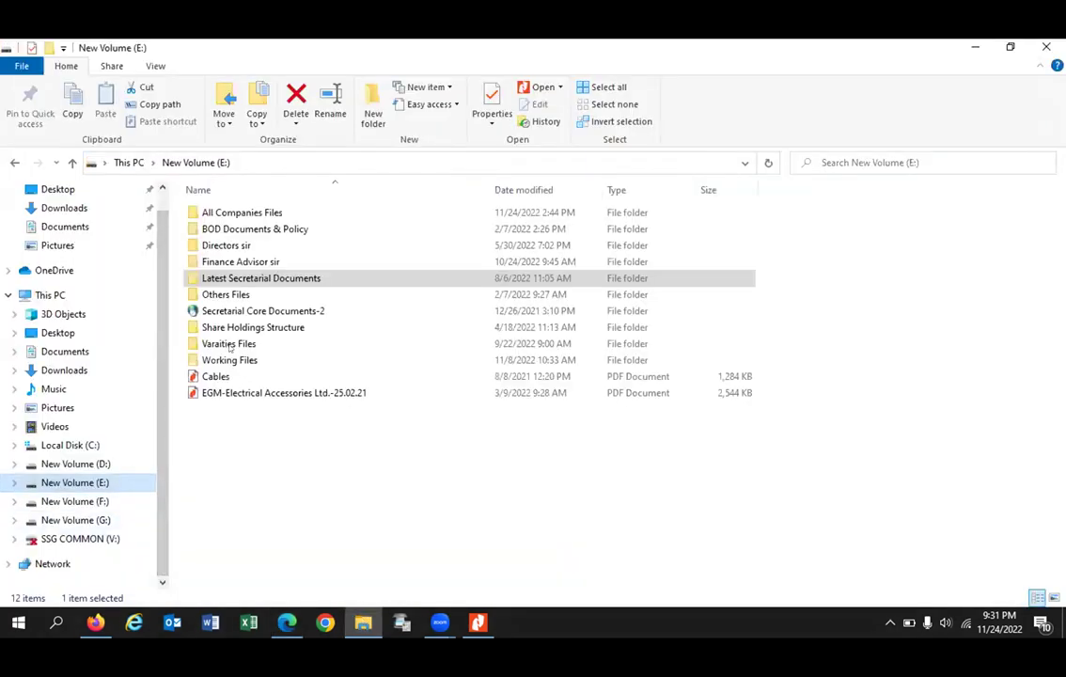
Step: Open Working Files and then its RJSC folder on New Volume (E:)
{"action": "left_click", "coordinate": [228, 360]}
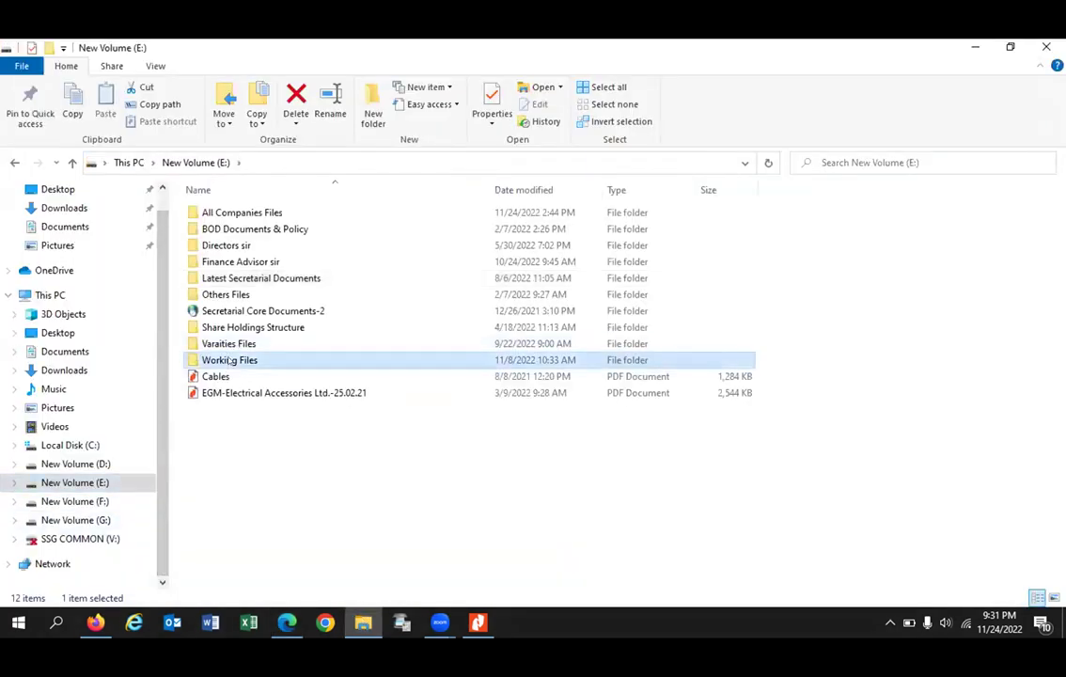
{"action": "double_click", "coordinate": [217, 358]}
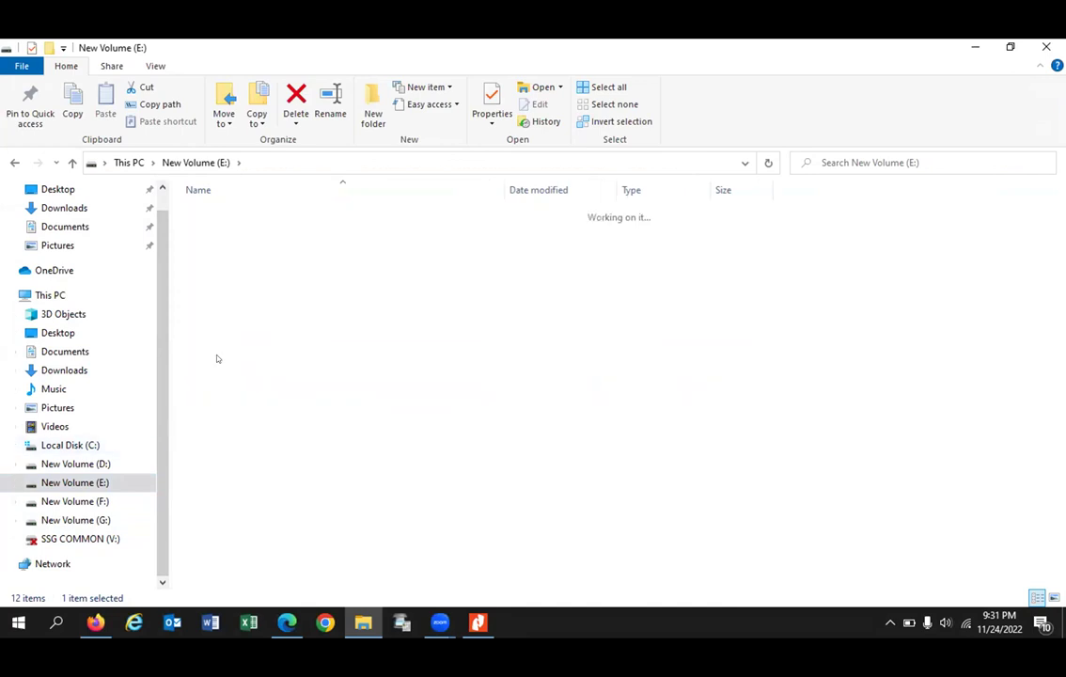
{"action": "double_click", "coordinate": [222, 425]}
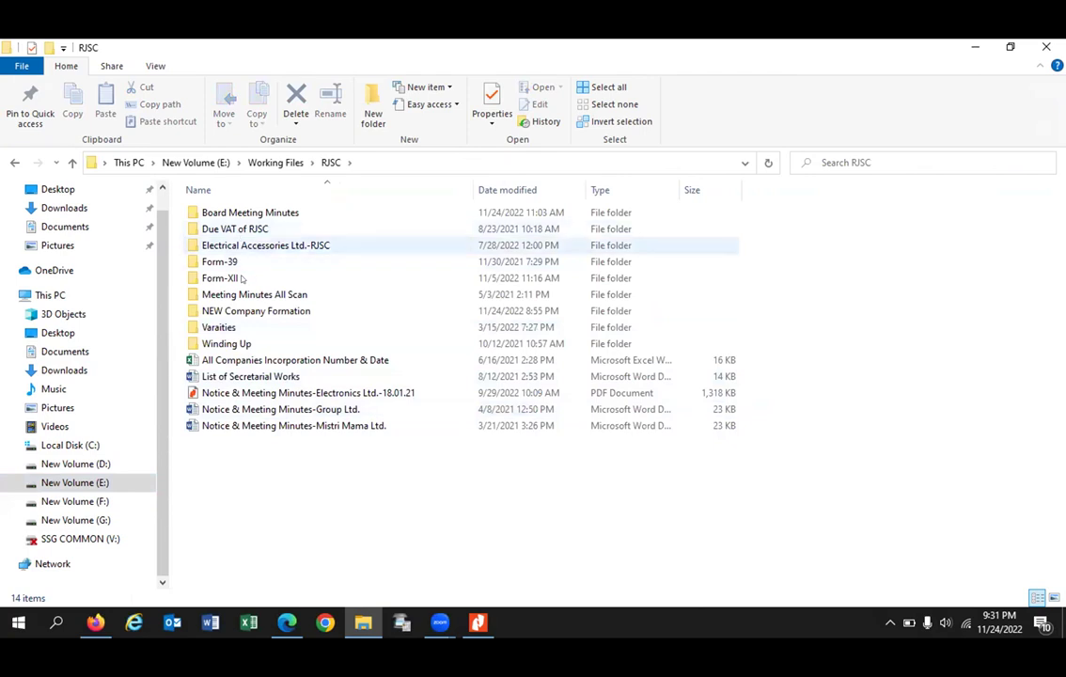
Step: Open MOA-SSG Global Limited from NEW Company Formation and select clause 01's objectives text
{"action": "double_click", "coordinate": [241, 311]}
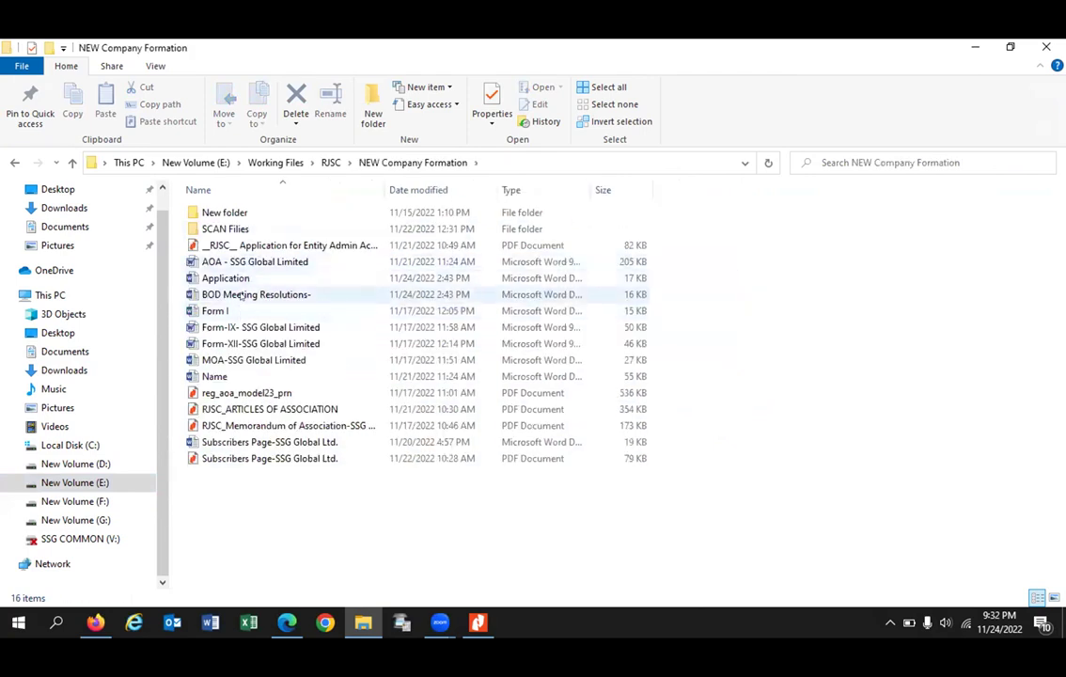
{"action": "double_click", "coordinate": [231, 358]}
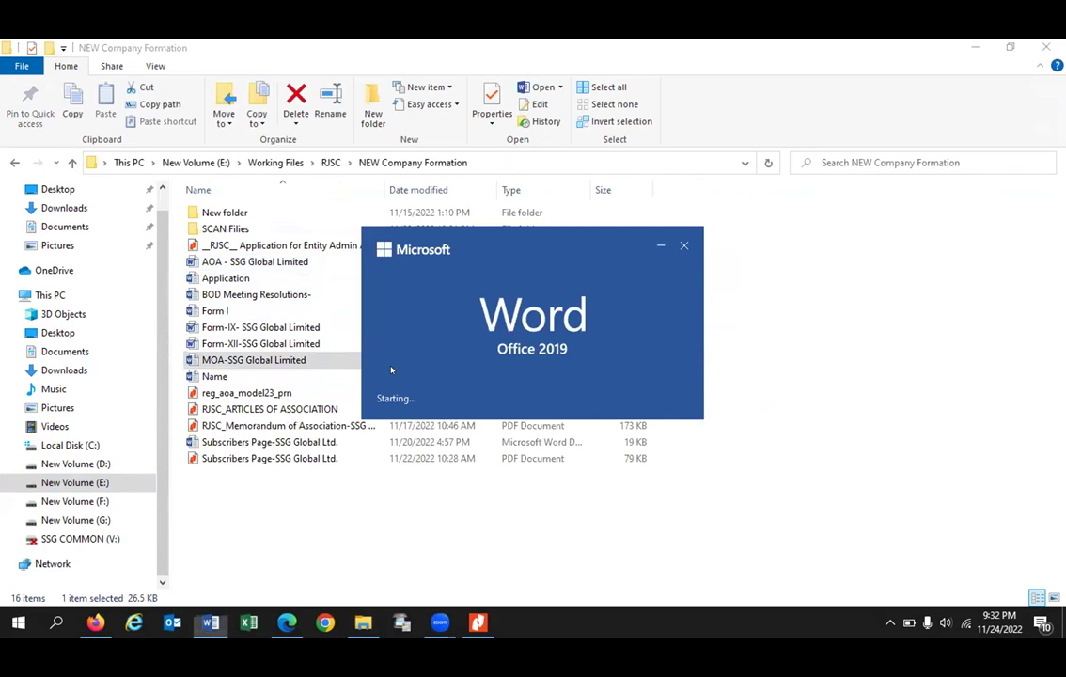
{"action": "scroll", "coordinate": [404, 366], "scroll_direction": "down", "scroll_amount": 8}
{"action": "scroll", "coordinate": [452, 357], "scroll_direction": "down", "scroll_amount": 15}
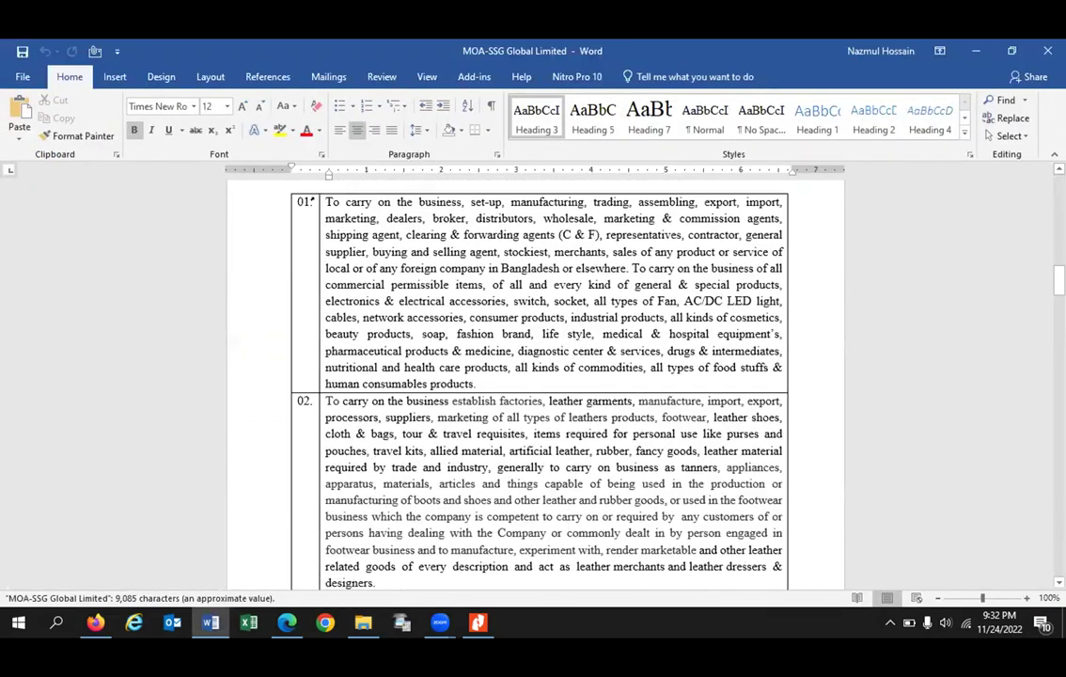
{"action": "left_click_drag", "start_coordinate": [323, 201], "coordinate": [472, 385]}
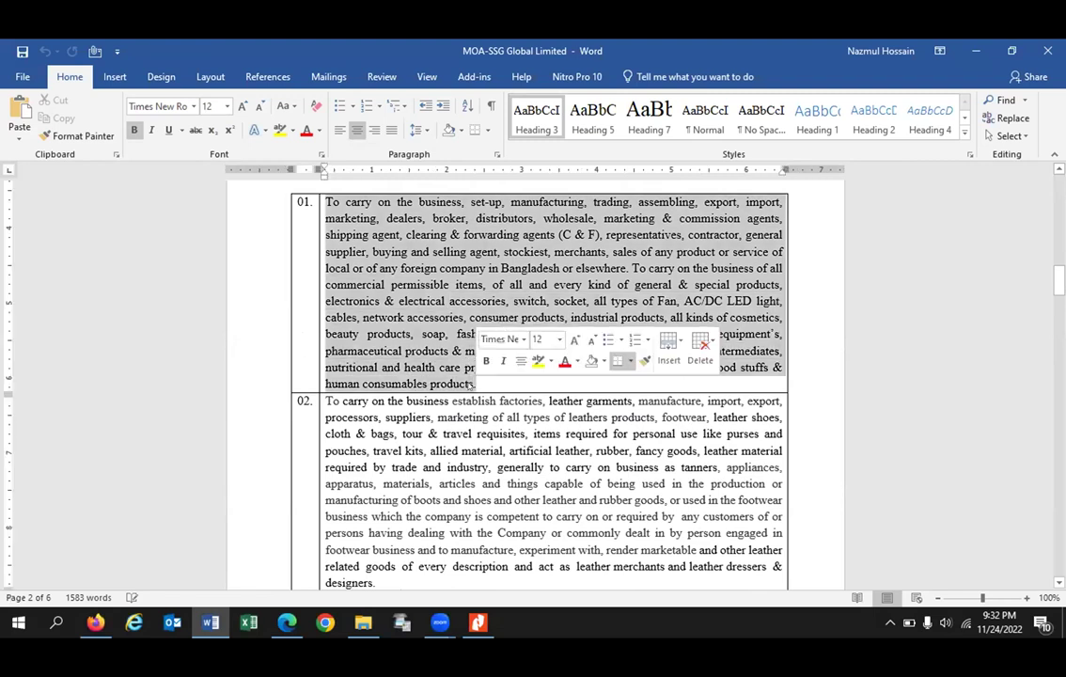
Step: Minimize Word and File Explorer to bring back the RJSC objectives page
{"action": "key", "text": "alt+Tab"}
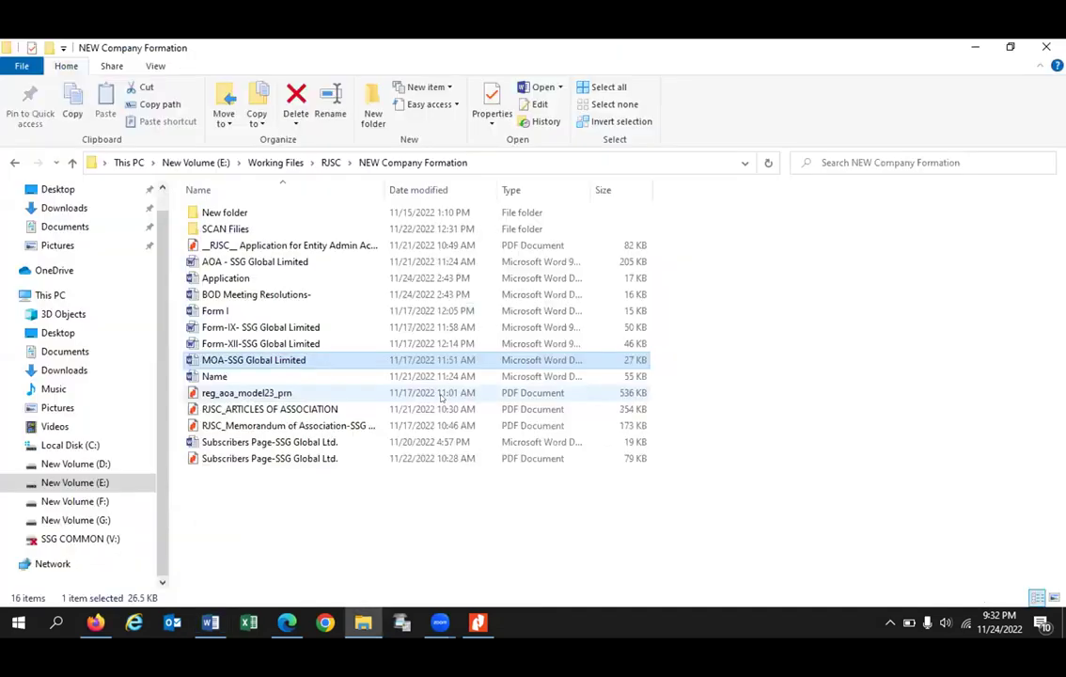
{"action": "key", "text": "alt+Tab"}
{"action": "left_click", "coordinate": [451, 623]}
{"action": "left_click", "coordinate": [468, 531]}
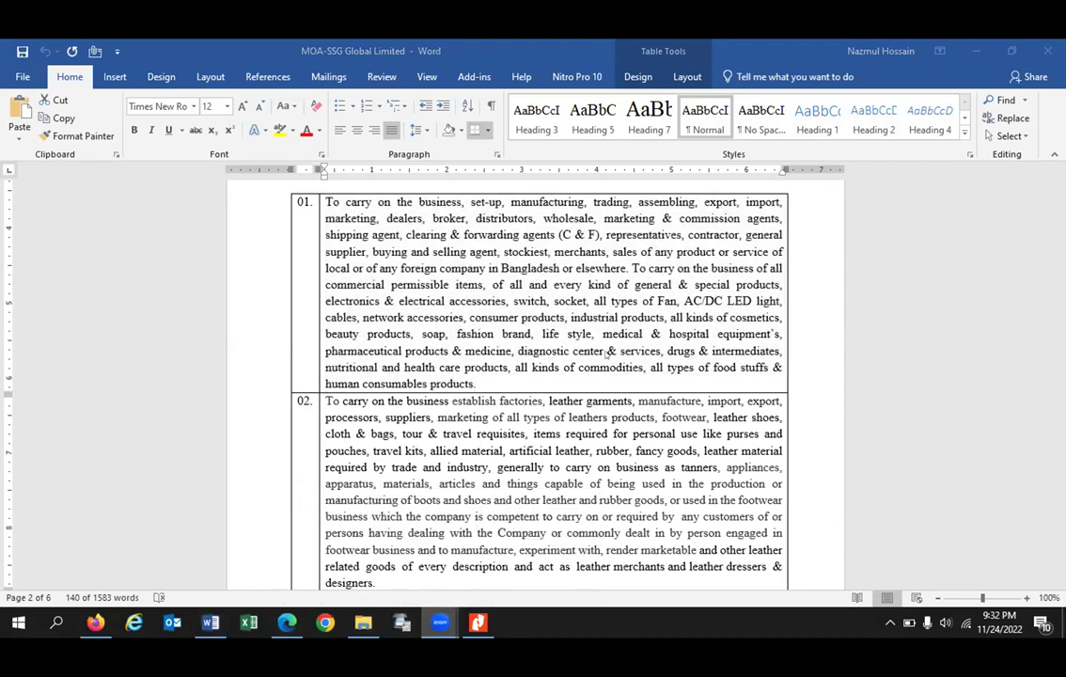
{"action": "mouse_move", "coordinate": [439, 623]}
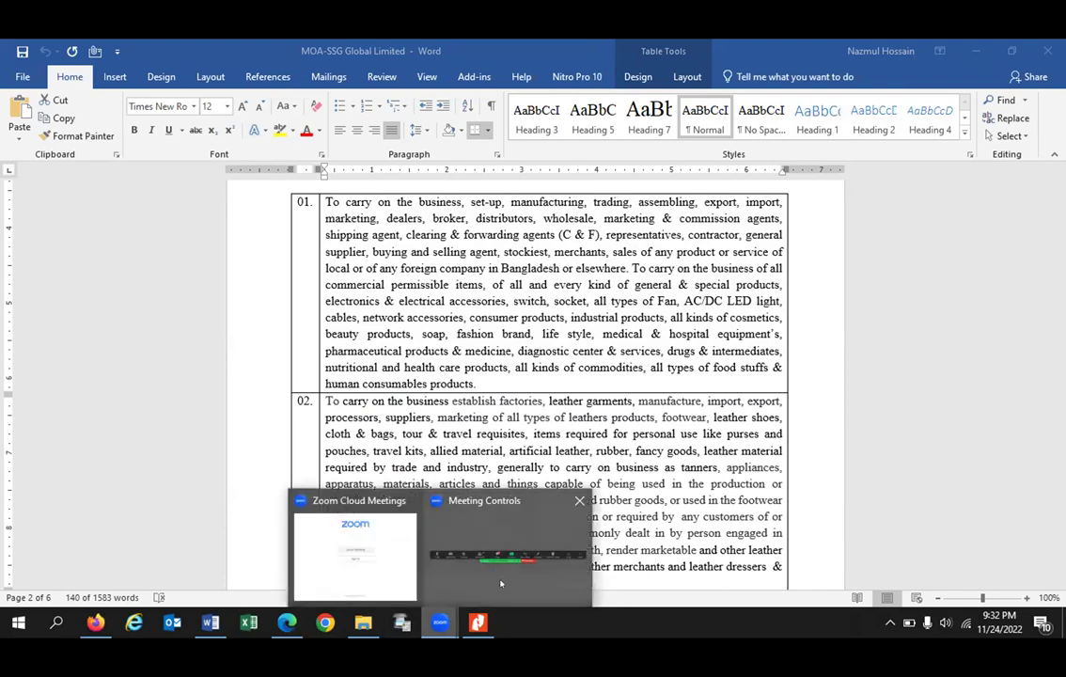
{"action": "left_click", "coordinate": [501, 583]}
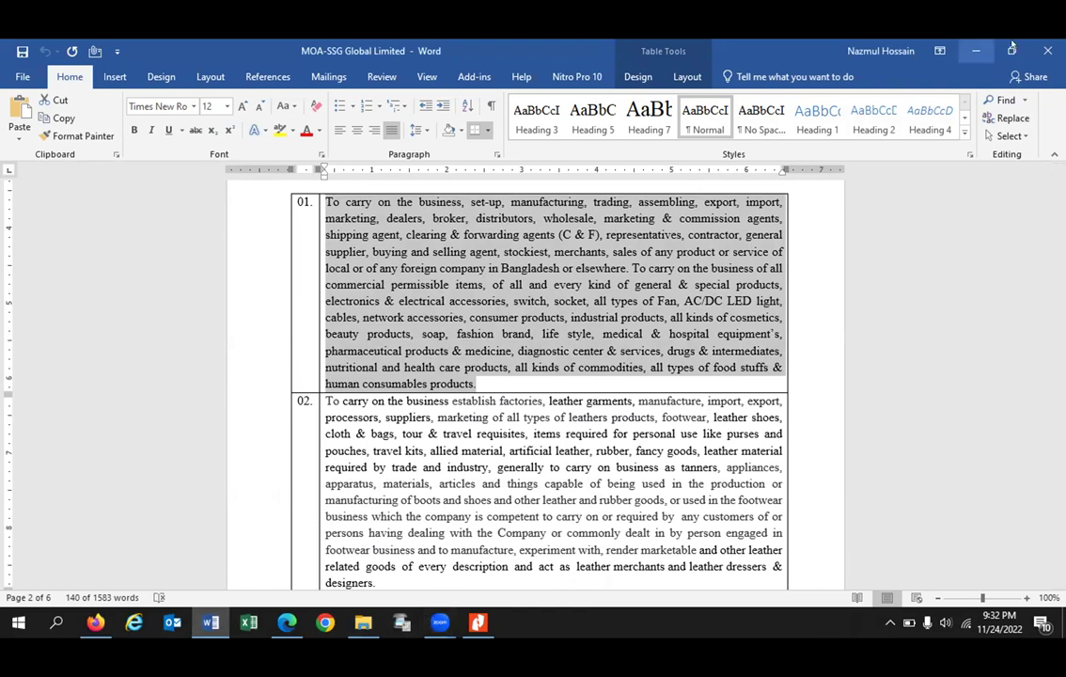
{"action": "left_click", "coordinate": [971, 49]}
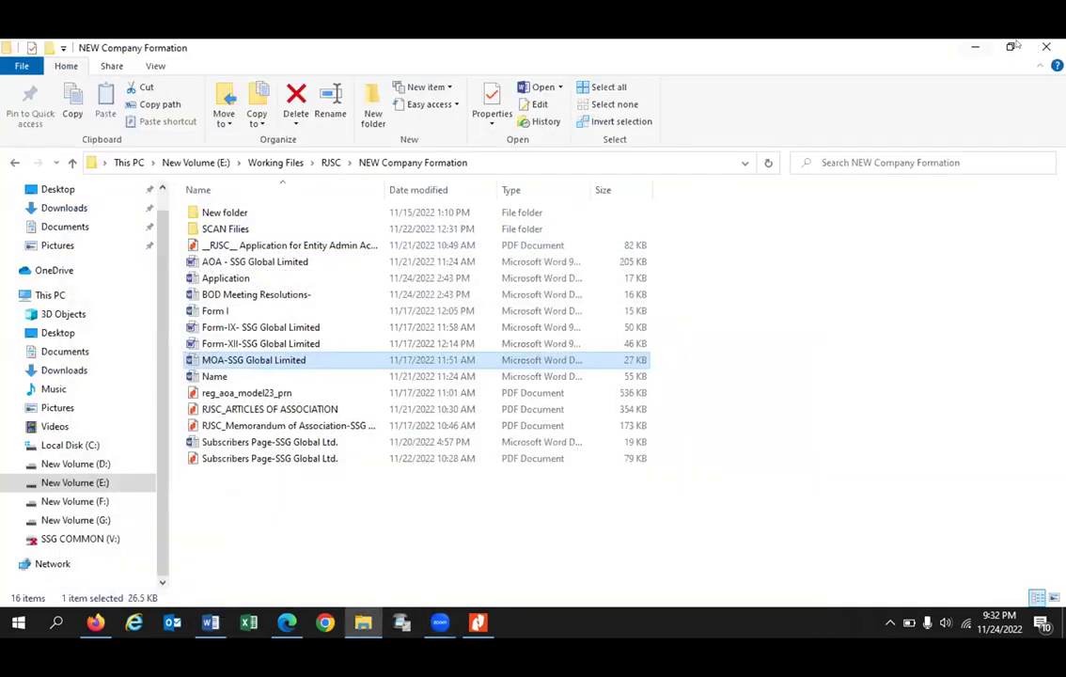
{"action": "left_click", "coordinate": [975, 47]}
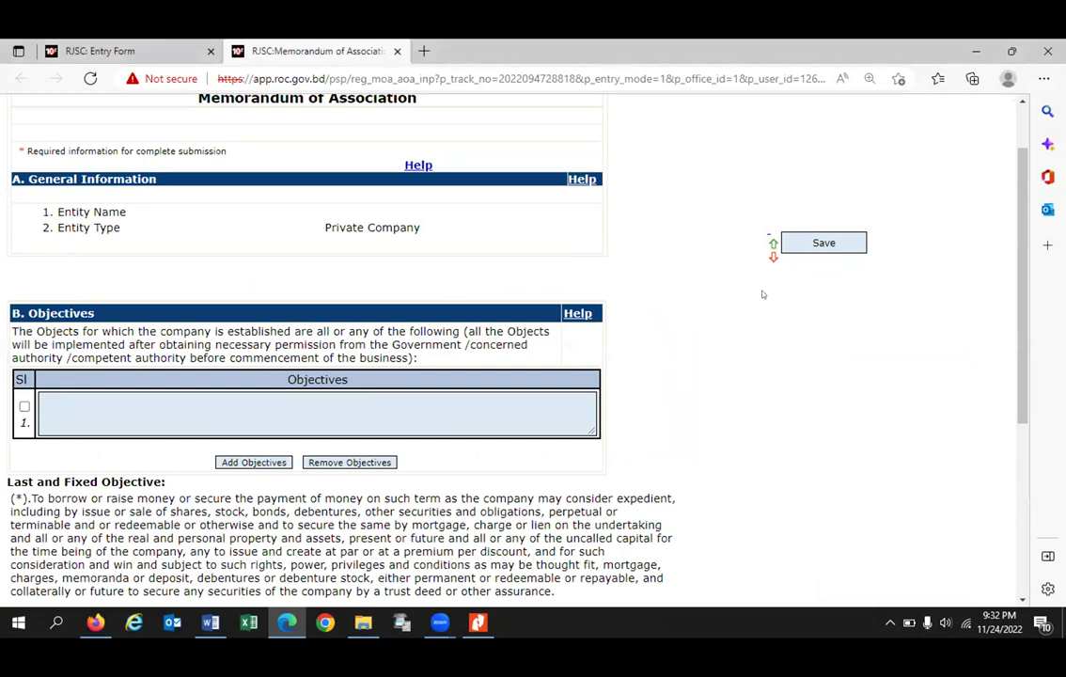
Step: Paste clause 01 into objective 1 and remove its final full stop to meet the length limit
{"action": "left_click", "coordinate": [281, 418]}
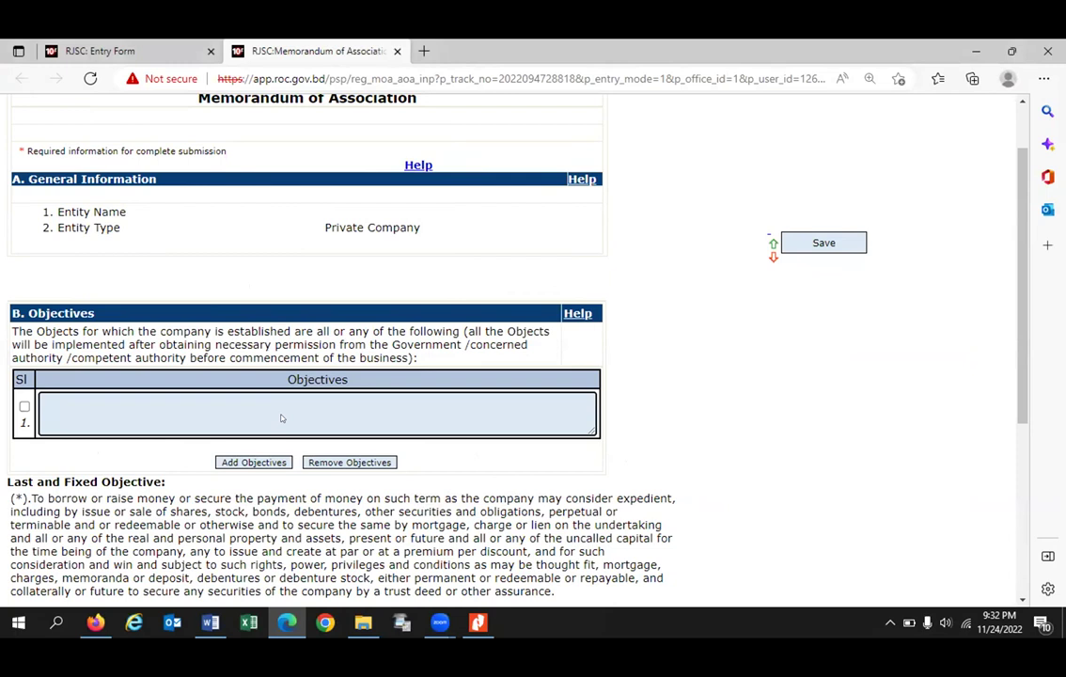
{"action": "type", "text": "AC/DC LED light, cables, network accessories, consumer products, industrial products, all kinds of cosmetics, beauty products, soap, fashion brand, life style, medical & hospital equipment's, pharmaceutical products & medicine, diagnostic center & services, drugs & intermediates, nutritional and health care products, all kinds of commodities, all types of food stuffs & human consumables products."}
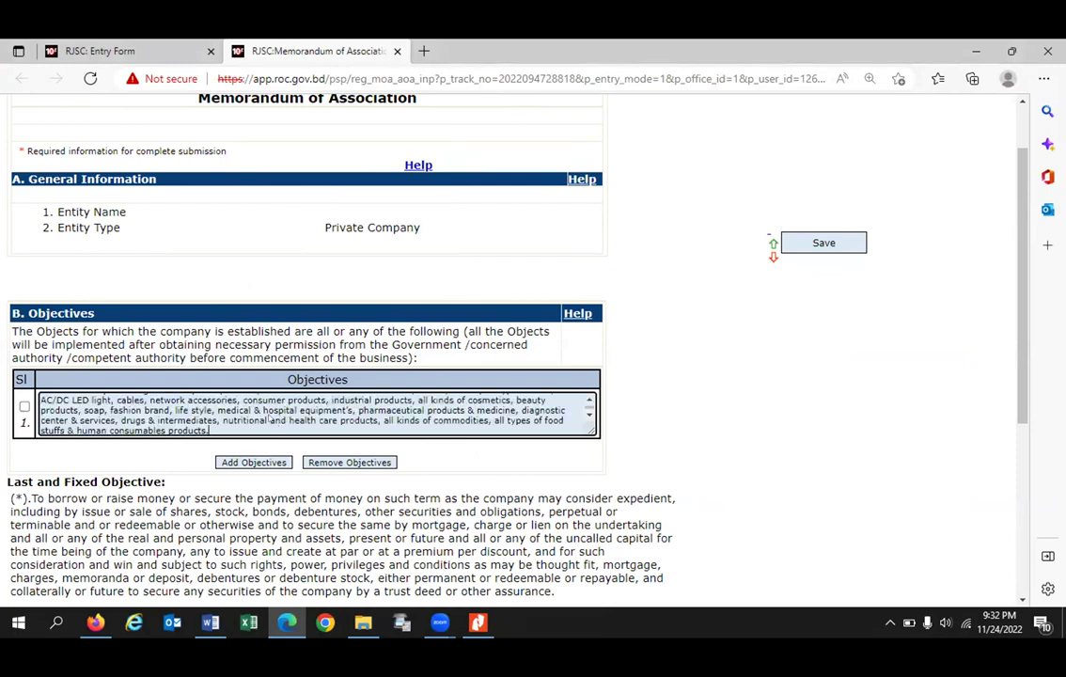
{"action": "left_click", "coordinate": [255, 461]}
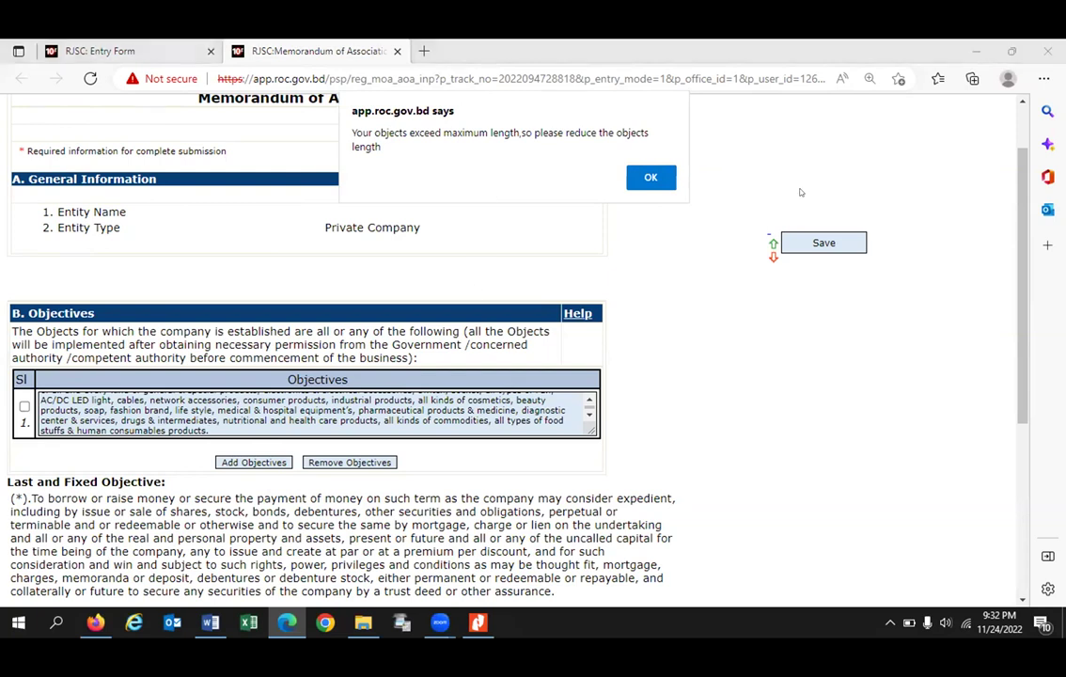
{"action": "left_click", "coordinate": [646, 179]}
{"action": "left_click_drag", "start_coordinate": [687, 374], "coordinate": [680, 297]}
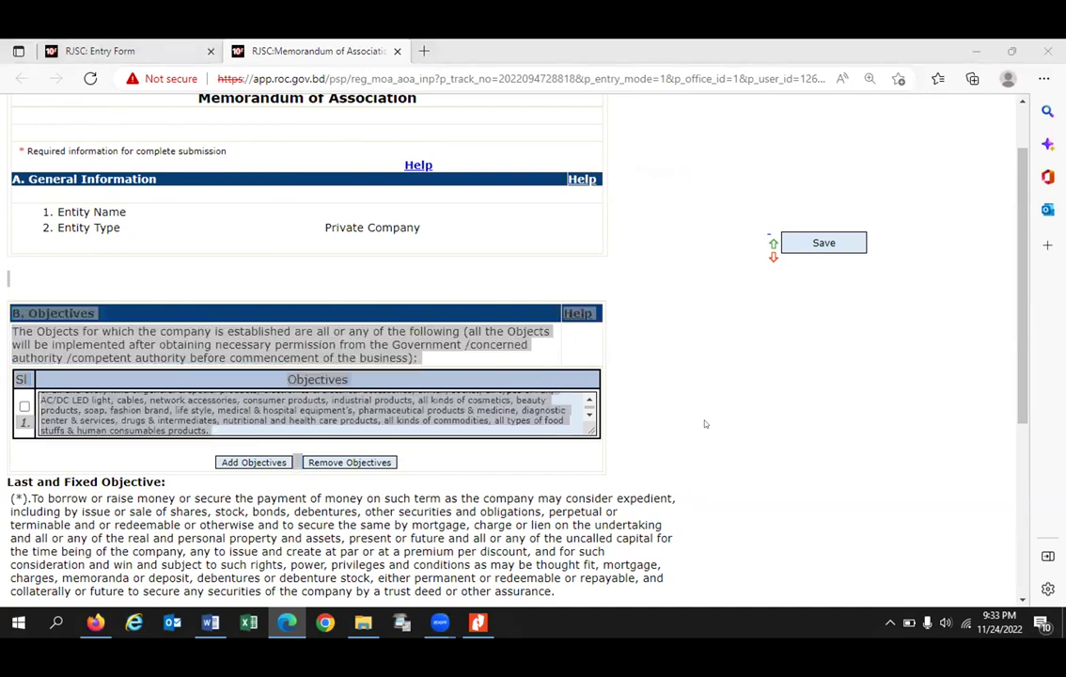
{"action": "left_click", "coordinate": [707, 423]}
{"action": "left_click", "coordinate": [251, 462]}
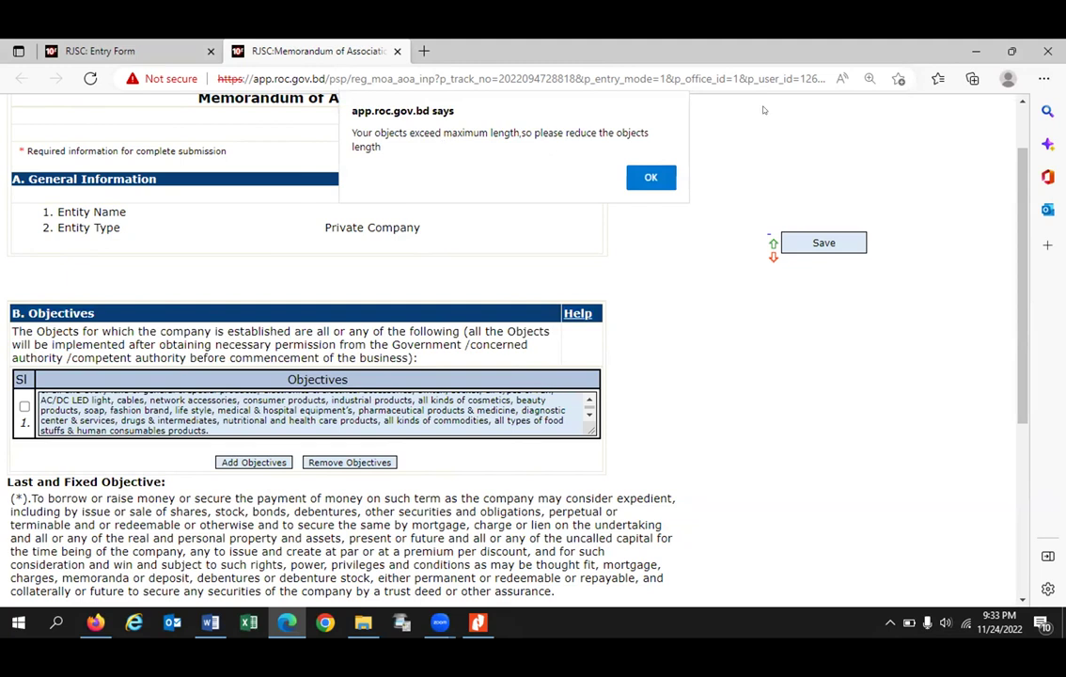
{"action": "left_click", "coordinate": [651, 177]}
{"action": "key", "text": "BackSpace"}
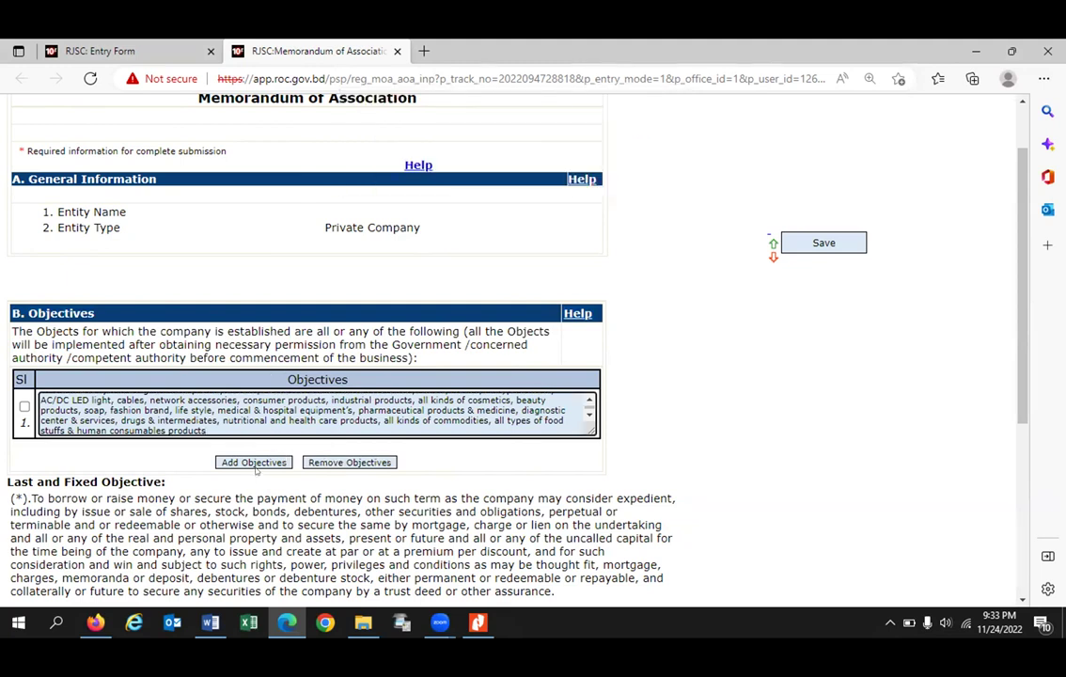
Step: Add a second objectives row and clear its prefilled text
{"action": "left_click", "coordinate": [253, 462]}
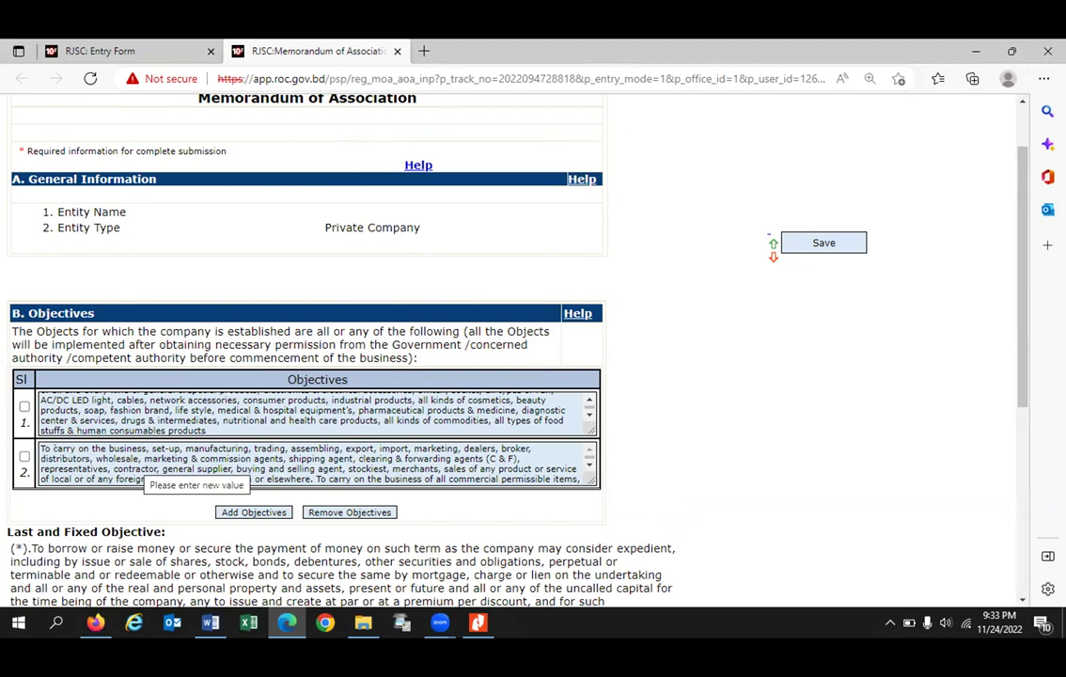
{"action": "key", "text": "ctrl+a"}
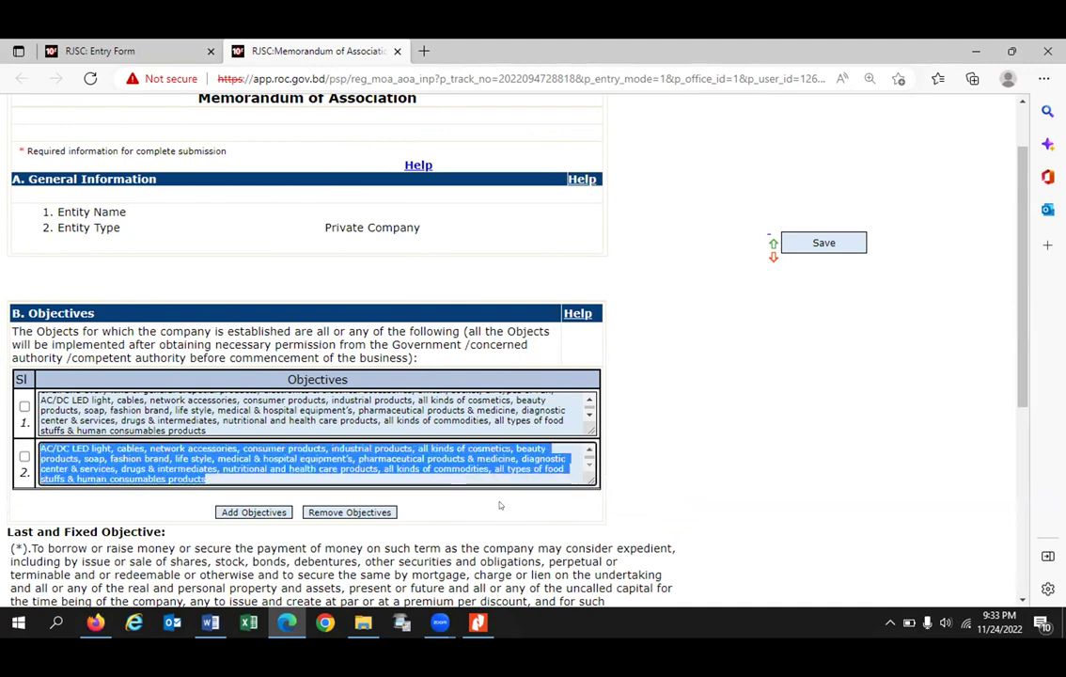
{"action": "key", "text": "Delete"}
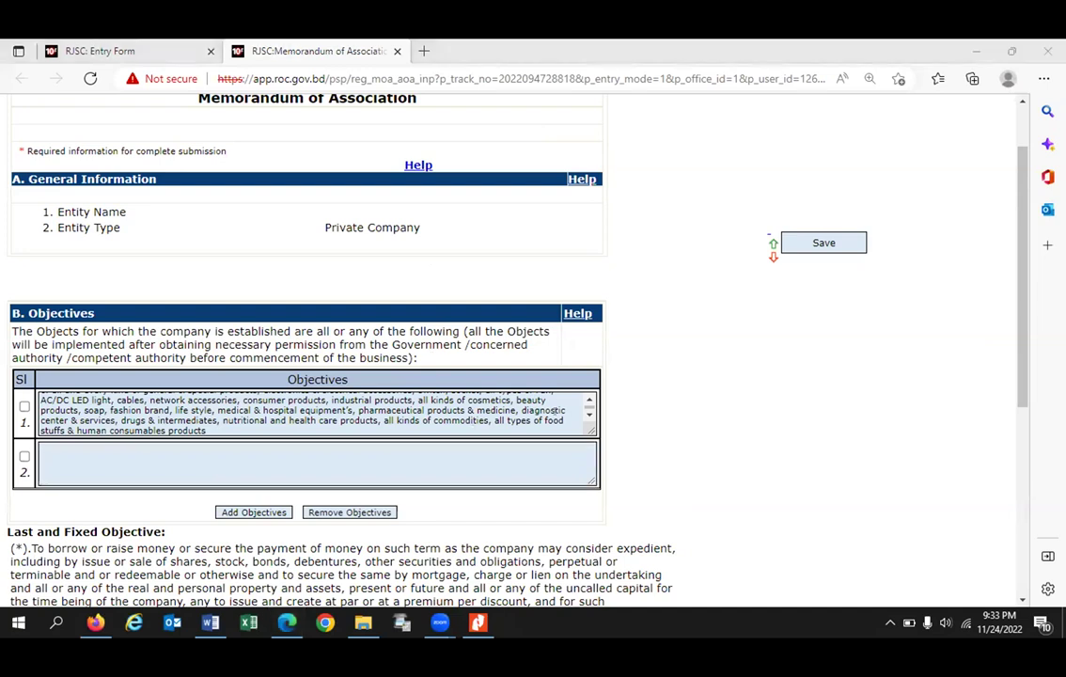
{"action": "left_click", "coordinate": [210, 623]}
Step: Copy clause 02's footwear-business text from the Word MOA into objective 2
{"action": "scroll", "coordinate": [310, 272], "scroll_direction": "down", "scroll_amount": 2}
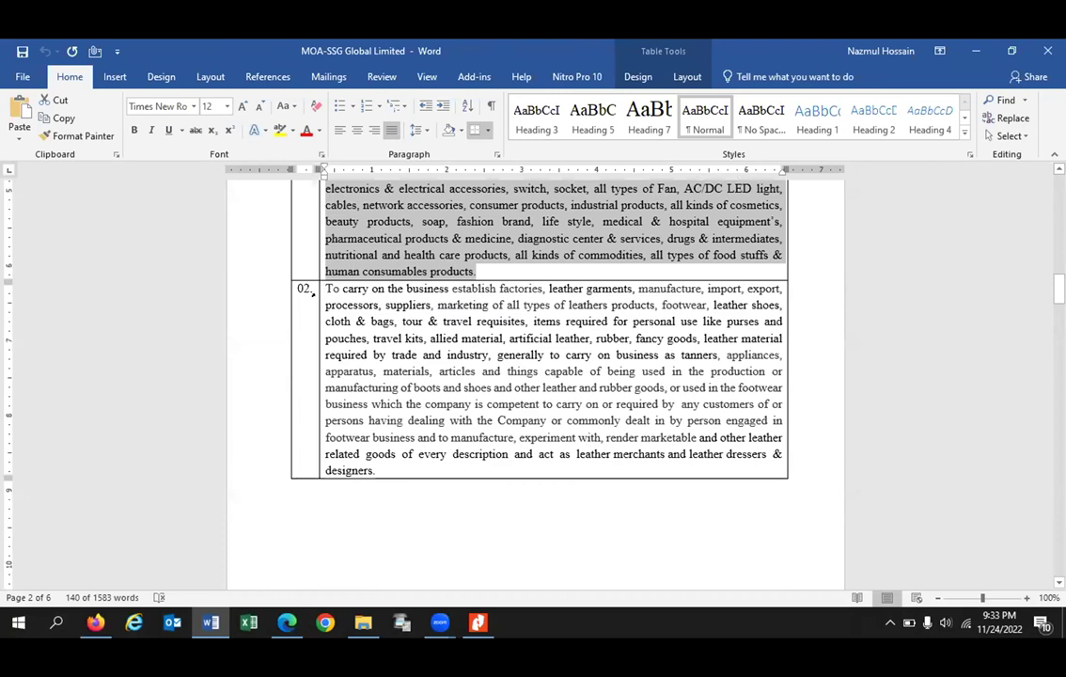
{"action": "left_click_drag", "start_coordinate": [326, 288], "coordinate": [376, 470]}
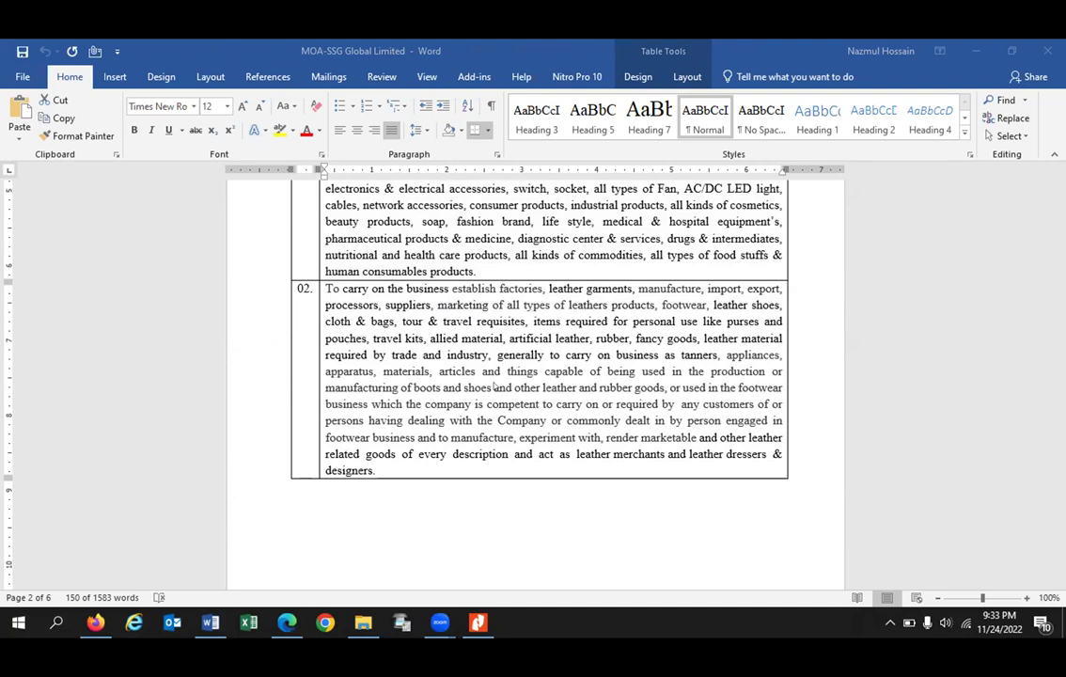
{"action": "left_click", "coordinate": [975, 51]}
{"action": "left_click", "coordinate": [223, 472]}
{"action": "key", "text": "ctrl+v"}
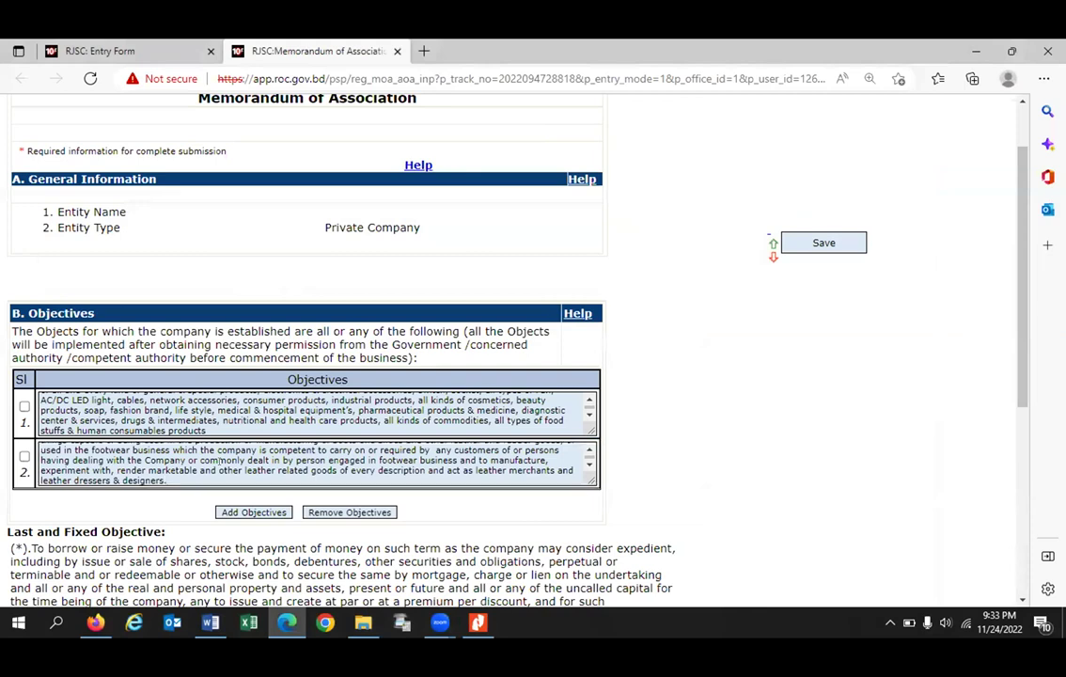
Step: Add a third objectives row, clear its prefilled text, and return to Word
{"action": "left_click", "coordinate": [225, 511]}
{"action": "key", "text": "ctrl+a"}
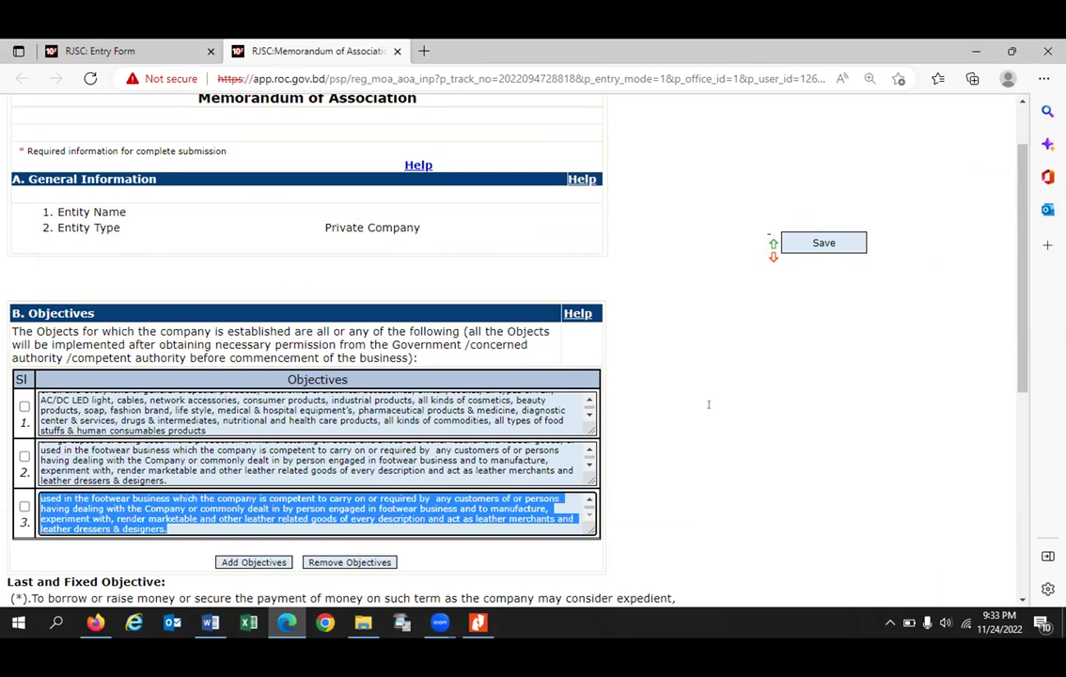
{"action": "key", "text": "BackSpace"}
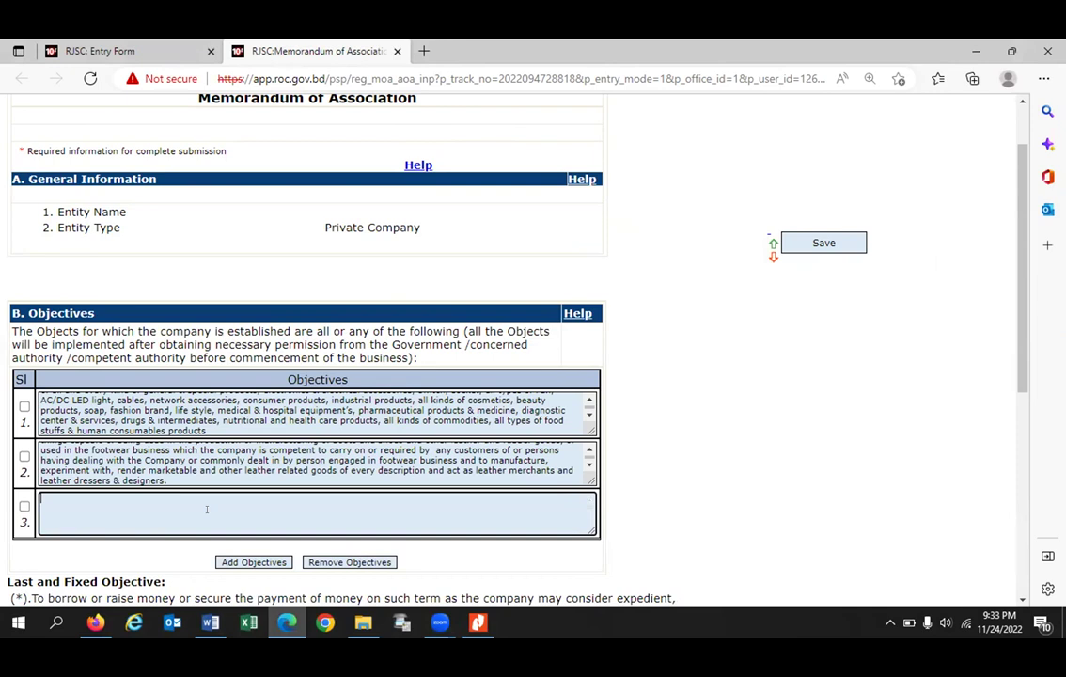
{"action": "key", "text": "alt+Tab"}
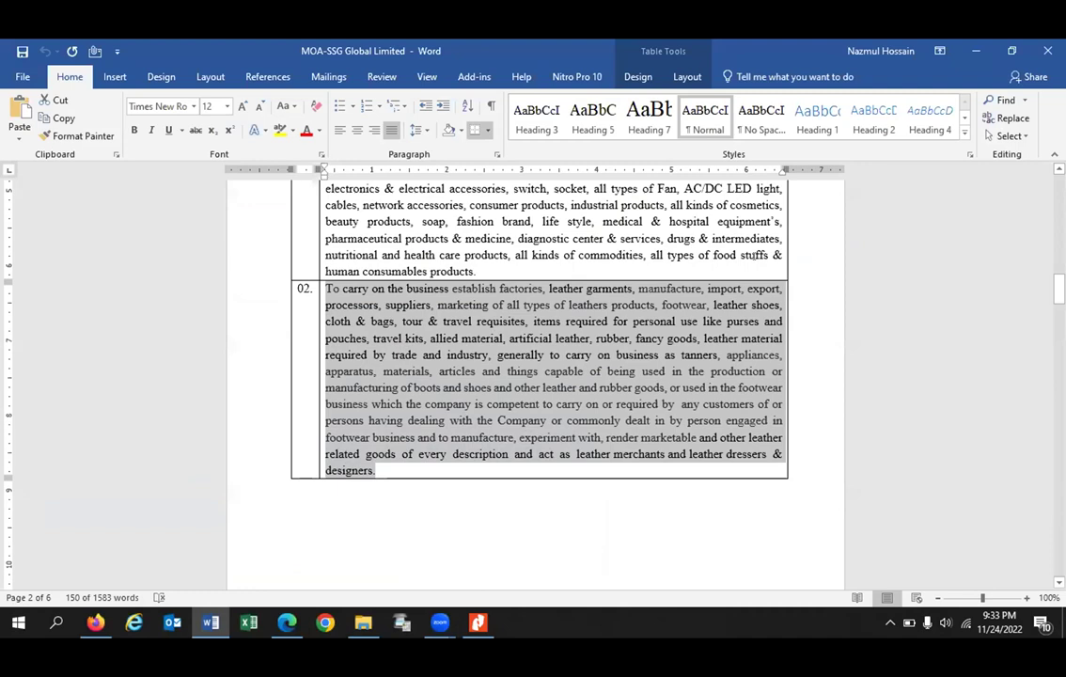
Step: Paste clause 03's agriculture and feed-mill text into objective 3 and submit the objectives
{"action": "scroll", "coordinate": [754, 253], "scroll_direction": "down", "scroll_amount": 4}
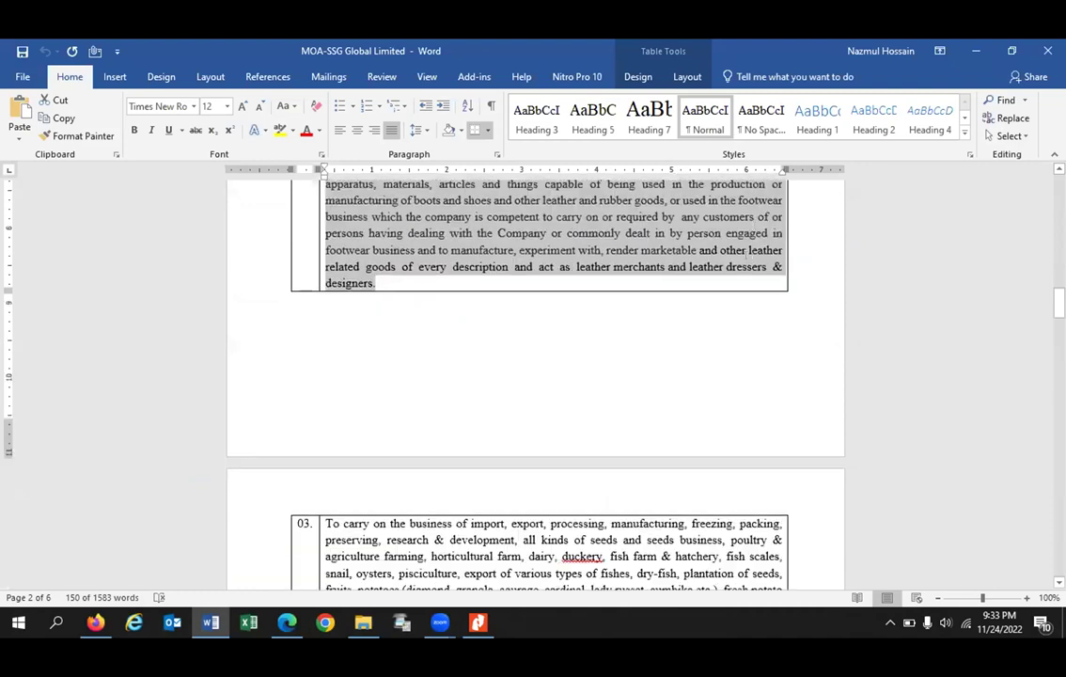
{"action": "scroll", "coordinate": [748, 252], "scroll_direction": "down", "scroll_amount": 5}
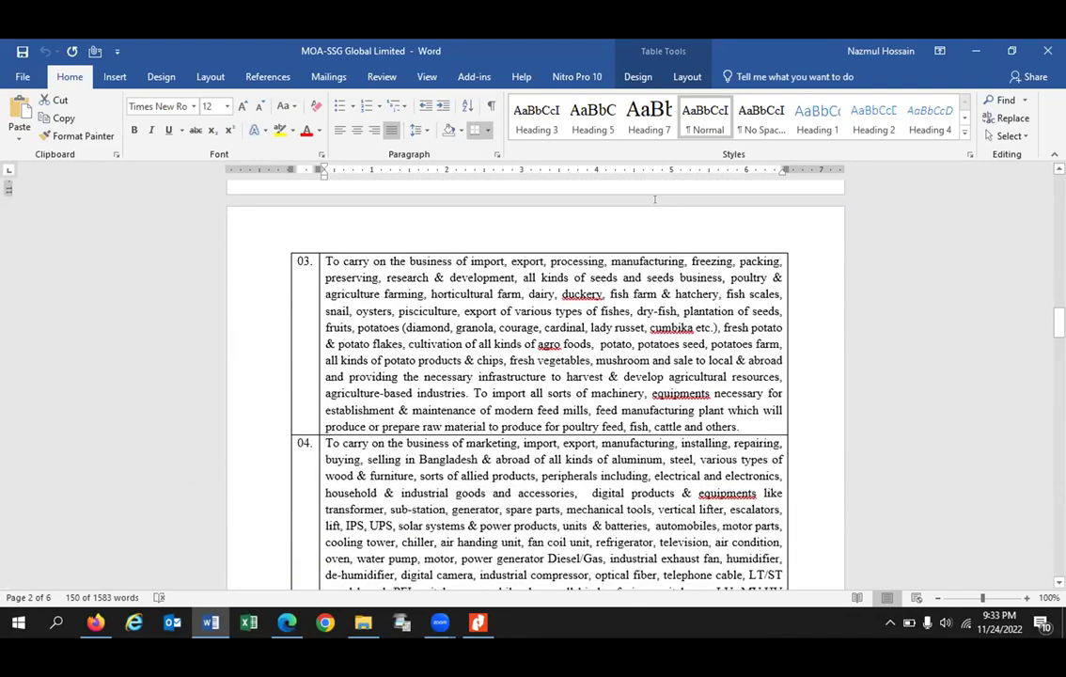
{"action": "left_click_drag", "start_coordinate": [666, 247], "coordinate": [319, 370]}
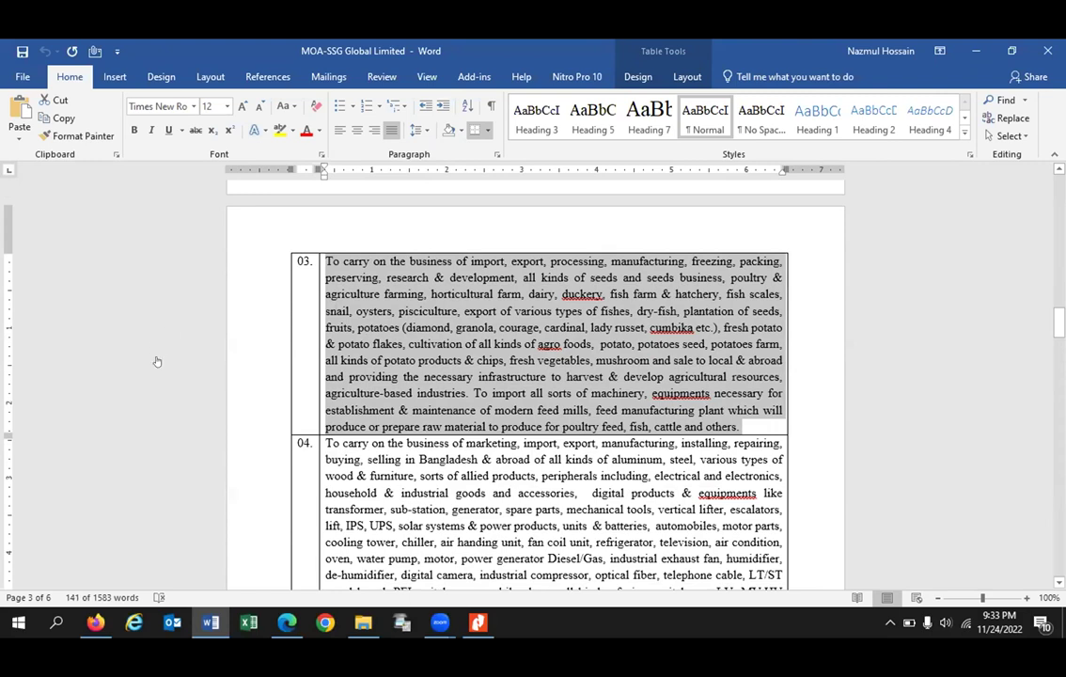
{"action": "key", "text": "alt"}
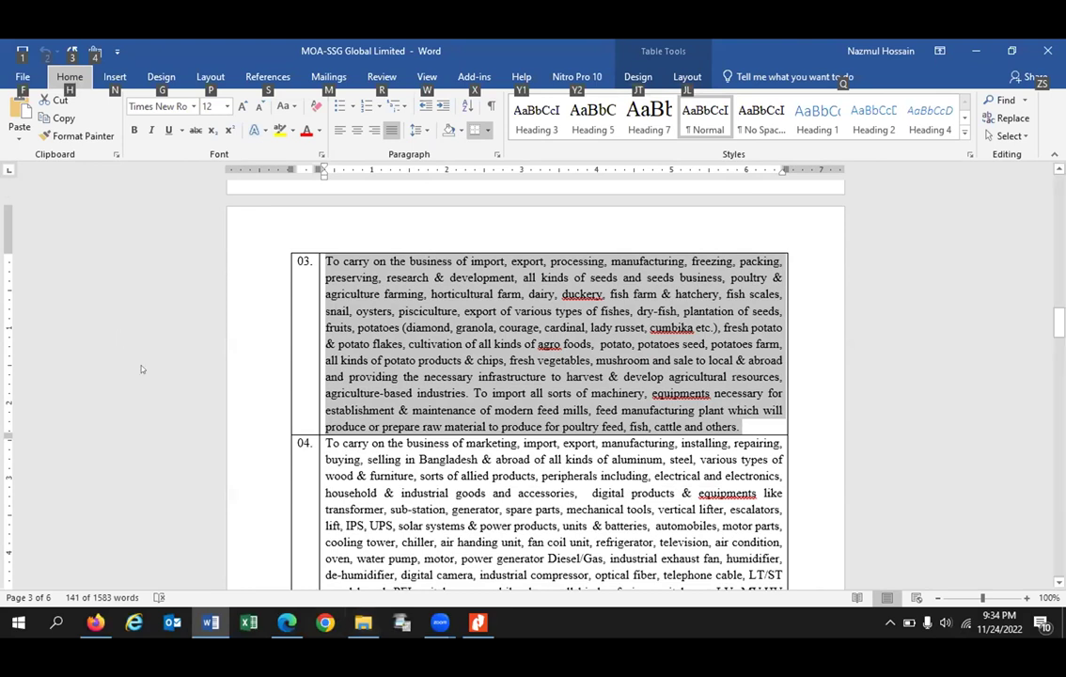
{"action": "key", "text": "alt+Tab"}
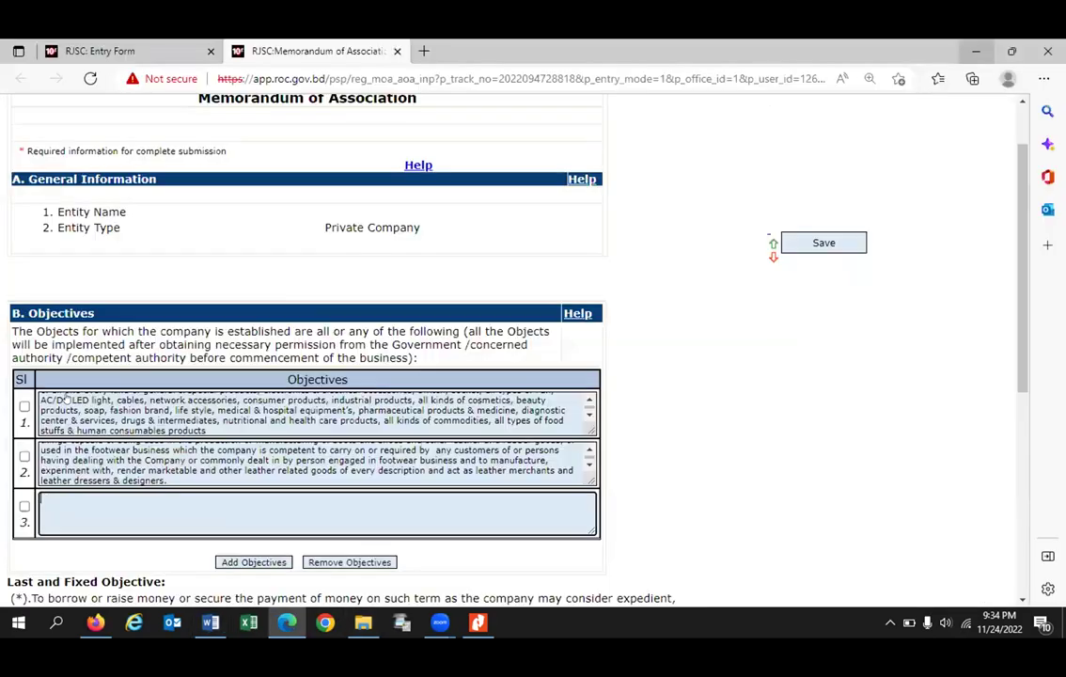
{"action": "key", "text": "ctrl+v"}
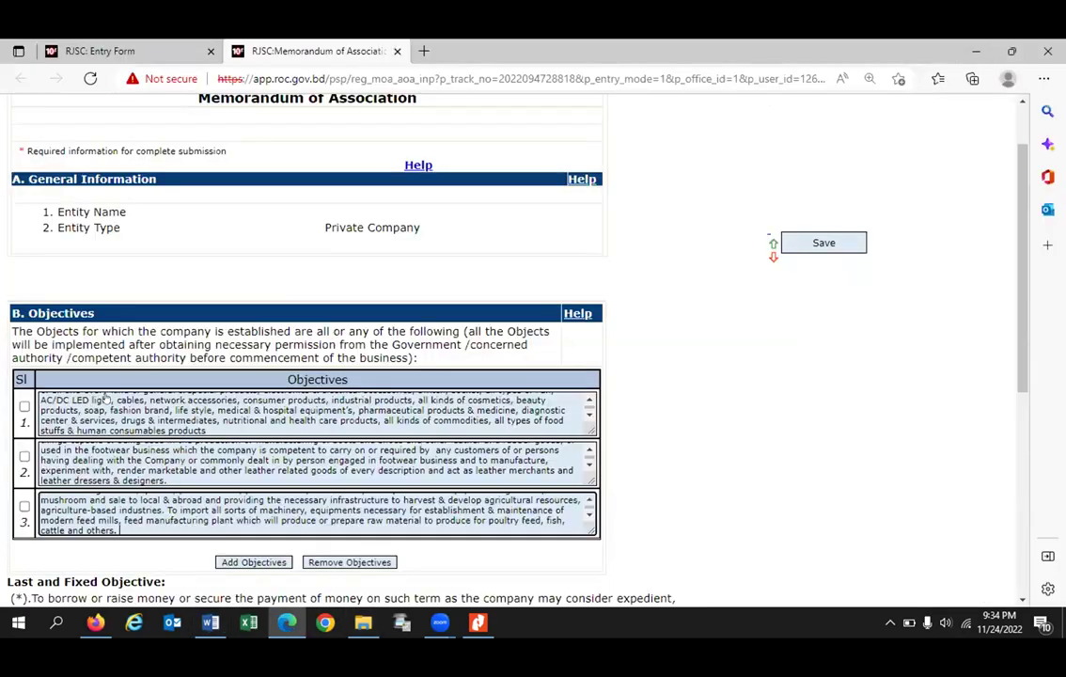
{"action": "key", "text": "alt+s"}
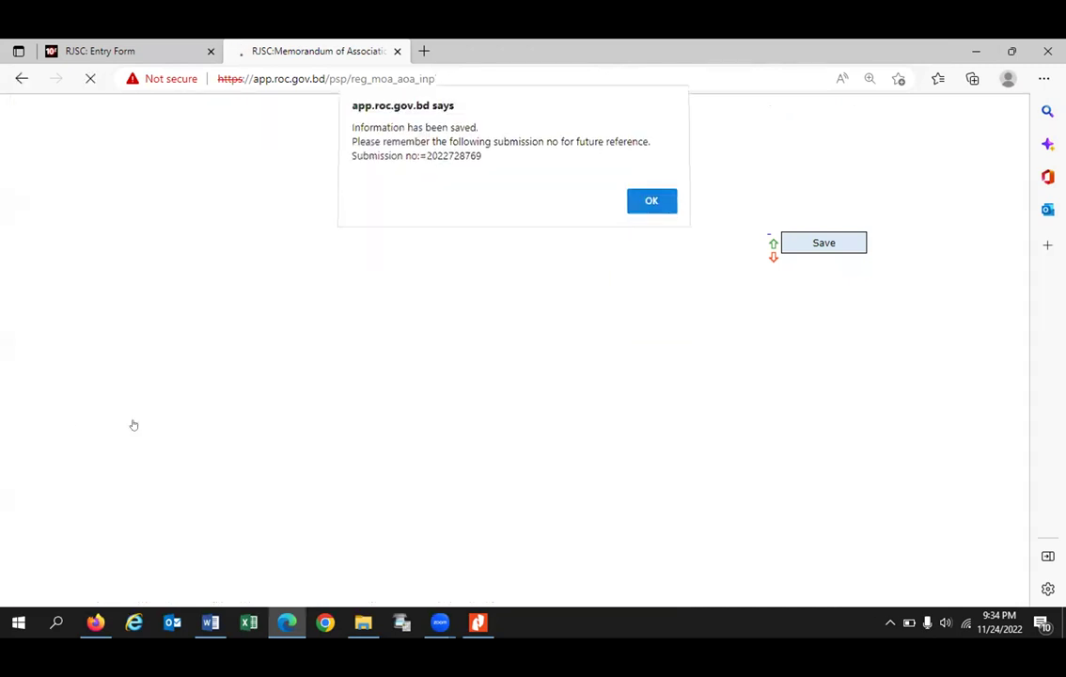
Step: Close the 'Information has been saved' alert and go back to the RJSC: Entry Form tab
{"action": "key", "text": "Return"}
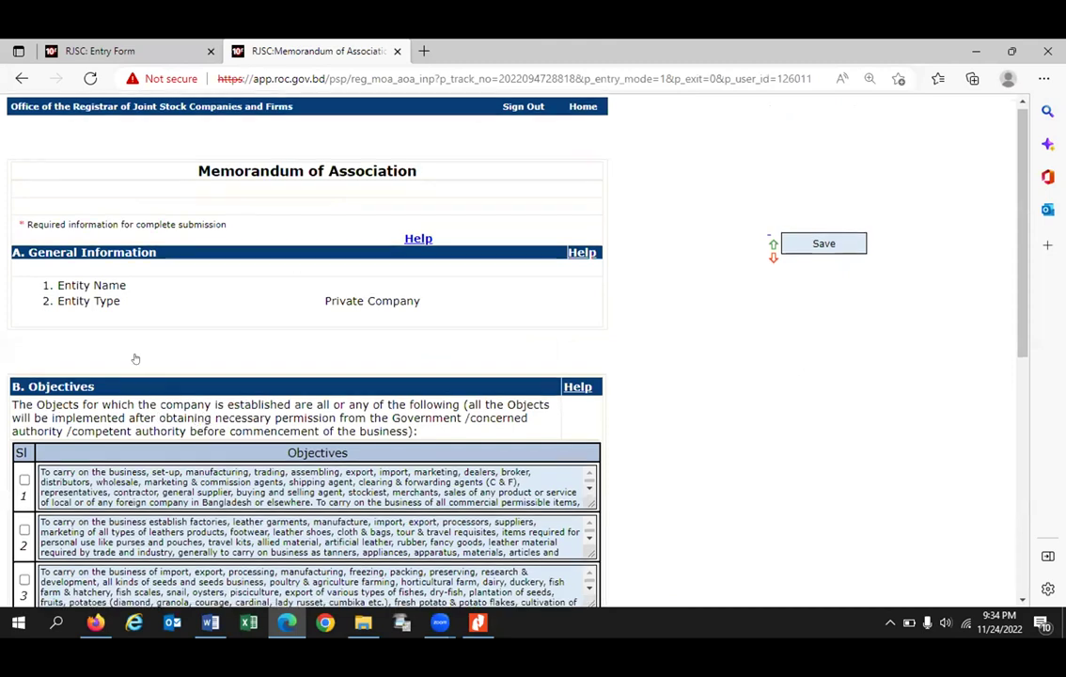
{"action": "key", "text": "ctrl+shift+Tab"}
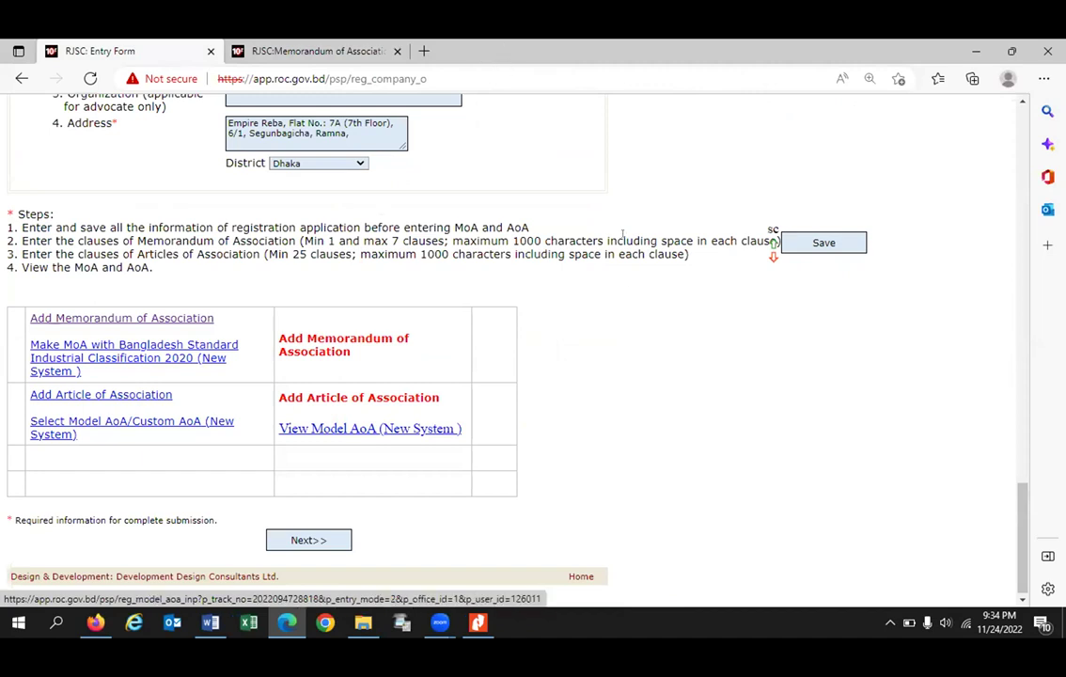
Step: Open the BSIC 2020 MoA clause list and tick clause 1001, Growing of cereals
{"action": "left_click", "coordinate": [133, 358]}
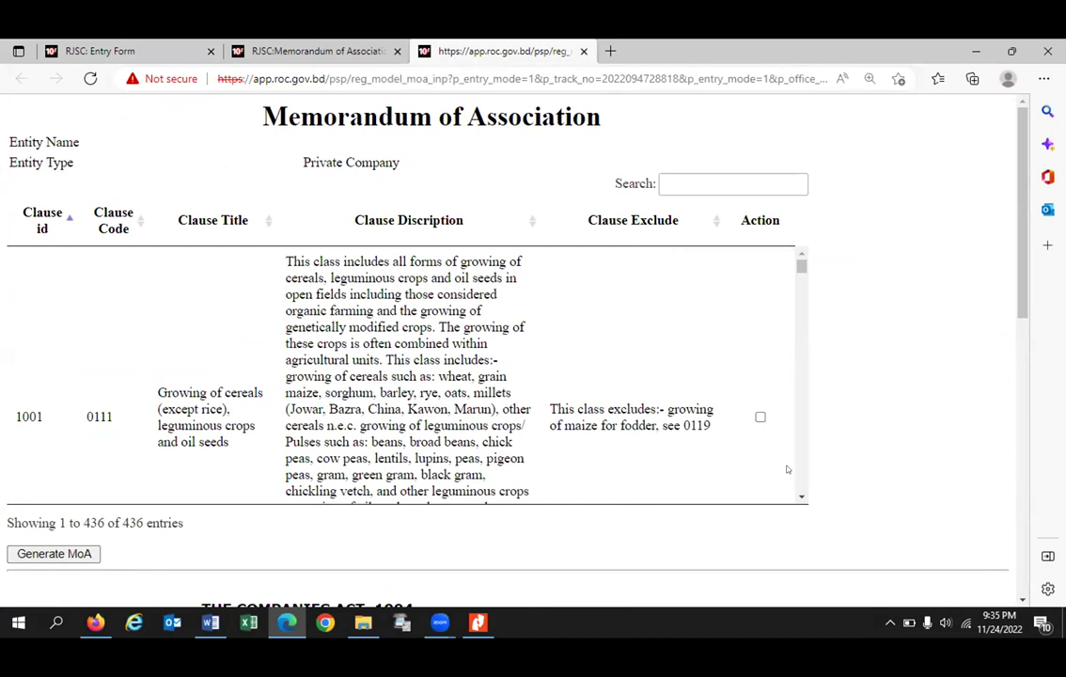
{"action": "left_click", "coordinate": [760, 416]}
{"action": "left_click_drag", "start_coordinate": [806, 404], "coordinate": [830, 508]}
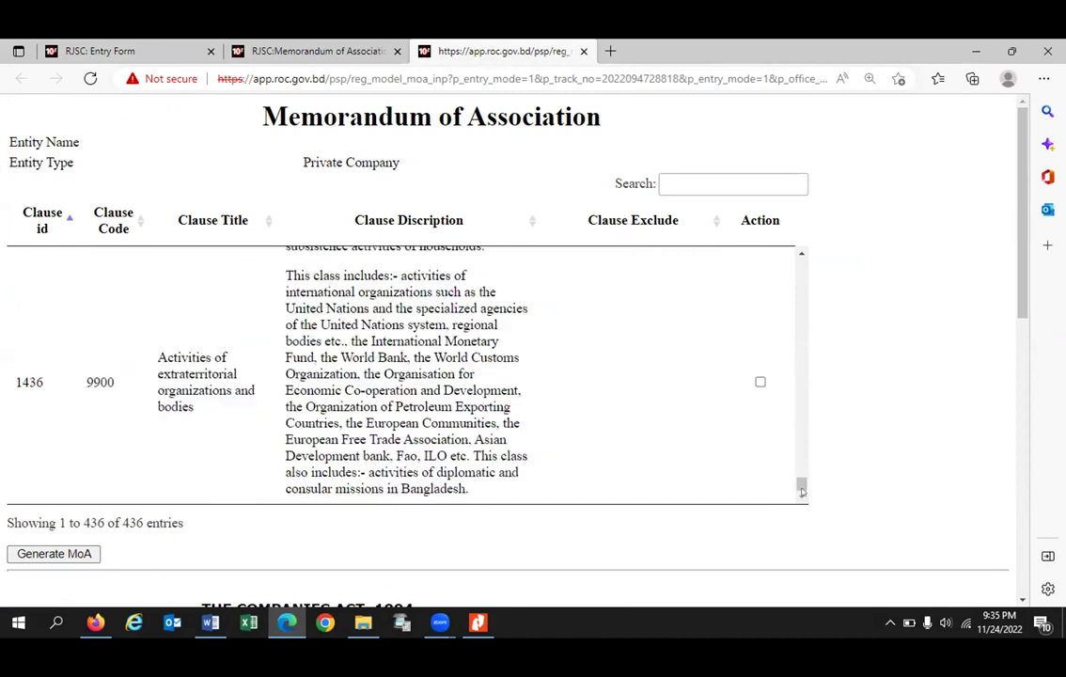
{"action": "left_click_drag", "start_coordinate": [802, 484], "coordinate": [801, 270]}
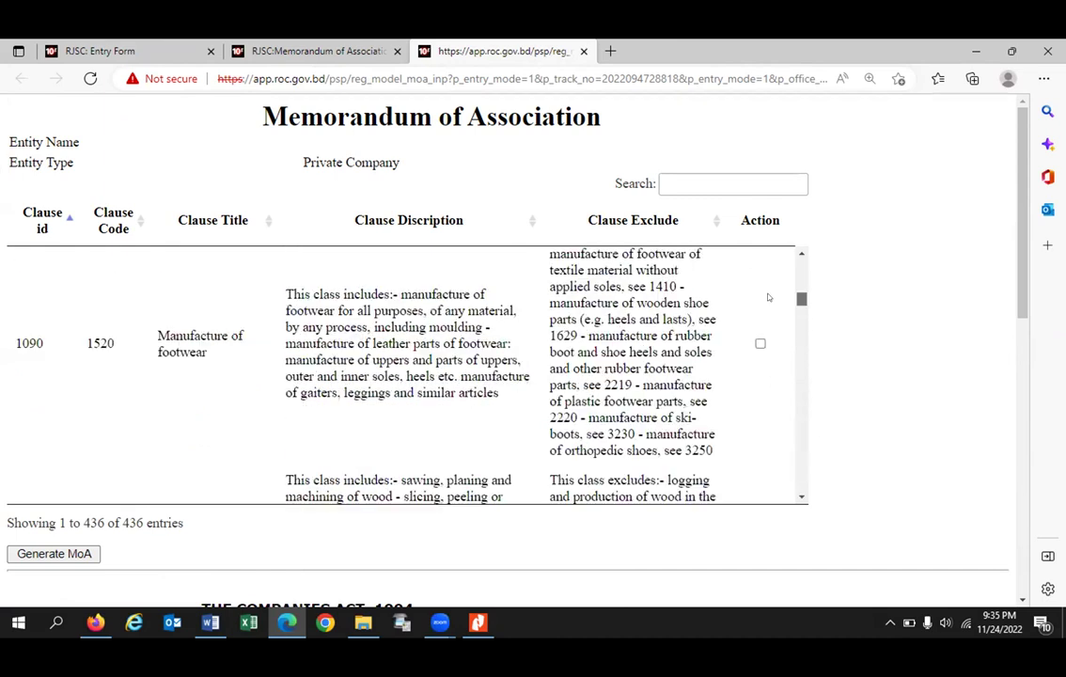
{"action": "left_click", "coordinate": [762, 414]}
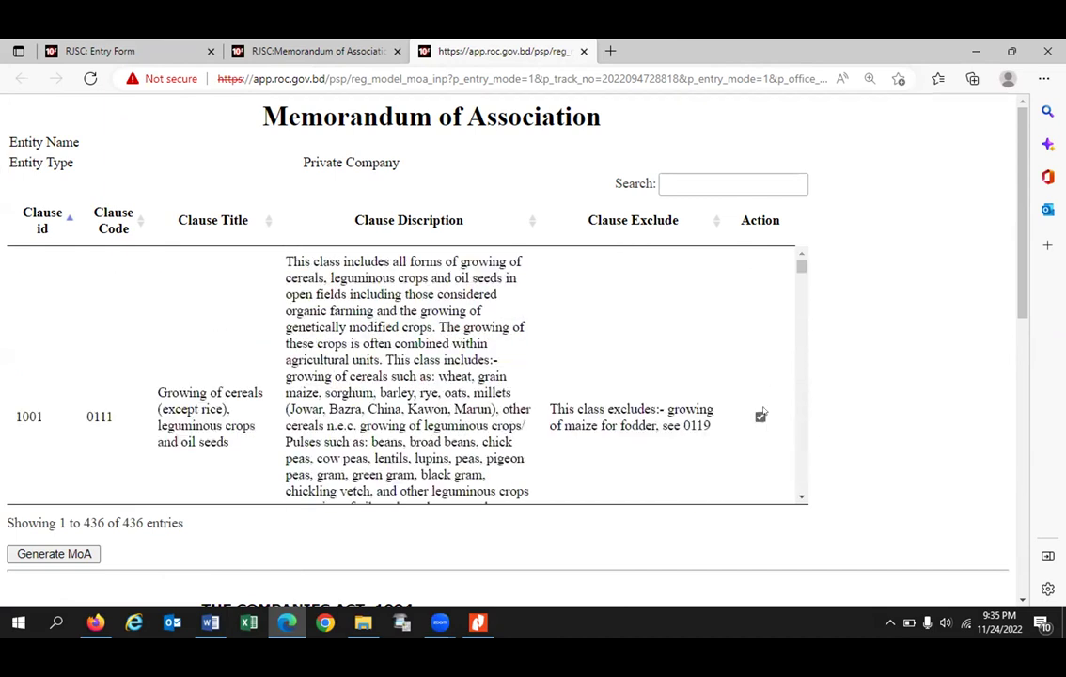
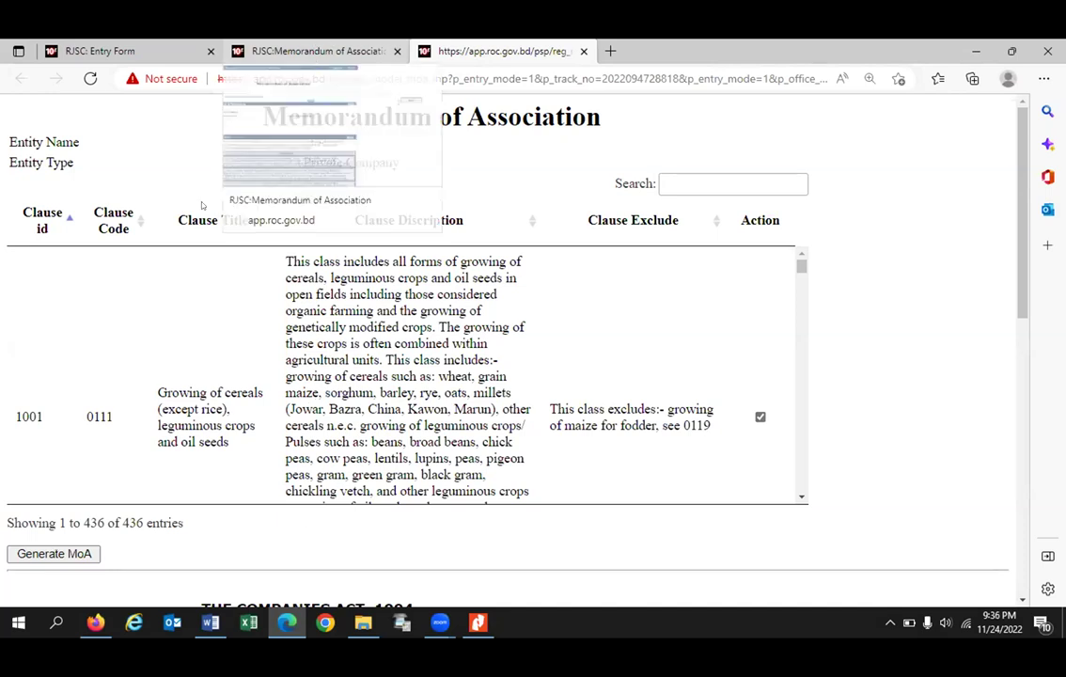
Step: On the Memorandum of Association tab, save the objectives and confirm the save with OK
{"action": "left_click", "coordinate": [282, 51]}
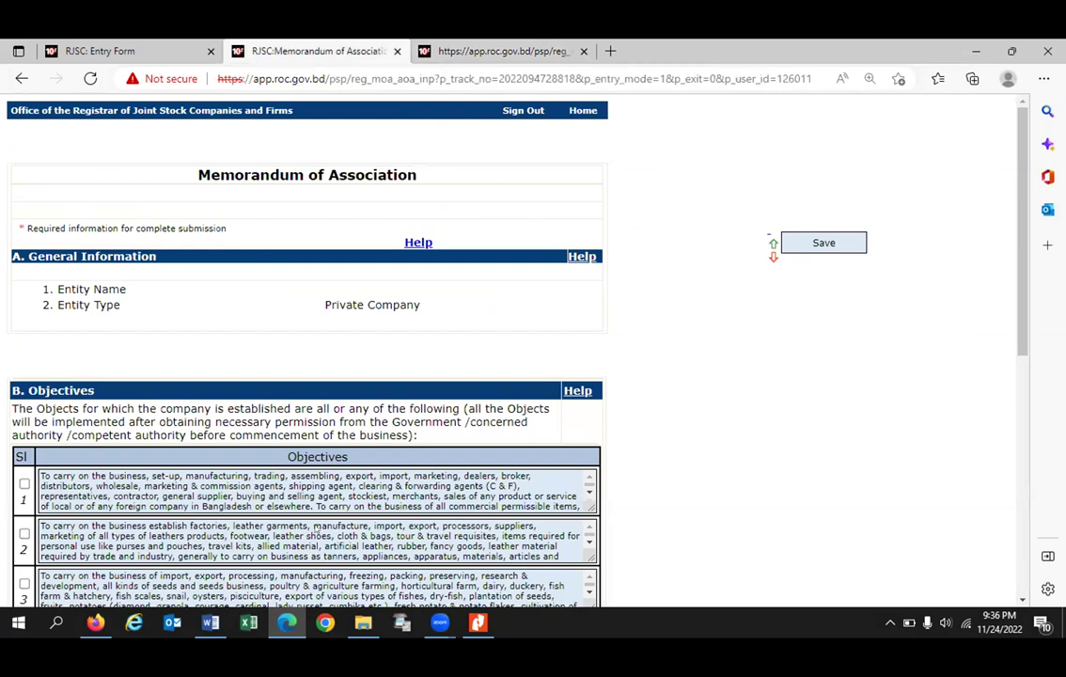
{"action": "scroll", "coordinate": [600, 161], "scroll_direction": "down", "scroll_amount": 5}
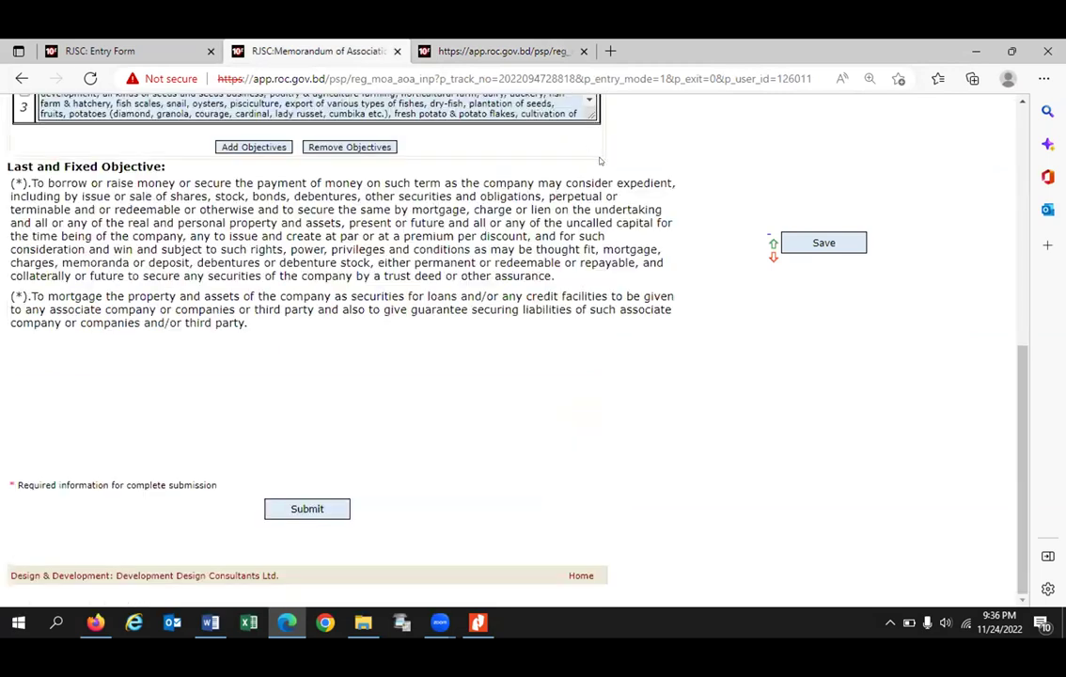
{"action": "left_click", "coordinate": [306, 509]}
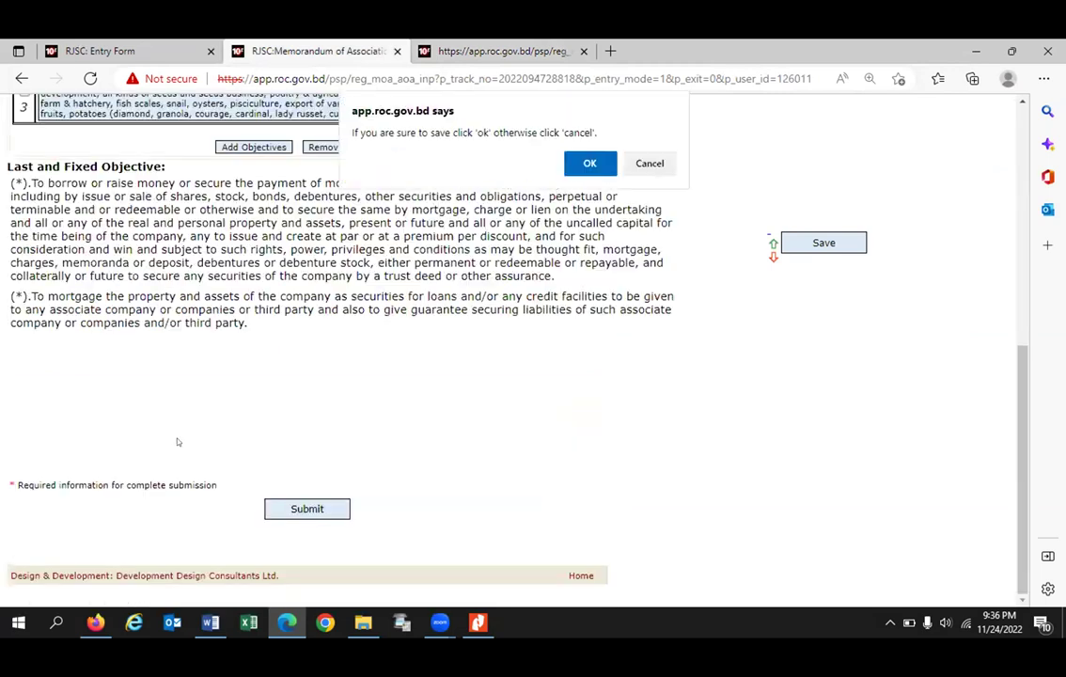
{"action": "key", "text": "Return"}
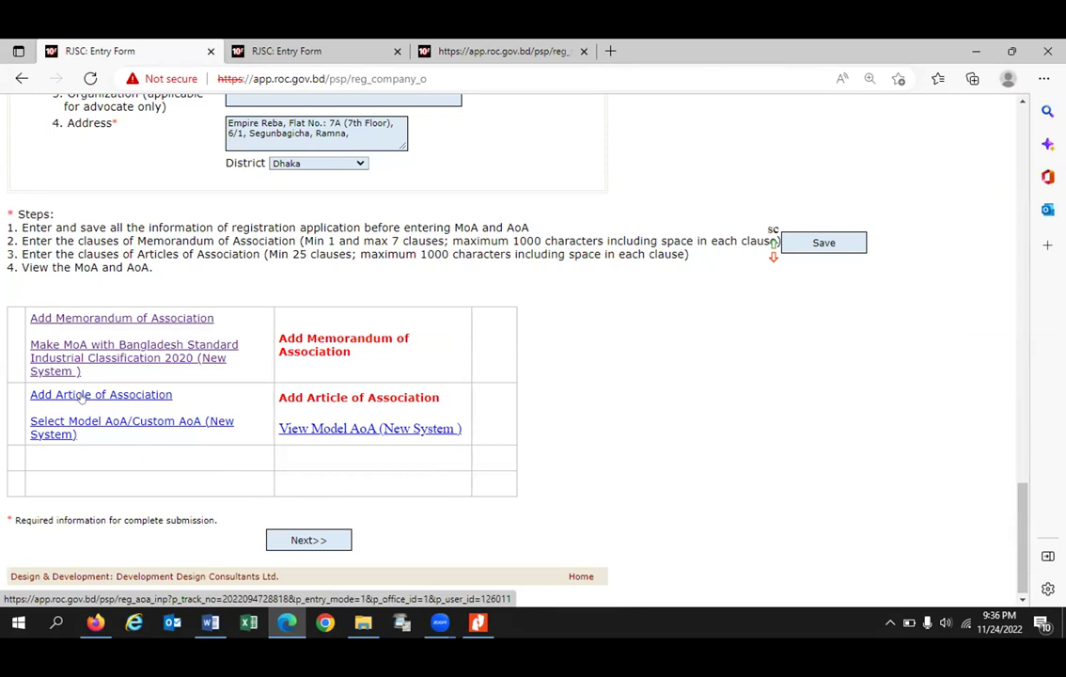
{"action": "left_click", "coordinate": [131, 396]}
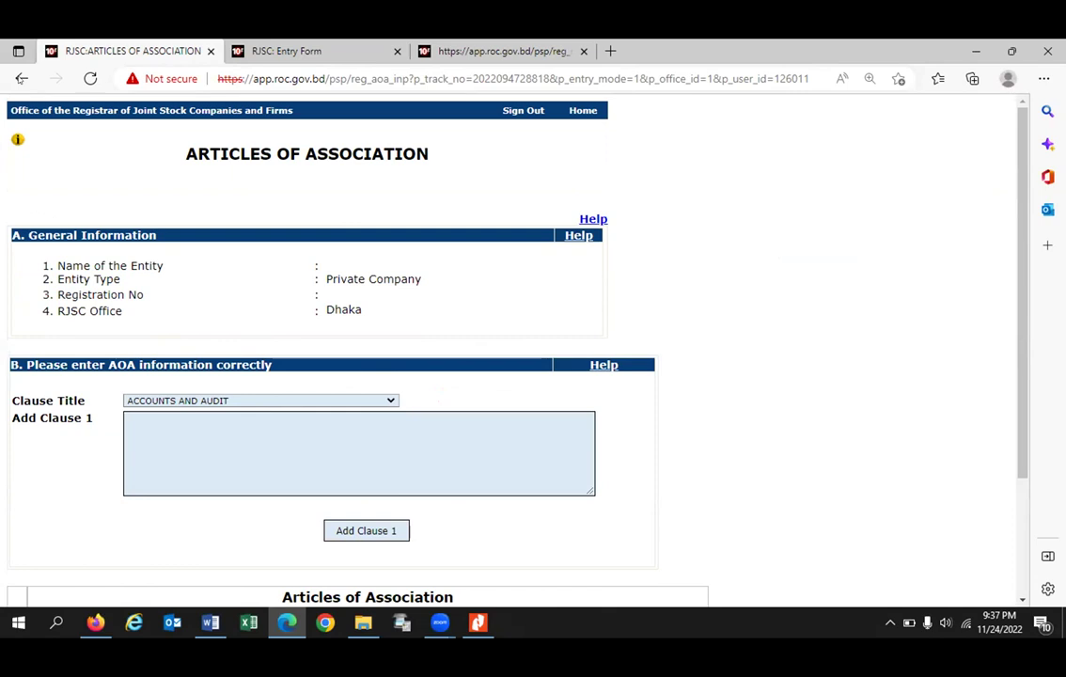
{"action": "left_click", "coordinate": [21, 78]}
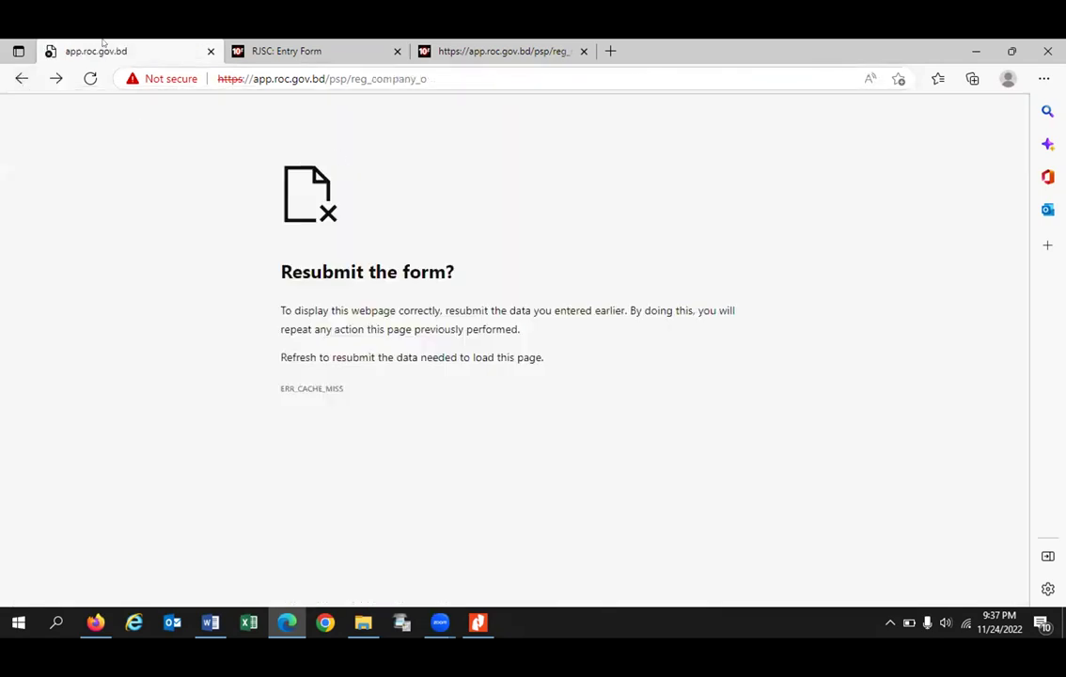
{"action": "left_click", "coordinate": [90, 78]}
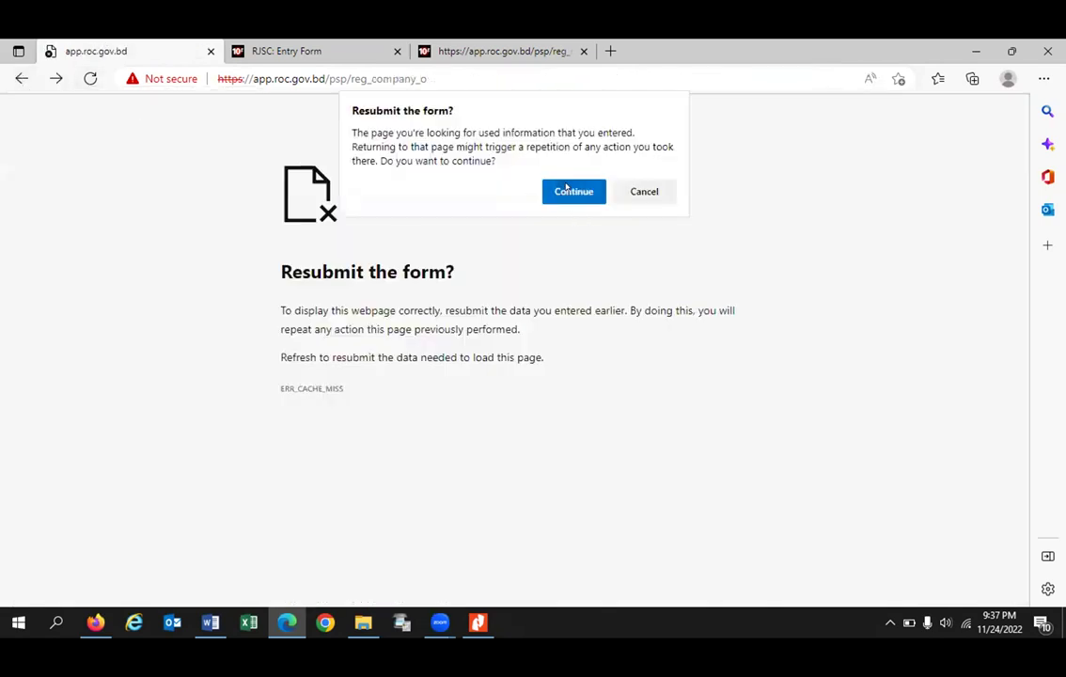
{"action": "left_click", "coordinate": [566, 186]}
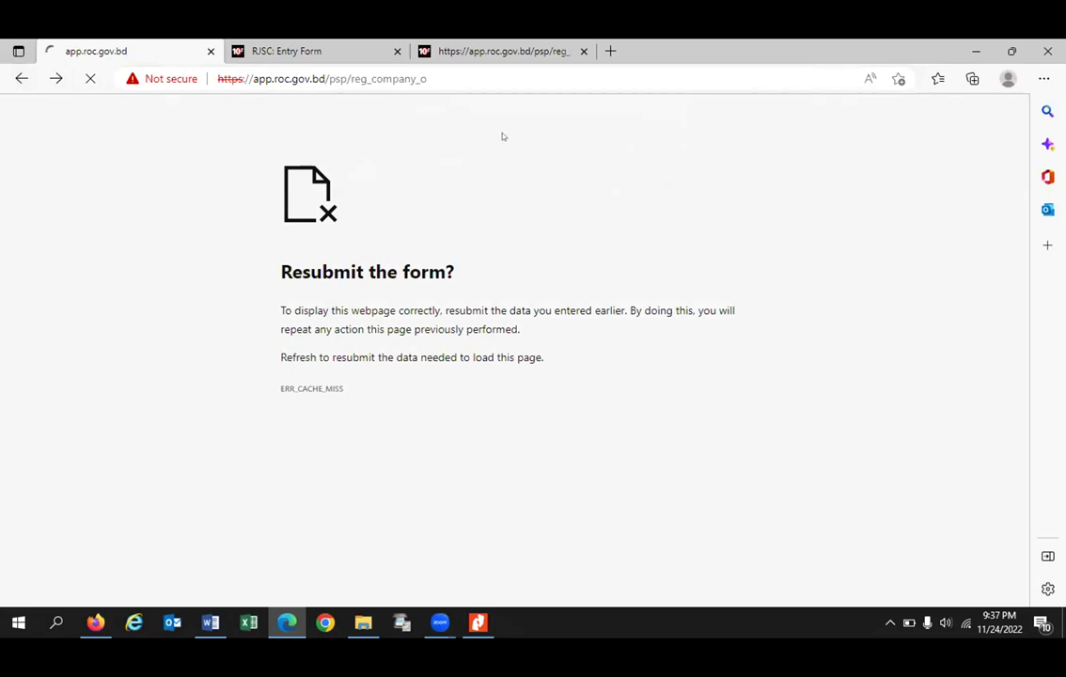
{"action": "scroll", "coordinate": [411, 372], "scroll_direction": "down", "scroll_amount": 7}
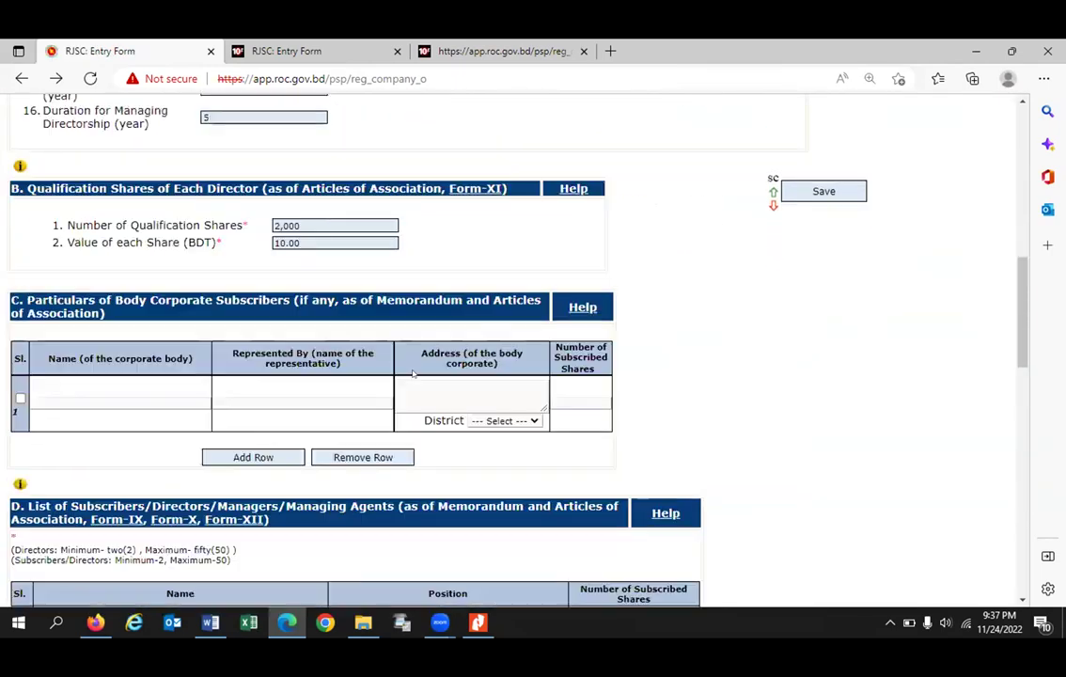
Step: Open the Add Article of Association link in a new tab and switch to that tab
{"action": "scroll", "coordinate": [414, 373], "scroll_direction": "down", "scroll_amount": 12}
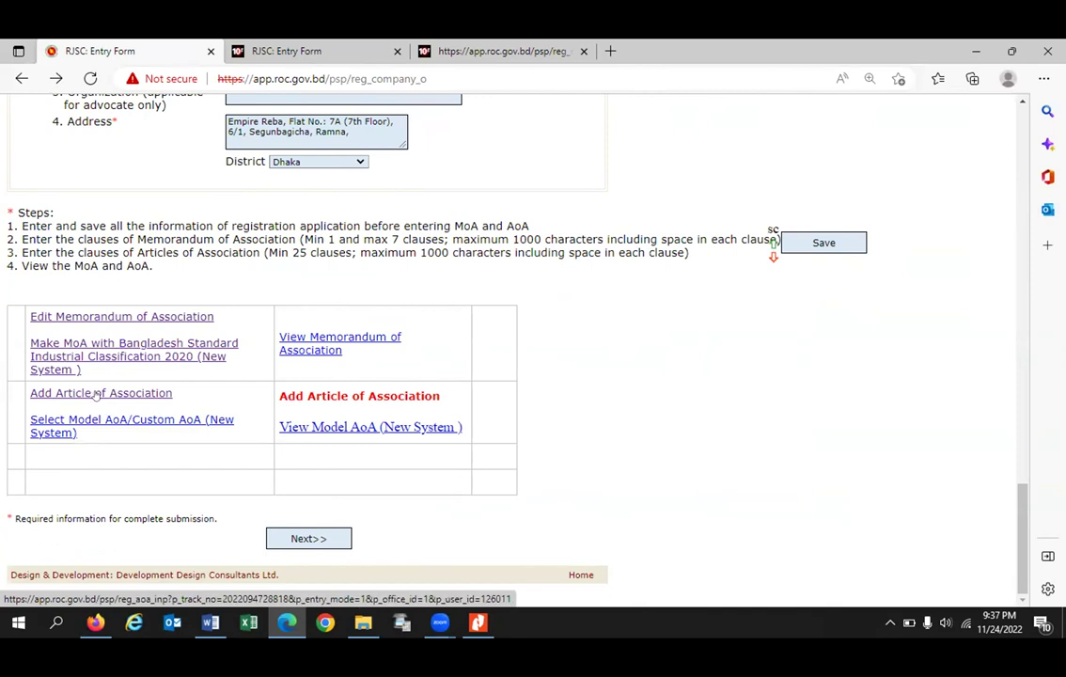
{"action": "right_click", "coordinate": [122, 396]}
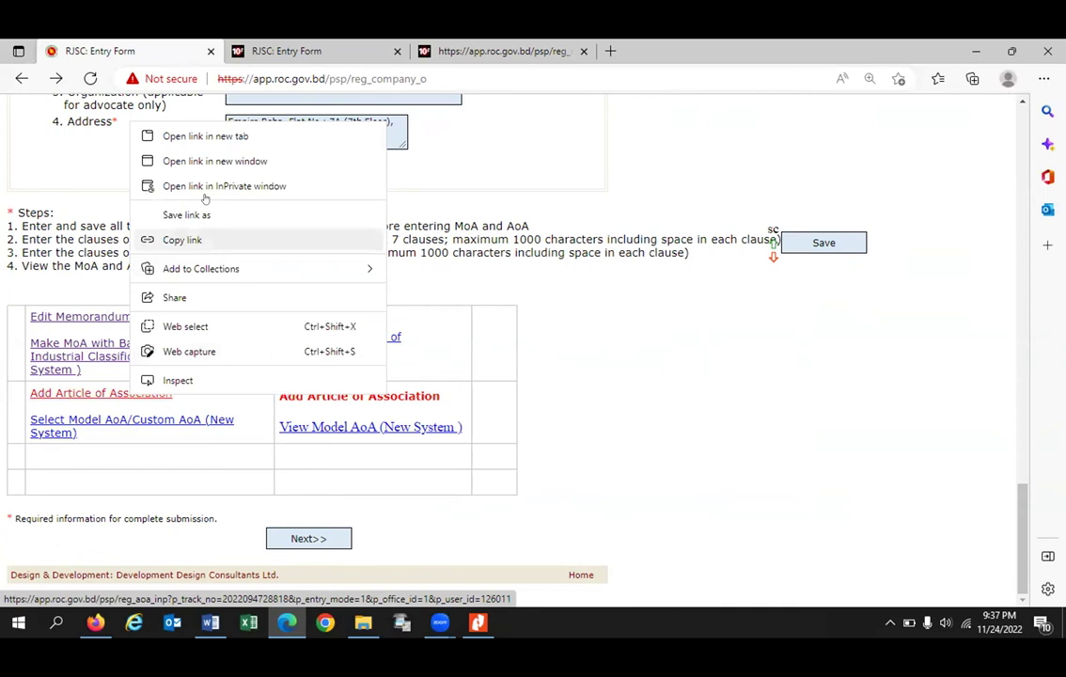
{"action": "left_click", "coordinate": [209, 136]}
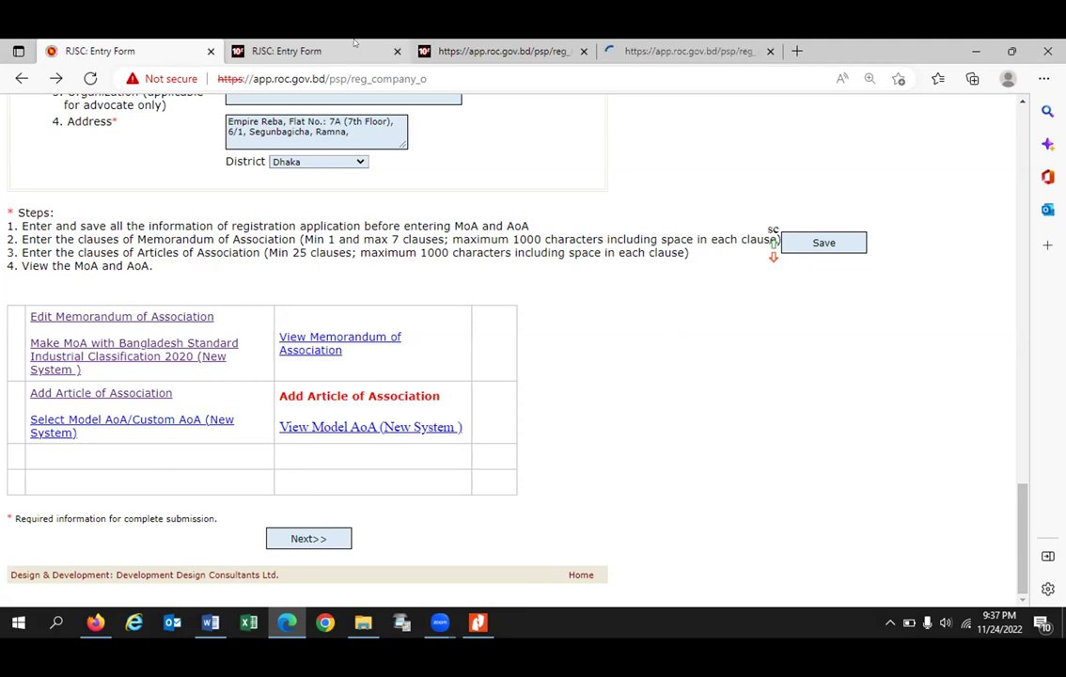
{"action": "left_click", "coordinate": [686, 51]}
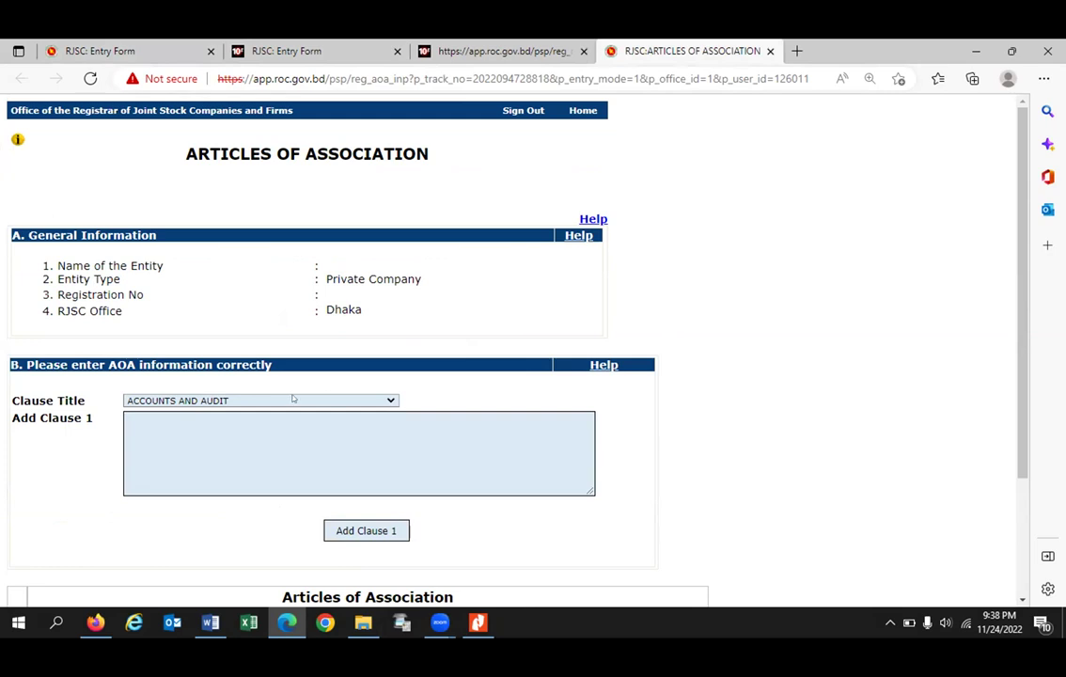
Step: Choose PRELIMINARY as clause 1's title and move into the empty Add Clause 1 box
{"action": "left_click", "coordinate": [242, 399]}
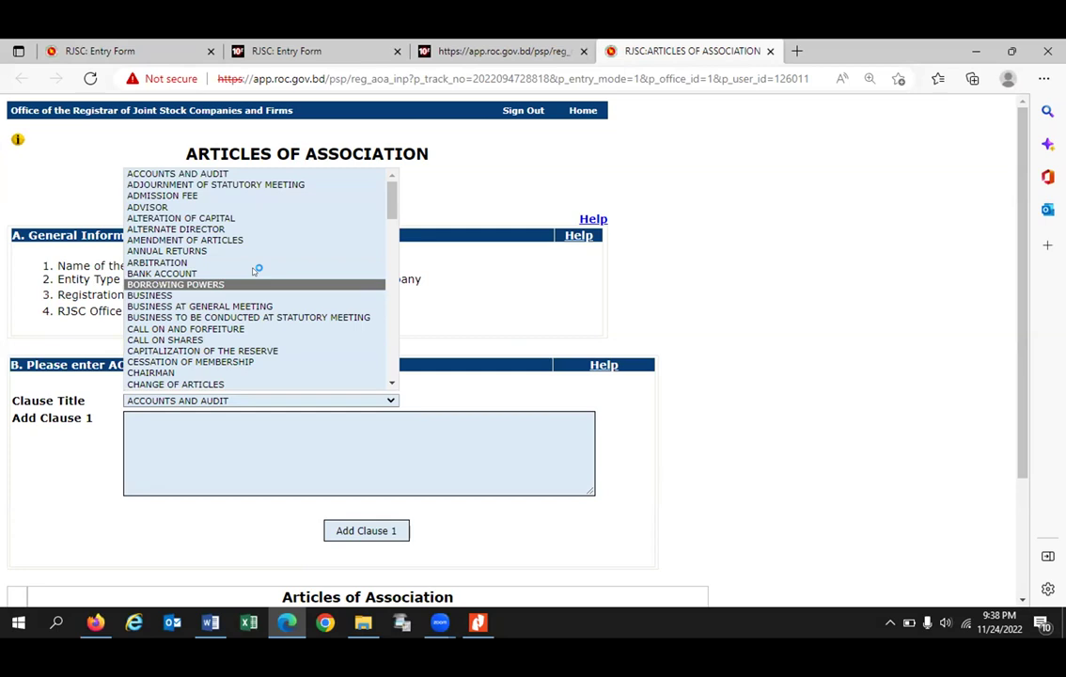
{"action": "key", "text": "Down"}
{"action": "key", "text": "Down"}
{"action": "key", "text": "Down"}
{"action": "key", "text": "Down"}
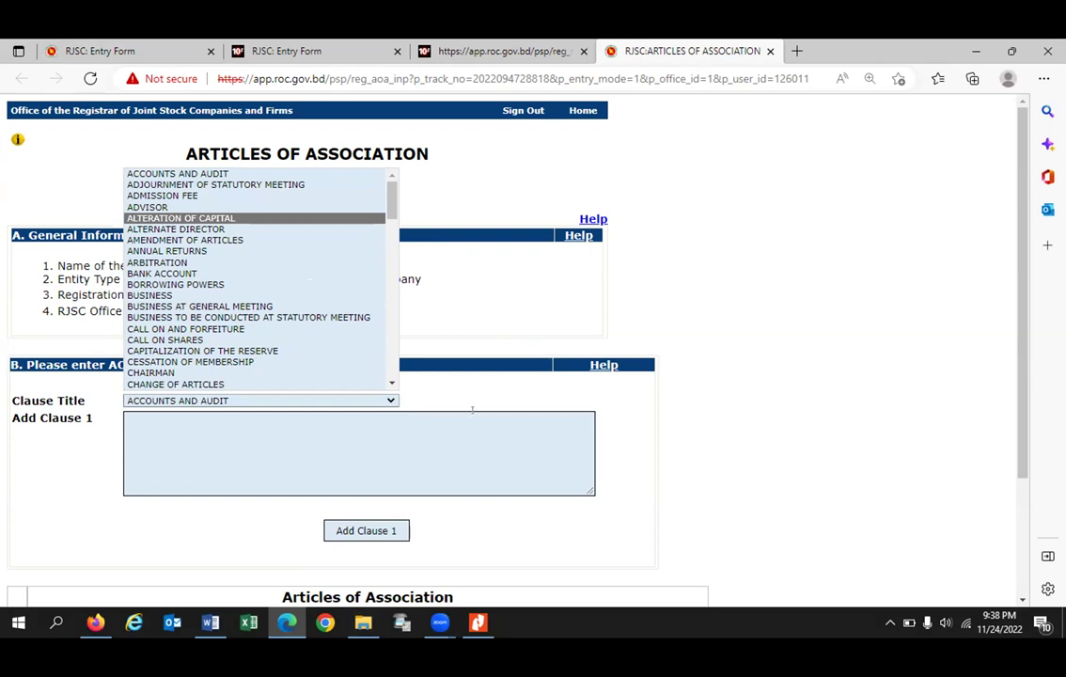
{"action": "type", "text": "pr"}
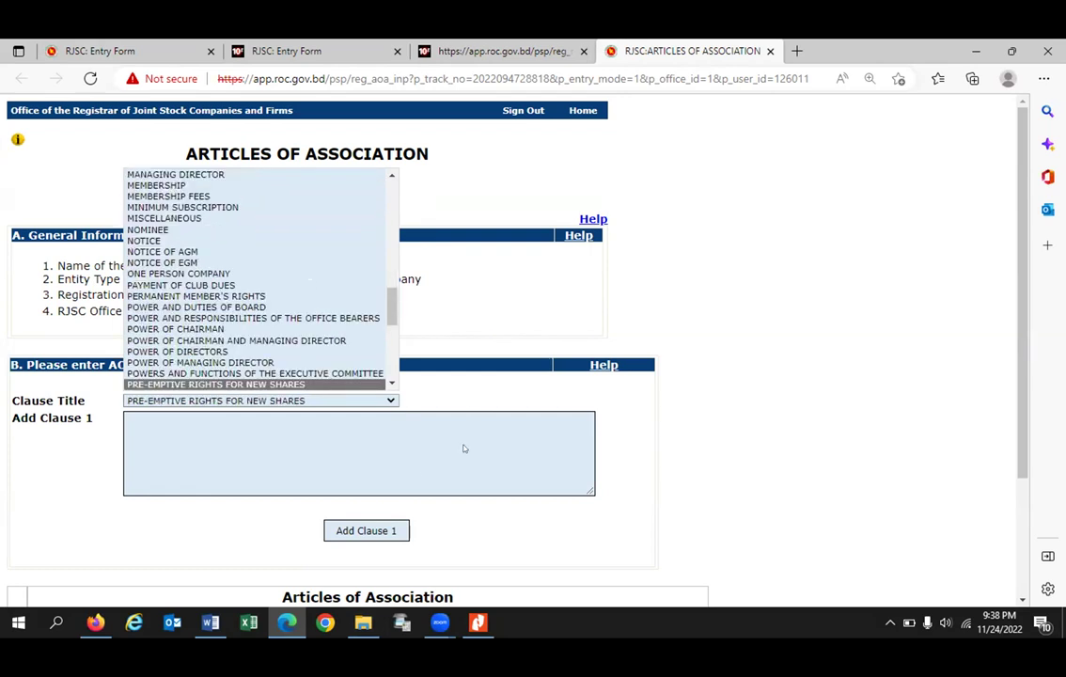
{"action": "key", "text": "Down"}
{"action": "key", "text": "Page_Up"}
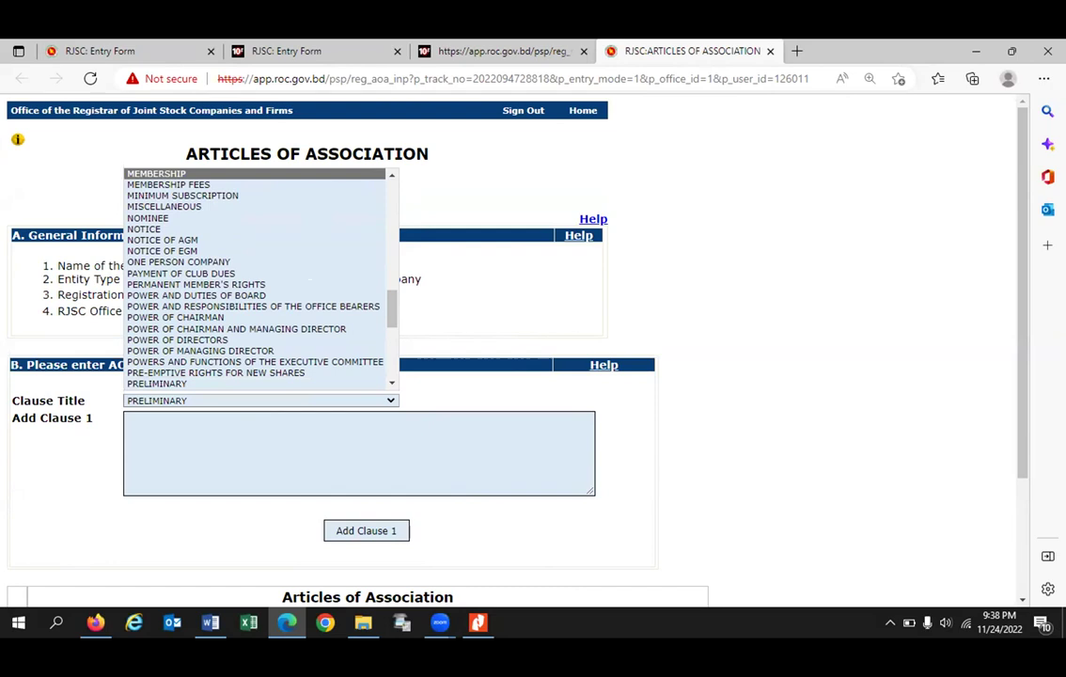
{"action": "key", "text": "Down"}
{"action": "key", "text": "Down"}
{"action": "key", "text": "Down"}
{"action": "key", "text": "Down"}
{"action": "key", "text": "Down"}
{"action": "key", "text": "Down"}
{"action": "key", "text": "Down"}
{"action": "key", "text": "Down"}
{"action": "key", "text": "Down"}
{"action": "key", "text": "Down"}
{"action": "key", "text": "Down"}
{"action": "key", "text": "Down"}
{"action": "key", "text": "Down"}
{"action": "key", "text": "Down"}
{"action": "key", "text": "Down"}
{"action": "key", "text": "Down"}
{"action": "key", "text": "Down"}
{"action": "key", "text": "Down"}
{"action": "key", "text": "Down"}
{"action": "key", "text": "Down"}
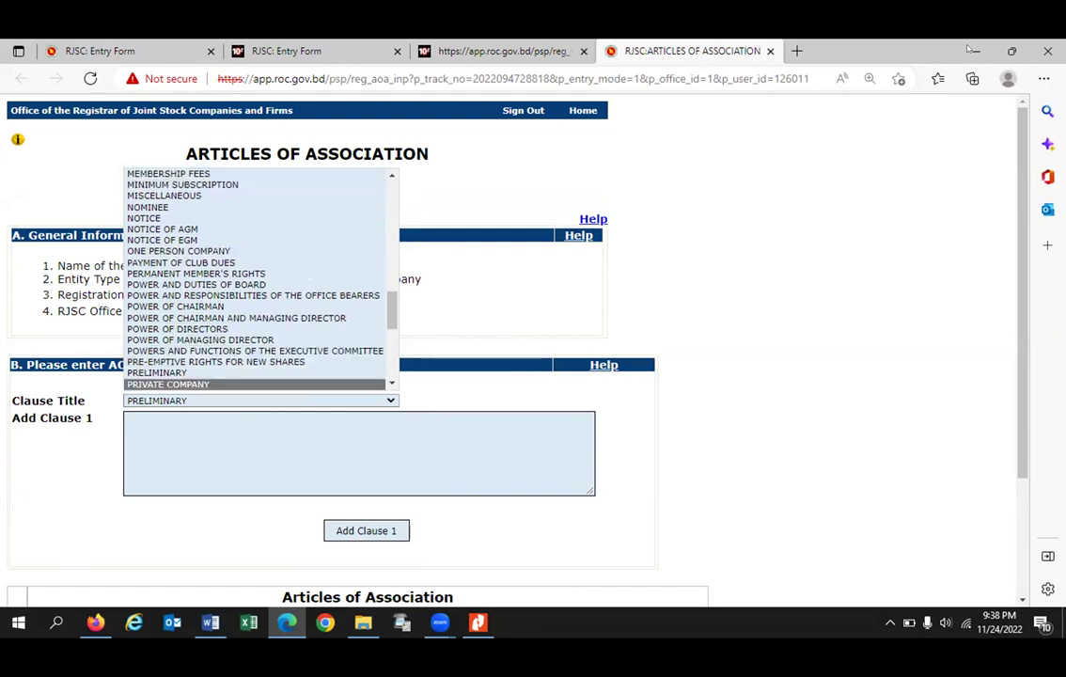
{"action": "left_click", "coordinate": [183, 432]}
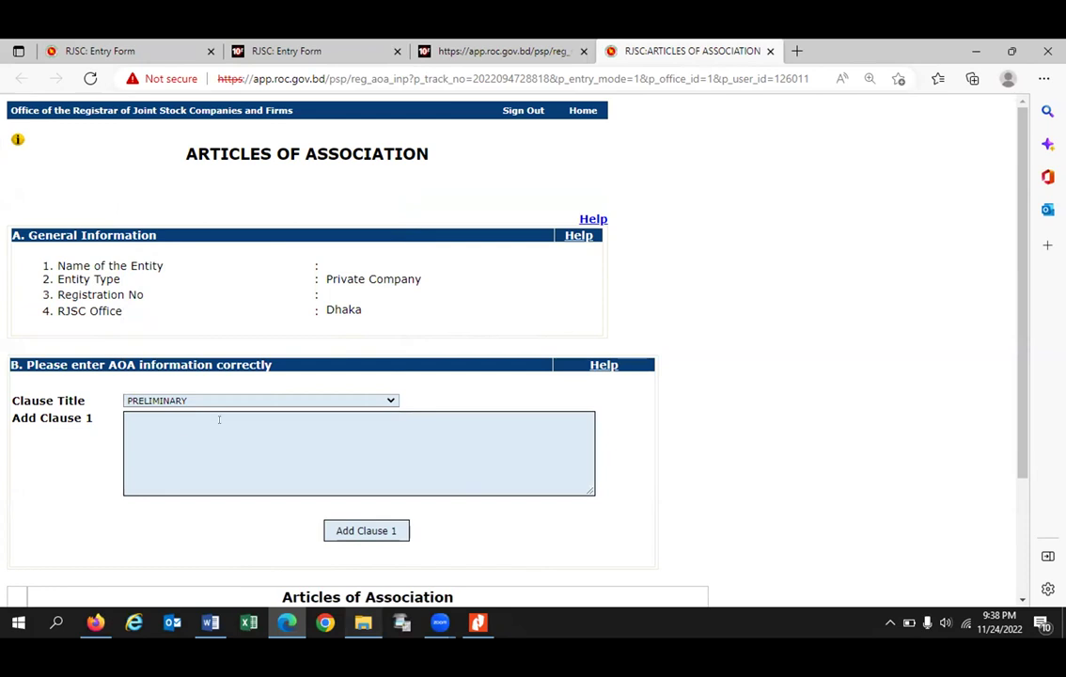
Step: Open the AOA - SSG Global Limited Word document for the Preliminary text, then return to the Articles form
{"action": "key", "text": "alt+Tab"}
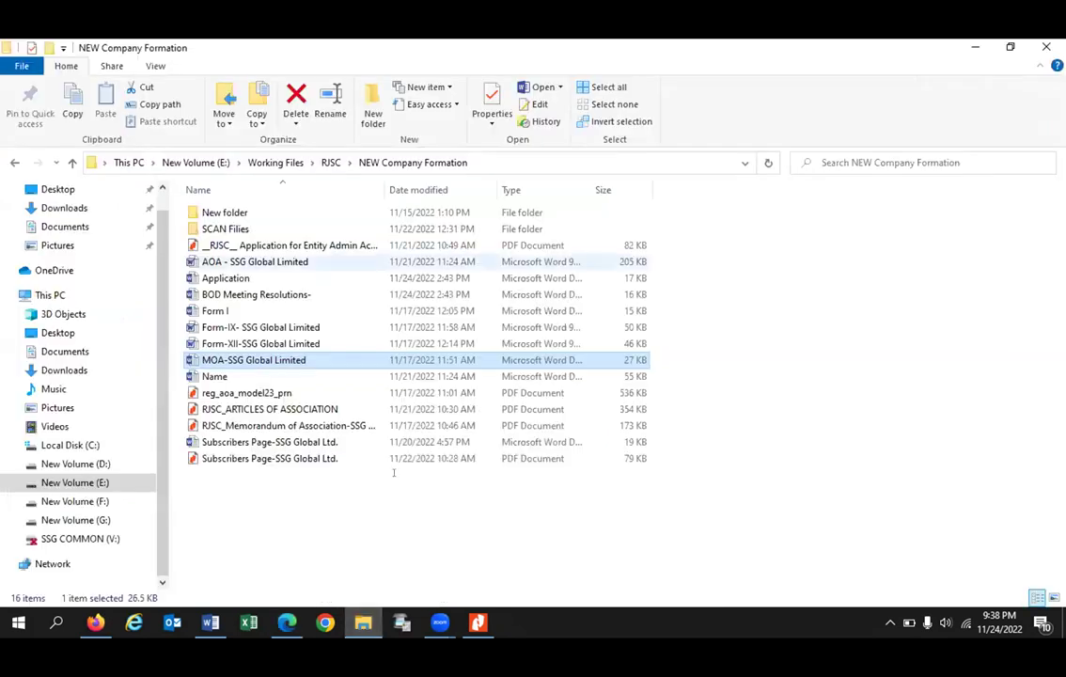
{"action": "key", "text": "a"}
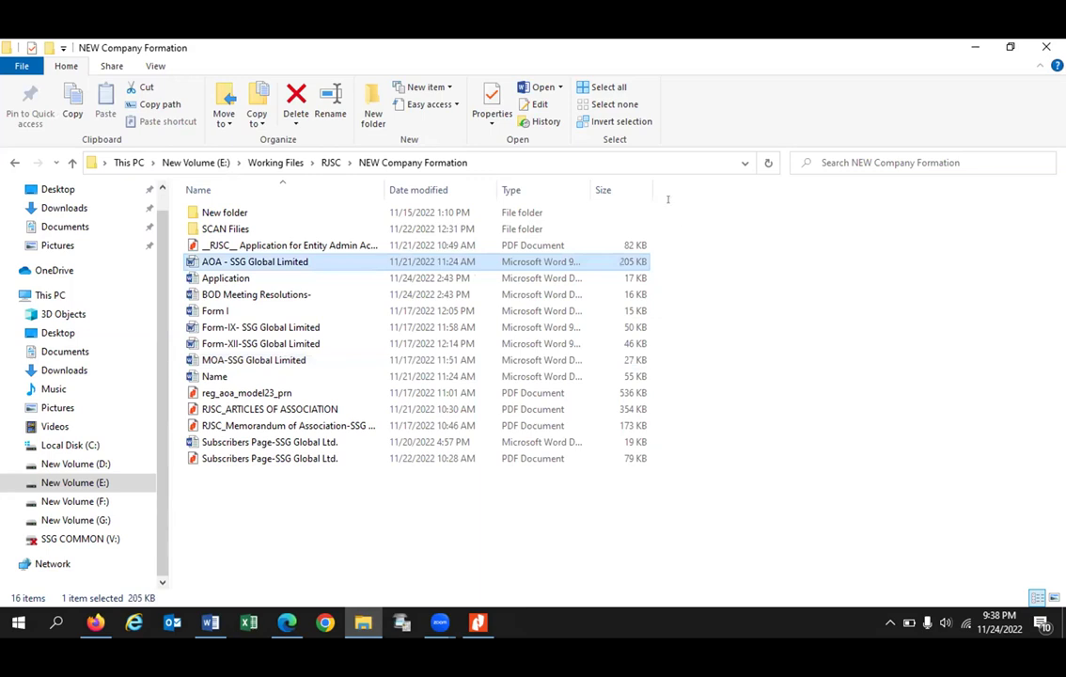
{"action": "key", "text": "Return"}
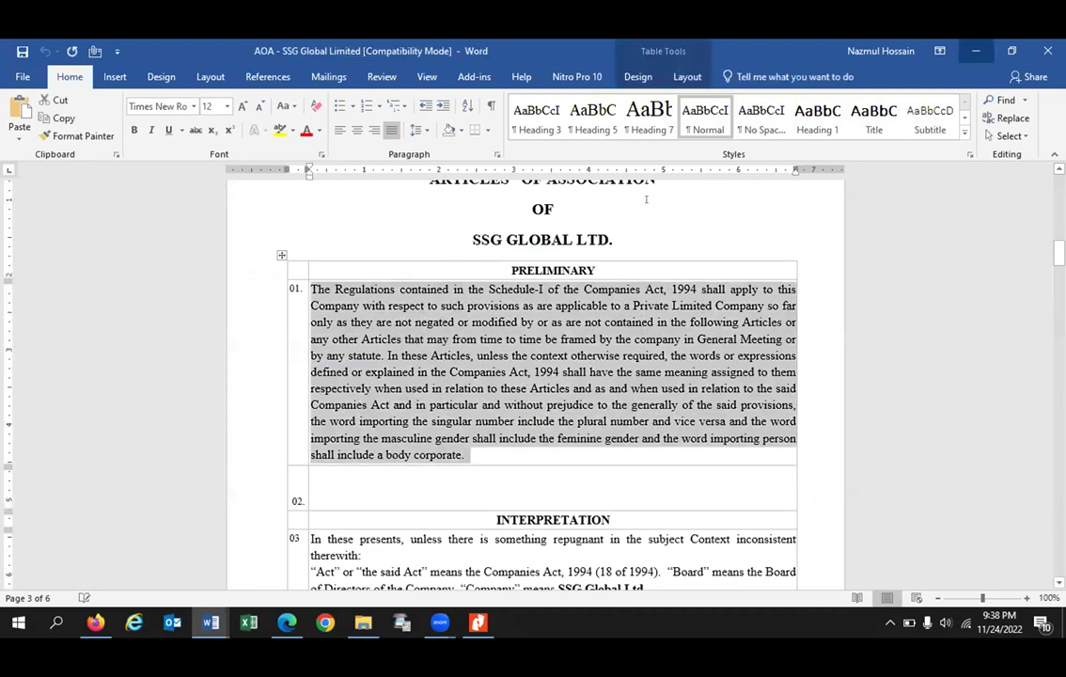
{"action": "key", "text": "alt+Tab"}
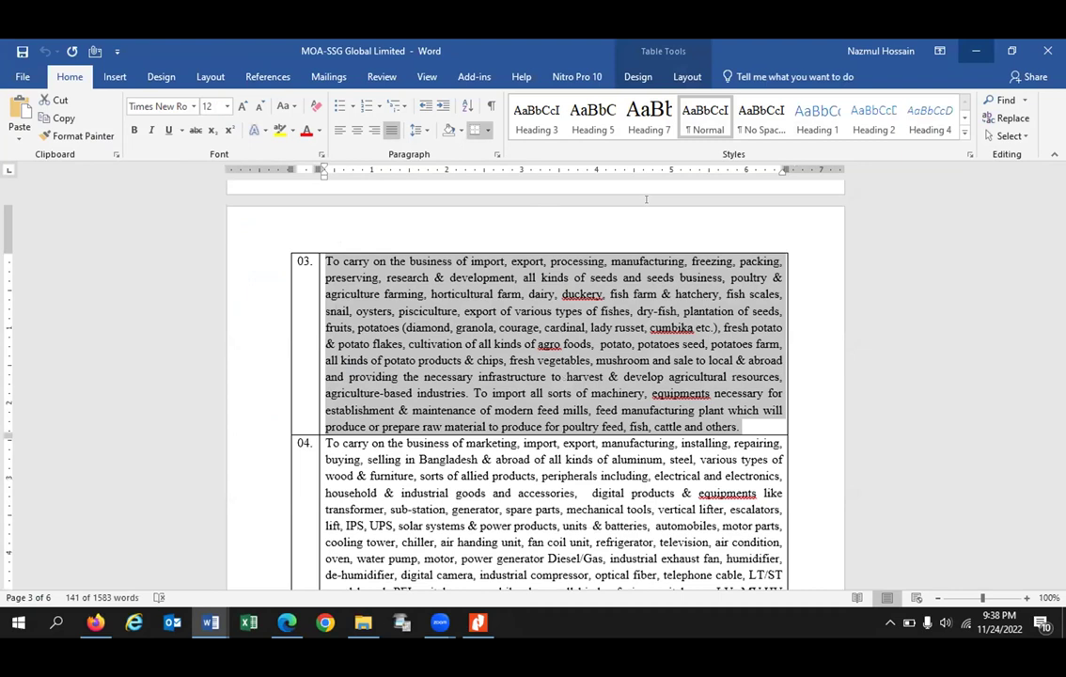
{"action": "key", "text": "alt+Tab"}
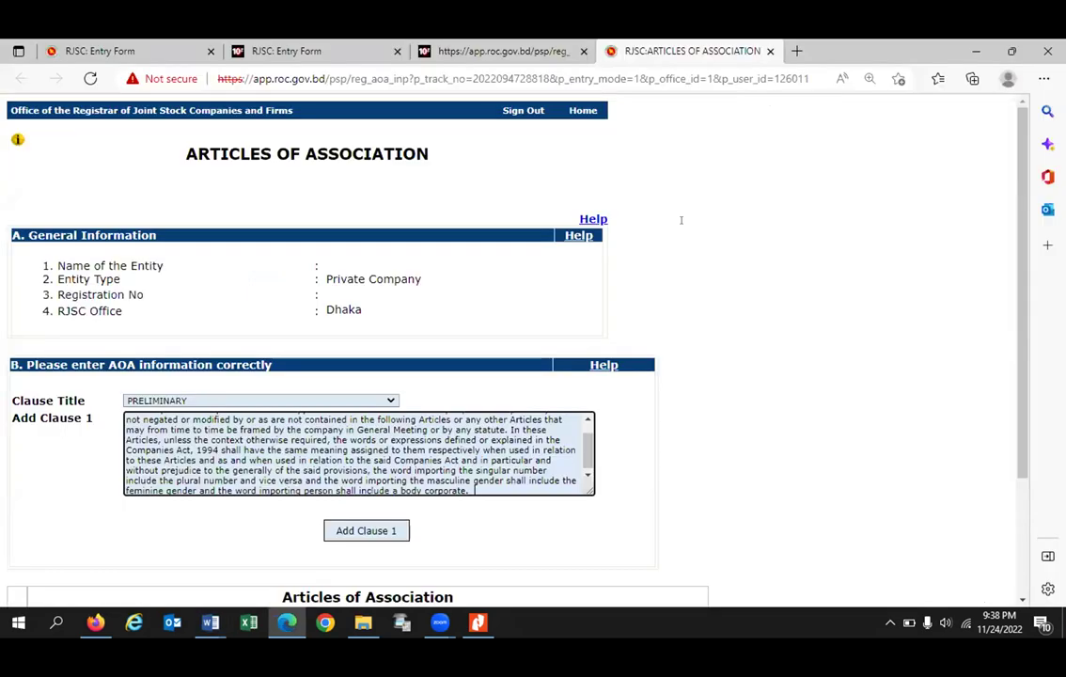
Step: Add the Preliminary text as clause 1 and check it in the Articles table
{"action": "left_click", "coordinate": [382, 530]}
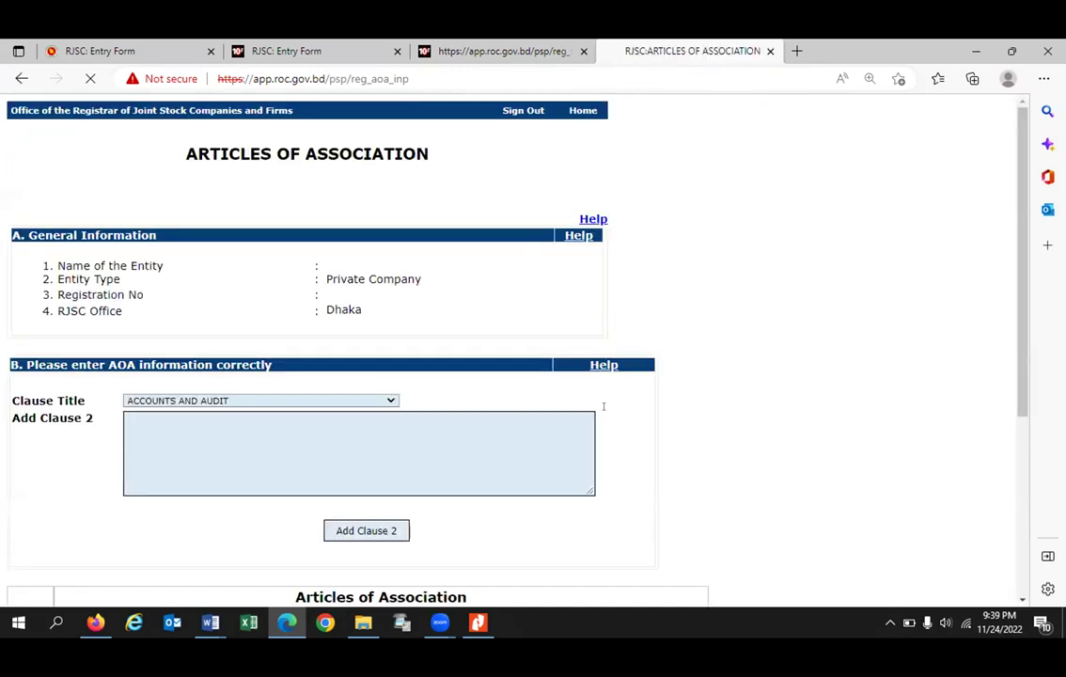
{"action": "scroll", "coordinate": [603, 407], "scroll_direction": "down", "scroll_amount": 1}
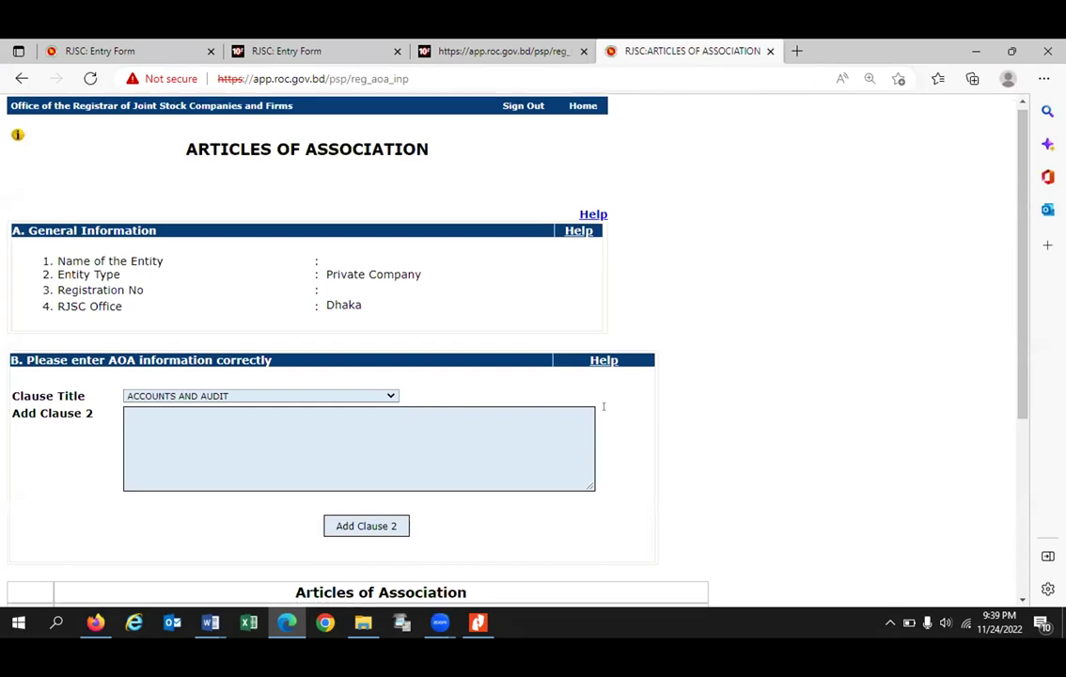
{"action": "scroll", "coordinate": [603, 407], "scroll_direction": "down", "scroll_amount": 2}
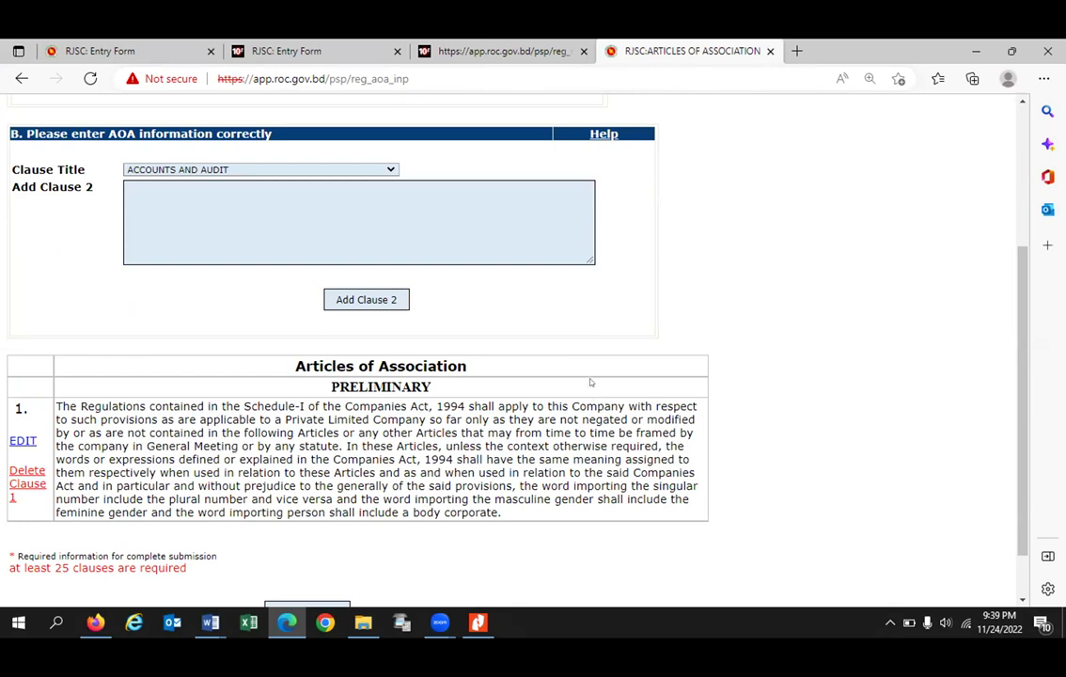
Step: Choose PRIVATE COMPANY as clause 2's title and look over the added clause 1 text
{"action": "left_click", "coordinate": [344, 170]}
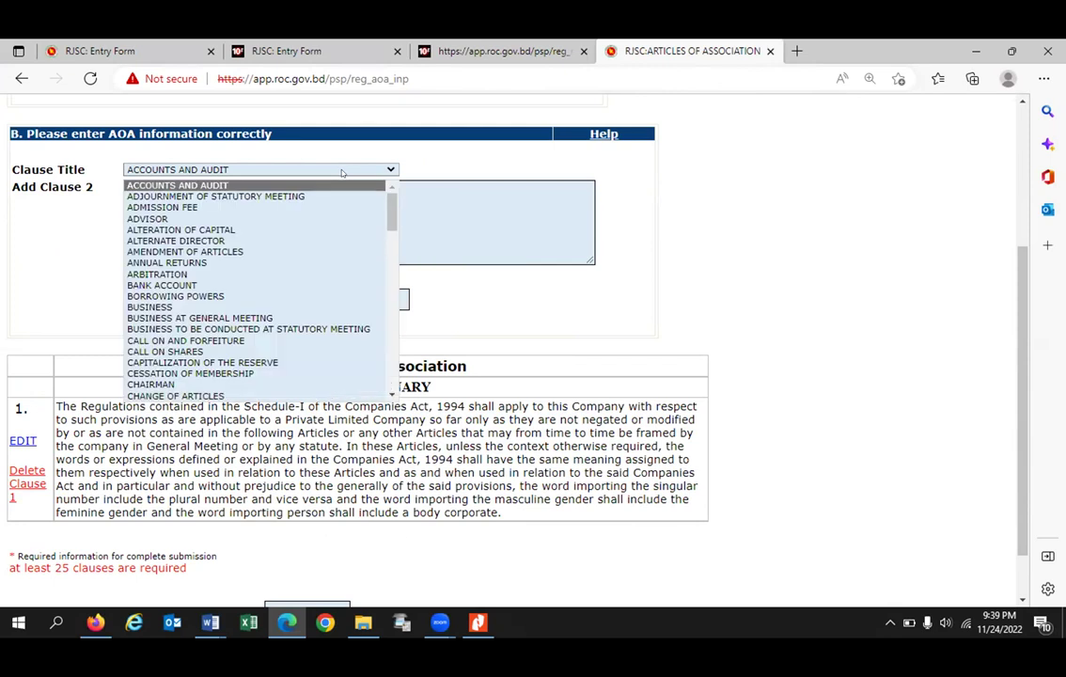
{"action": "type", "text": "pre"}
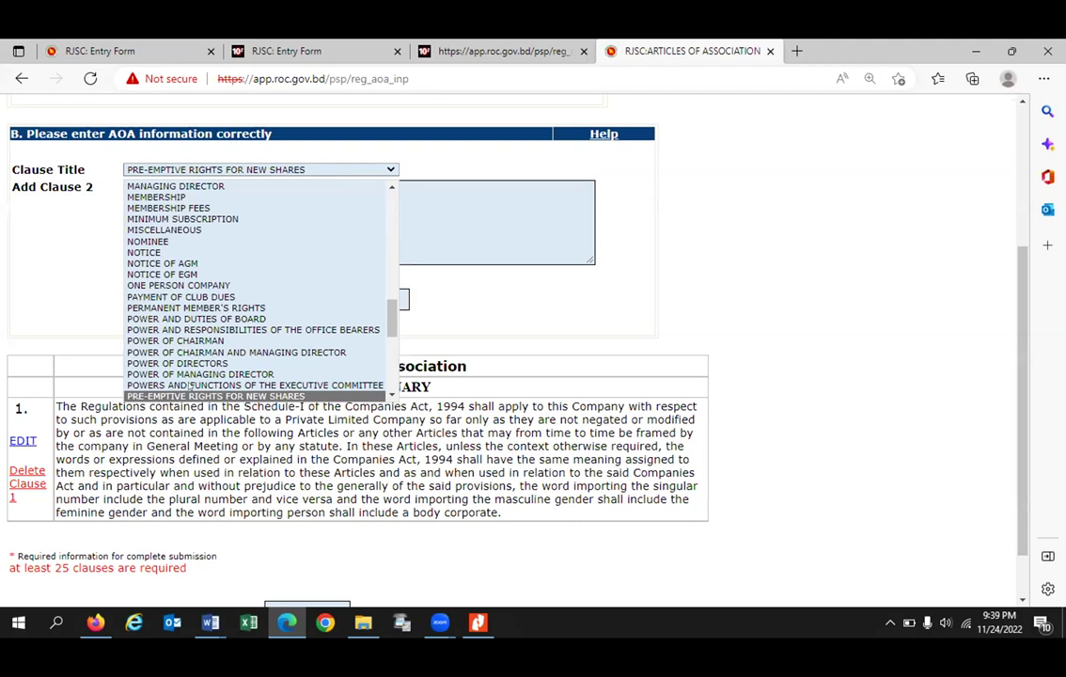
{"action": "key", "text": "Down"}
{"action": "key", "text": "Down"}
{"action": "key", "text": "Down"}
{"action": "left_click", "coordinate": [353, 387]}
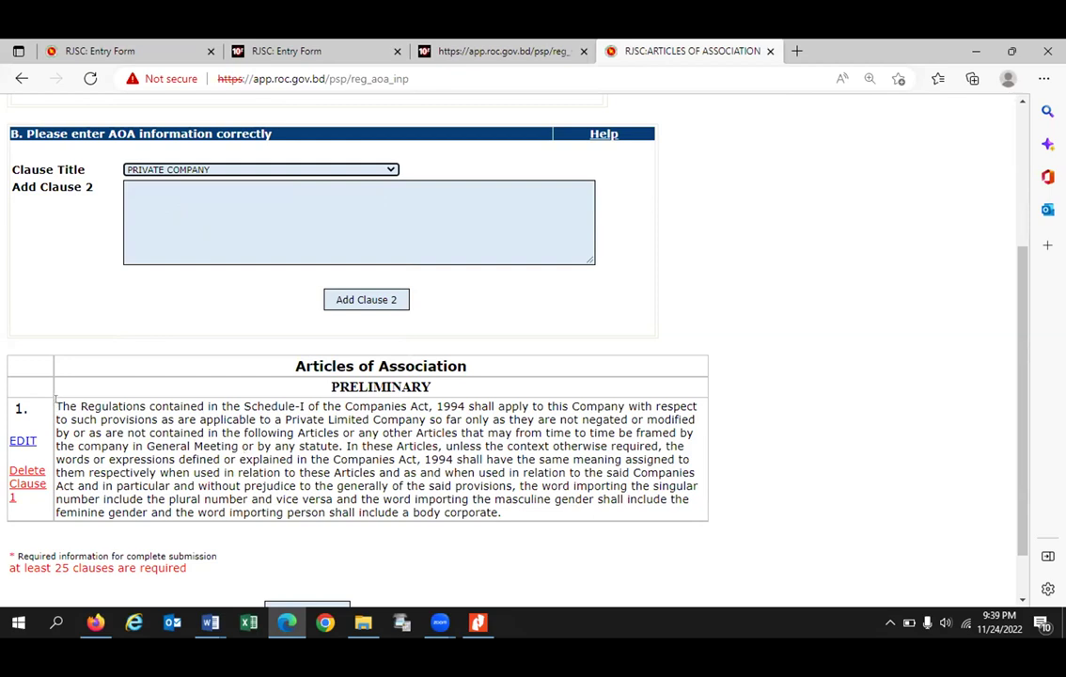
{"action": "left_click_drag", "start_coordinate": [60, 406], "coordinate": [503, 512]}
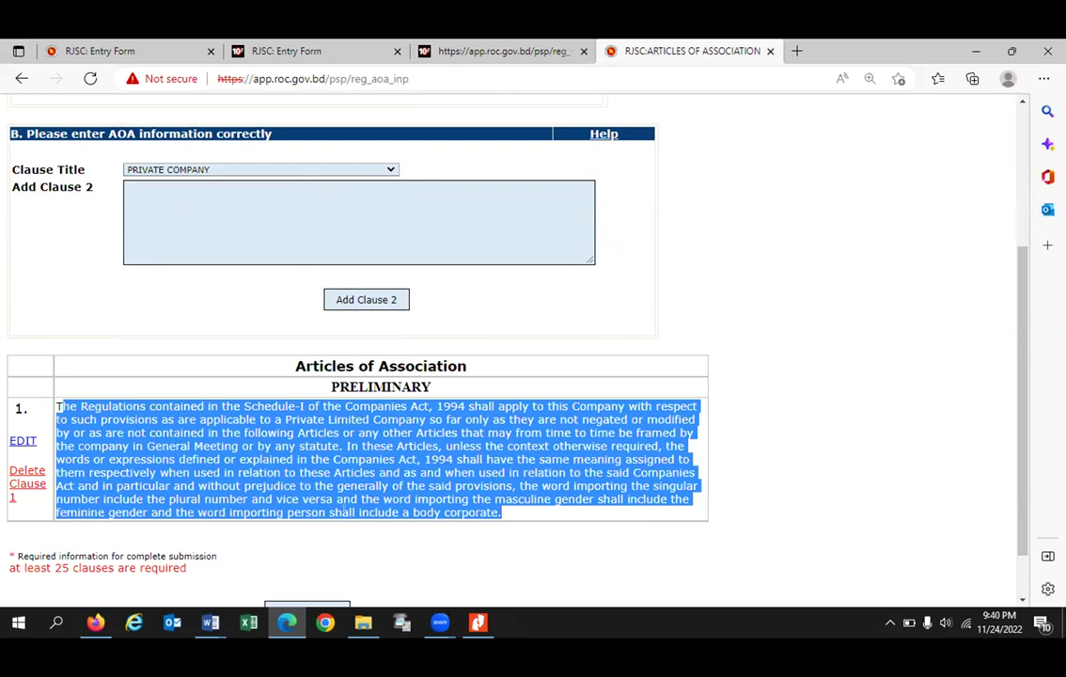
{"action": "left_click", "coordinate": [391, 406]}
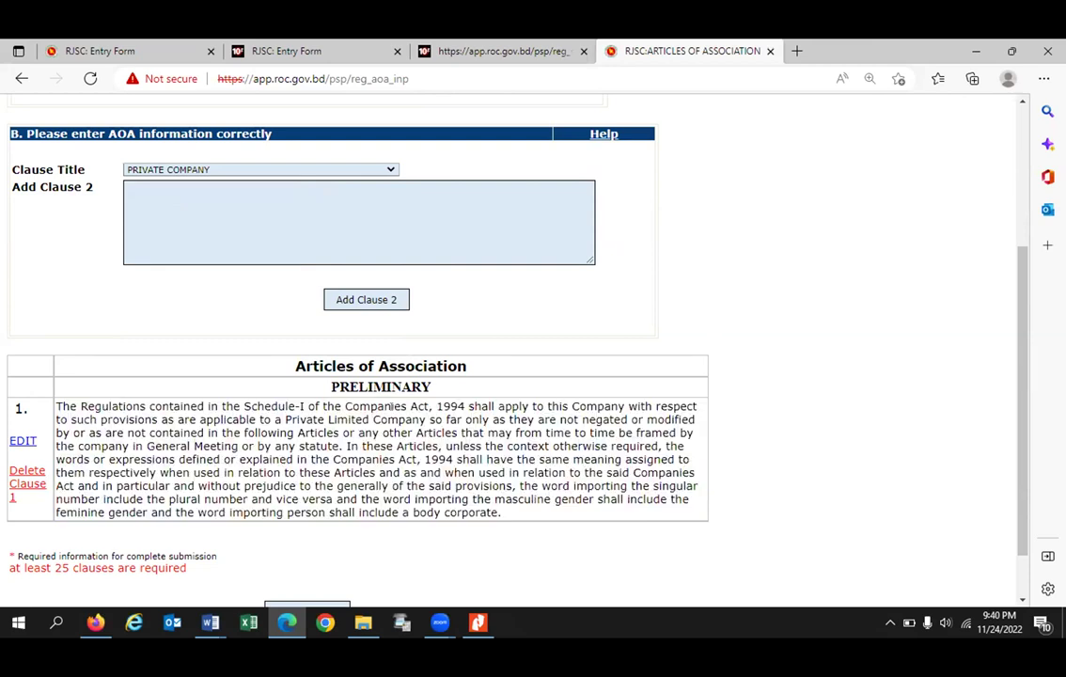
Step: Keep PRIVATE COMPANY as the title and ready the empty Add Clause 2 box
{"action": "scroll", "coordinate": [391, 406], "scroll_direction": "up", "scroll_amount": 2}
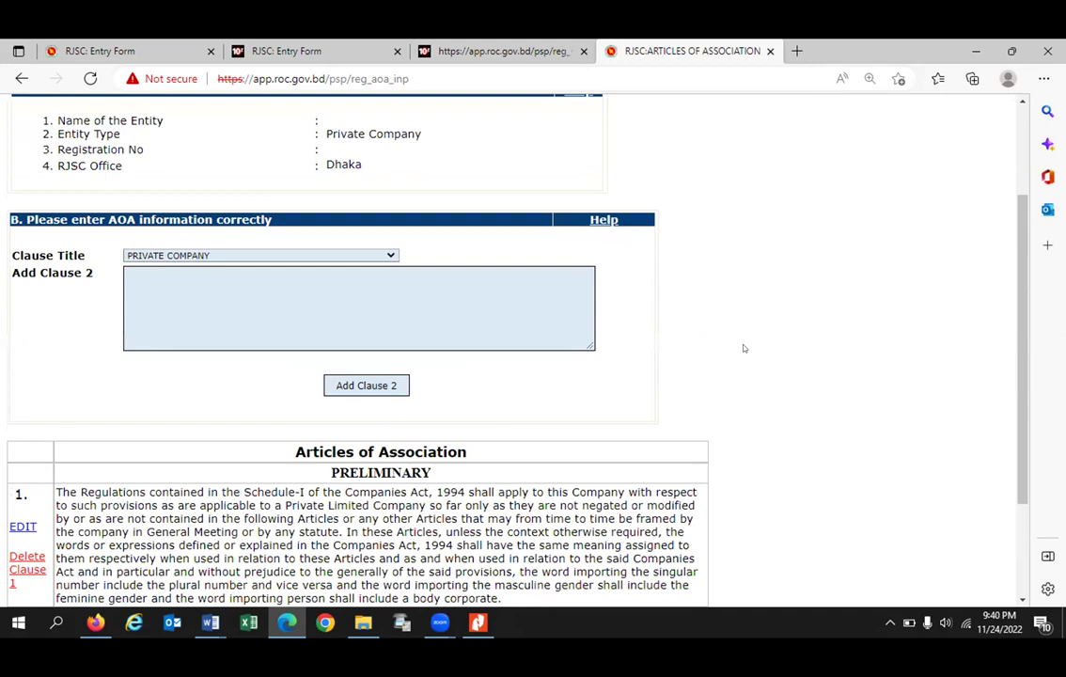
{"action": "scroll", "coordinate": [743, 348], "scroll_direction": "down", "scroll_amount": 3}
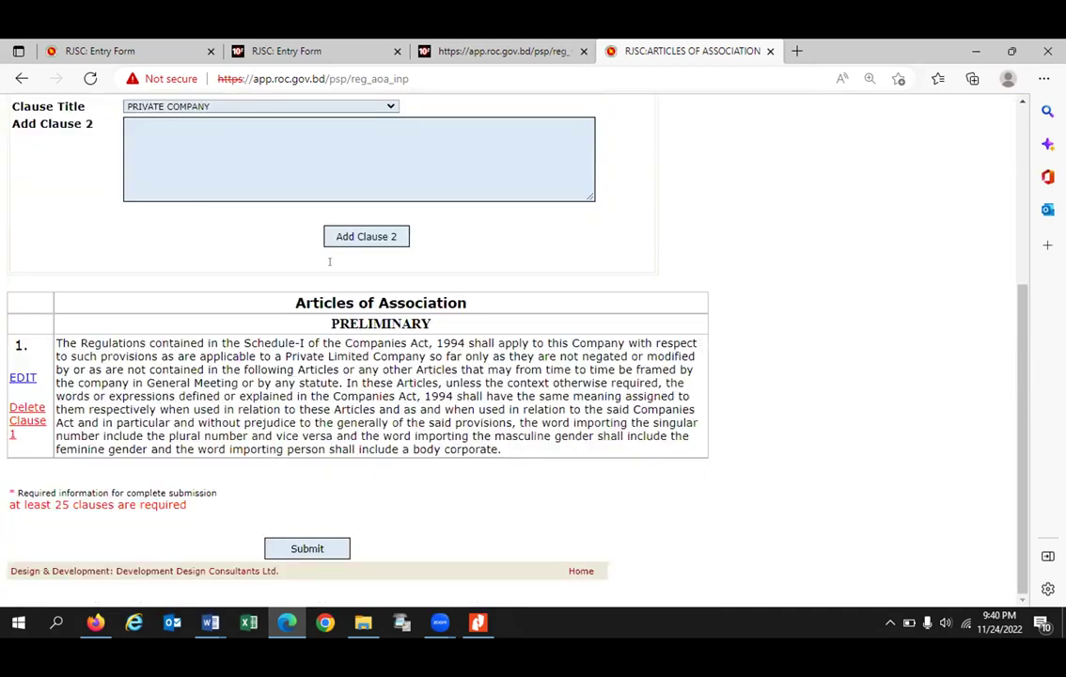
{"action": "scroll", "coordinate": [243, 260], "scroll_direction": "up", "scroll_amount": 3}
{"action": "left_click", "coordinate": [242, 260]}
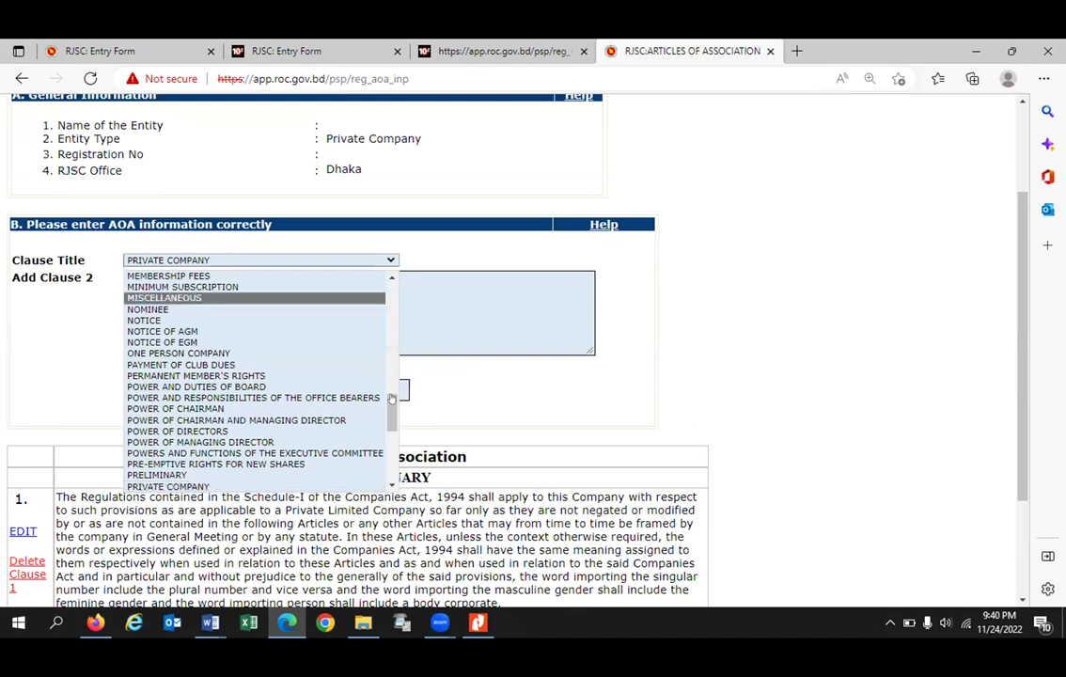
{"action": "left_click", "coordinate": [132, 436]}
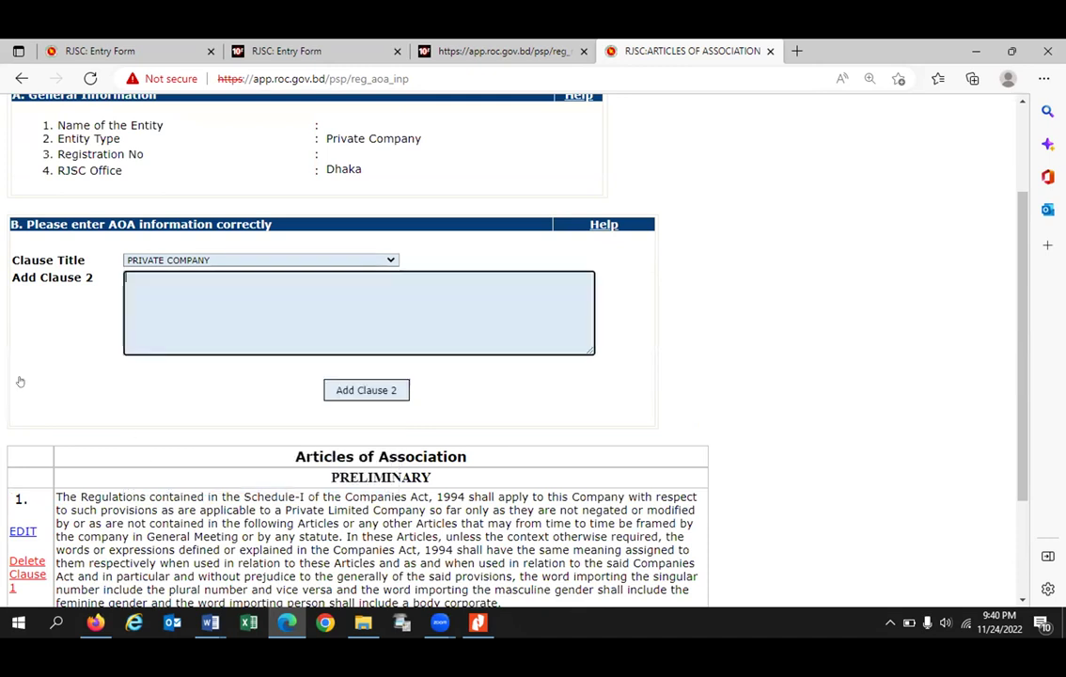
{"action": "scroll", "coordinate": [19, 381], "scroll_direction": "down", "scroll_amount": 3}
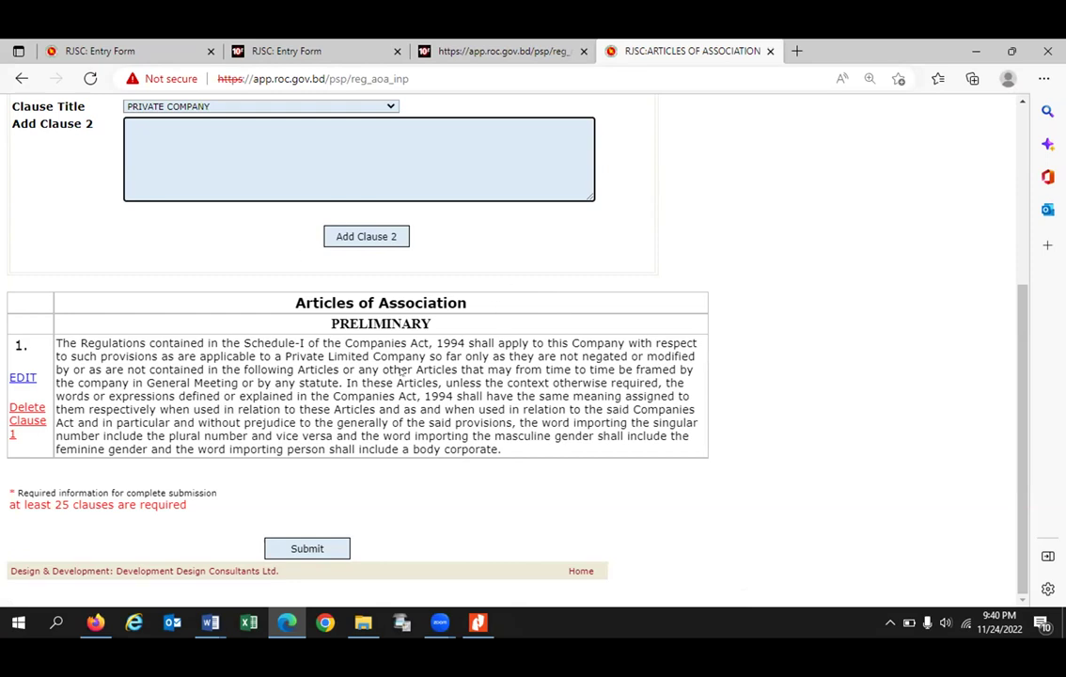
Step: Bring up the AOA - SSG Global Limited Word document and scroll down to the clauses
{"action": "key", "text": "alt+Tab"}
{"action": "left_click", "coordinate": [216, 621]}
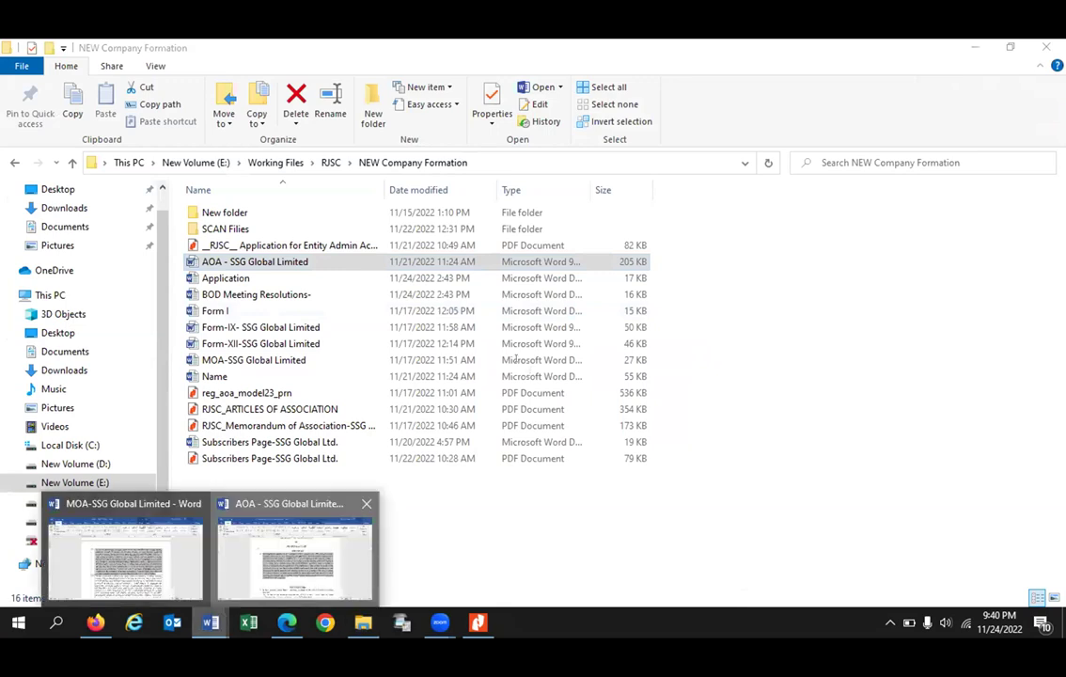
{"action": "left_click", "coordinate": [294, 555]}
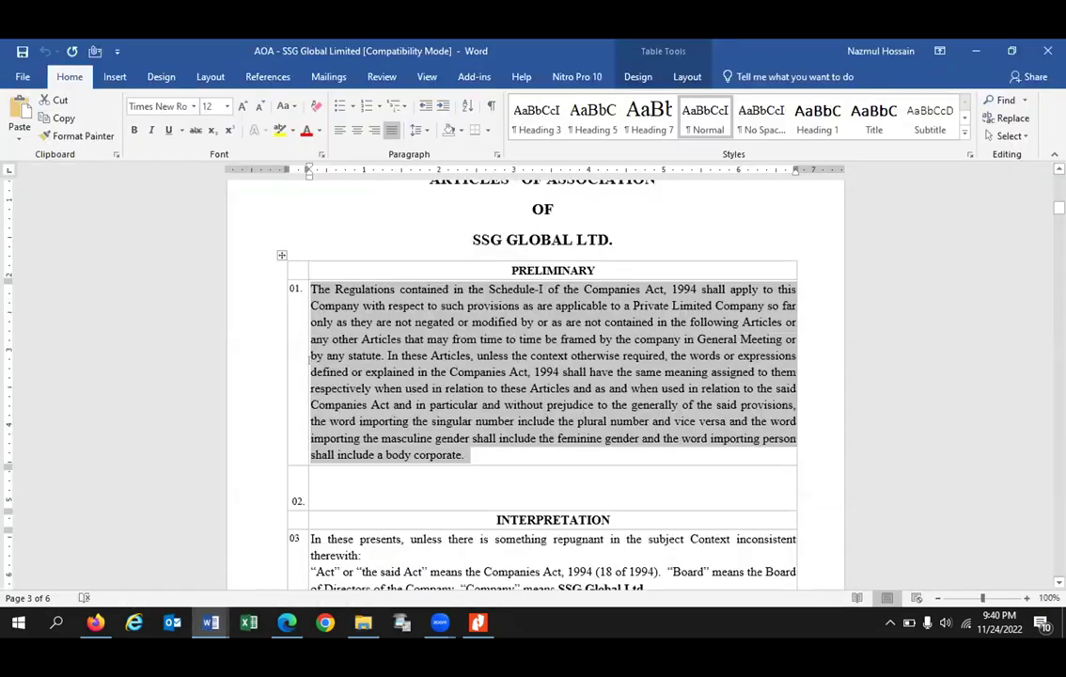
{"action": "scroll", "coordinate": [275, 319], "scroll_direction": "down", "scroll_amount": 10}
{"action": "scroll", "coordinate": [293, 255], "scroll_direction": "down", "scroll_amount": 2}
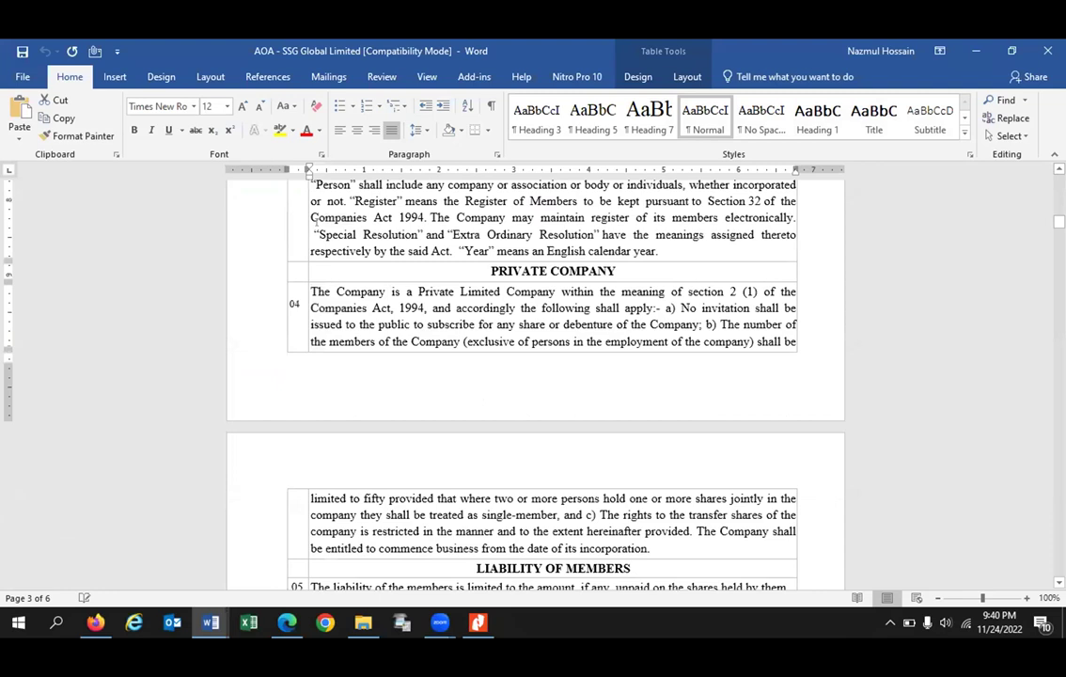
{"action": "scroll", "coordinate": [311, 217], "scroll_direction": "down", "scroll_amount": 2}
Step: Select the Interpretation clause 03 paragraph and return to the Articles of Association form
{"action": "left_click_drag", "start_coordinate": [311, 217], "coordinate": [584, 454]}
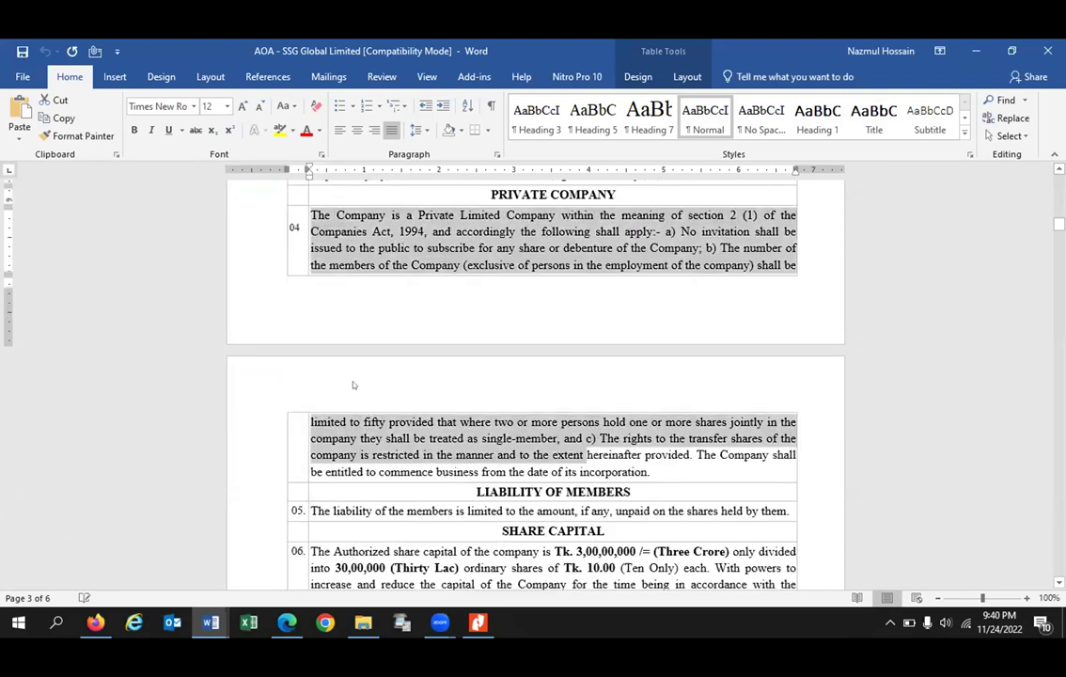
{"action": "left_click_drag", "start_coordinate": [354, 385], "coordinate": [420, 360]}
{"action": "scroll", "coordinate": [419, 360], "scroll_direction": "up", "scroll_amount": 4}
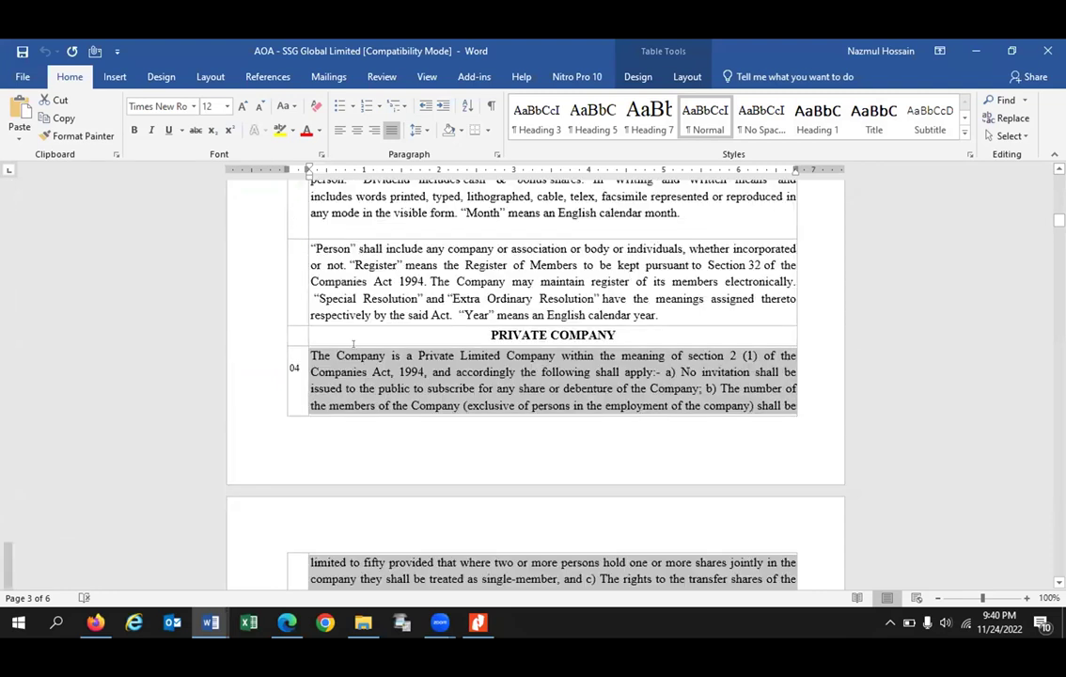
{"action": "scroll", "coordinate": [265, 310], "scroll_direction": "up", "scroll_amount": 6}
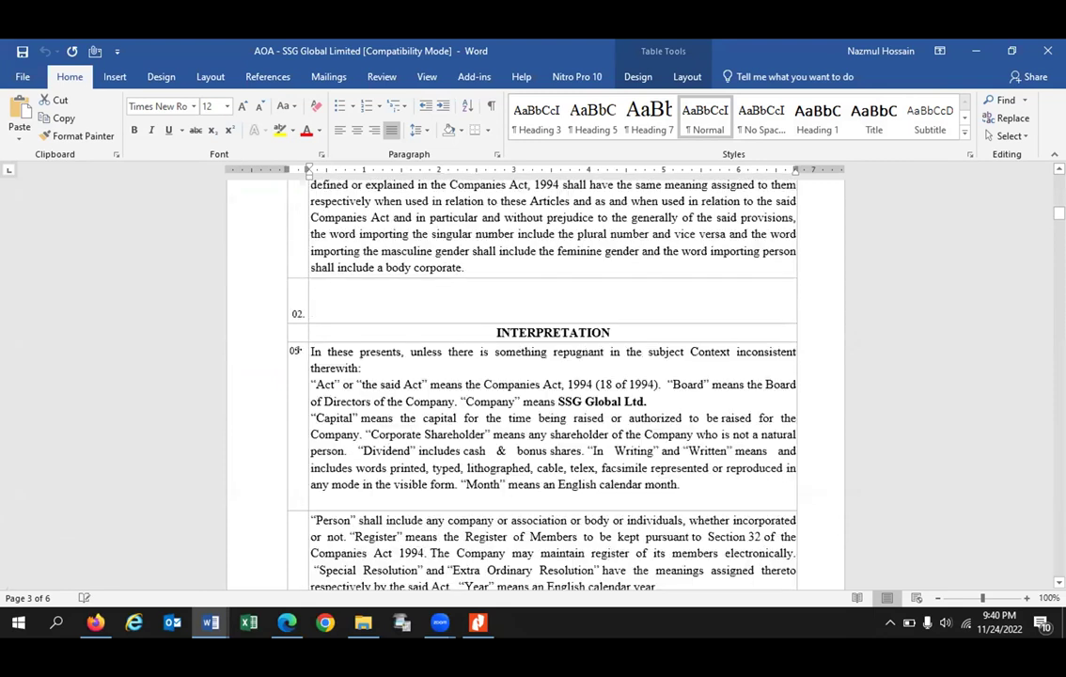
{"action": "left_click_drag", "start_coordinate": [311, 352], "coordinate": [684, 477]}
{"action": "key", "text": "ctrl+c"}
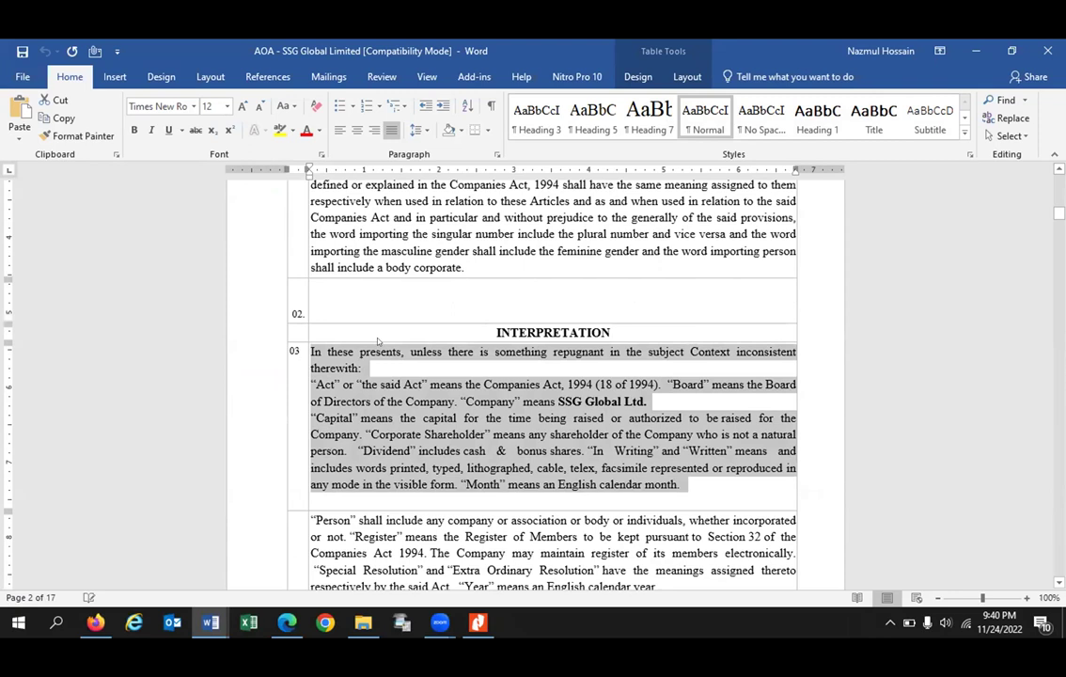
{"action": "left_click", "coordinate": [363, 622]}
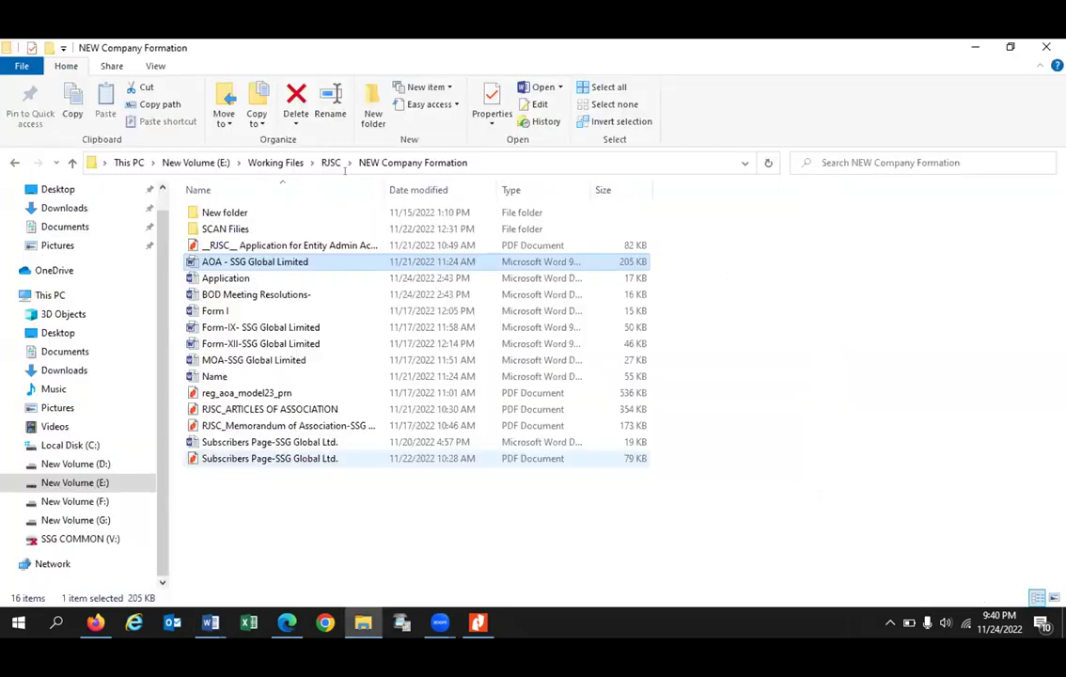
{"action": "key", "text": "alt+Tab"}
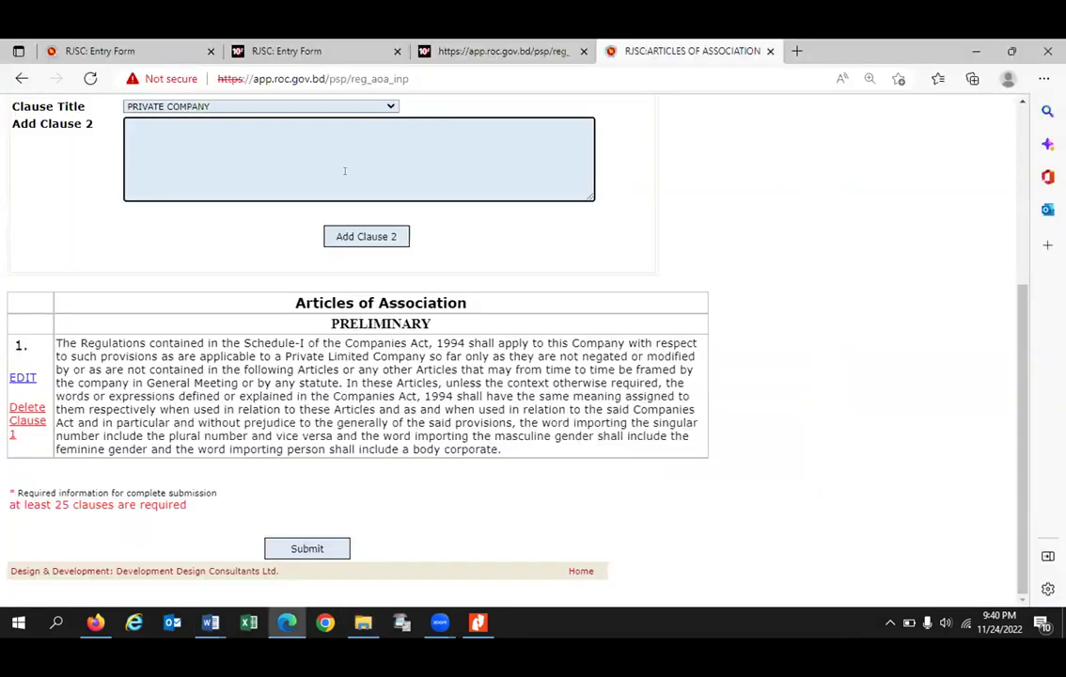
Step: Paste the definitions text as clause 2, title it INTERPRETATION, and confirm the save
{"action": "key", "text": "ctrl+v"}
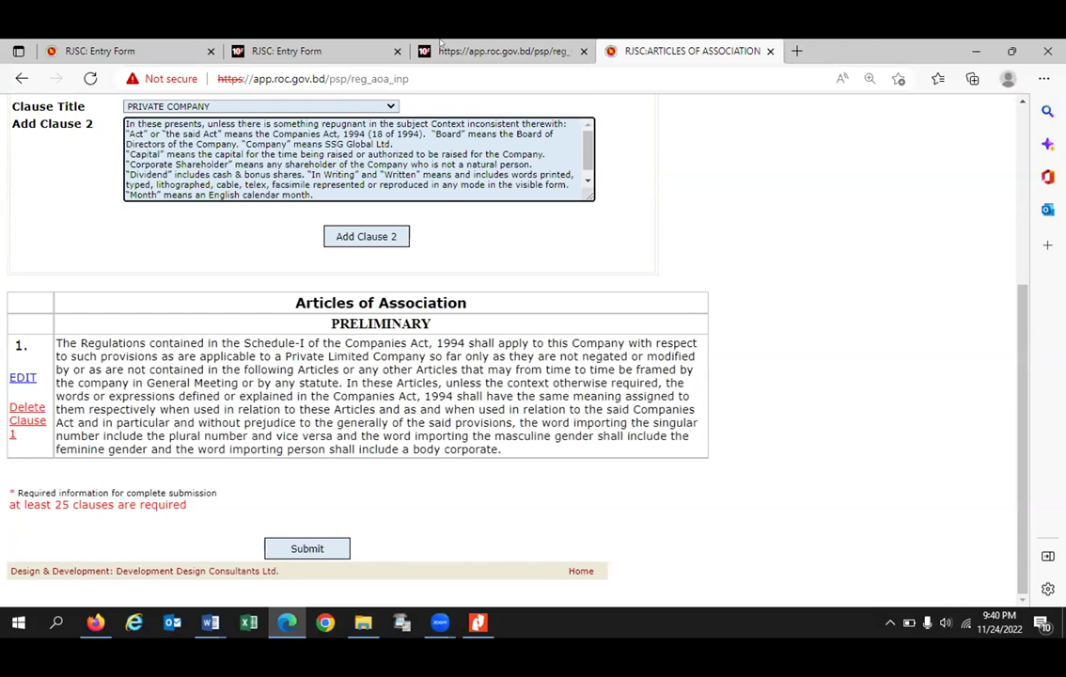
{"action": "left_click", "coordinate": [376, 107]}
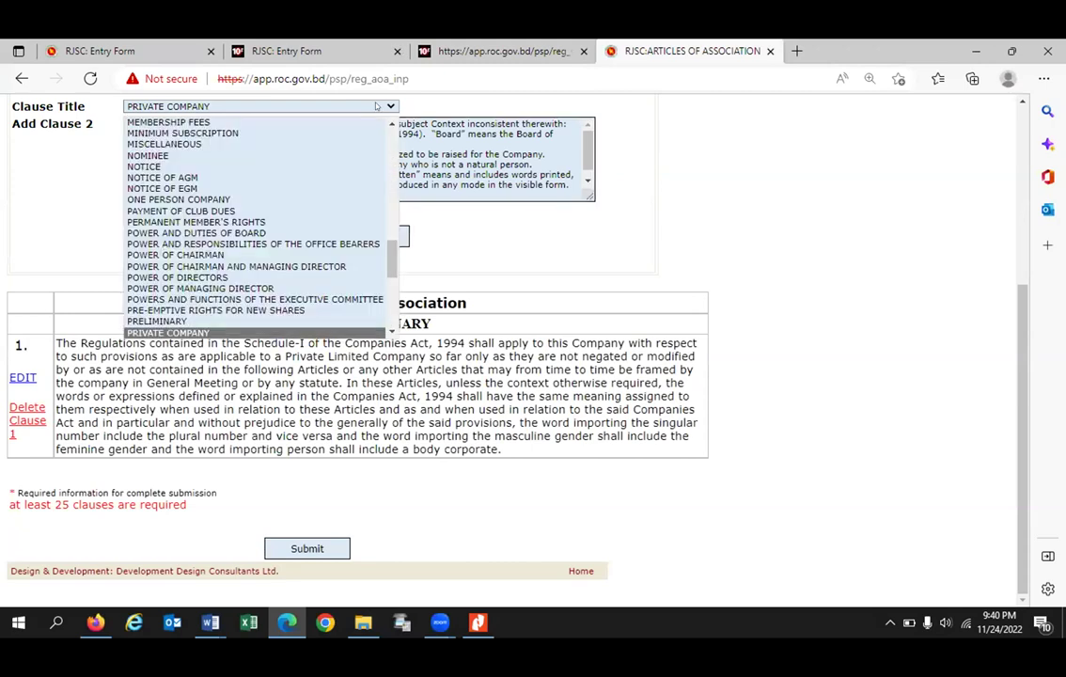
{"action": "scroll", "coordinate": [310, 117], "scroll_direction": "up", "scroll_amount": 4}
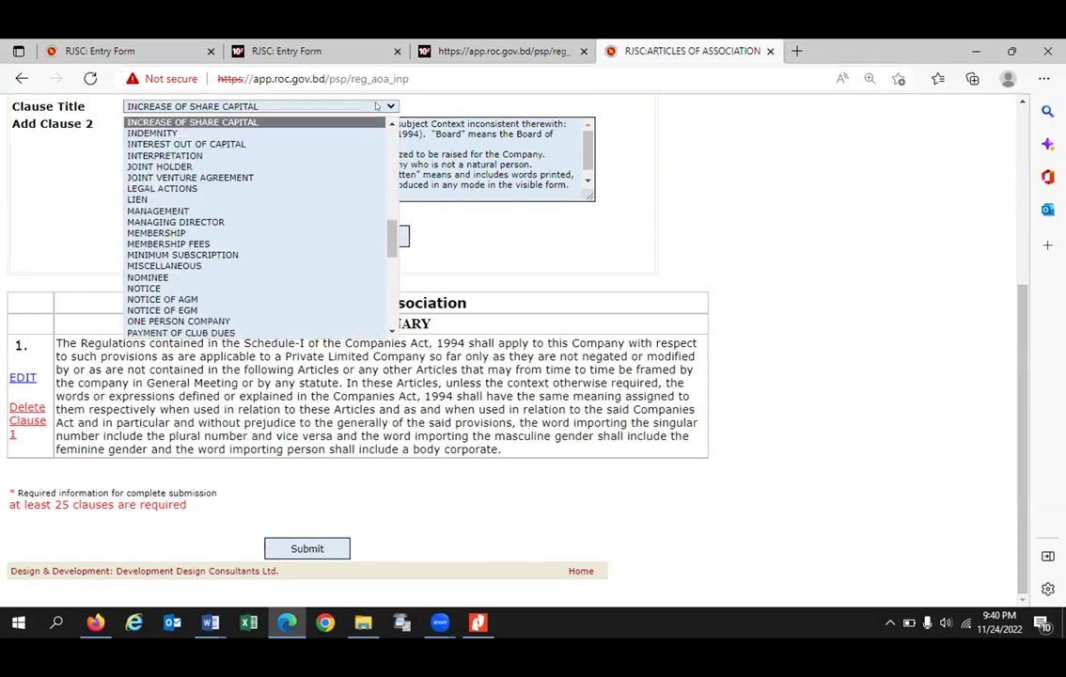
{"action": "left_click", "coordinate": [188, 155]}
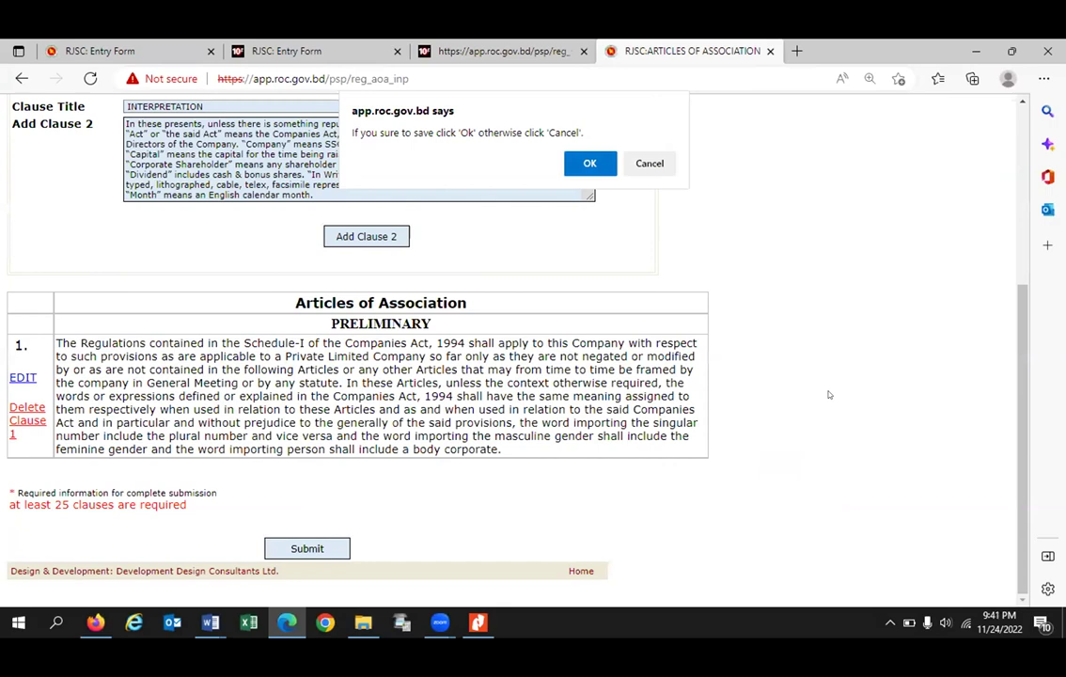
{"action": "key", "text": "Return"}
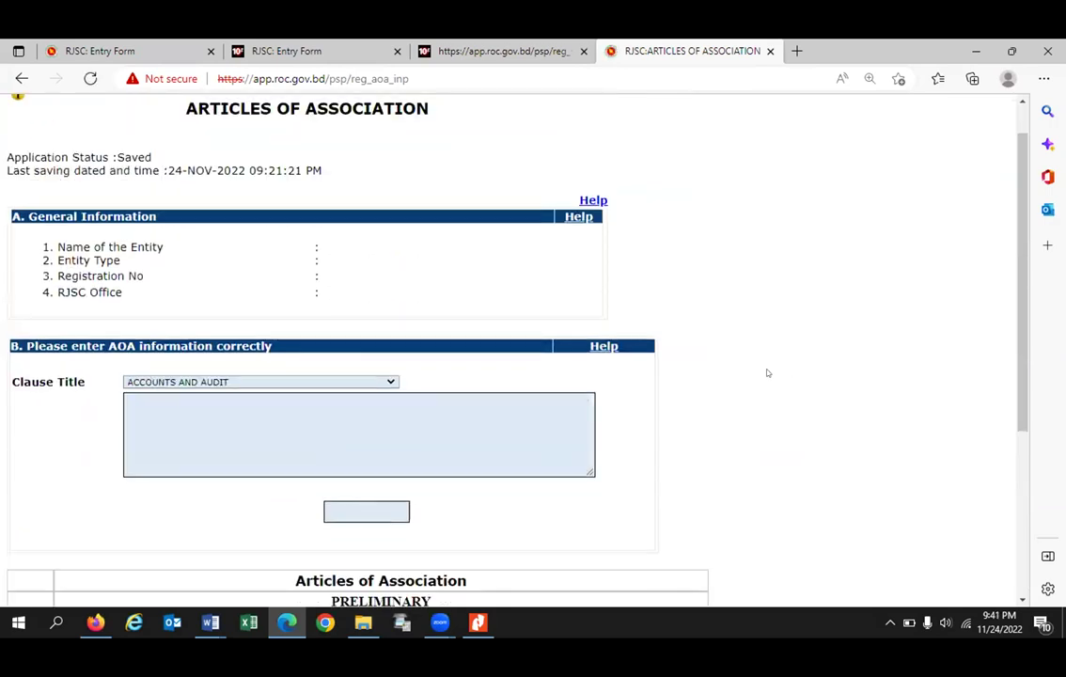
Step: Browse the clause titles by keyboard, accidentally committing JOINT HOLDER as the title
{"action": "scroll", "coordinate": [767, 366], "scroll_direction": "down", "scroll_amount": 3}
{"action": "scroll", "coordinate": [245, 358], "scroll_direction": "up", "scroll_amount": 2}
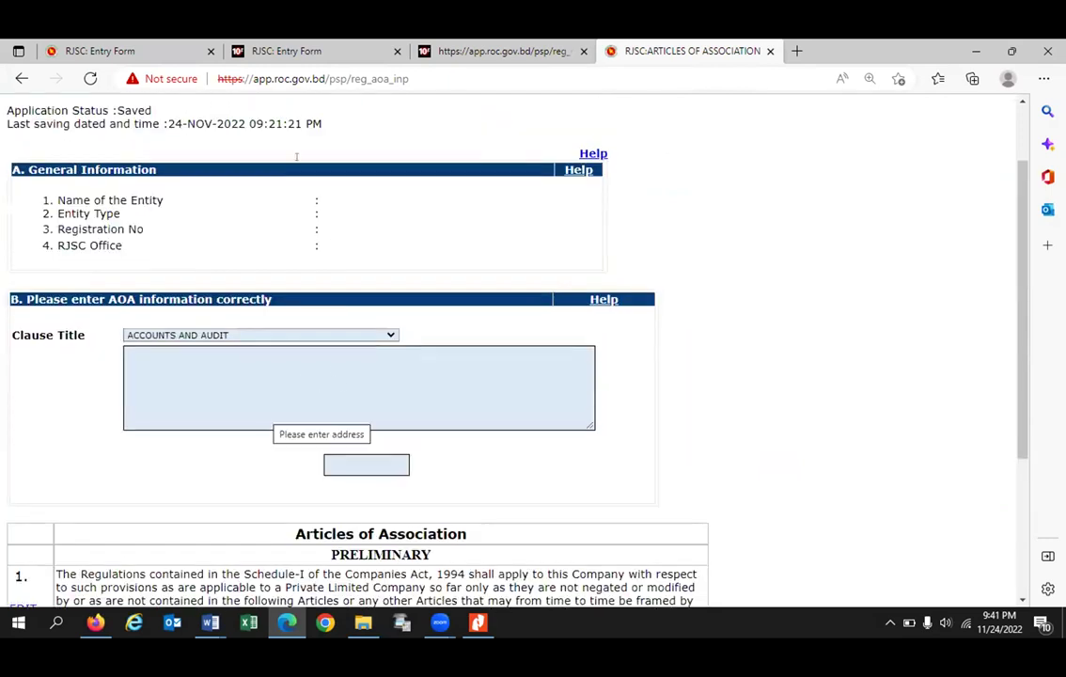
{"action": "scroll", "coordinate": [282, 146], "scroll_direction": "down", "scroll_amount": 3}
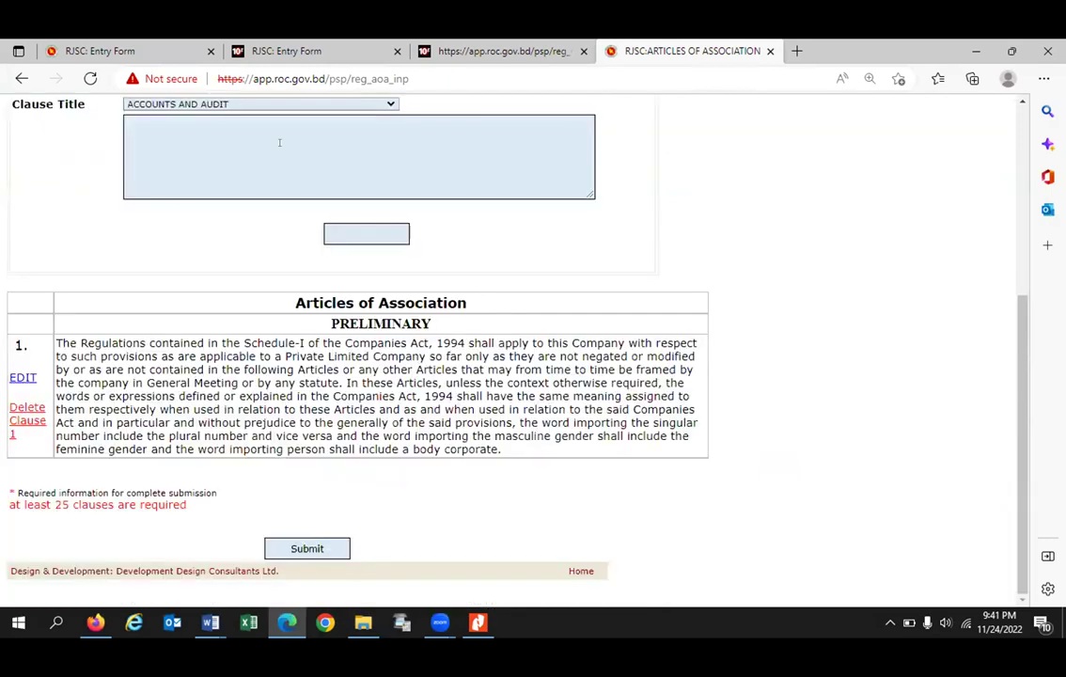
{"action": "left_click", "coordinate": [205, 101]}
{"action": "key", "text": "i"}
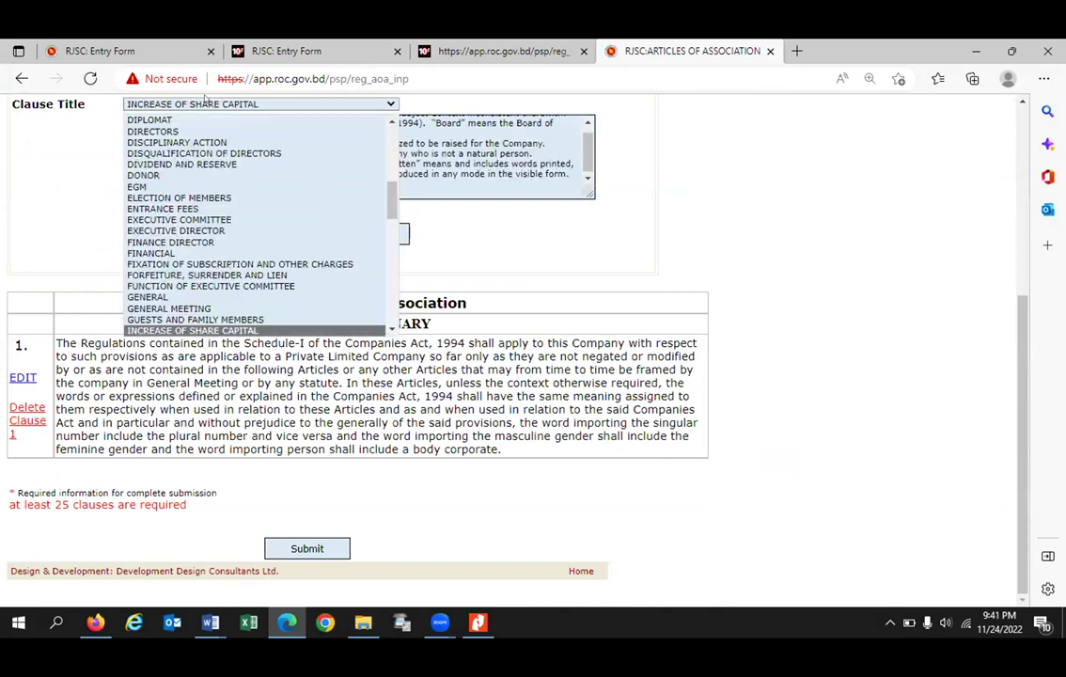
{"action": "key", "text": "Down"}
{"action": "key", "text": "Down"}
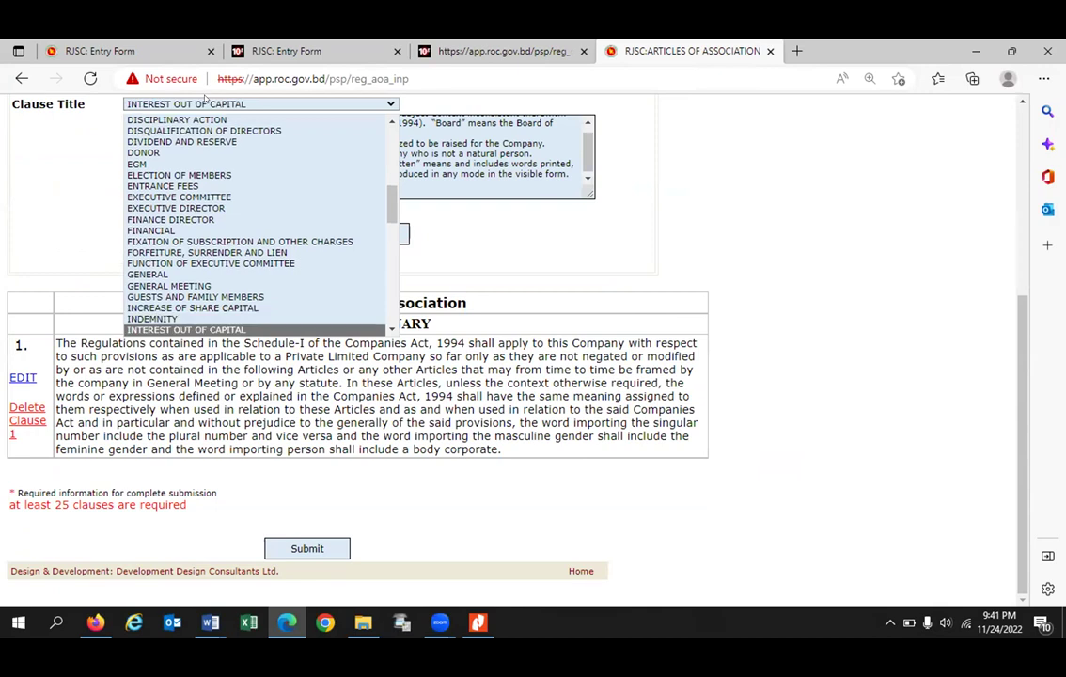
{"action": "key", "text": "Down"}
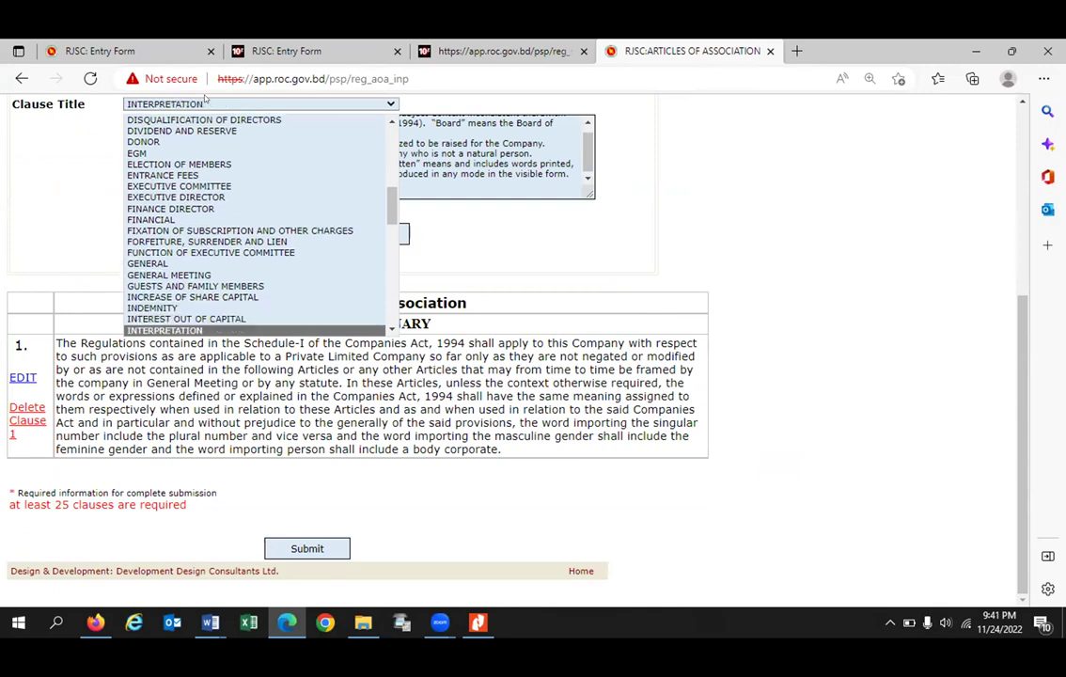
{"action": "key", "text": "e"}
{"action": "key", "text": "j"}
{"action": "key", "text": "Return"}
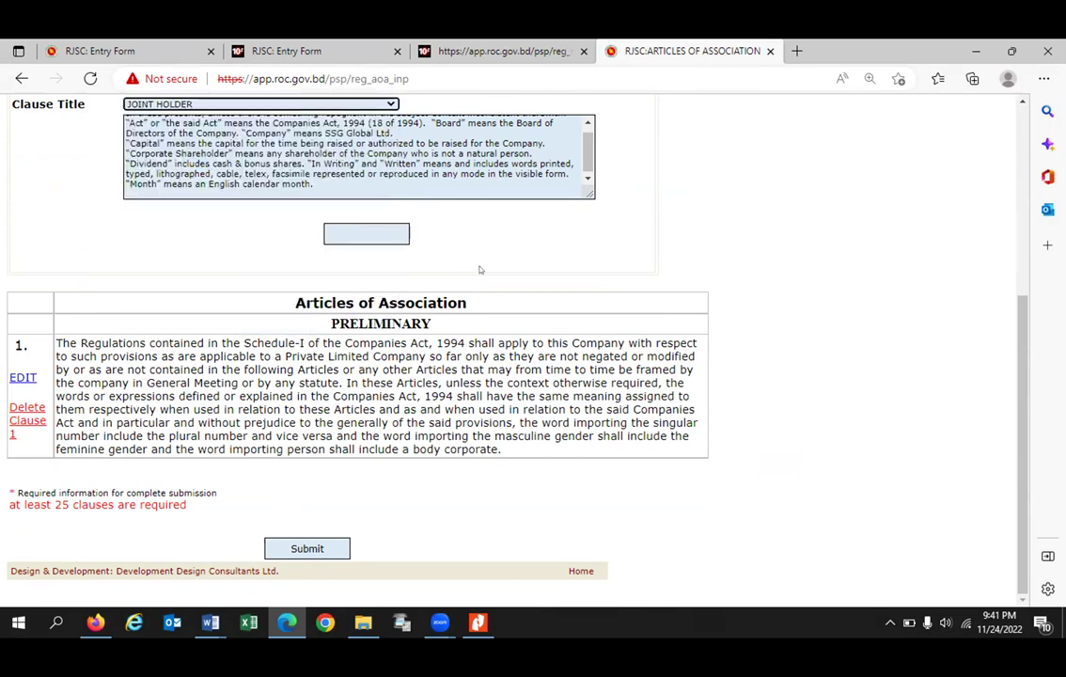
Step: Change the clause title back to INTERPRETATION for the pasted definitions text
{"action": "scroll", "coordinate": [480, 269], "scroll_direction": "up", "scroll_amount": 3}
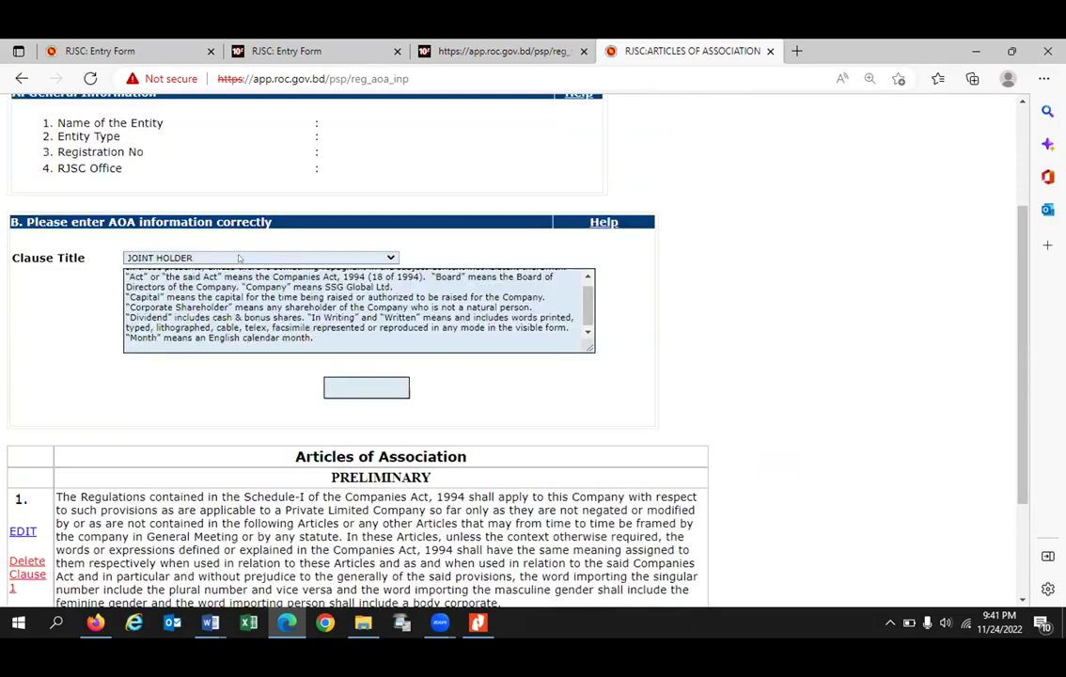
{"action": "left_click", "coordinate": [239, 258]}
{"action": "key", "text": "i"}
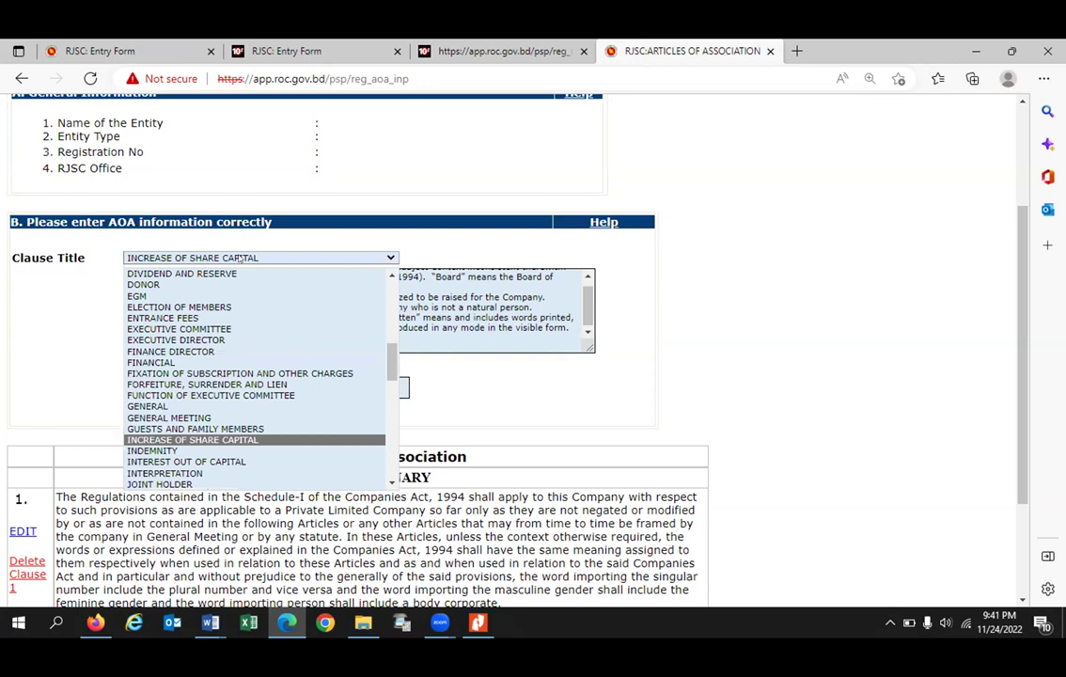
{"action": "key", "text": "i"}
{"action": "key", "text": "i"}
{"action": "key", "text": "i"}
{"action": "key", "text": "Return"}
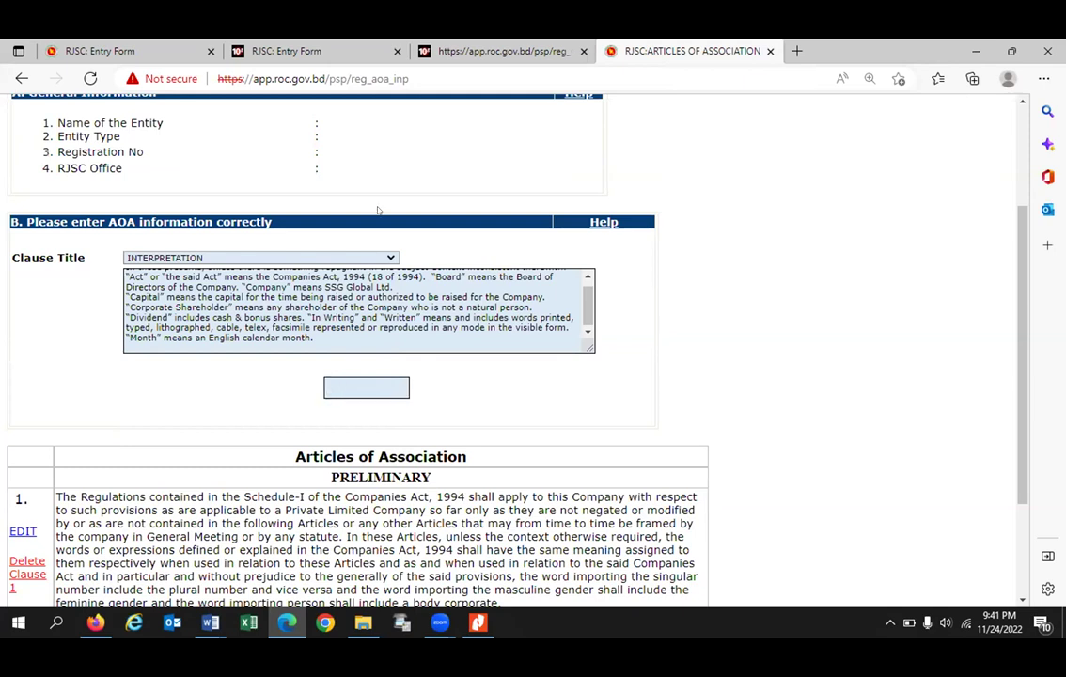
{"action": "scroll", "coordinate": [378, 211], "scroll_direction": "up", "scroll_amount": 1}
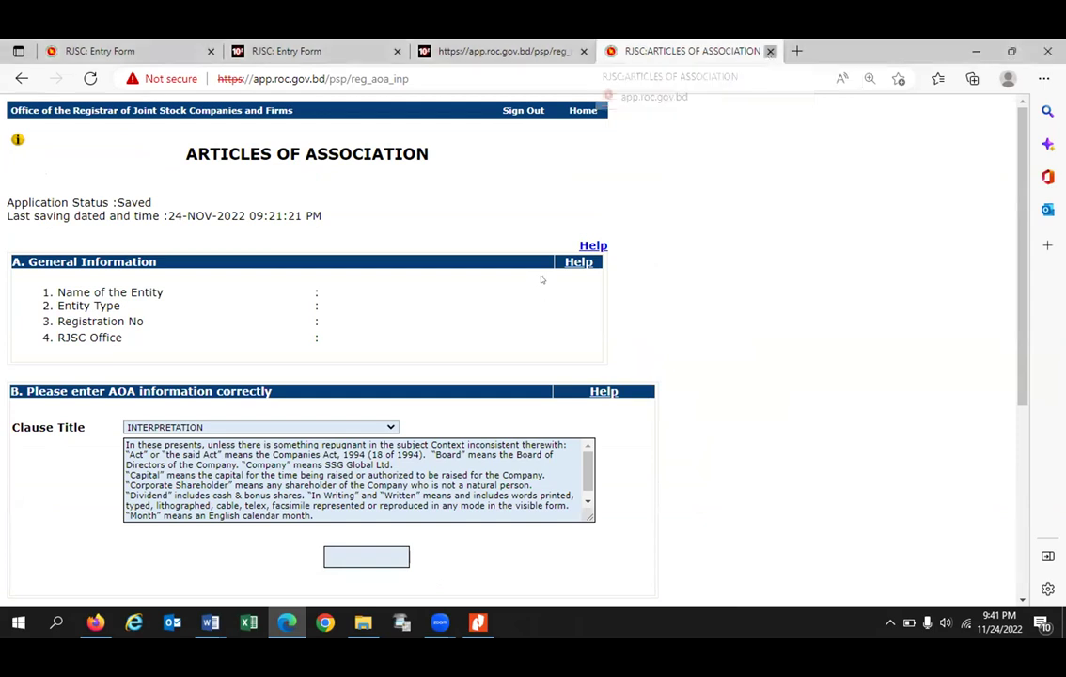
Step: Close the Articles of Association tab and cycle back through the tabs to the RJSC: Entry Form
{"action": "key", "text": "ctrl+w"}
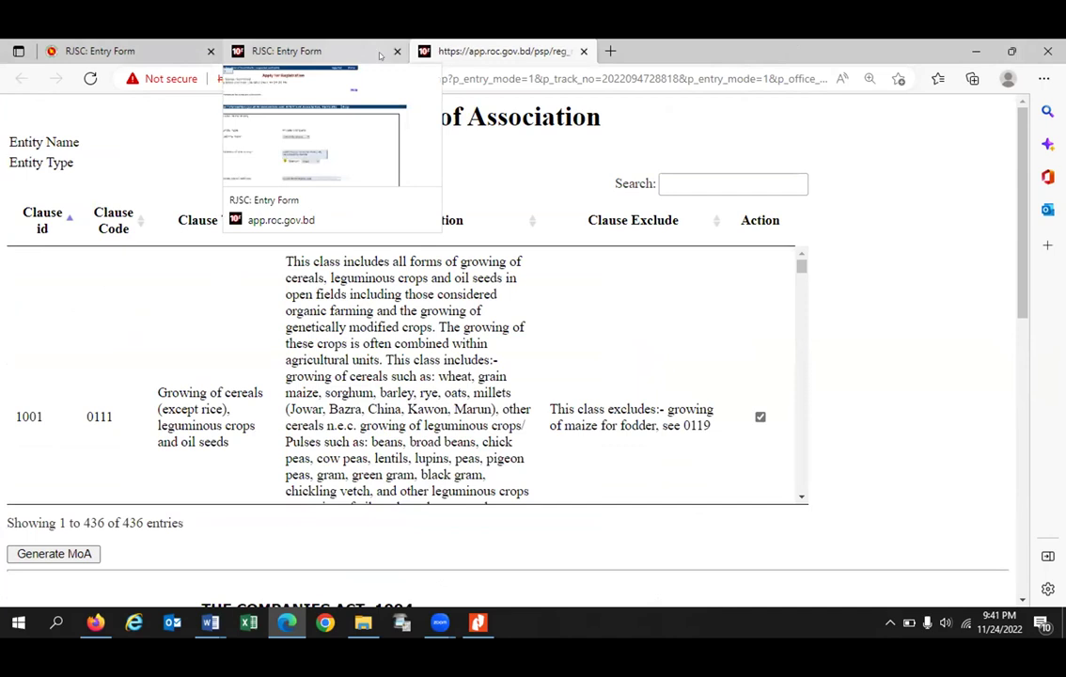
{"action": "left_click", "coordinate": [354, 49]}
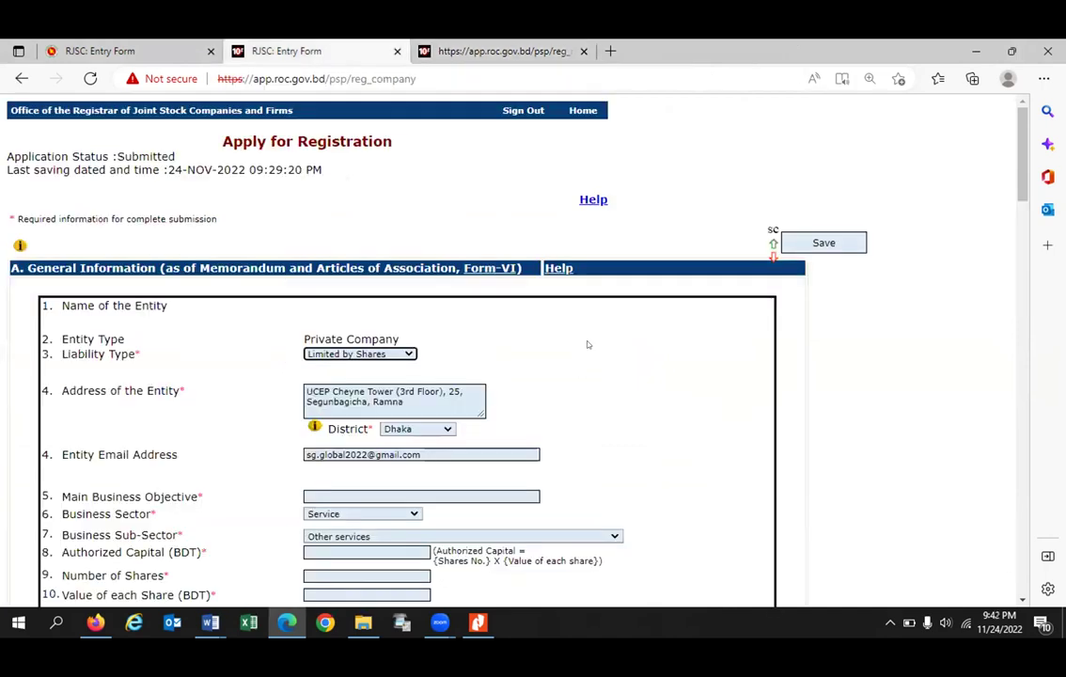
{"action": "left_click", "coordinate": [588, 344]}
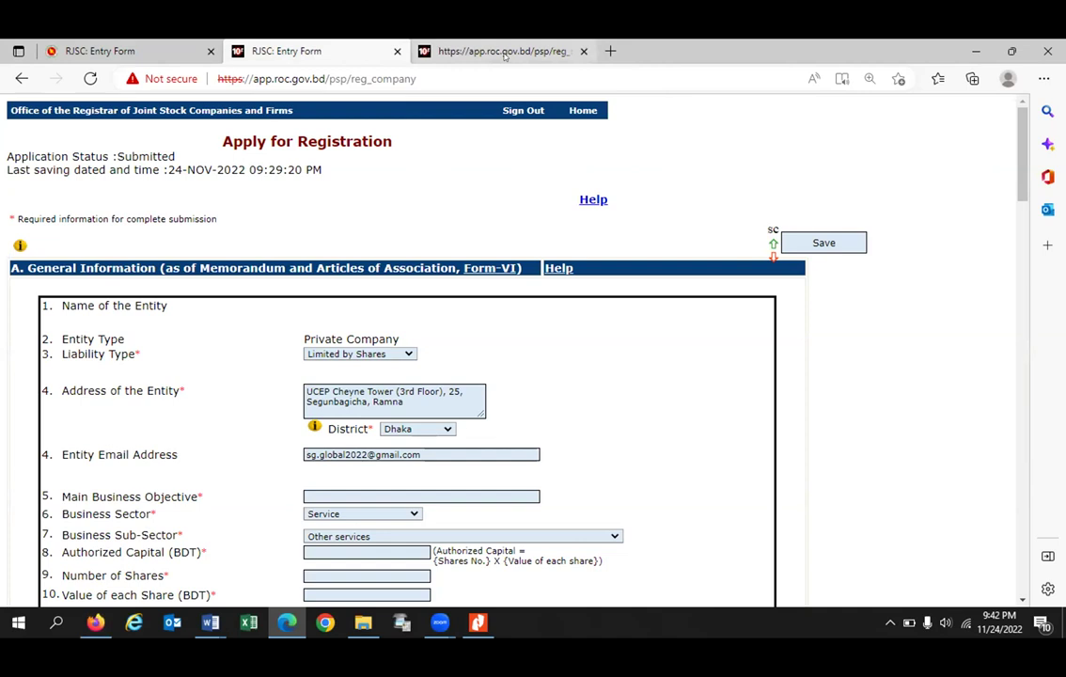
{"action": "left_click", "coordinate": [505, 52]}
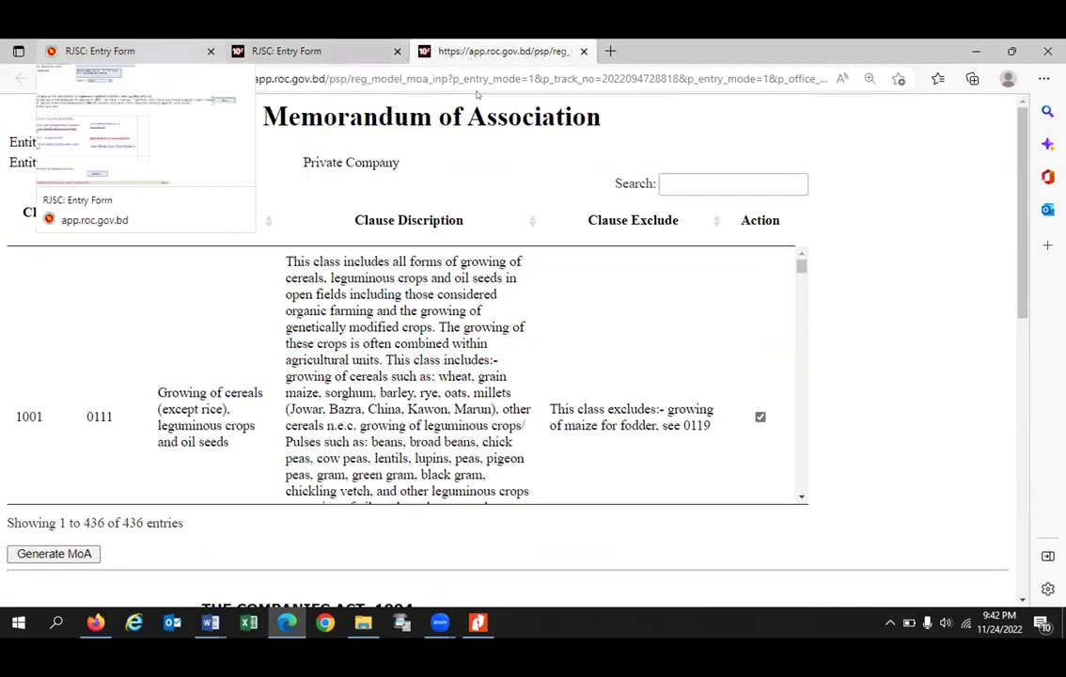
{"action": "left_click", "coordinate": [101, 51]}
{"action": "scroll", "coordinate": [101, 425], "scroll_direction": "up", "scroll_amount": 1}
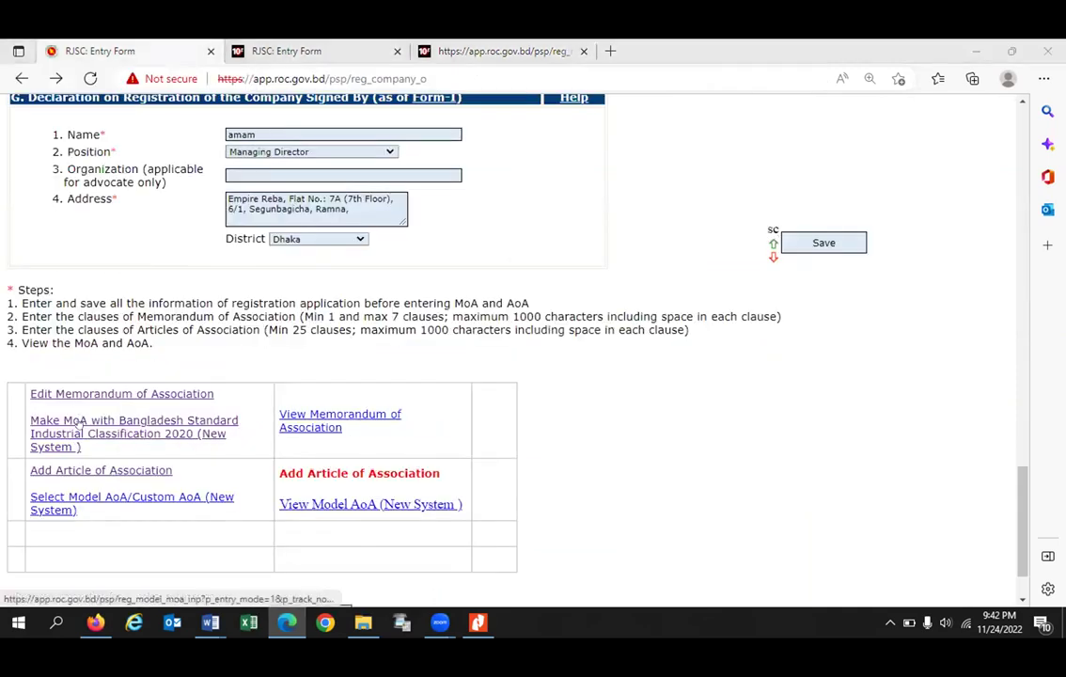